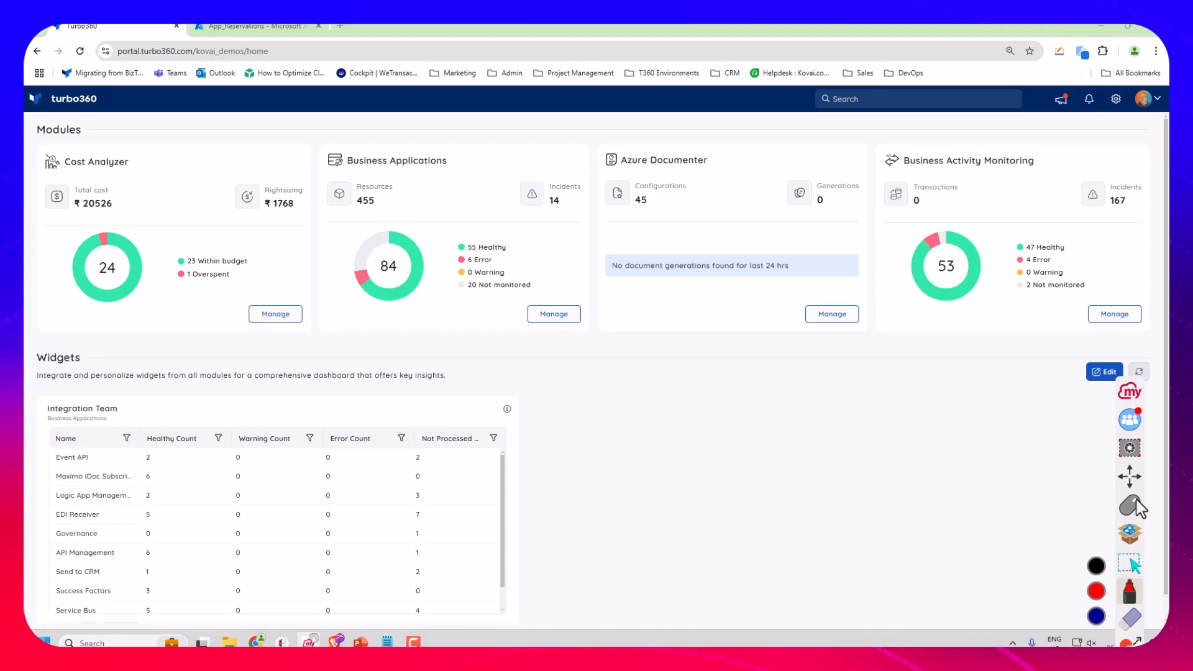
# Step: Draw a red annotation arrow pointing at the Business Applications module and erase it
pyautogui.moveTo(466, 132)
pyautogui.mouseDown()
pyautogui.moveTo(435, 154)
pyautogui.moveTo(453, 151)
pyautogui.mouseUp()
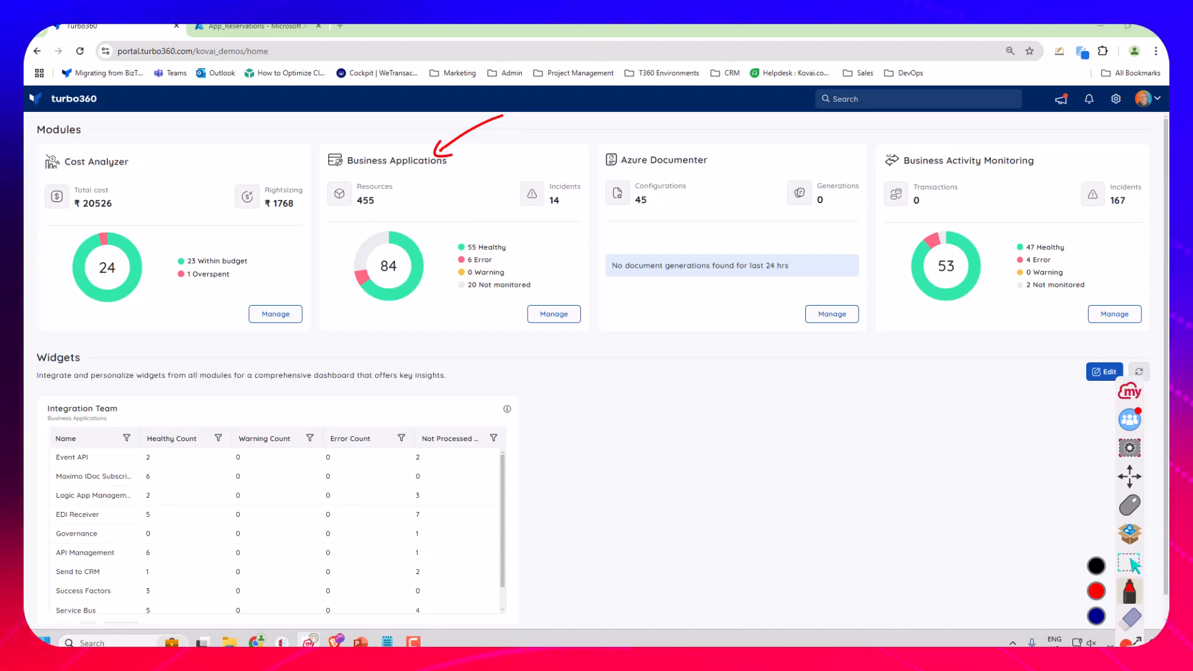
pyautogui.moveTo(1130, 477); pyautogui.dragTo(1130, 377)
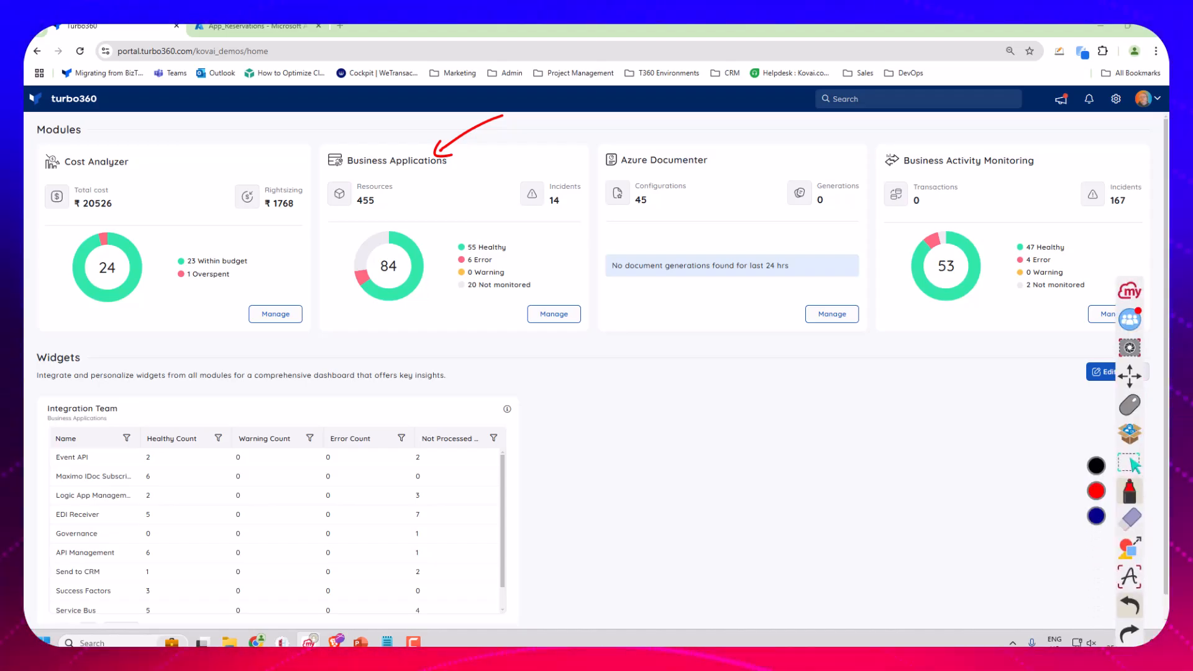
pyautogui.click(1130, 520)
pyautogui.click(1096, 544)
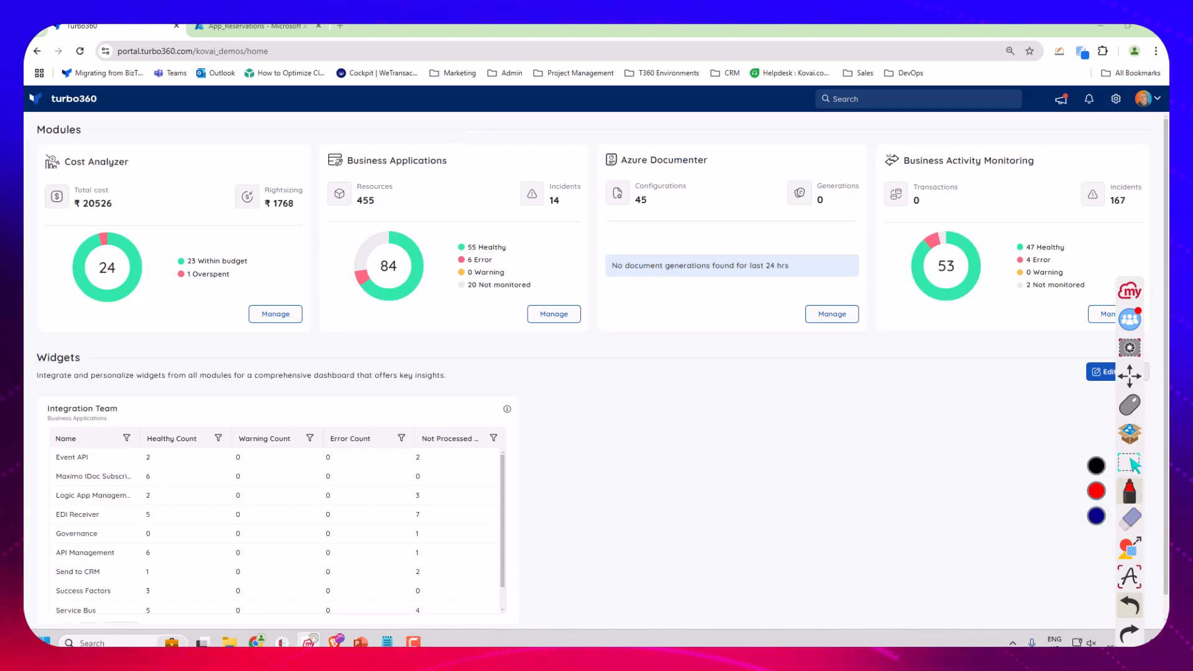
pyautogui.click(1130, 376)
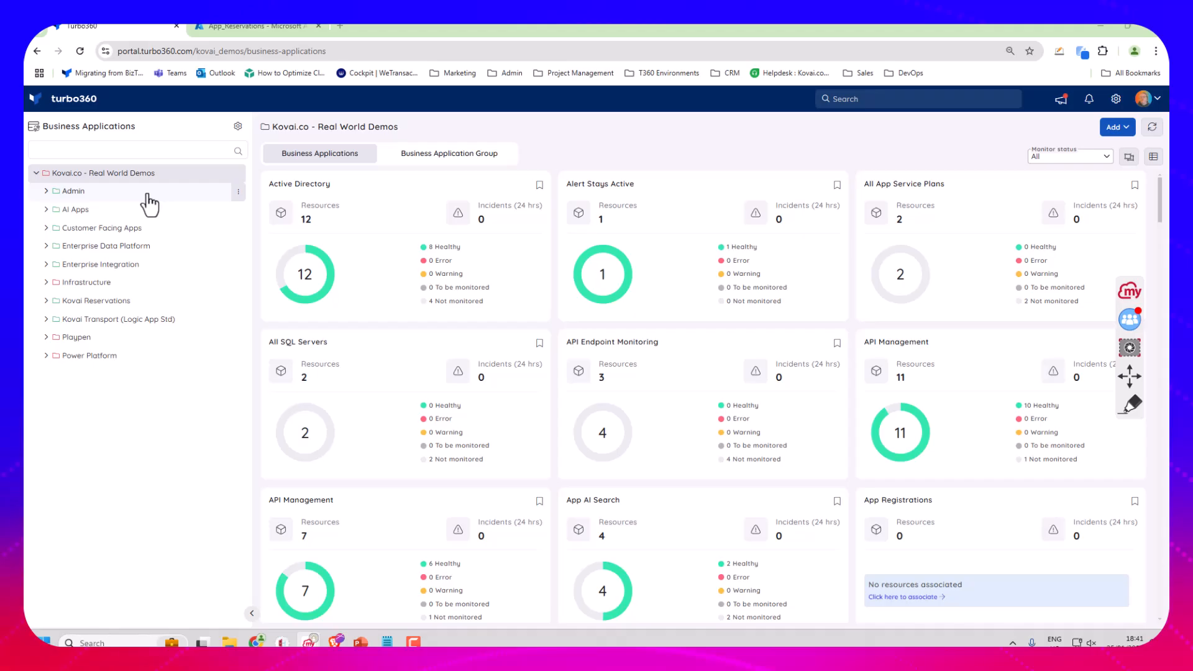
# Step: Browse the Customer Facing Apps and Kovai Reservations groups and view the resources of the Booking Processor application
pyautogui.click(45, 228)
pyautogui.click(46, 229)
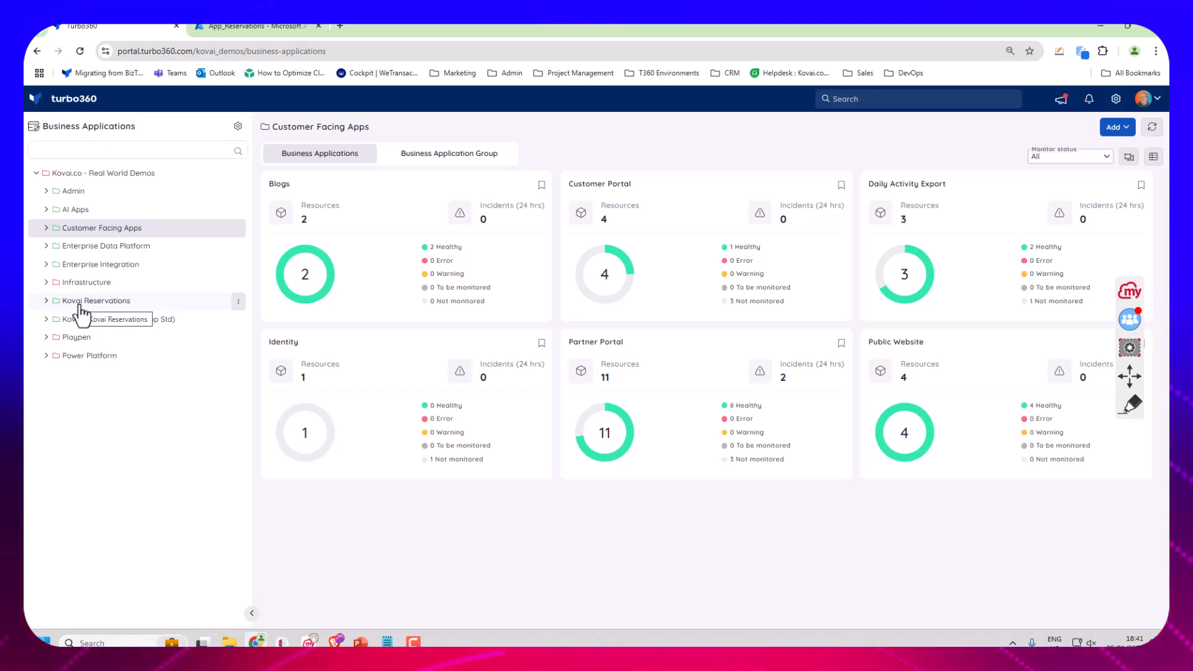
pyautogui.click(46, 301)
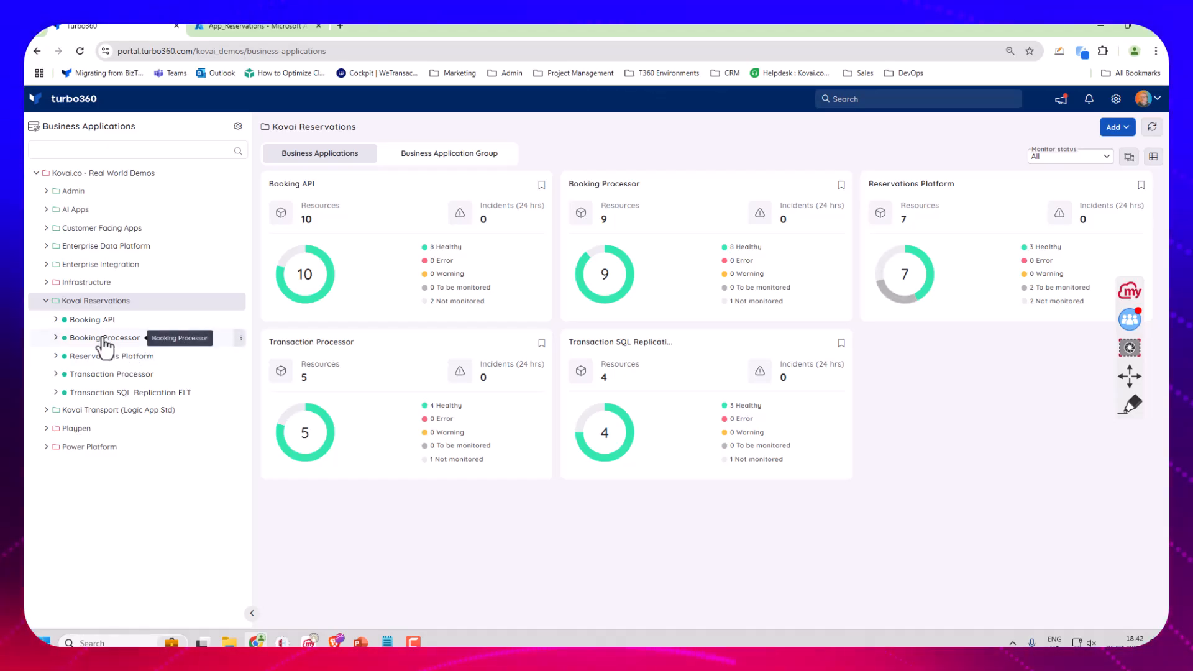
pyautogui.click(104, 338)
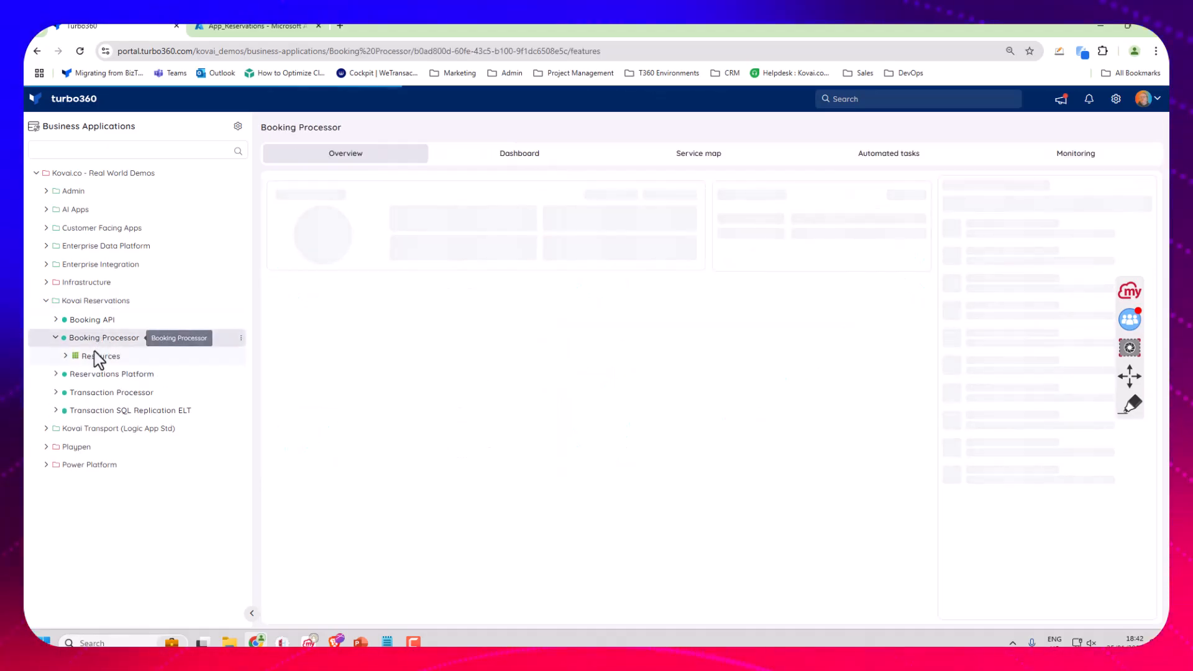
pyautogui.click(94, 357)
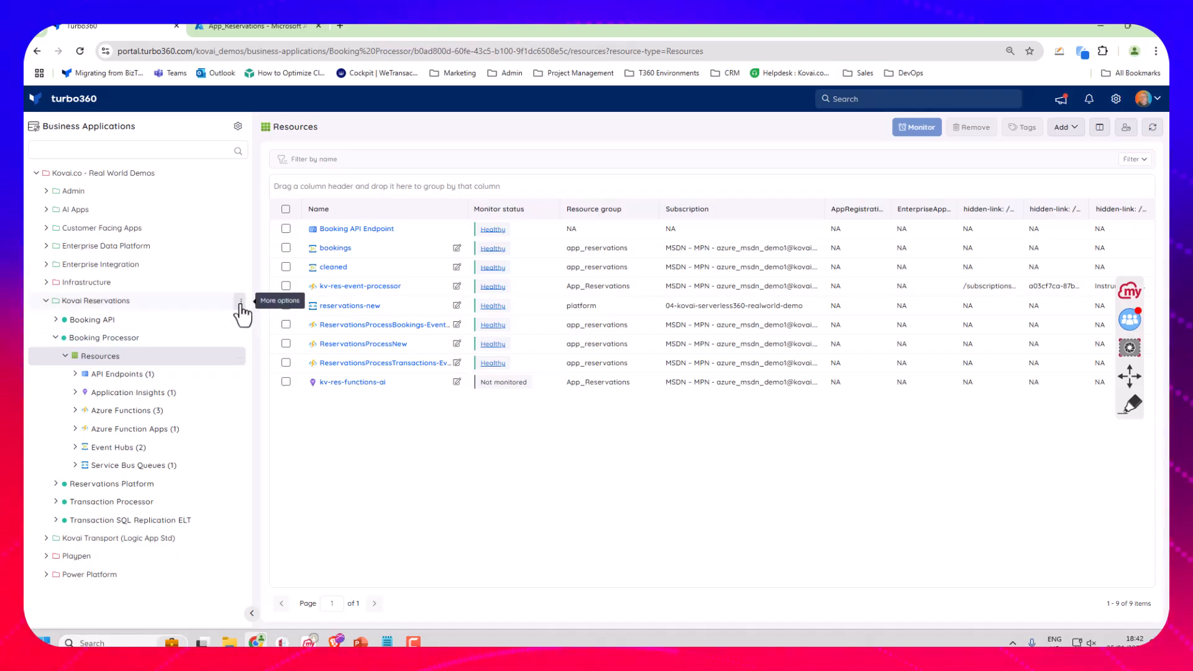
# Step: Start a new business application in the Kovai Reservations group, using the MSDN - MPN demo1 subscription under the SL-360-Realworld-Demos service principal
pyautogui.click(241, 301)
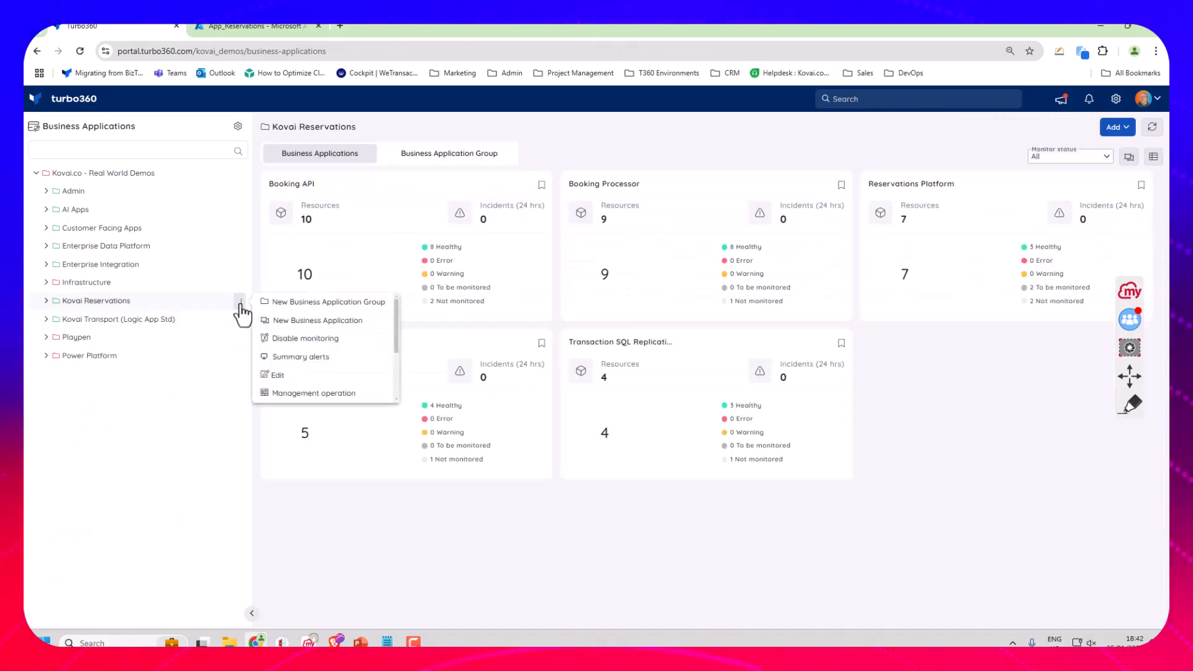
pyautogui.click(284, 322)
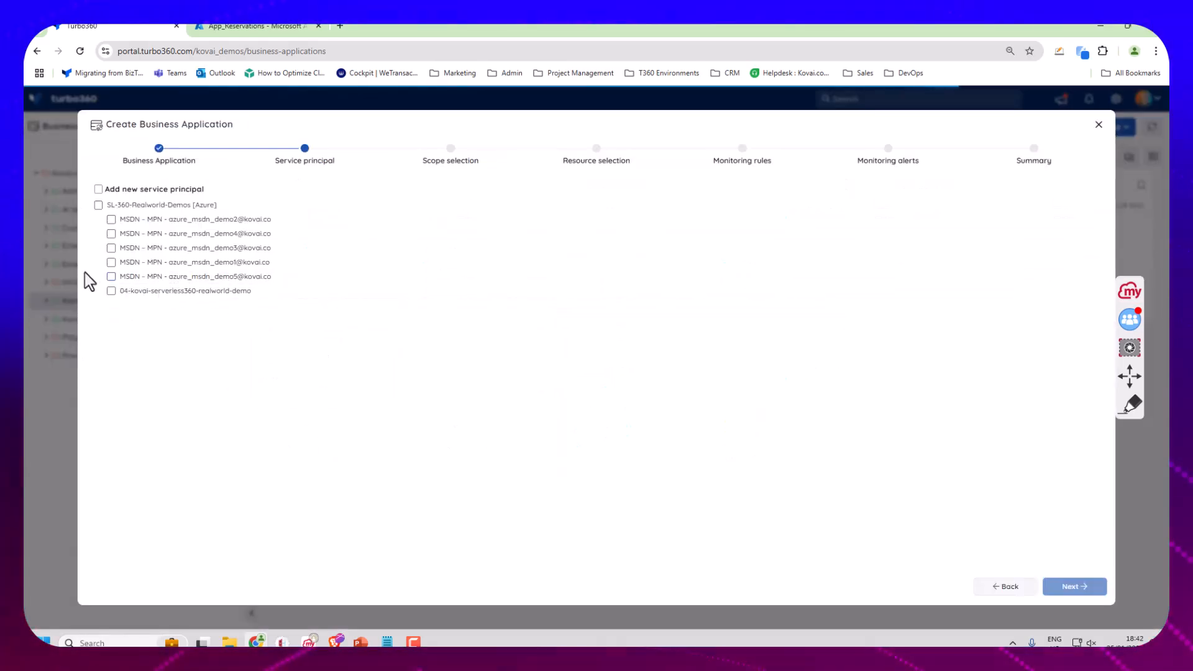
pyautogui.click(111, 263)
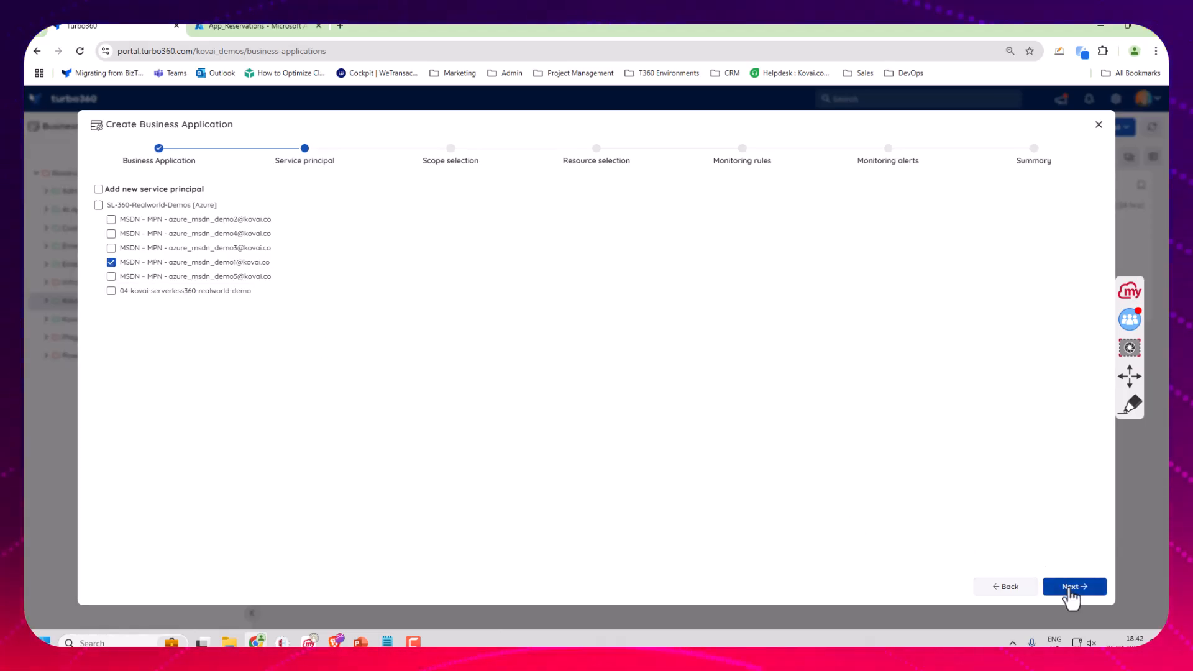
pyautogui.click(1070, 587)
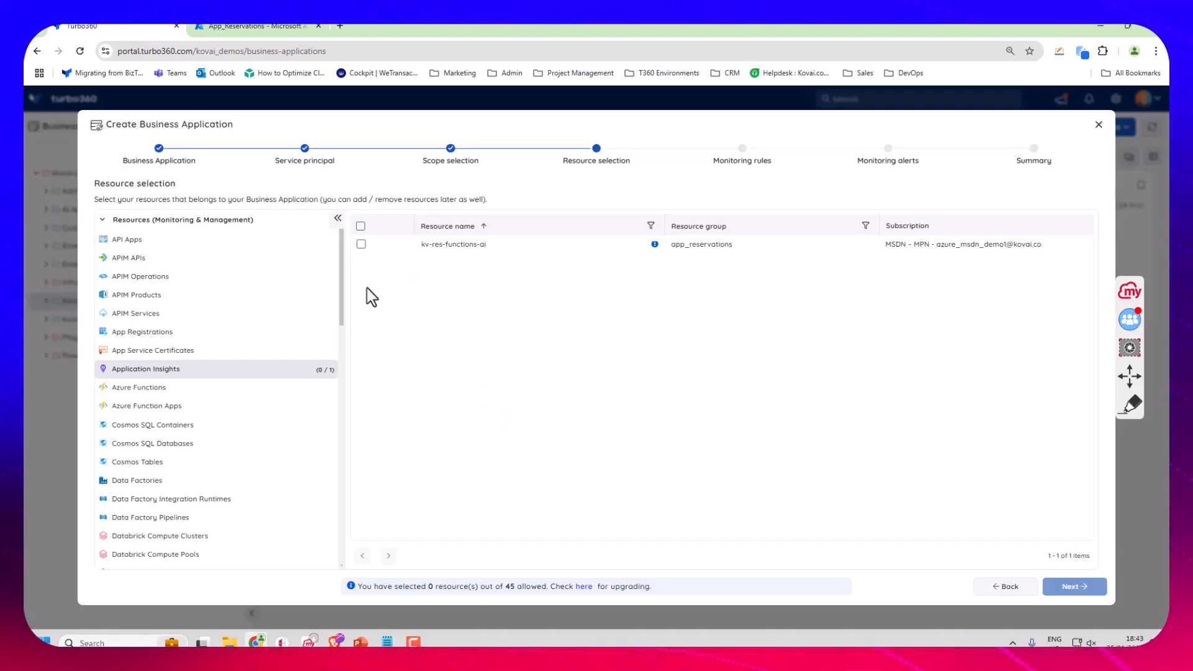
# Step: Add the kv-res-functions-ai Application Insights resource and the kv-res-event-processor function app to the business application
pyautogui.click(361, 244)
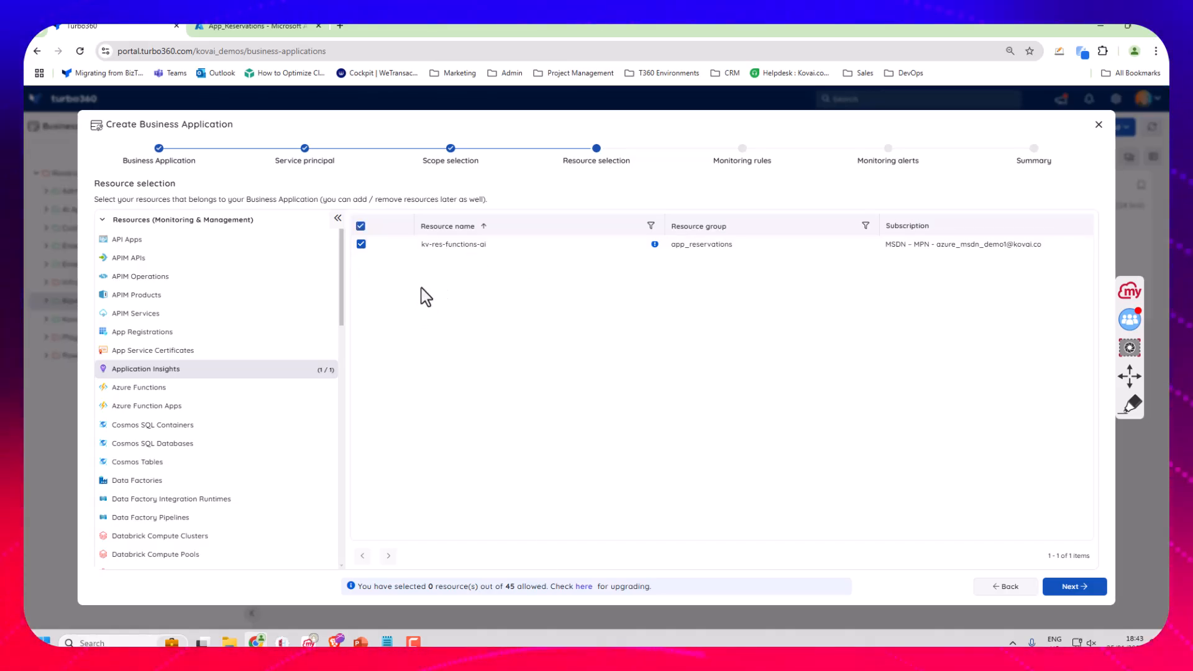
pyautogui.click(187, 409)
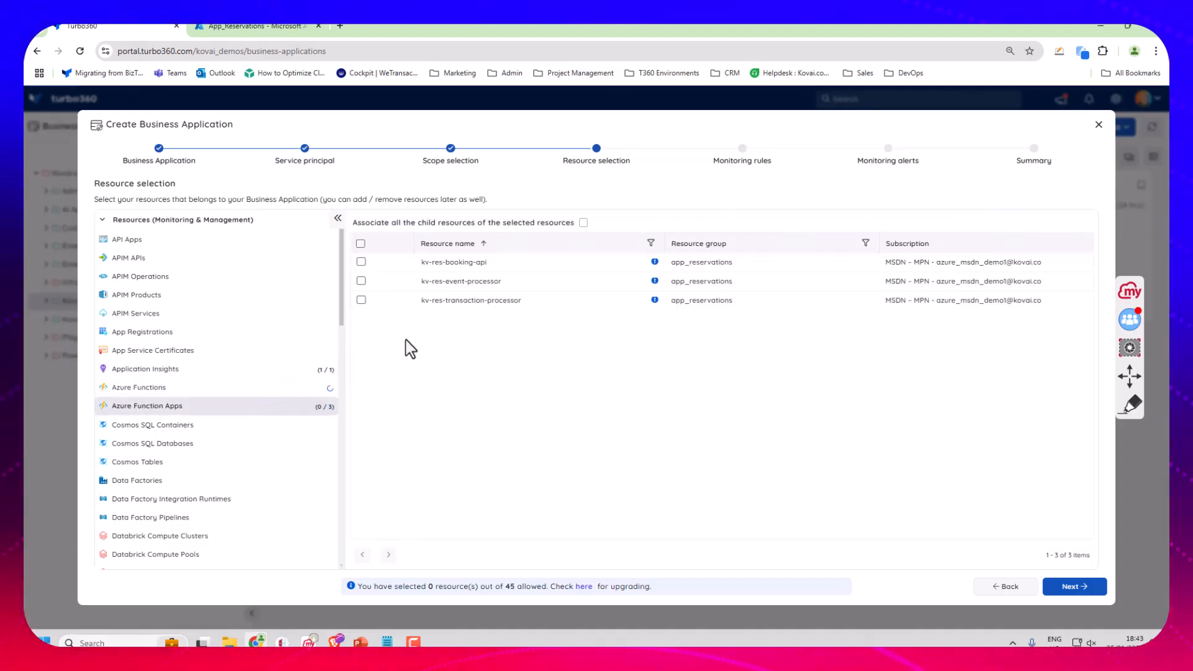
pyautogui.click(361, 282)
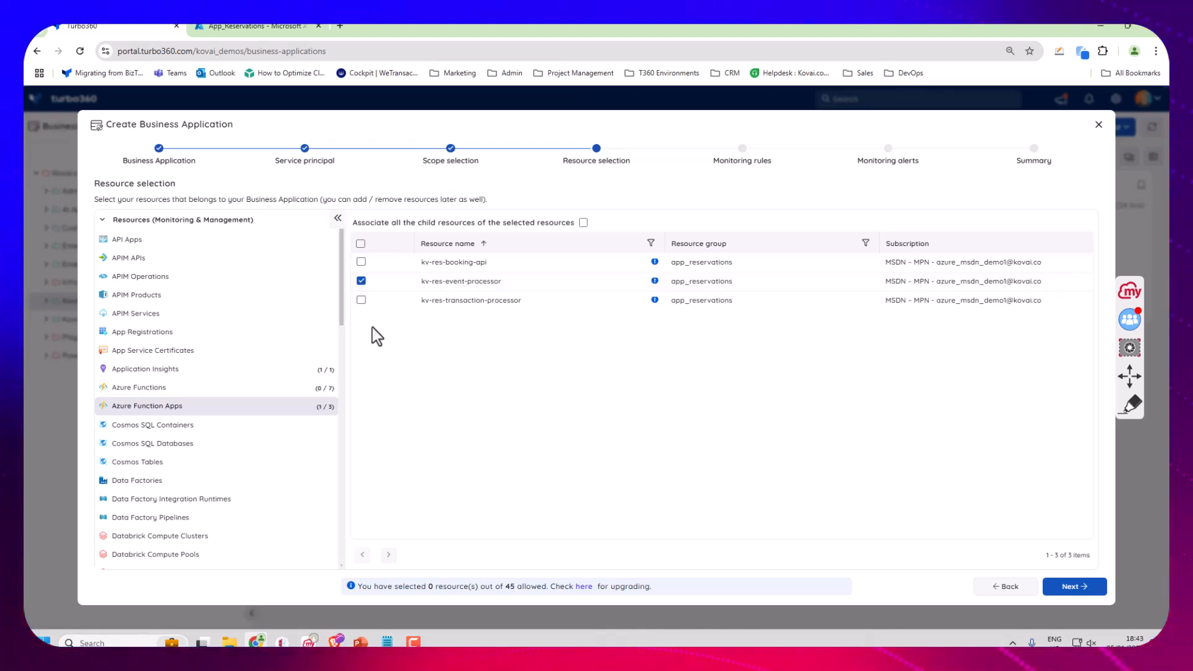
# Step: Add the Azure Functions ReservationsProcessNew, ReservationsProcessBookings-EventHub and ReservationsProcessTransactions-EventHub to the resource selection
pyautogui.click(148, 392)
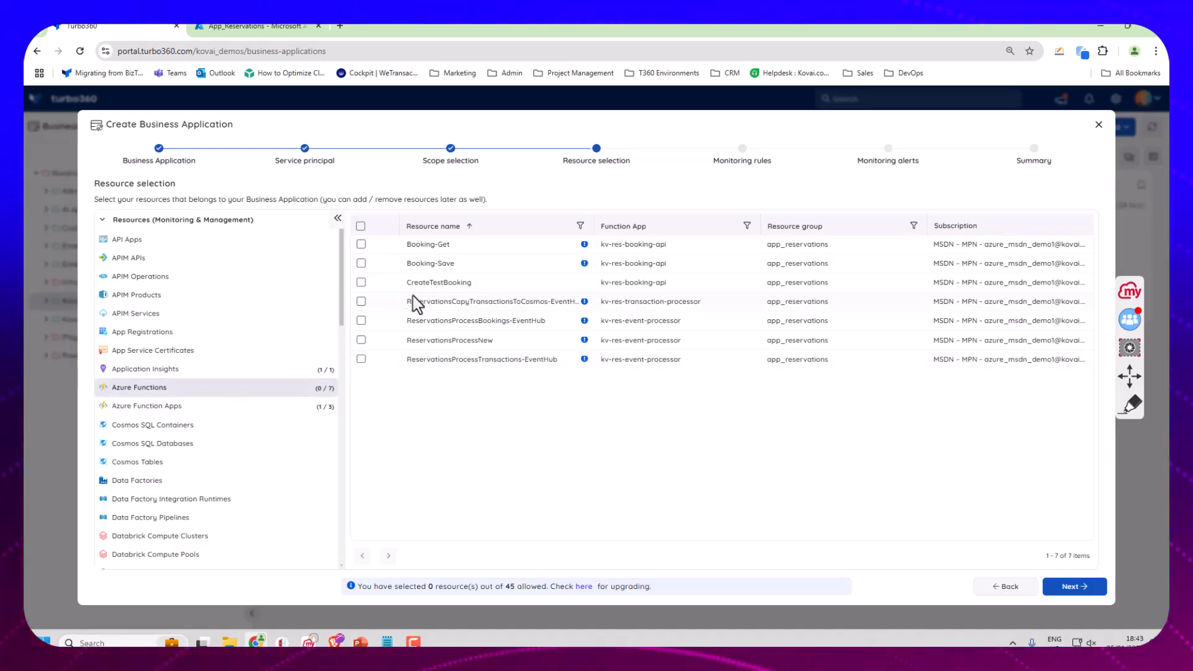
pyautogui.click(361, 340)
pyautogui.click(361, 320)
pyautogui.click(361, 359)
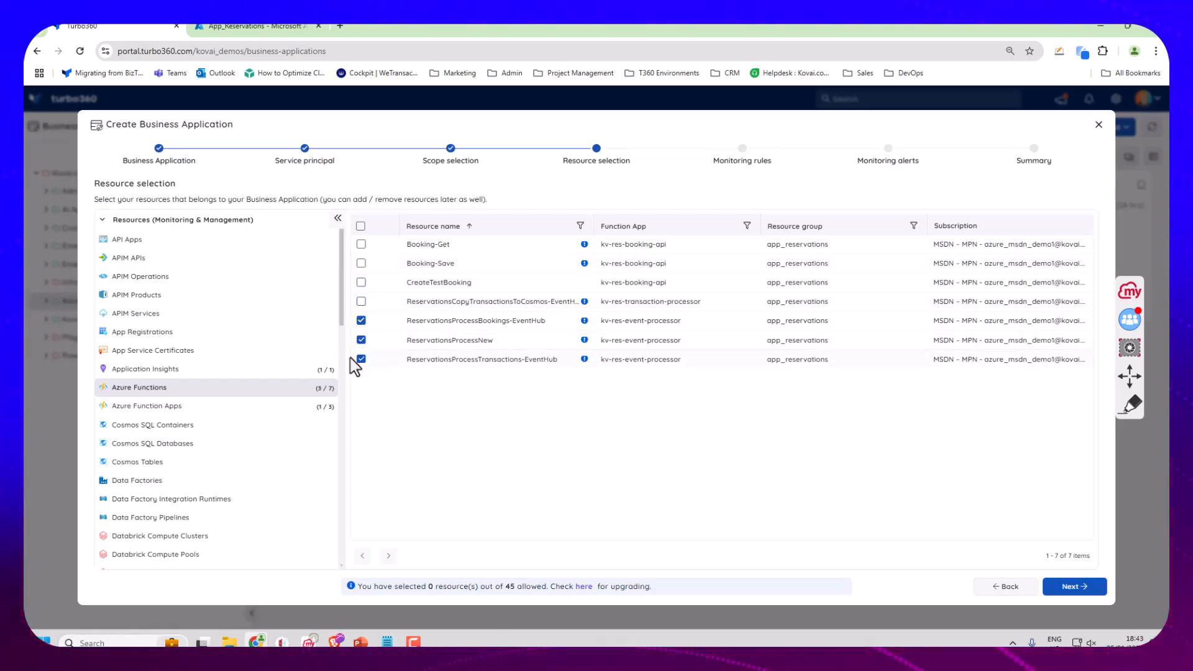
# Step: Add the bookings event hub from the kv-res-eventhub namespace to the resource selection
pyautogui.scroll(-1, 193, 421)
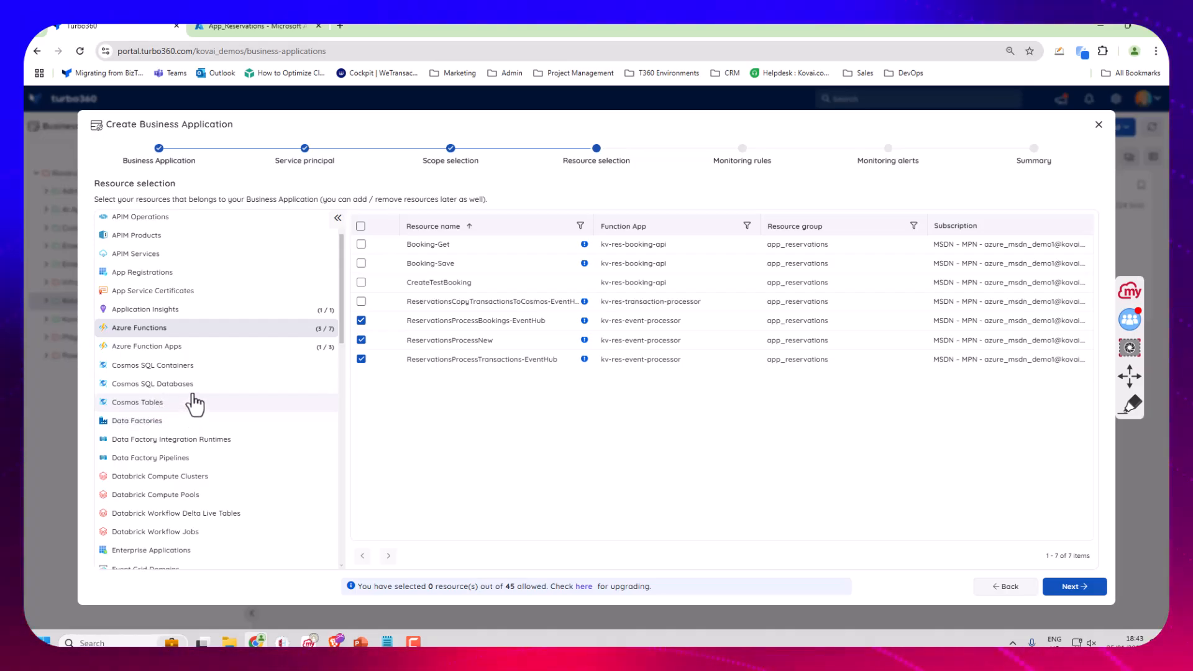
pyautogui.scroll(-6, 197, 391)
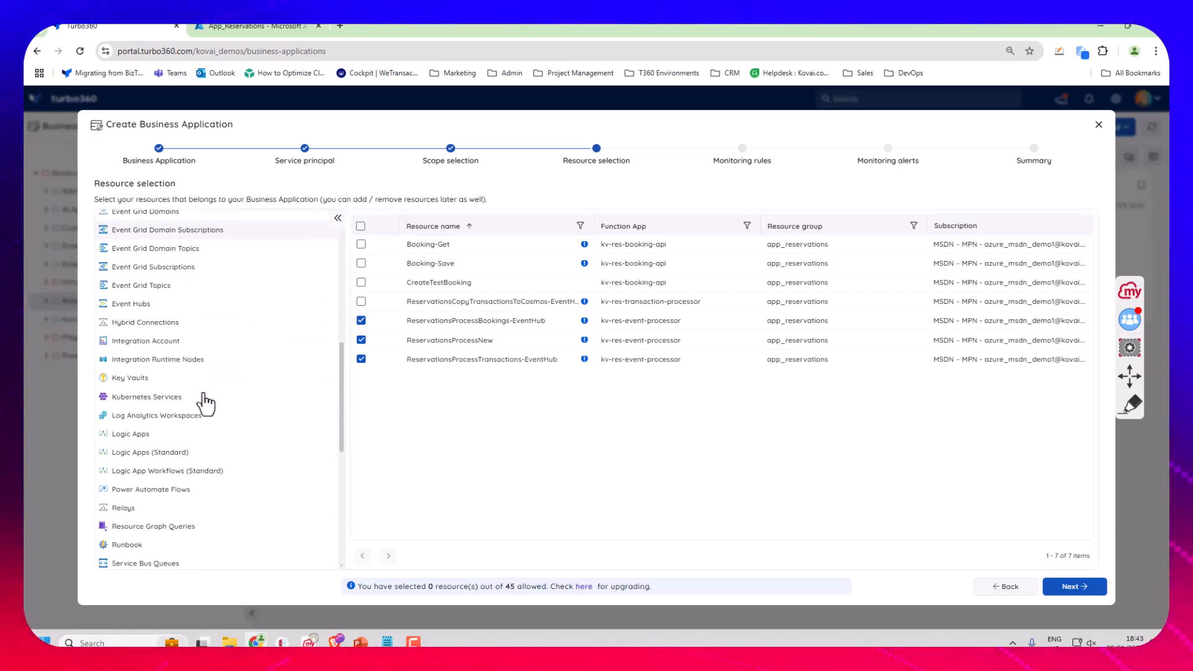
pyautogui.click(132, 304)
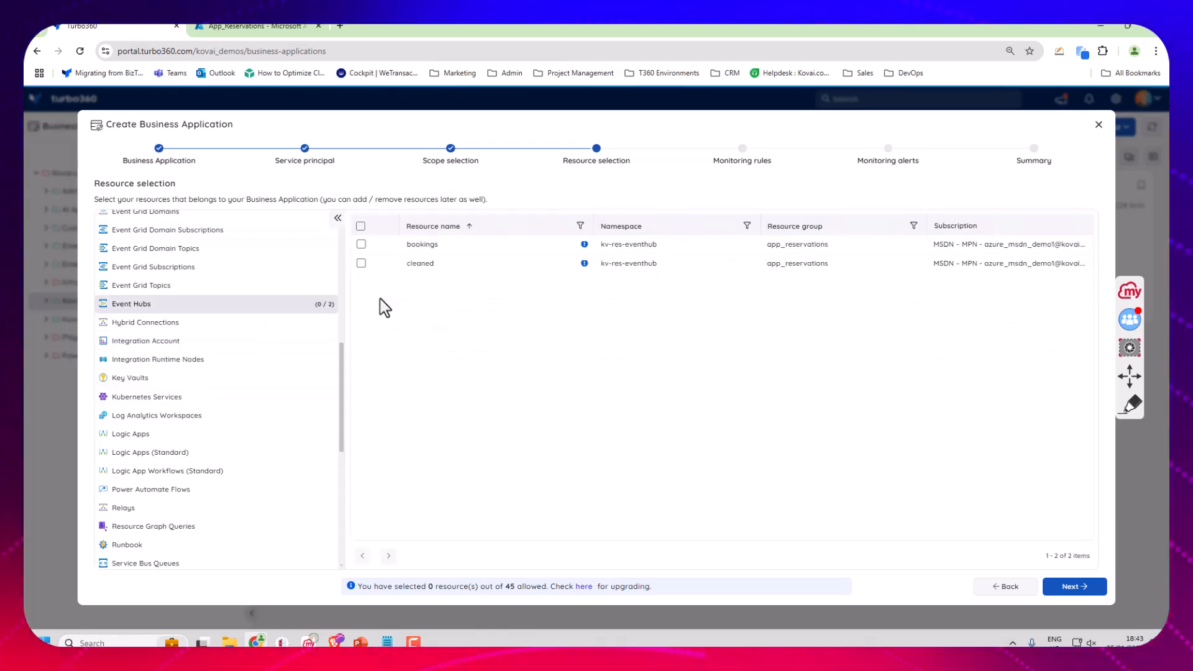
pyautogui.click(361, 247)
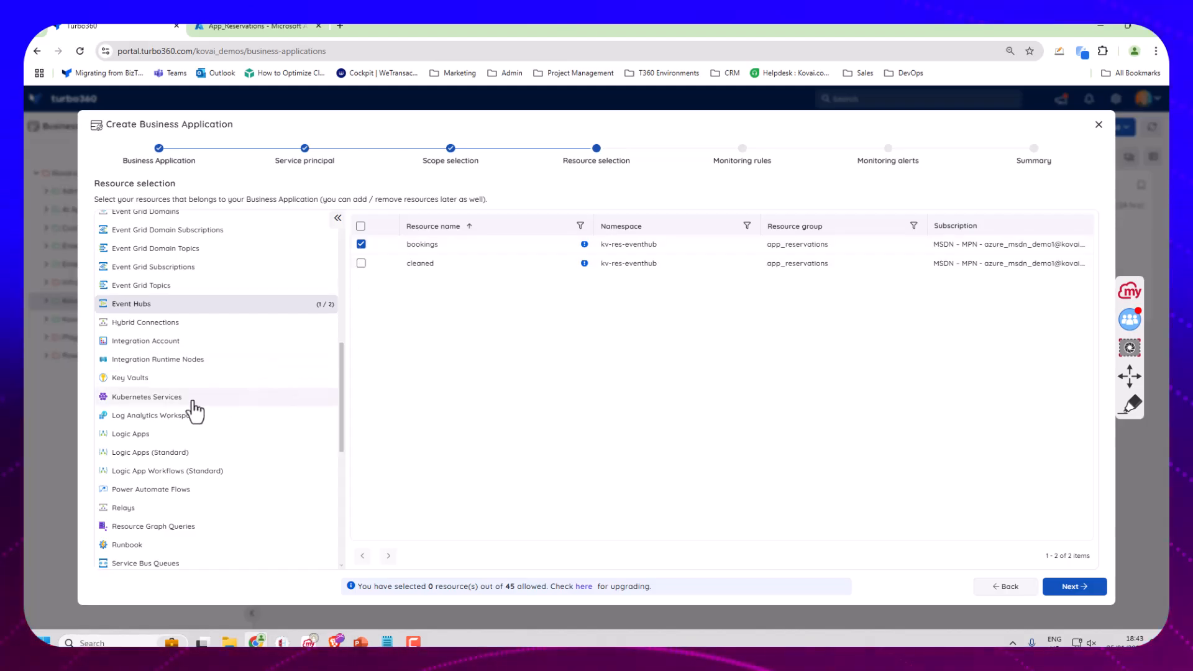
# Step: Mark the Service Bus resource types with a temporary red bracket and check which Service Bus Queues are available
pyautogui.scroll(-3, 193, 431)
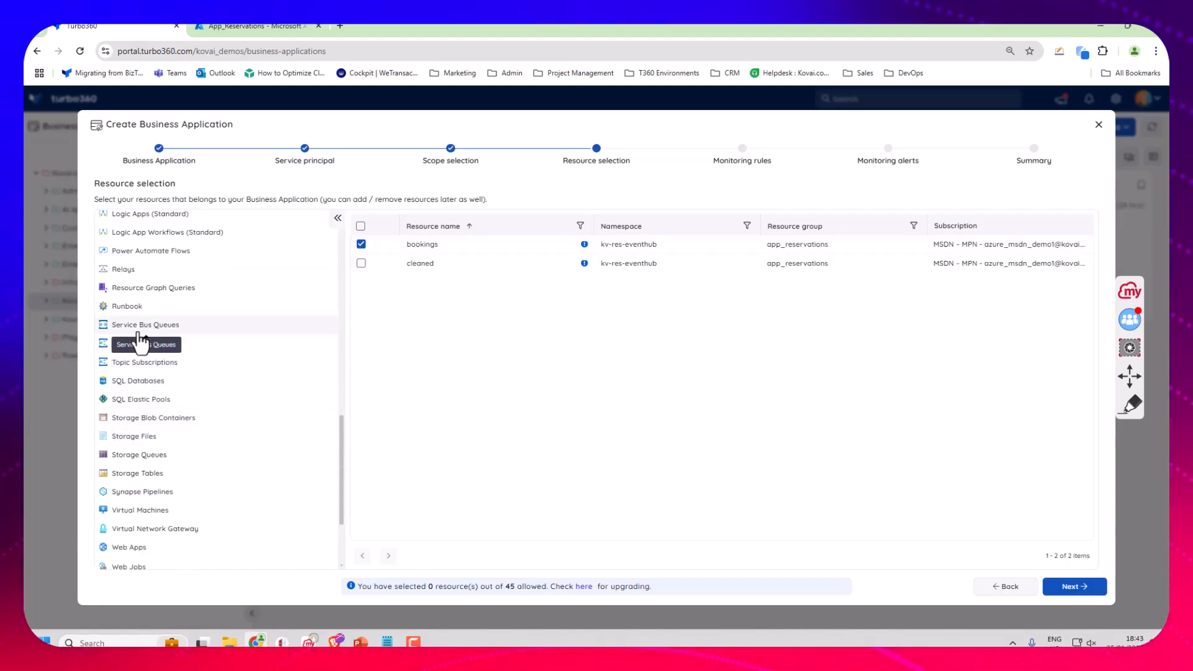
pyautogui.scroll(-1, 209, 344)
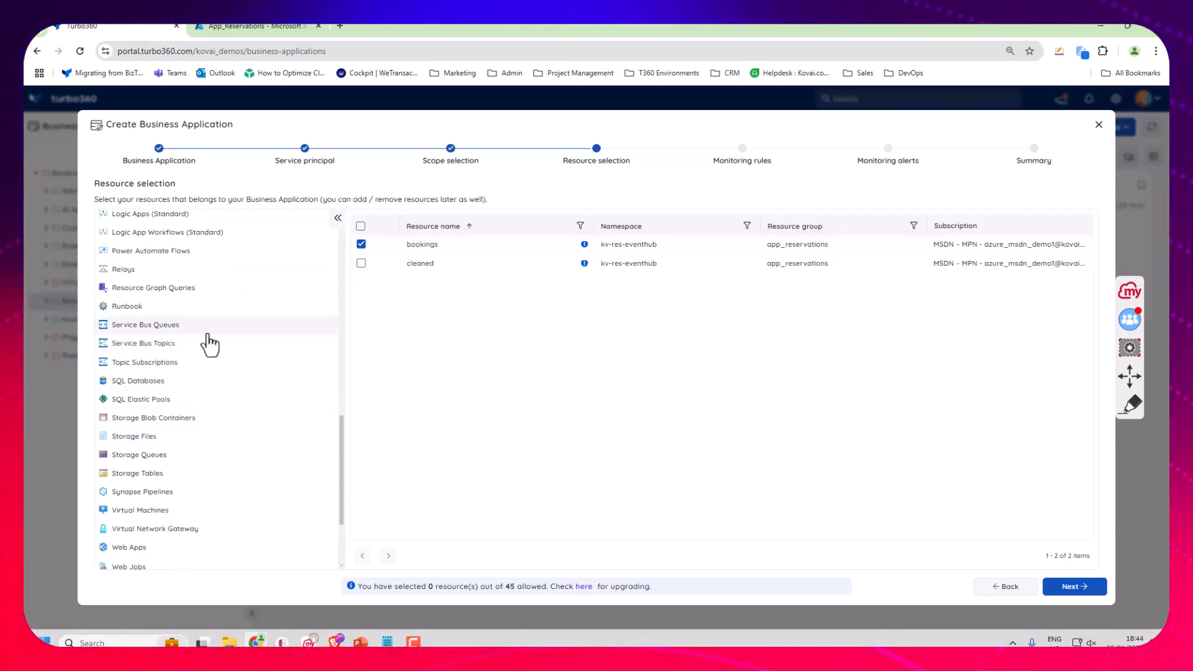
pyautogui.click(1133, 407)
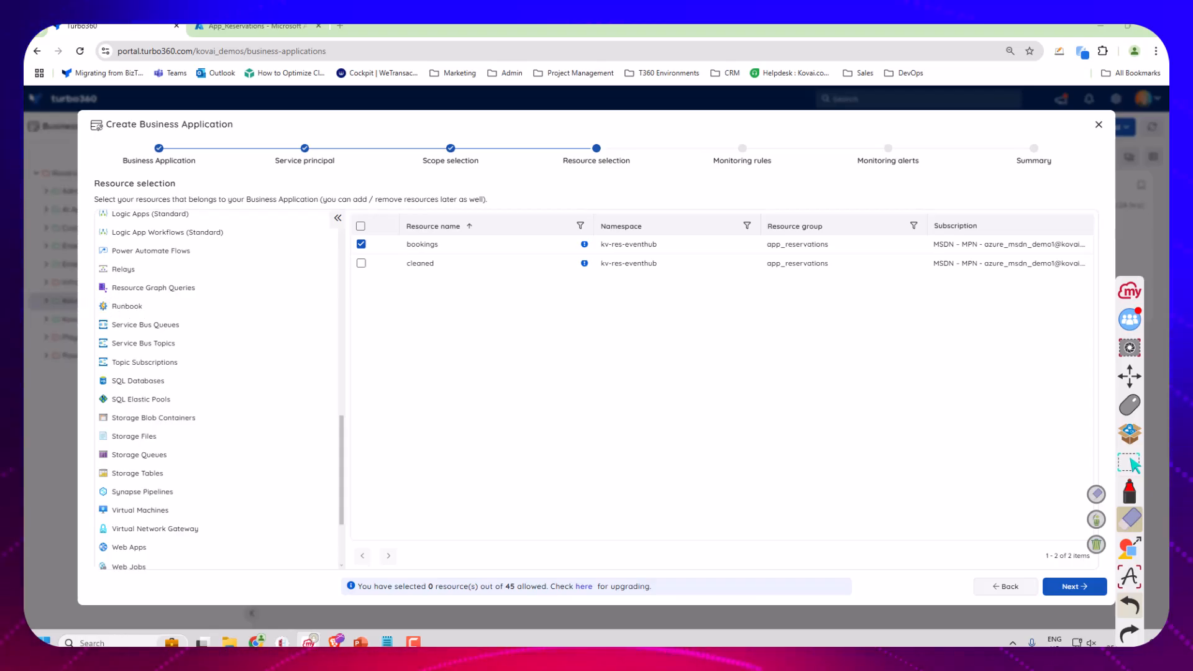
pyautogui.moveTo(98, 314)
pyautogui.mouseDown()
pyautogui.moveTo(91, 351)
pyautogui.moveTo(146, 381)
pyautogui.mouseUp()
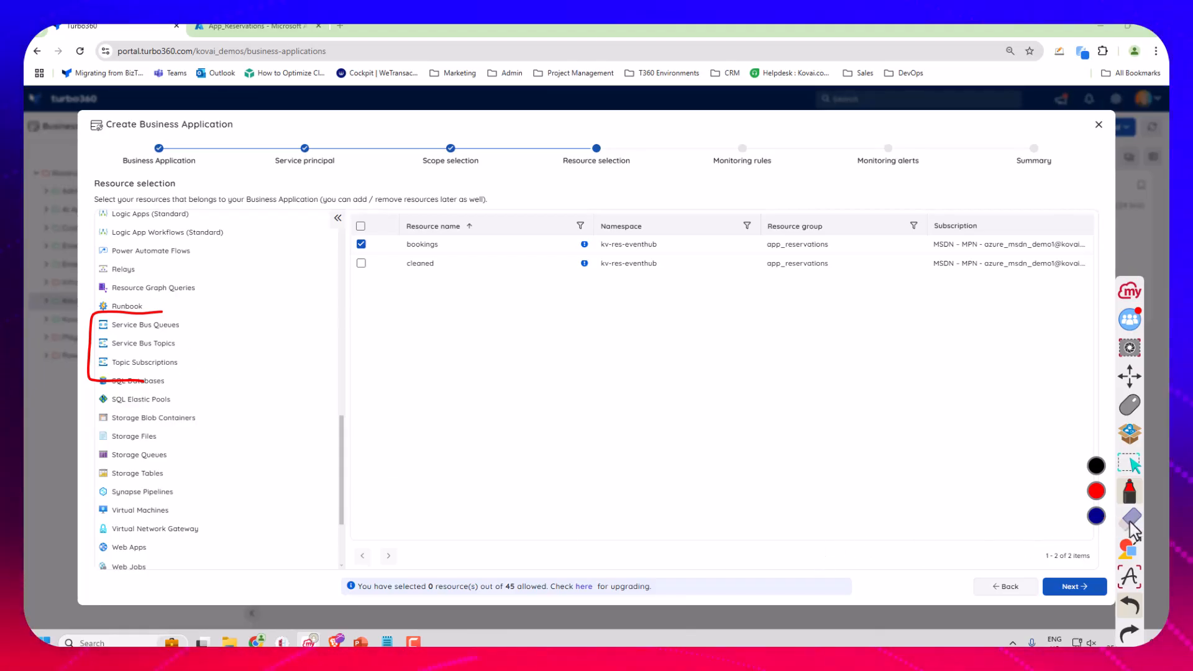
pyautogui.click(1130, 406)
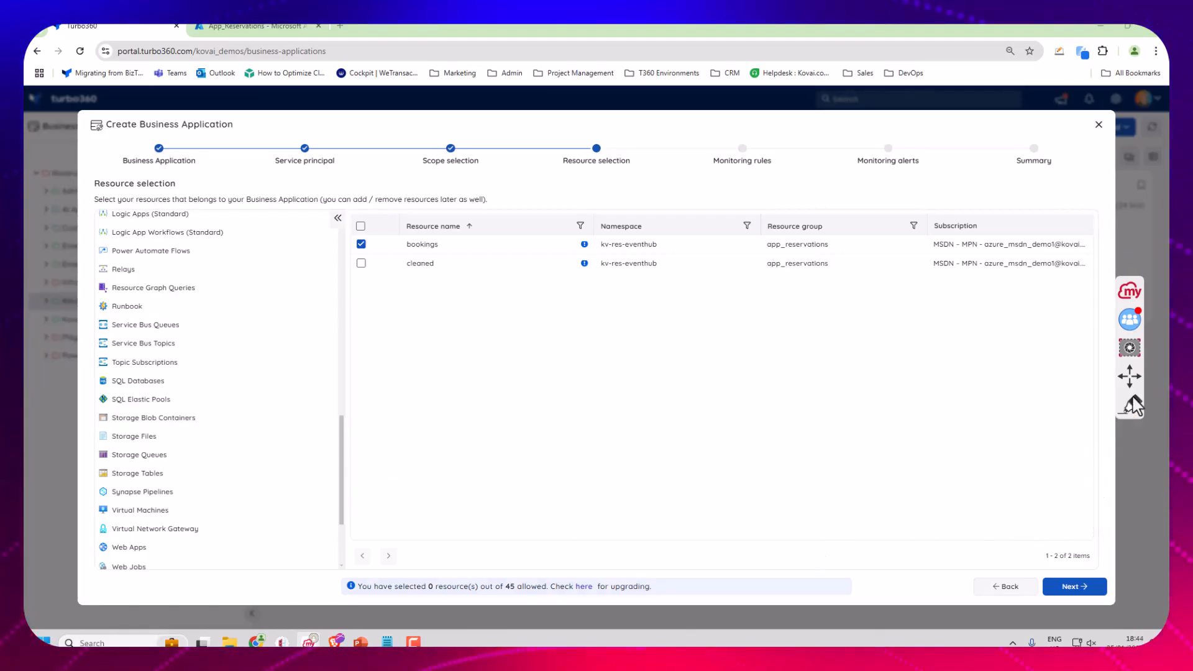
pyautogui.click(176, 326)
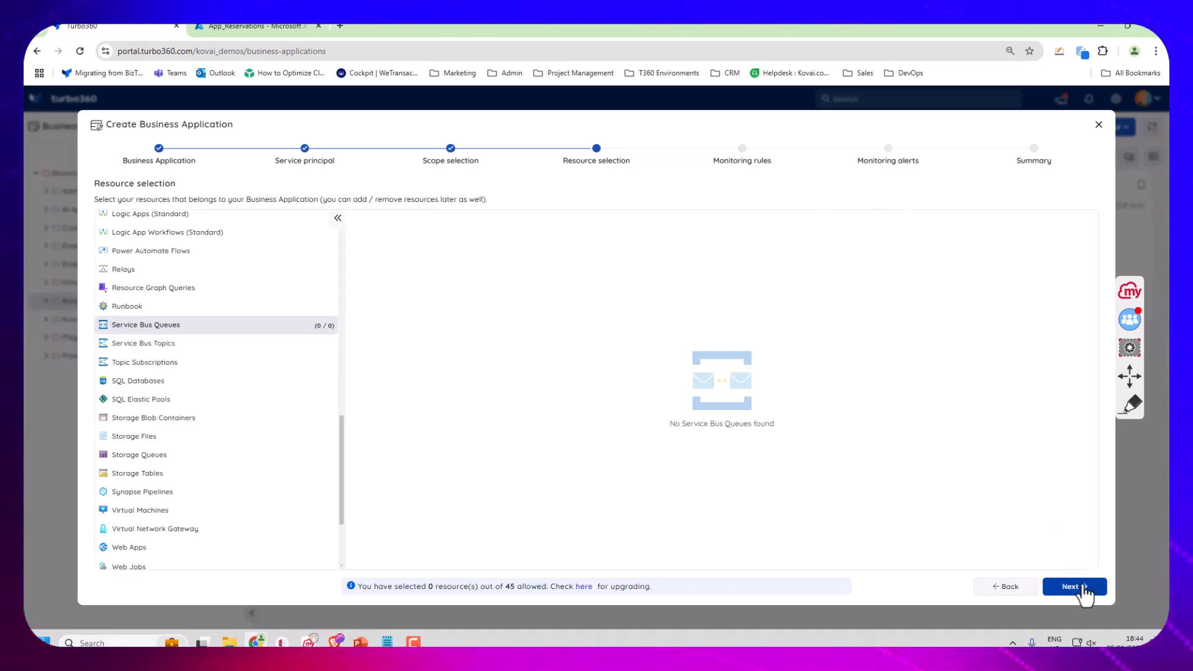
# Step: Proceed to the monitoring rules, compare the available options and apply the Kovai Reservations monitoring profile
pyautogui.click(1082, 589)
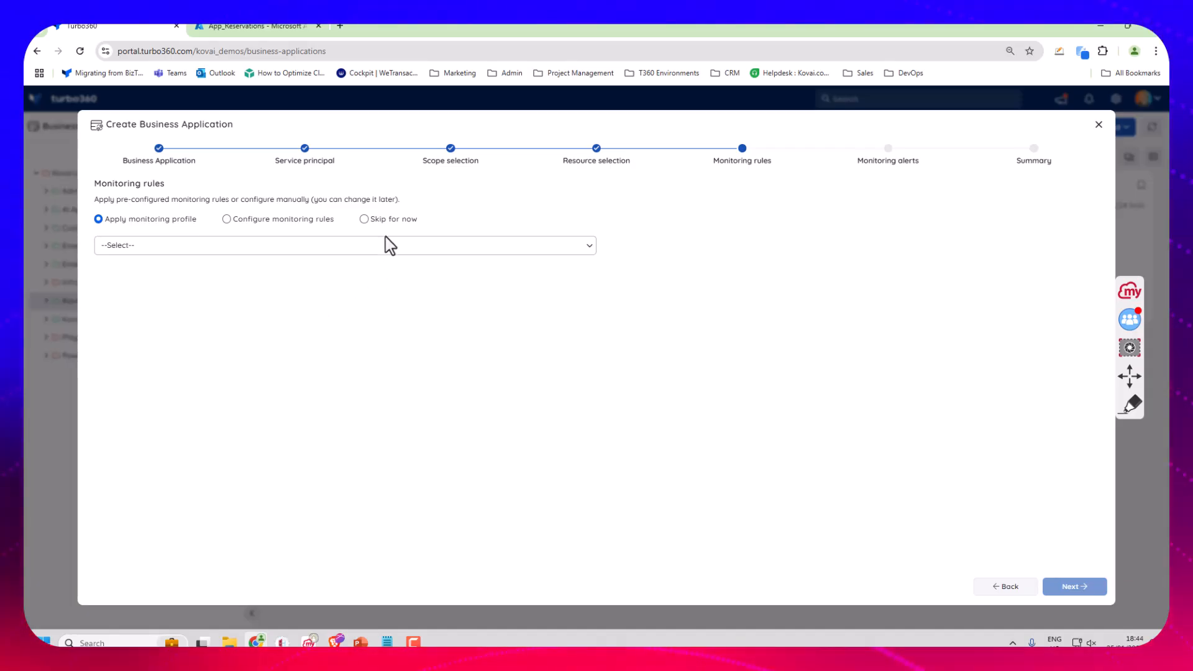
pyautogui.click(363, 222)
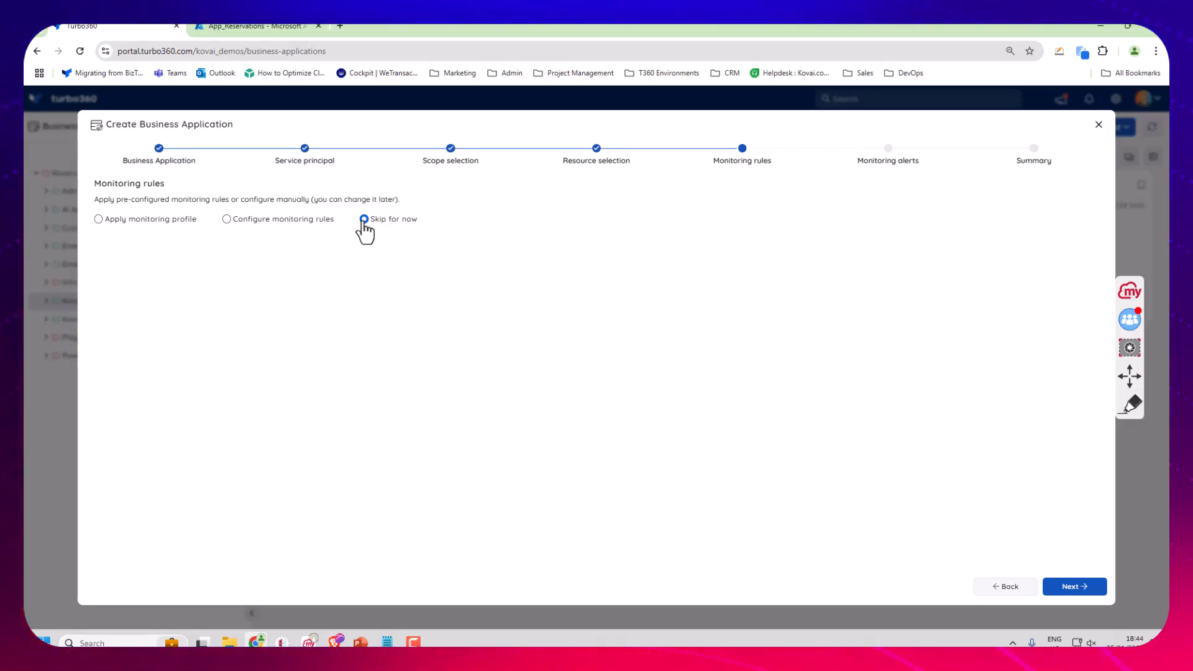
pyautogui.click(227, 220)
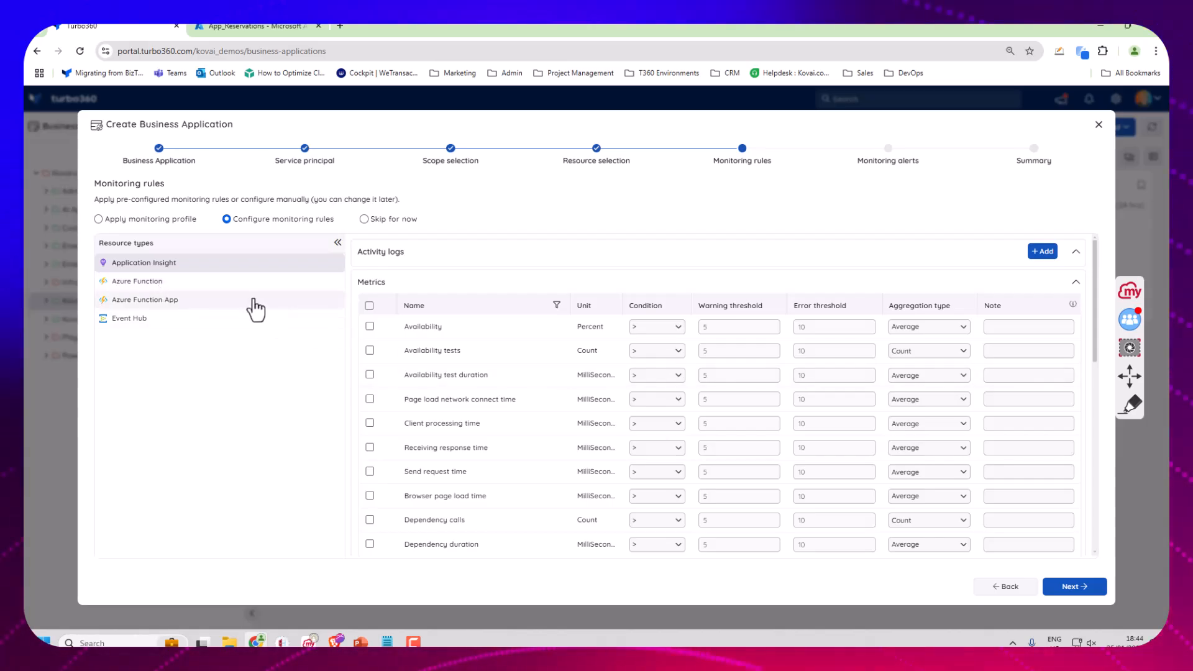
pyautogui.click(124, 221)
pyautogui.click(197, 247)
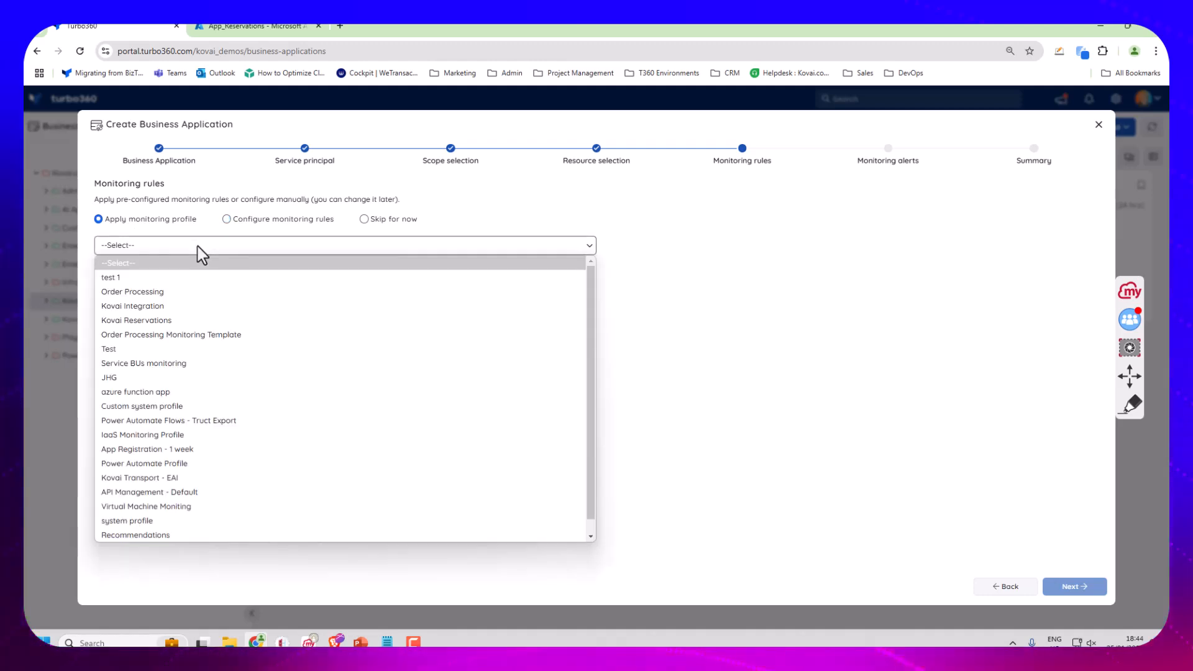
pyautogui.click(171, 324)
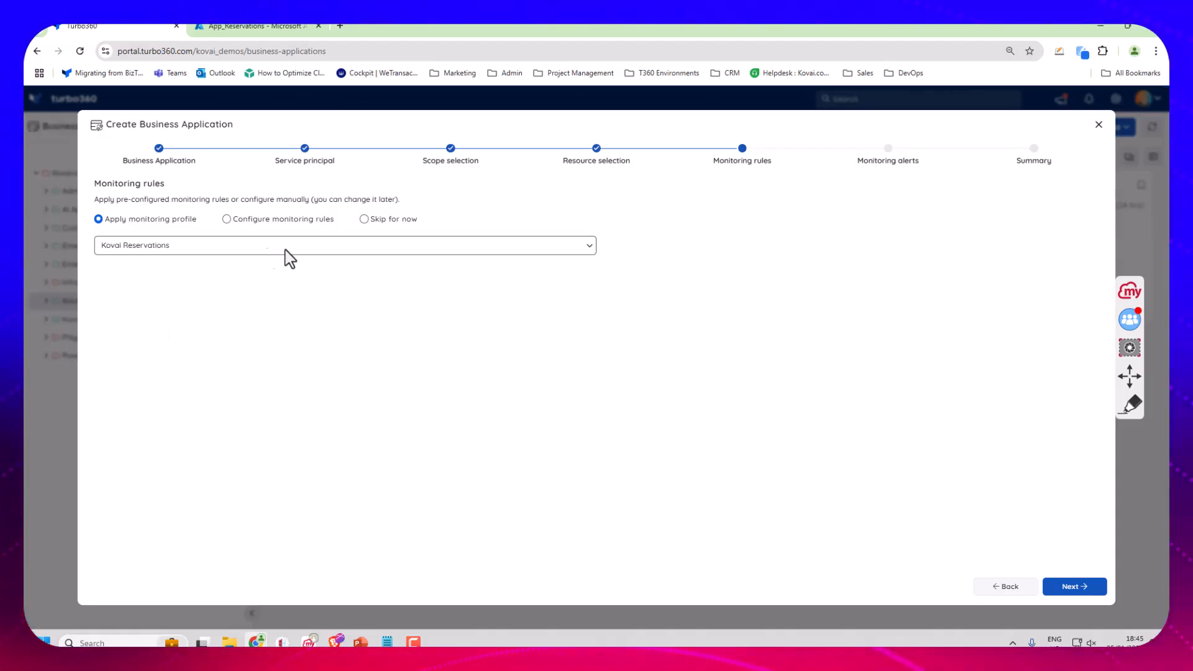
pyautogui.click(1049, 598)
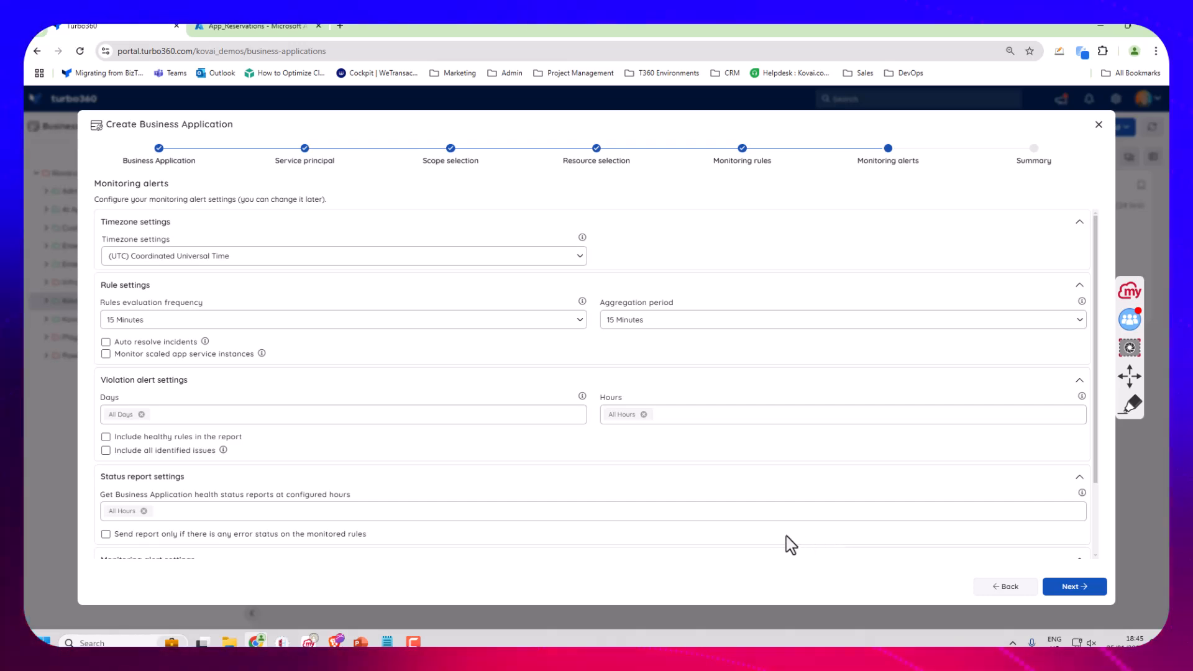
# Step: Review the monitoring alert settings and expand the notification channels under the Default Escalation Policy
pyautogui.scroll(-2, 525, 506)
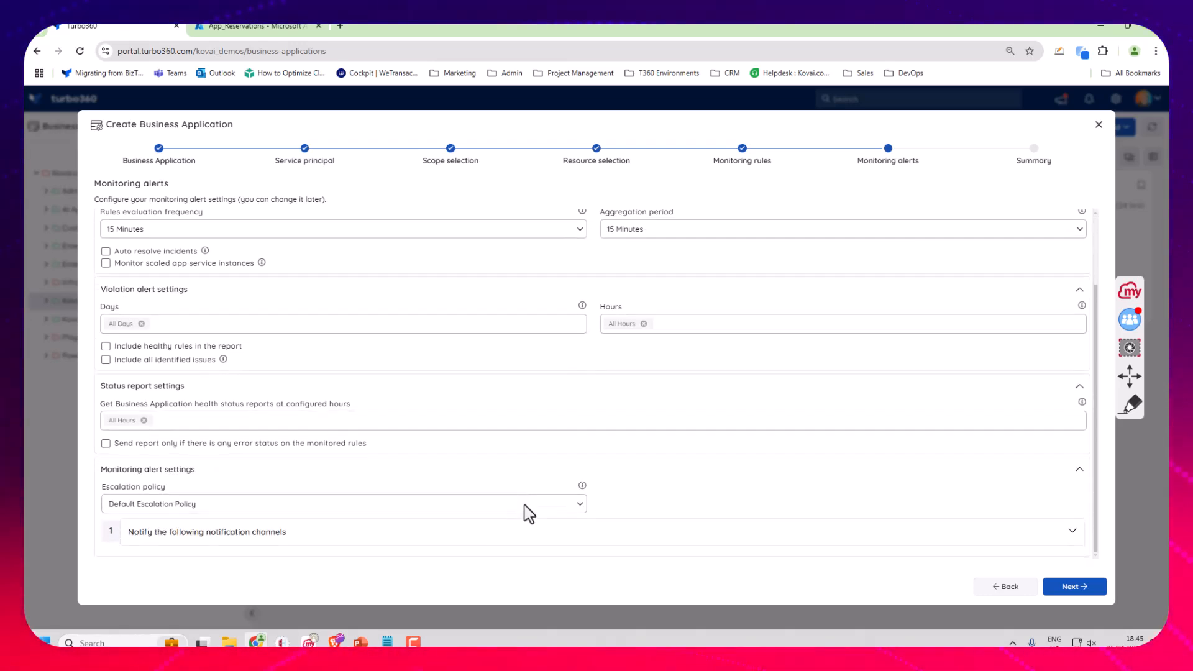
pyautogui.click(187, 540)
pyautogui.scroll(-3, 311, 484)
pyautogui.scroll(-1, 311, 435)
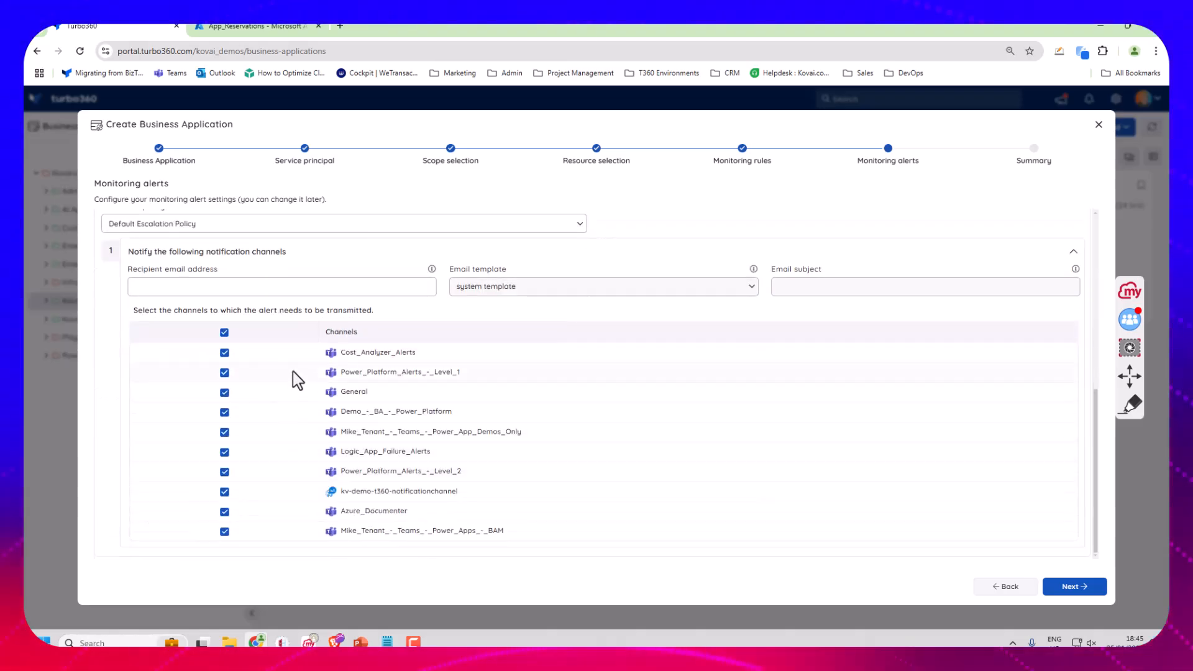
# Step: Limit the alert notification channels to General only and proceed to the summary
pyautogui.click(224, 333)
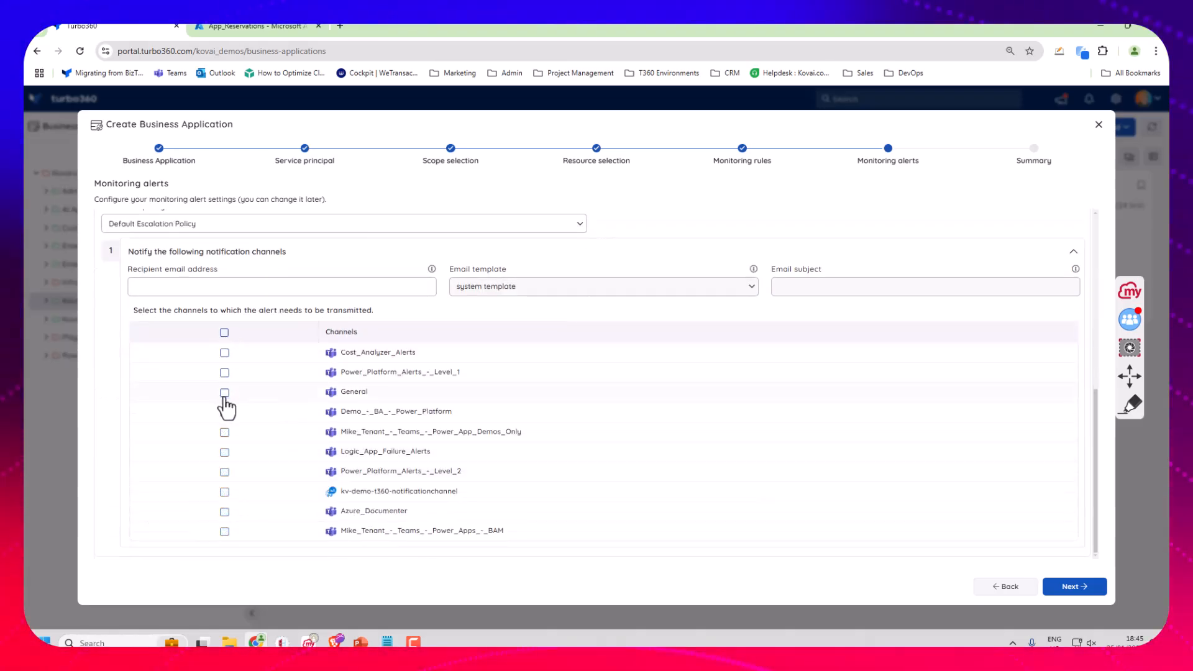
pyautogui.click(224, 395)
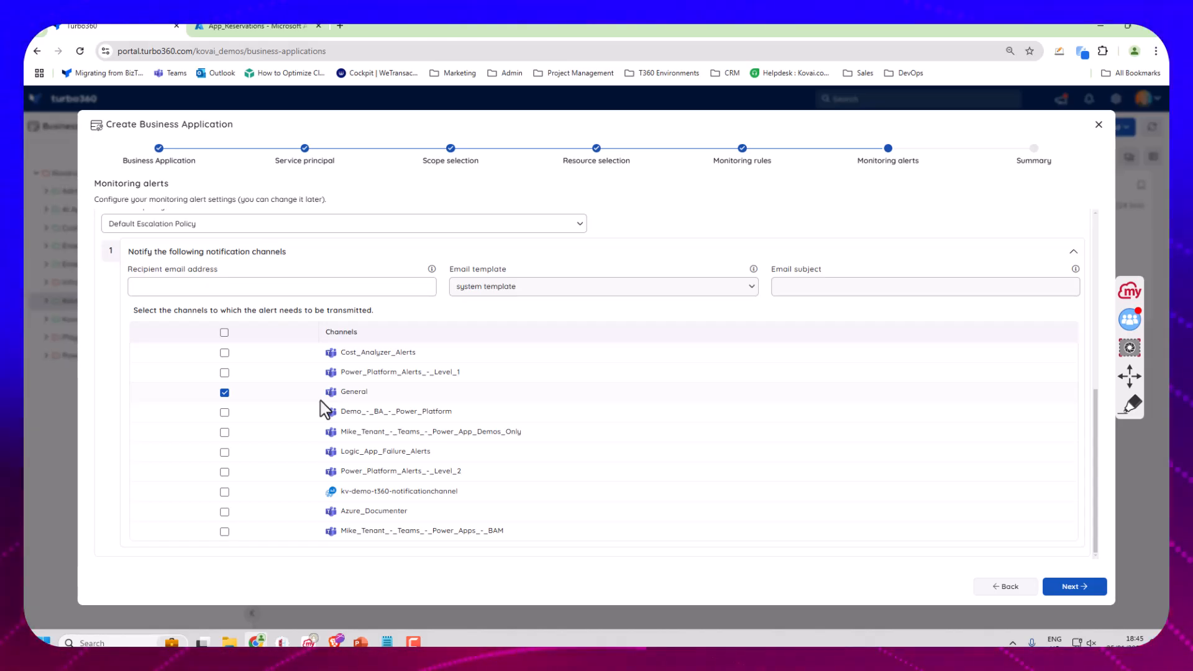
pyautogui.click(1058, 588)
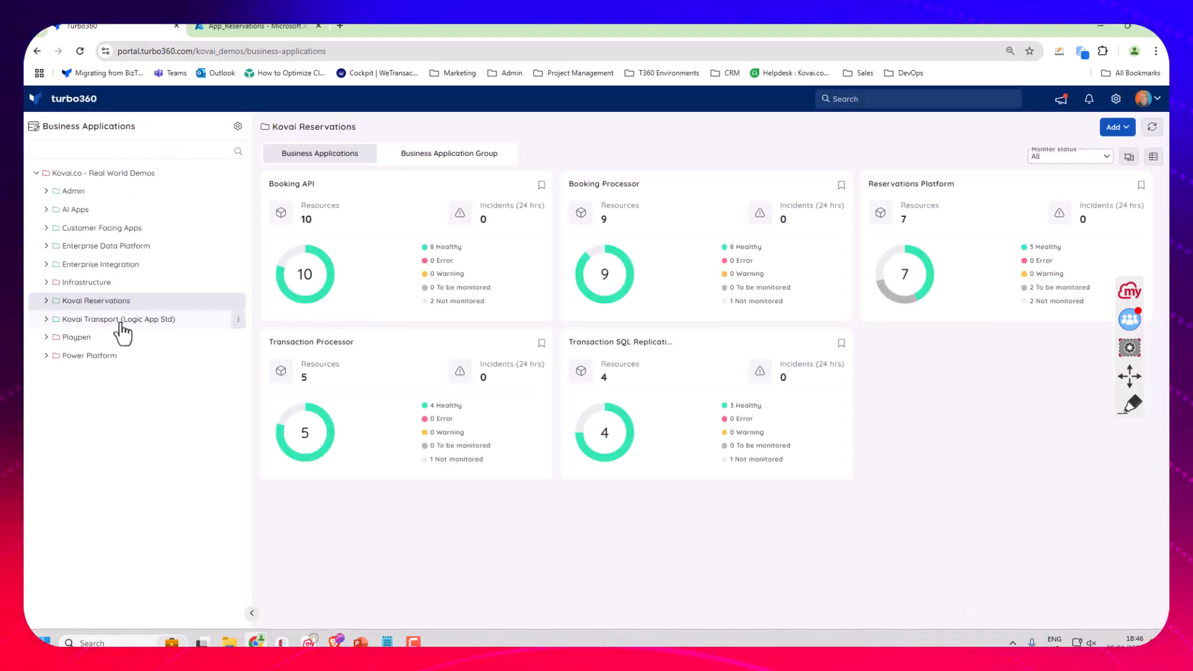
# Step: Open the Booking Processor application in the Kovai Reservations group and review its overview and resource list
pyautogui.click(46, 302)
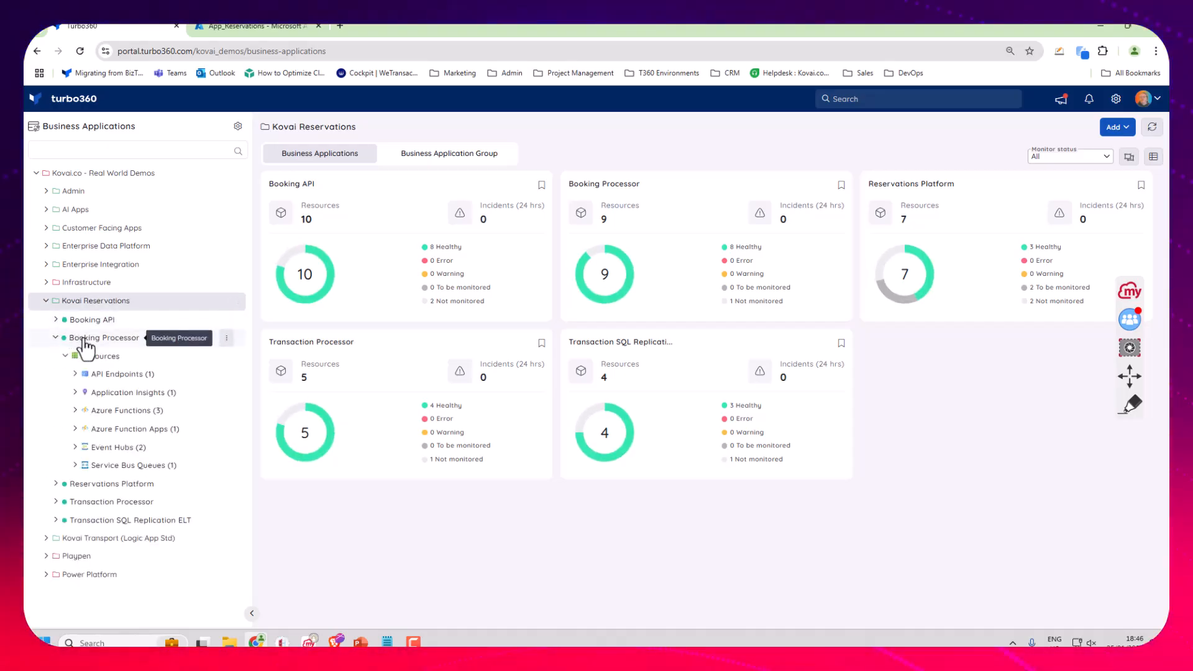
pyautogui.click(84, 339)
pyautogui.click(60, 338)
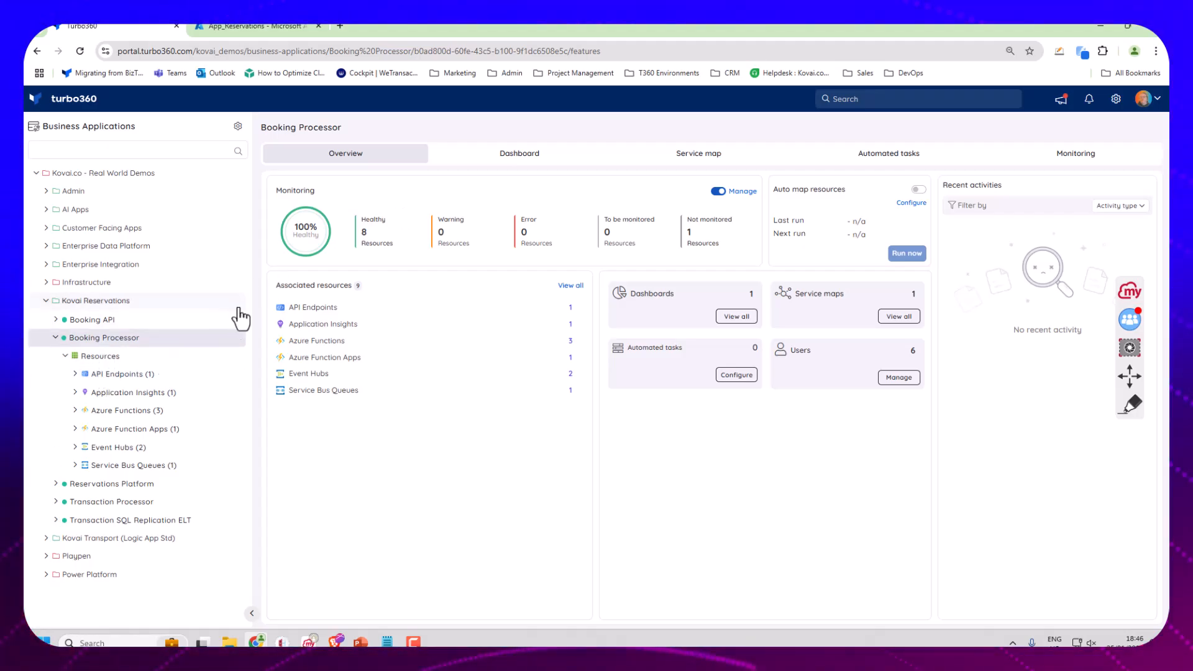
pyautogui.click(105, 360)
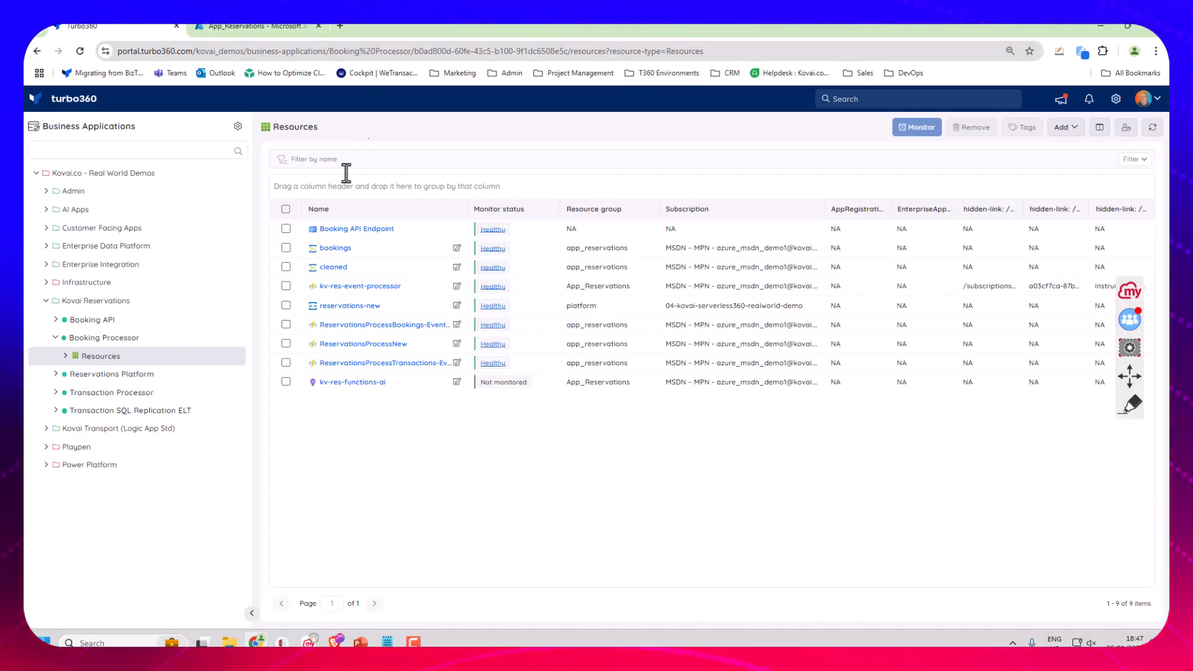
pyautogui.click(87, 344)
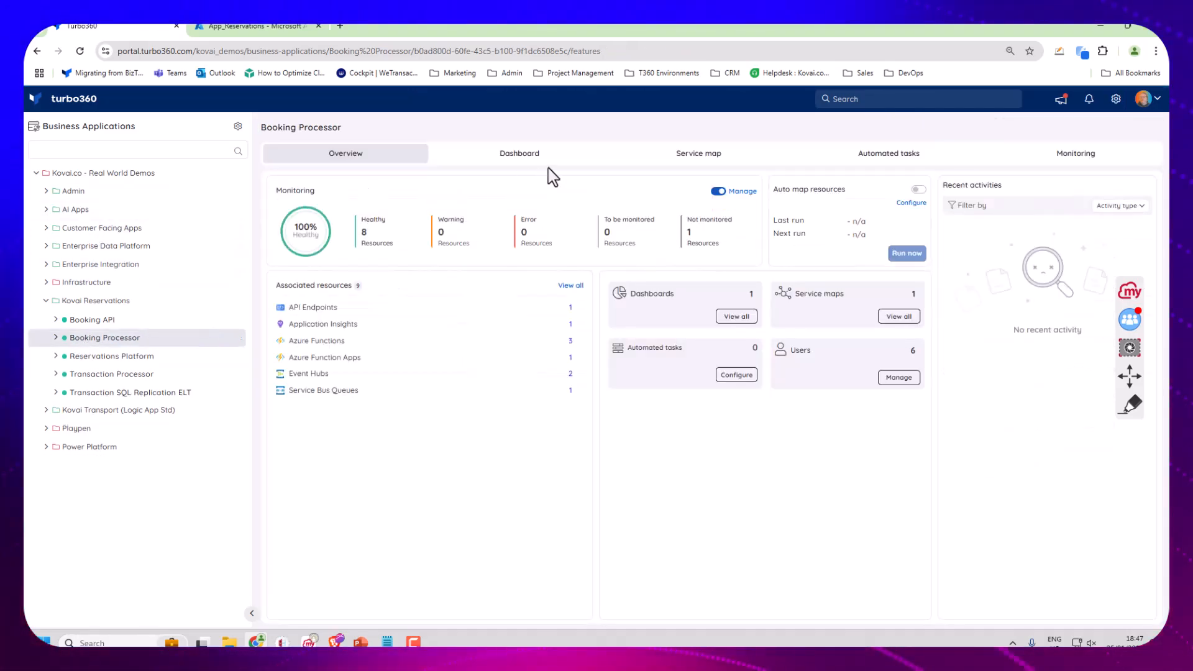
# Step: Collapse the Infrastructure group and open the service map of the Booking Processor application
pyautogui.click(647, 162)
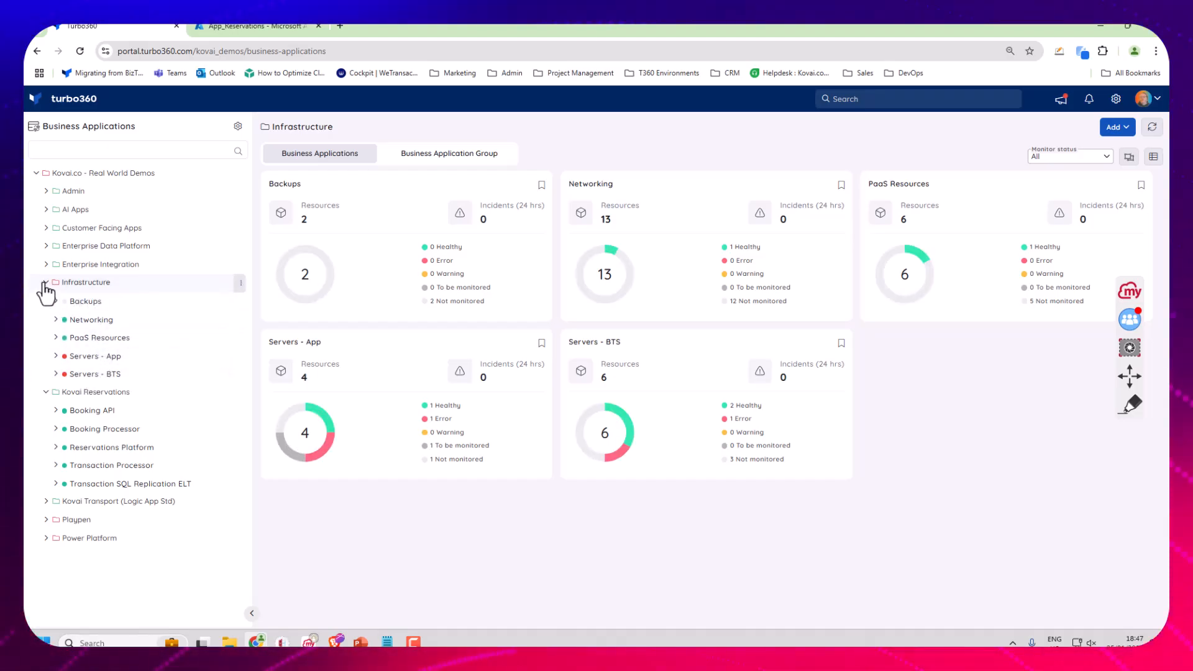
pyautogui.click(44, 283)
pyautogui.click(101, 339)
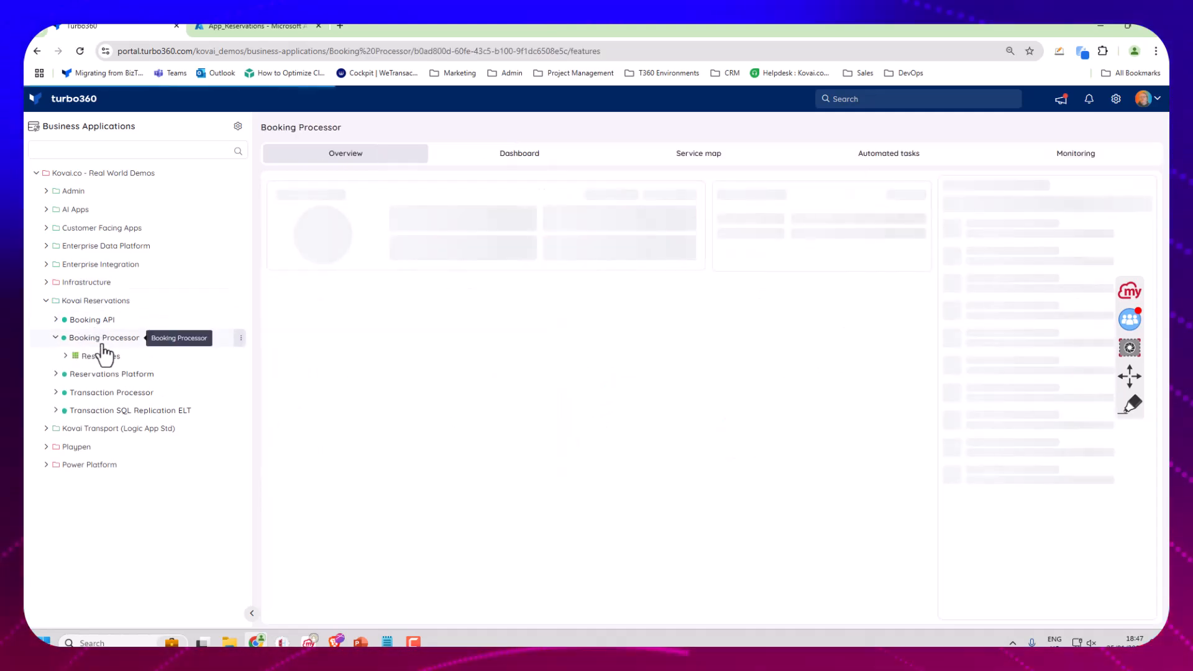
pyautogui.click(704, 157)
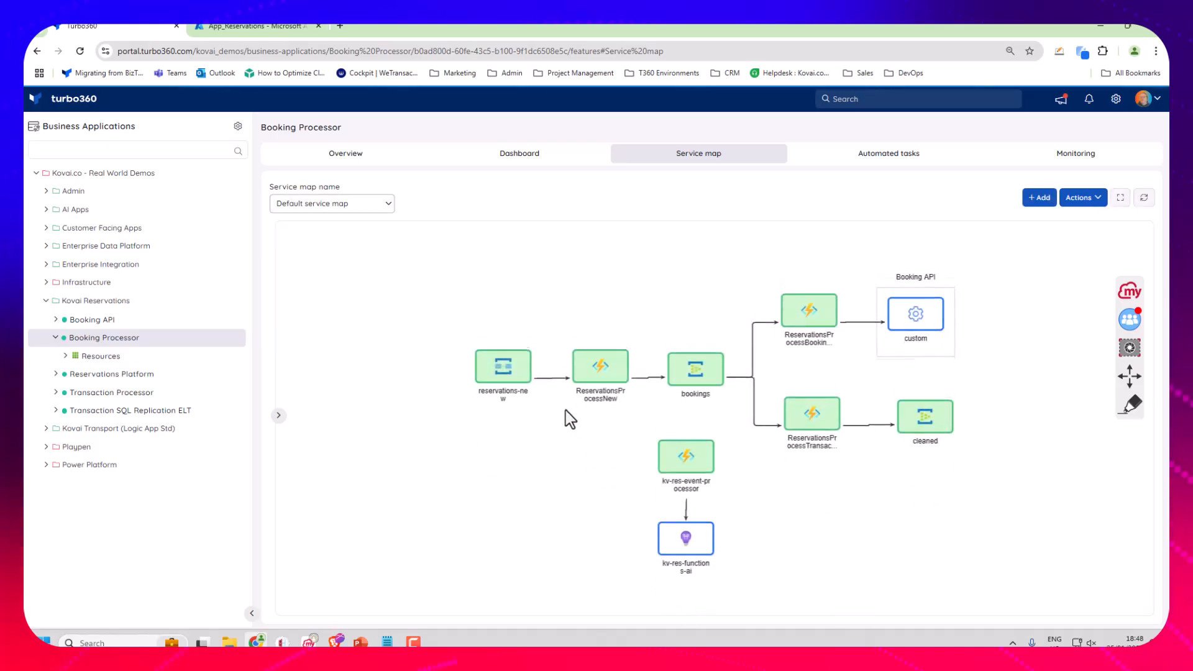
# Step: Check the resource details and monitoring status of the reservations-new queue and the ReservationsProcessNew function in the service map
pyautogui.click(519, 371)
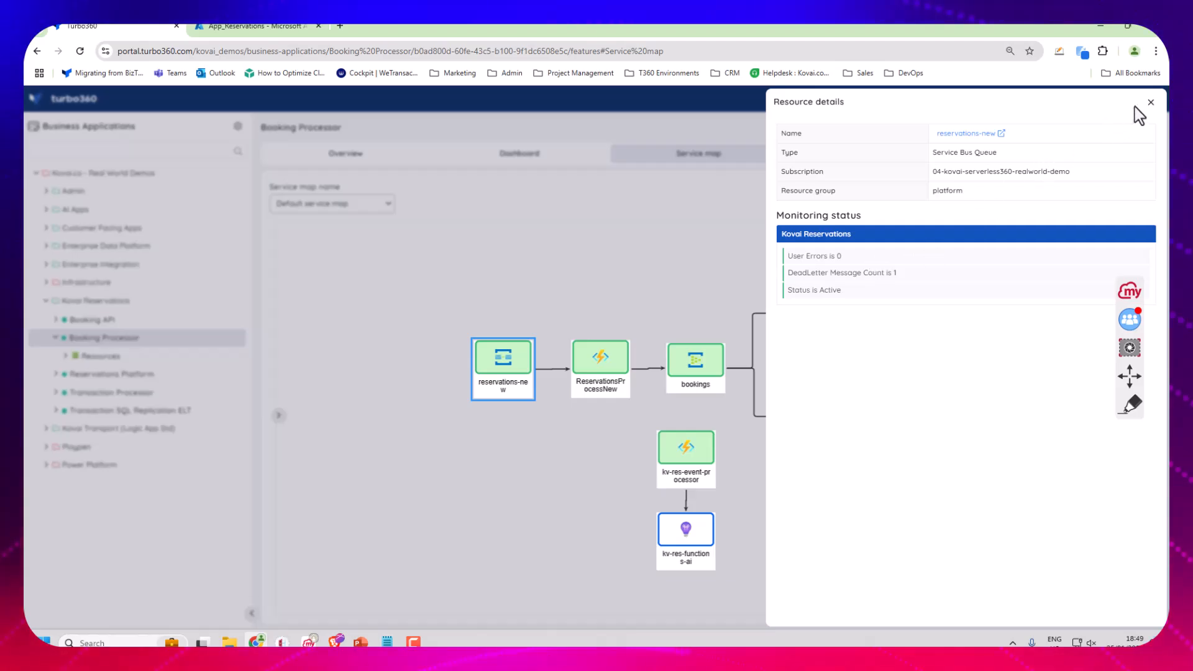
pyautogui.click(1150, 103)
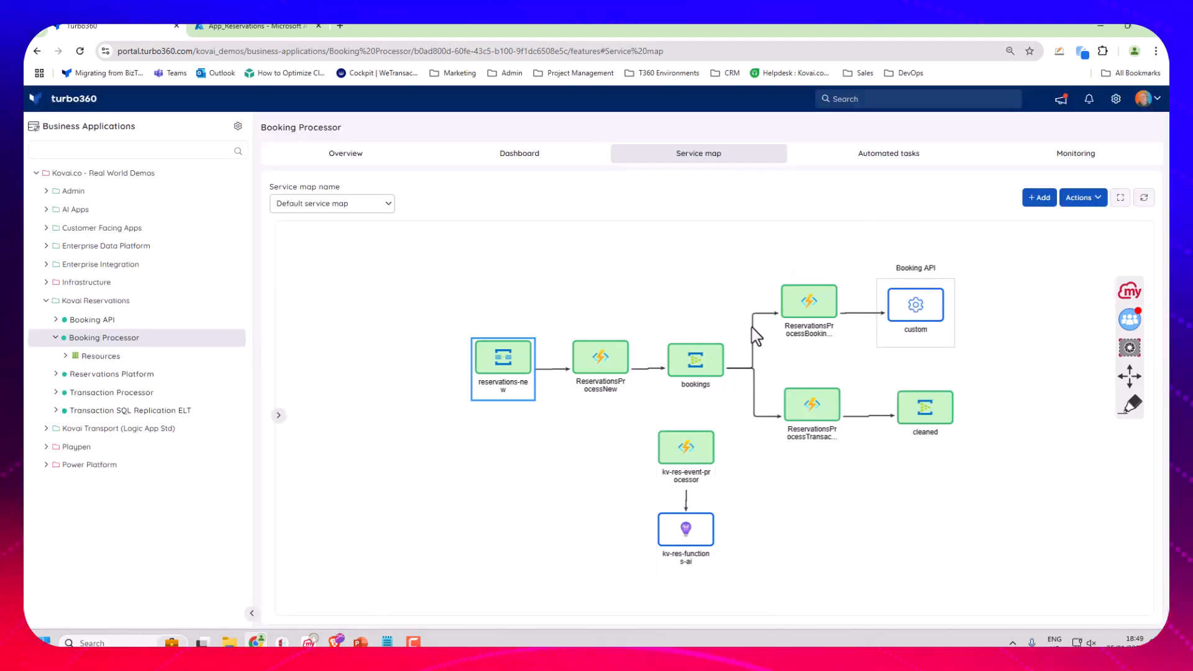
pyautogui.click(625, 372)
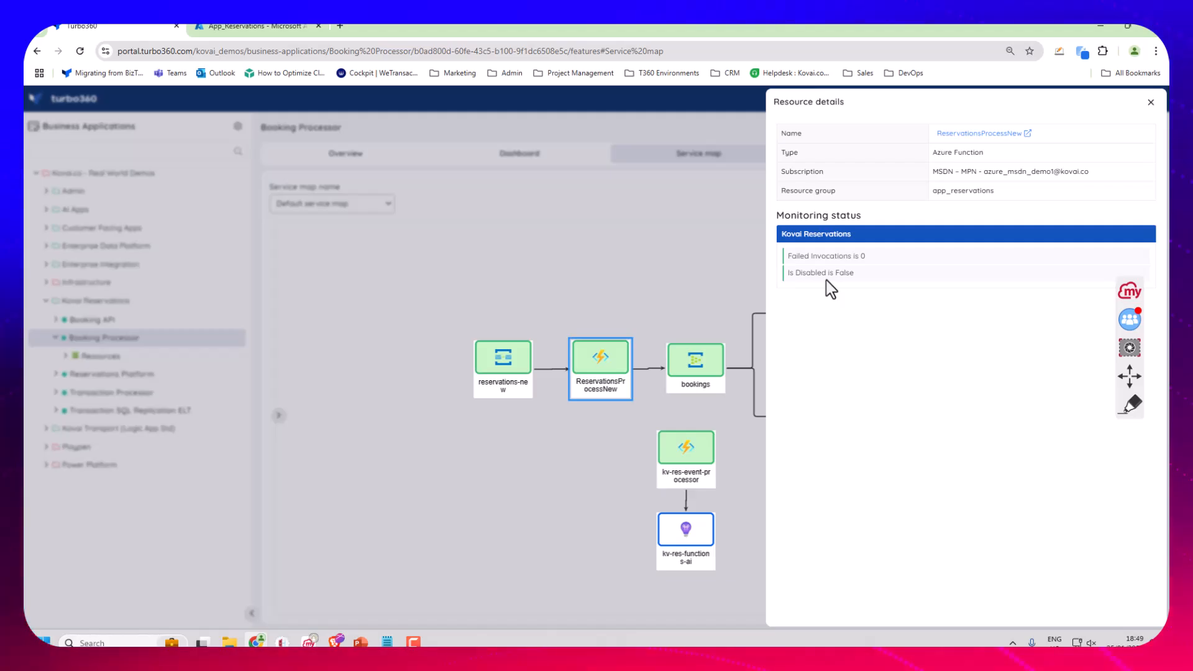
pyautogui.click(1151, 101)
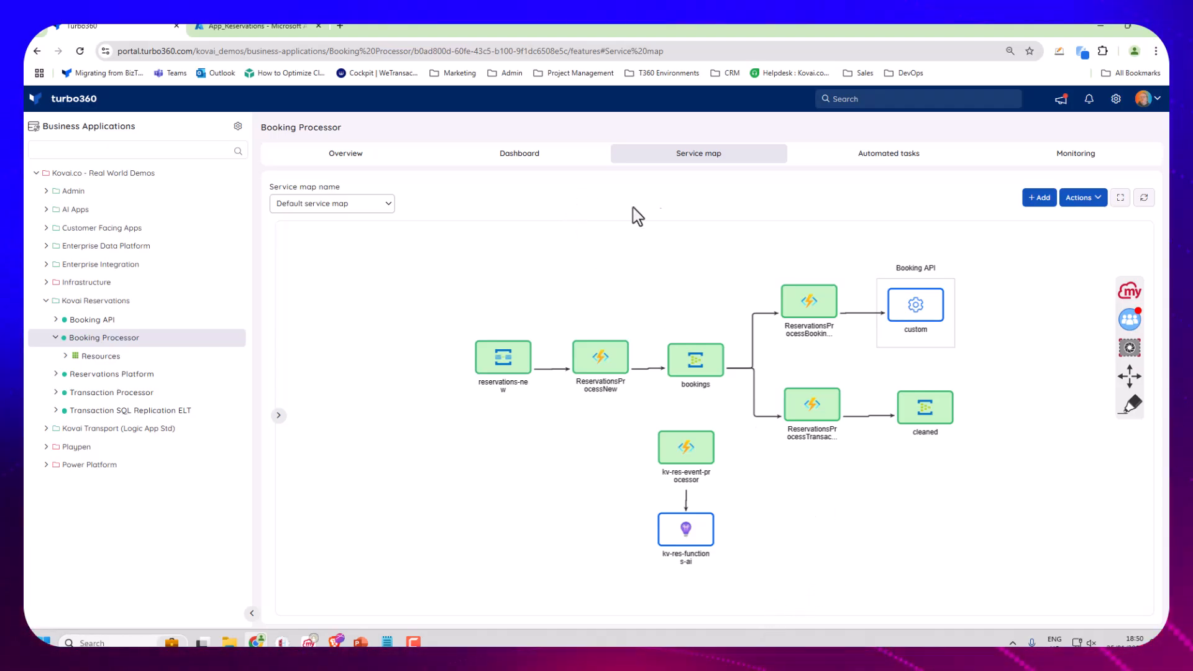
# Step: Start a new Booking Processor dashboard and name it Default2
pyautogui.click(523, 162)
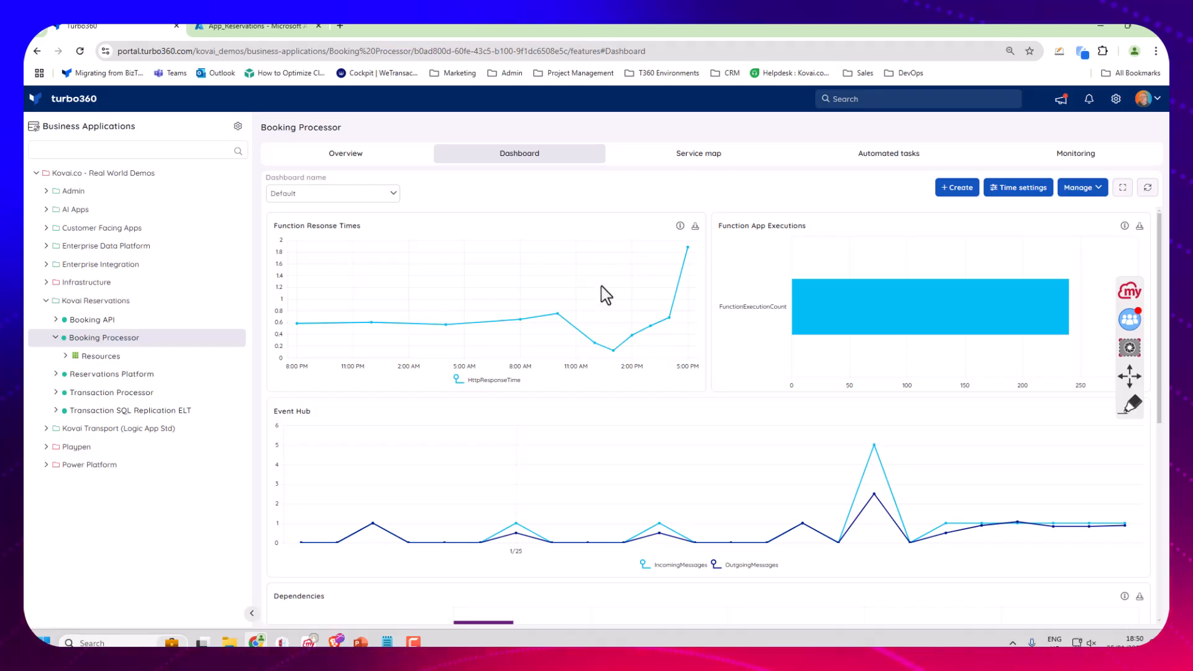
pyautogui.click(964, 189)
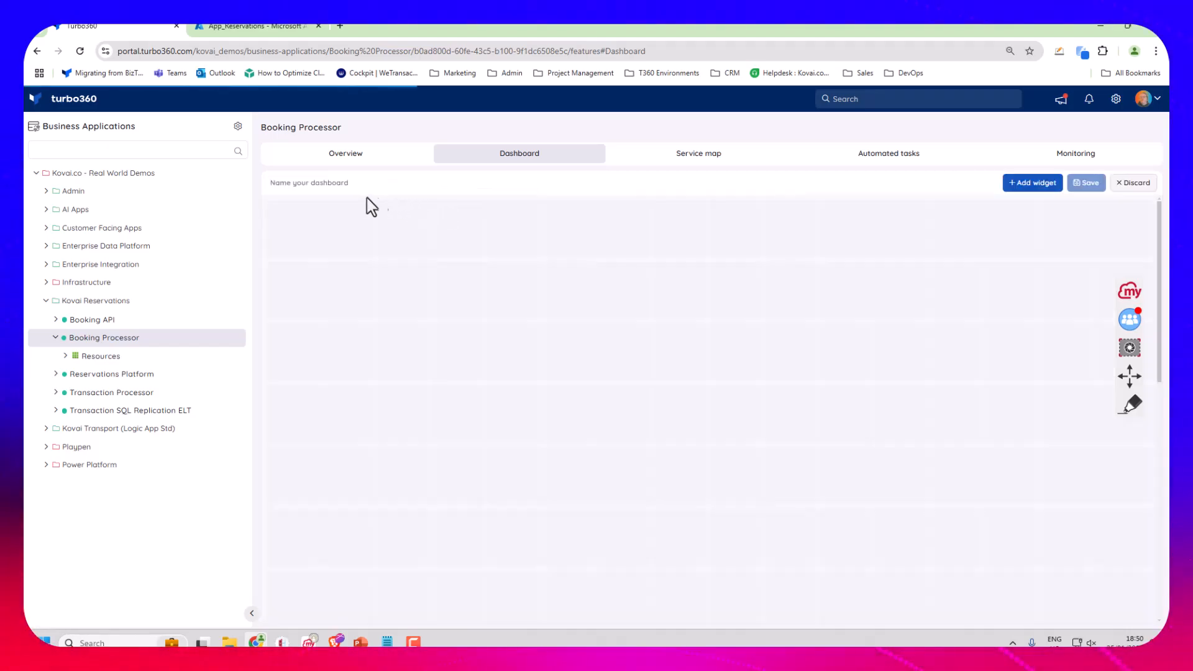
pyautogui.click(348, 182)
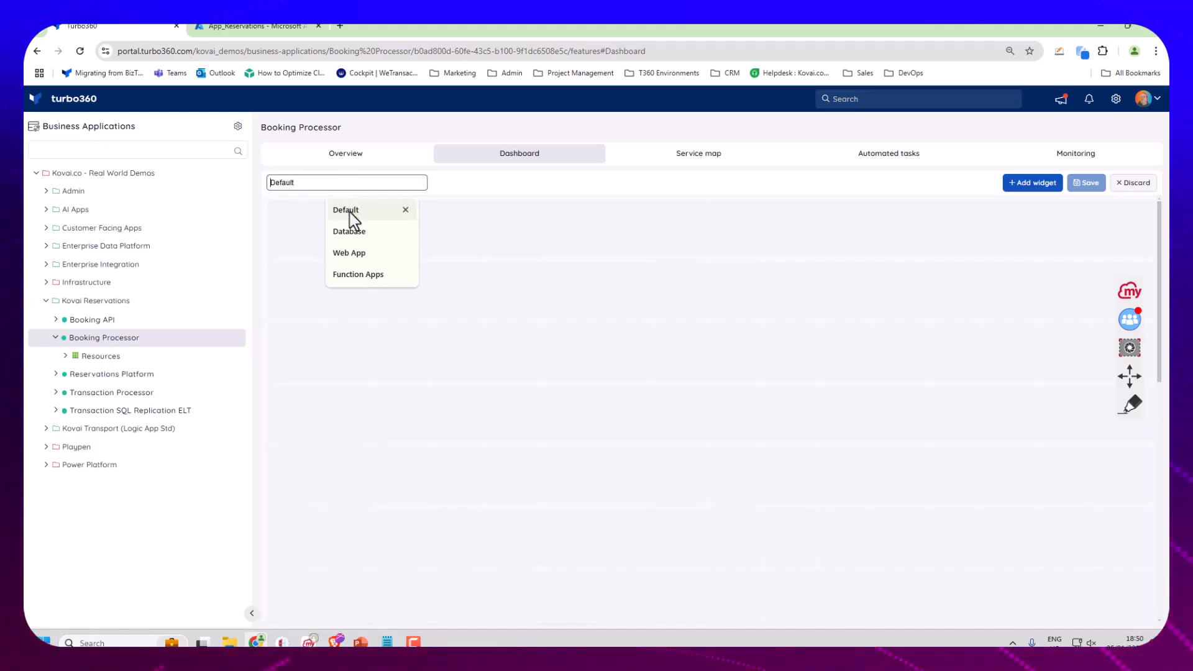
pyautogui.click(349, 212)
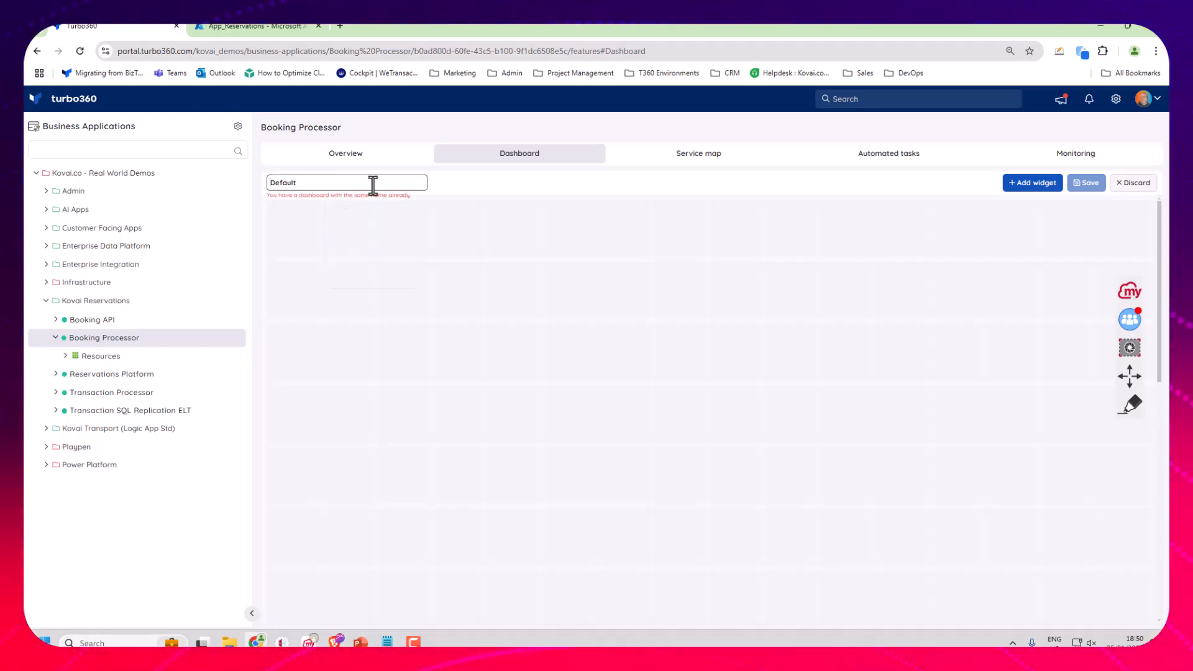
# Step: Configure a Line chart widget named test for the Azure Function App resource type, grouped by Metric
pyautogui.click(1036, 183)
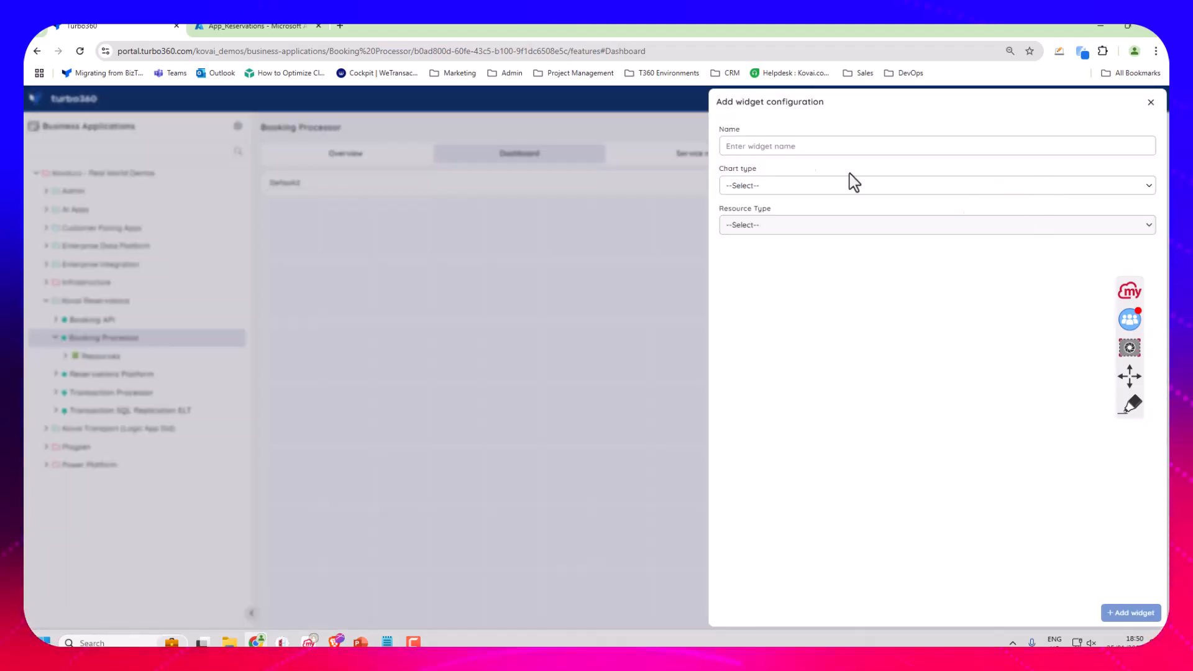
pyautogui.click(760, 186)
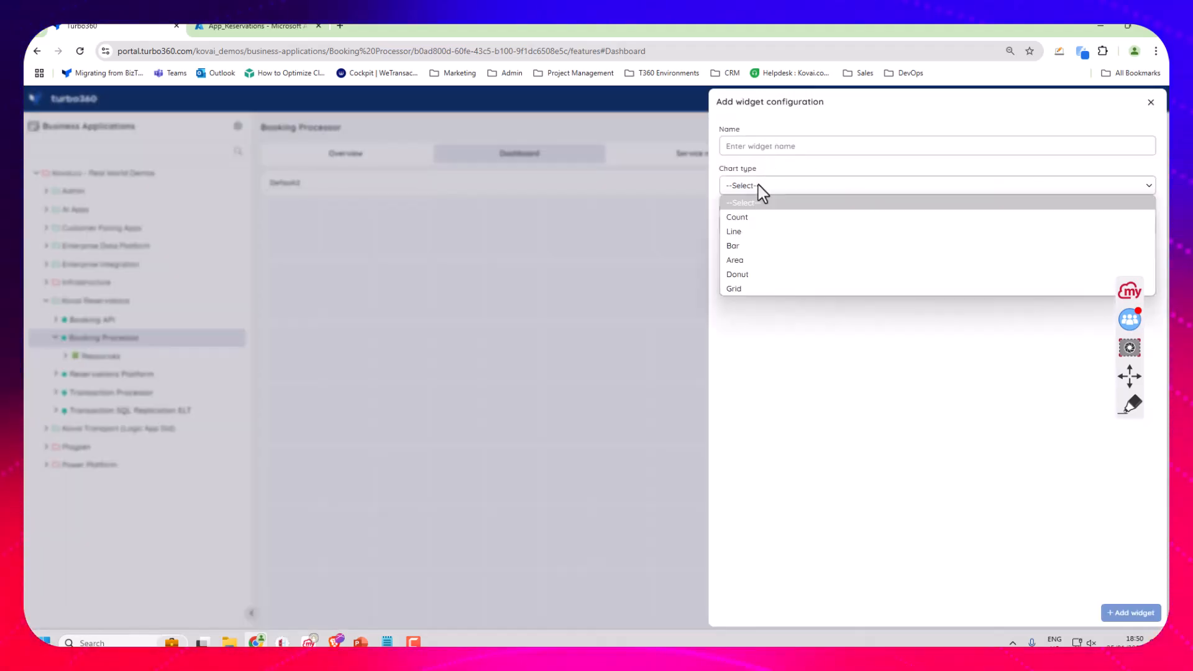
pyautogui.click(751, 231)
pyautogui.click(751, 230)
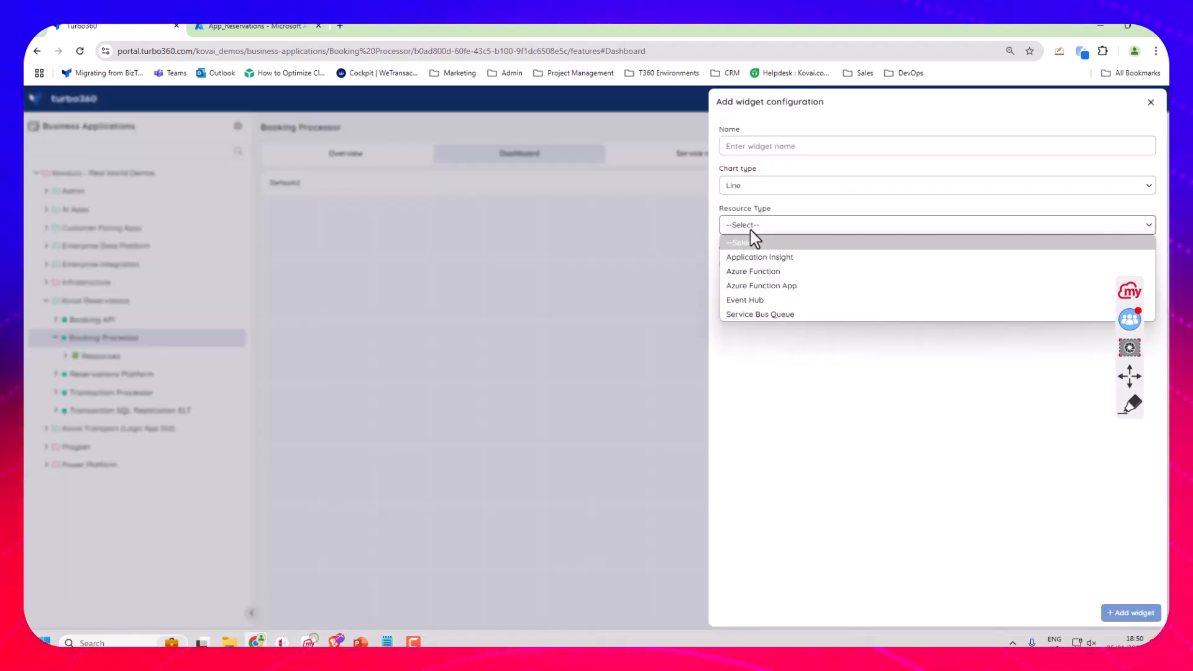
pyautogui.click(787, 286)
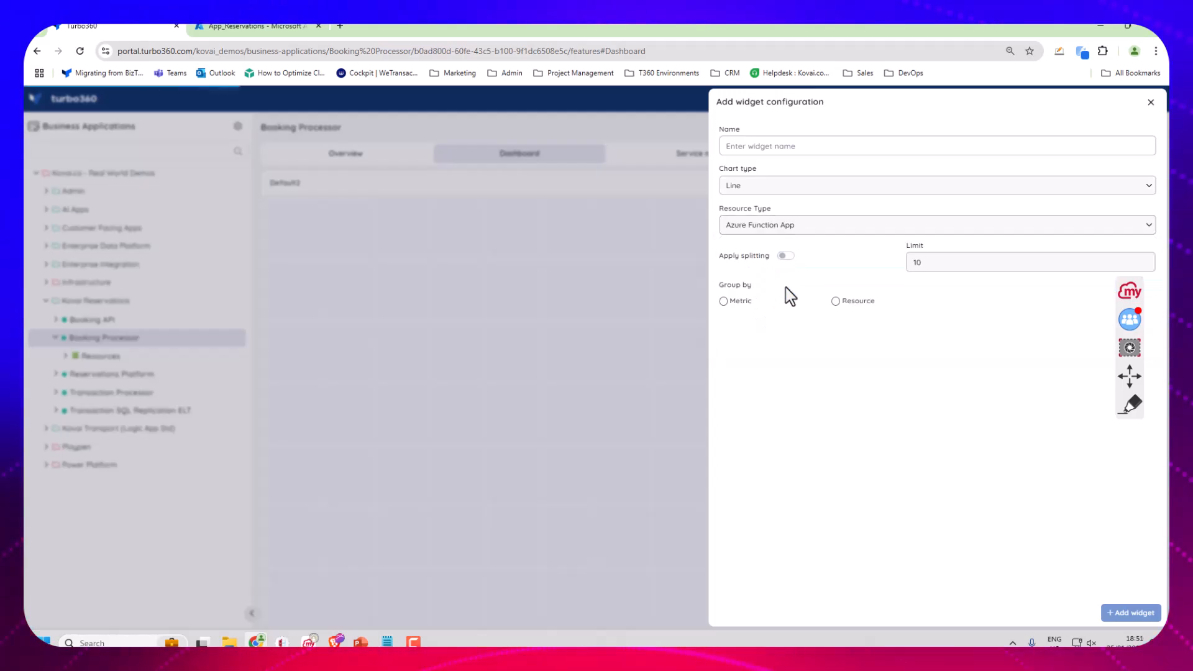
pyautogui.click(775, 149)
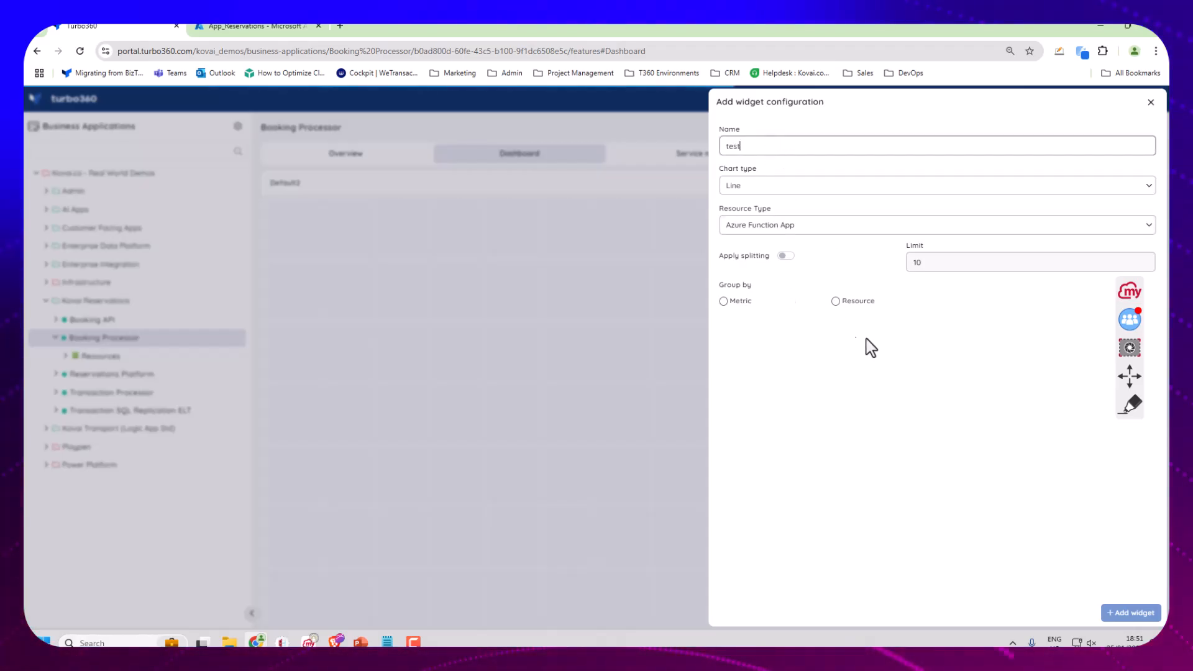
pyautogui.click(724, 302)
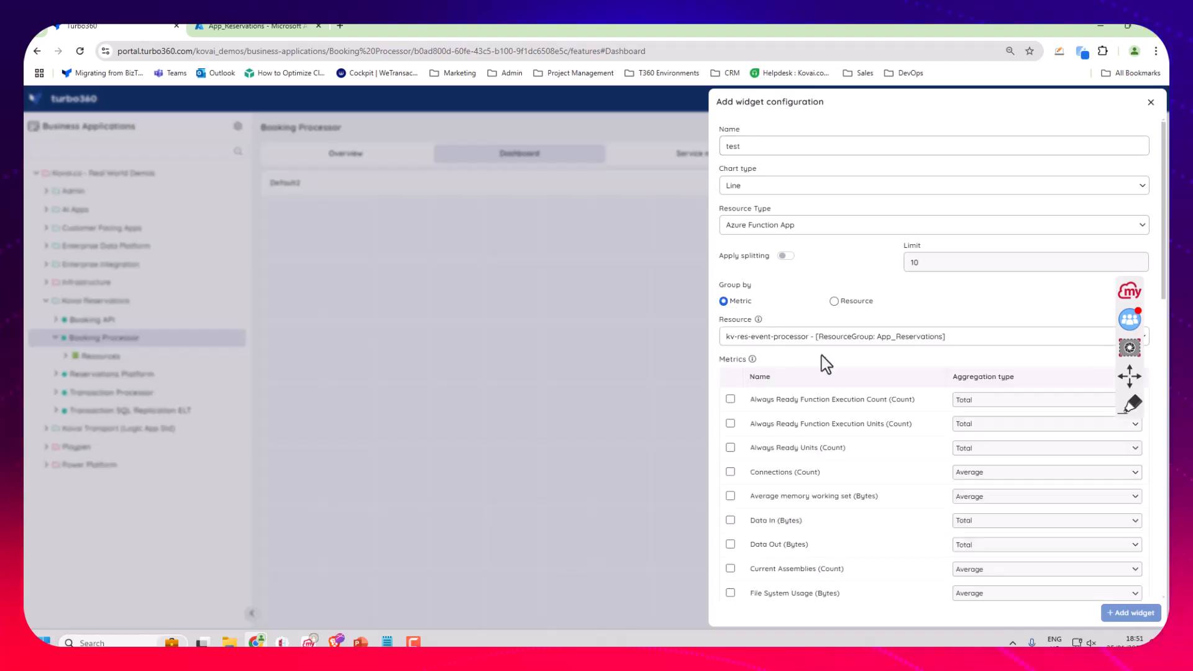
# Step: Select the Data In and Data Out metrics with Average aggregation and add the widget to the dashboard
pyautogui.scroll(-3, 800, 491)
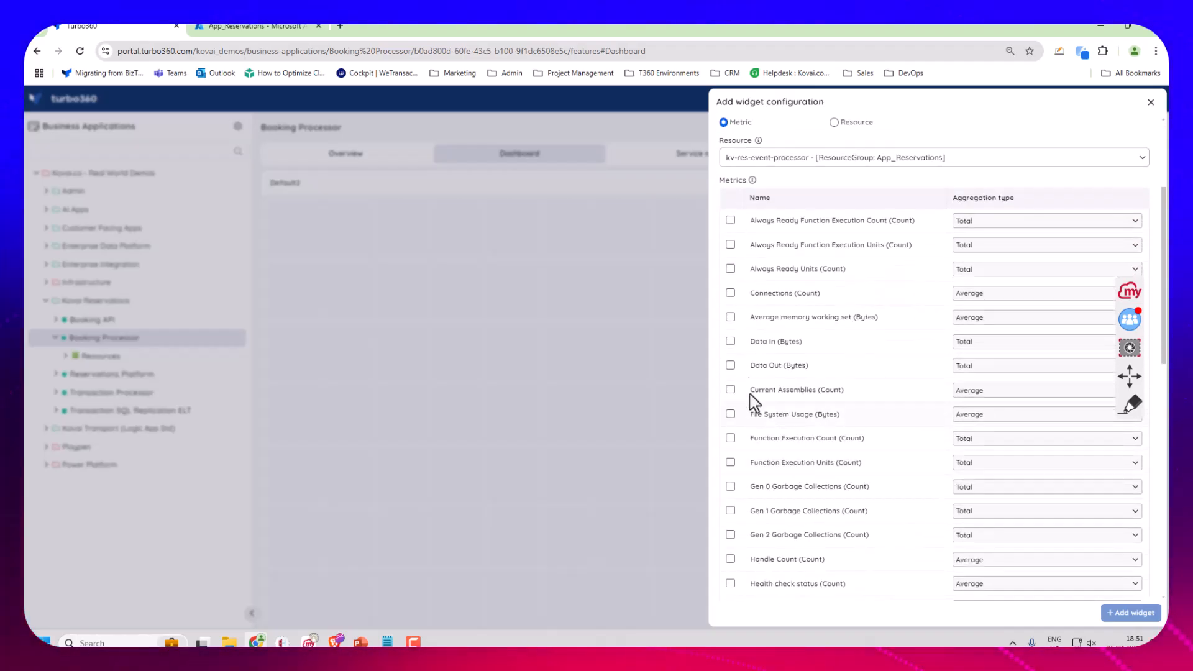
pyautogui.click(730, 341)
pyautogui.click(731, 366)
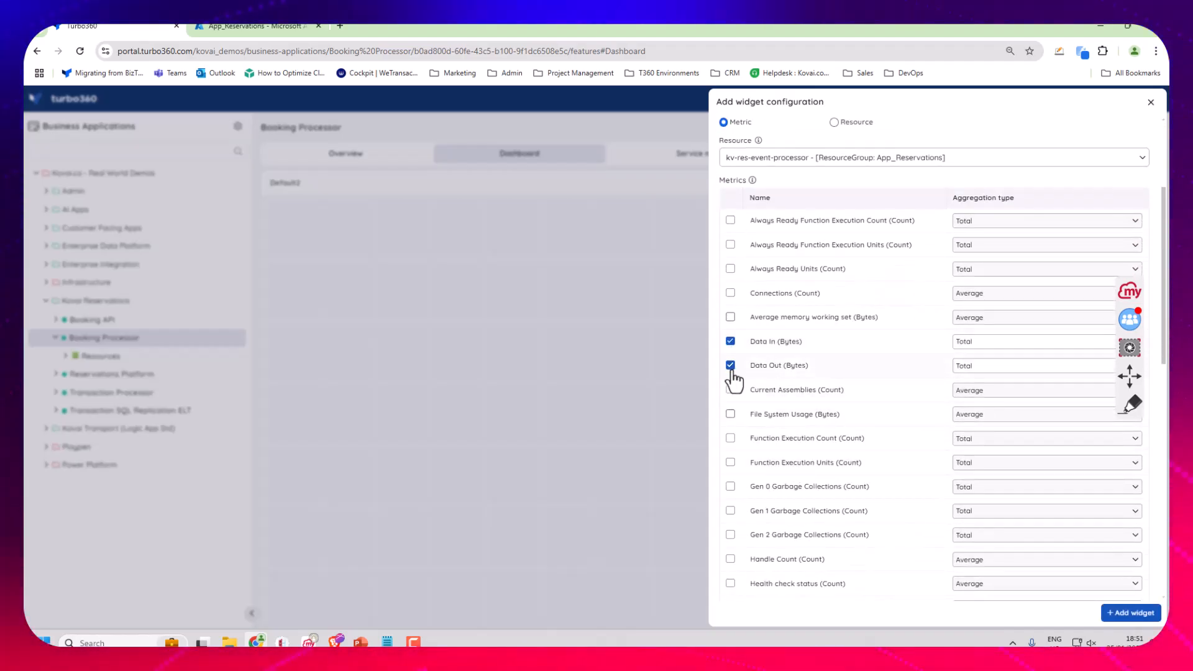
pyautogui.click(990, 342)
pyautogui.click(981, 356)
pyautogui.click(979, 367)
pyautogui.click(979, 378)
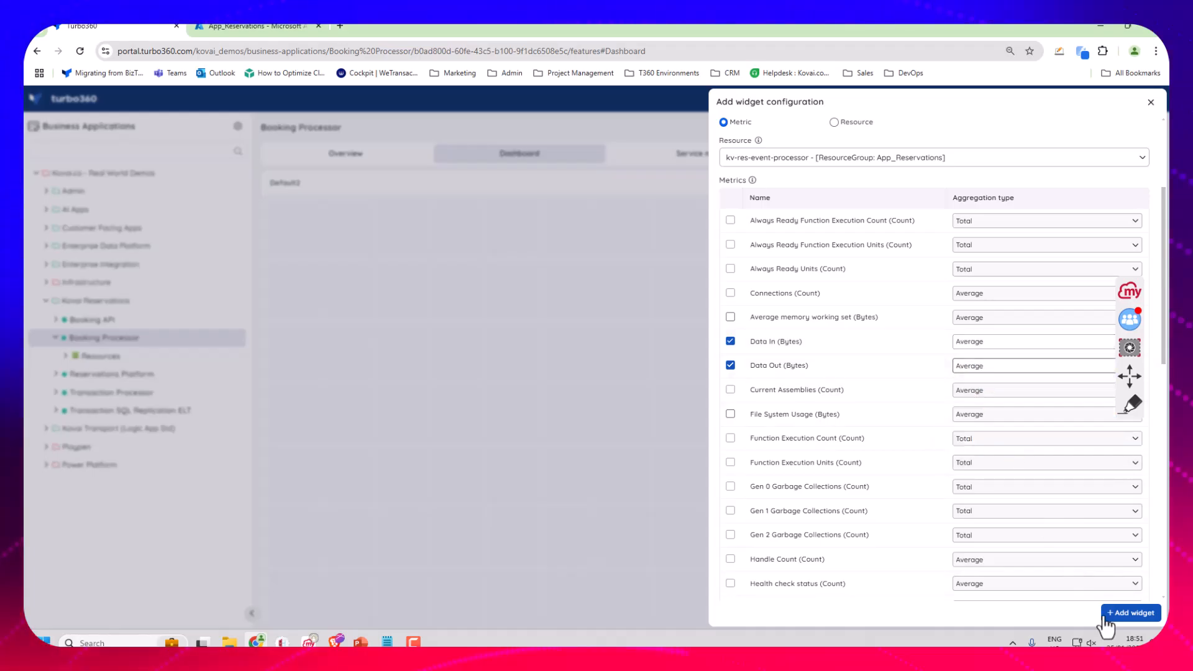
pyautogui.click(1130, 612)
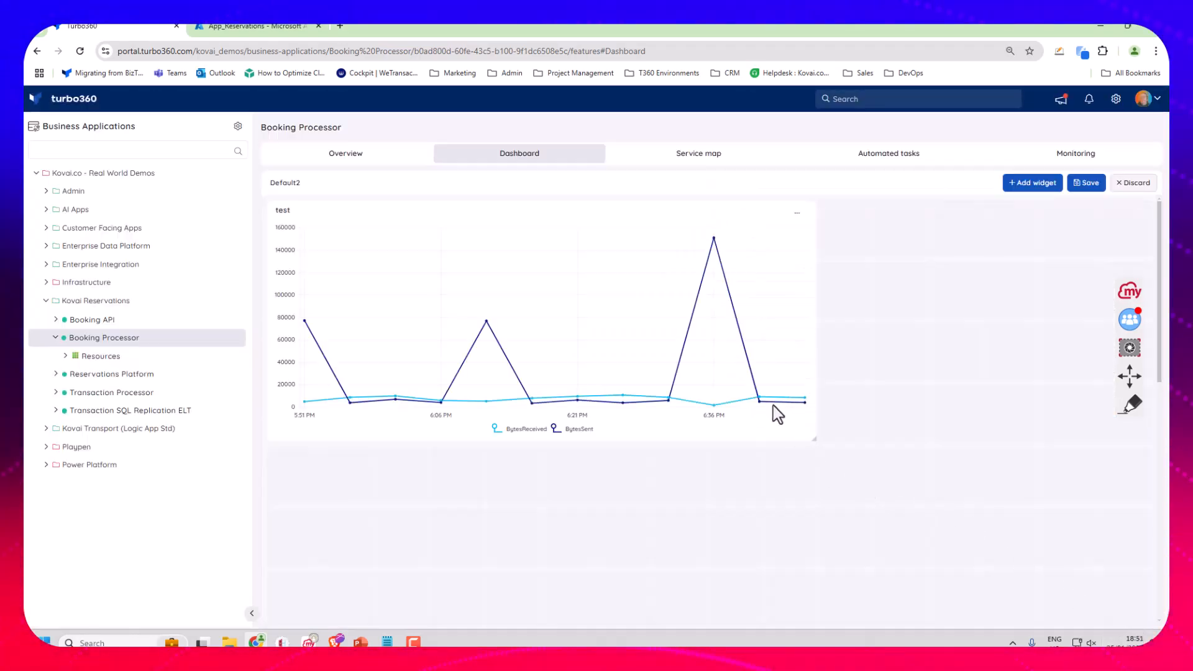
# Step: Enlarge the test widget on the dashboard canvas and discard the unsaved dashboard
pyautogui.moveTo(814, 437); pyautogui.dragTo(1012, 465)
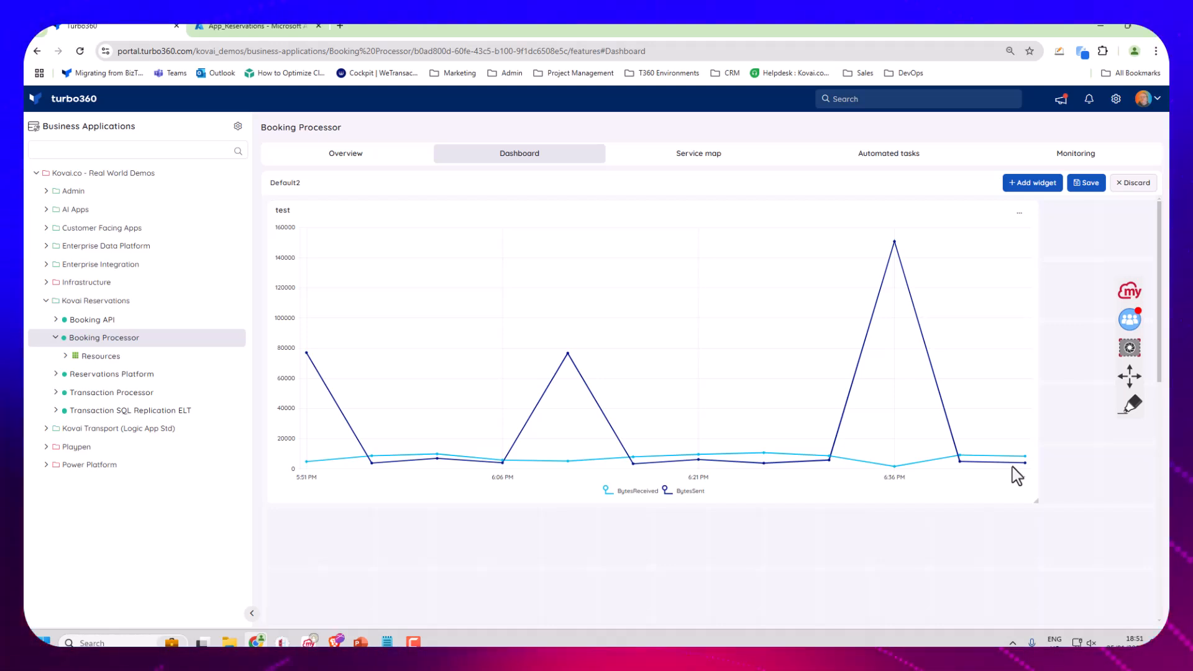
pyautogui.click(1137, 184)
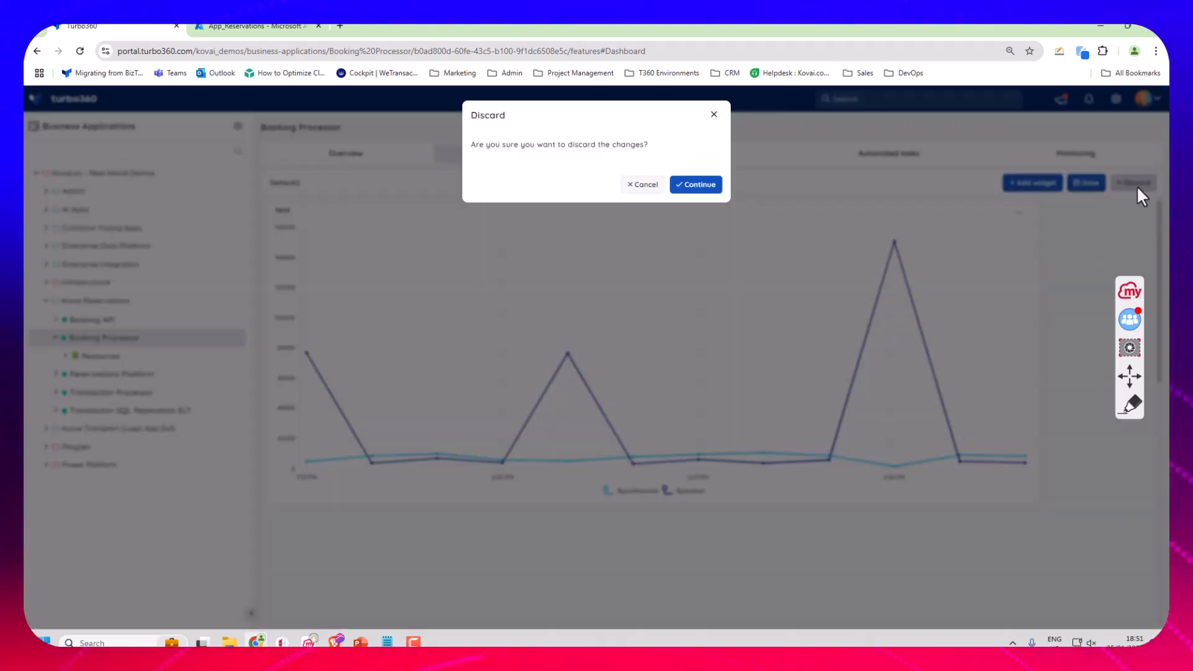
pyautogui.click(692, 203)
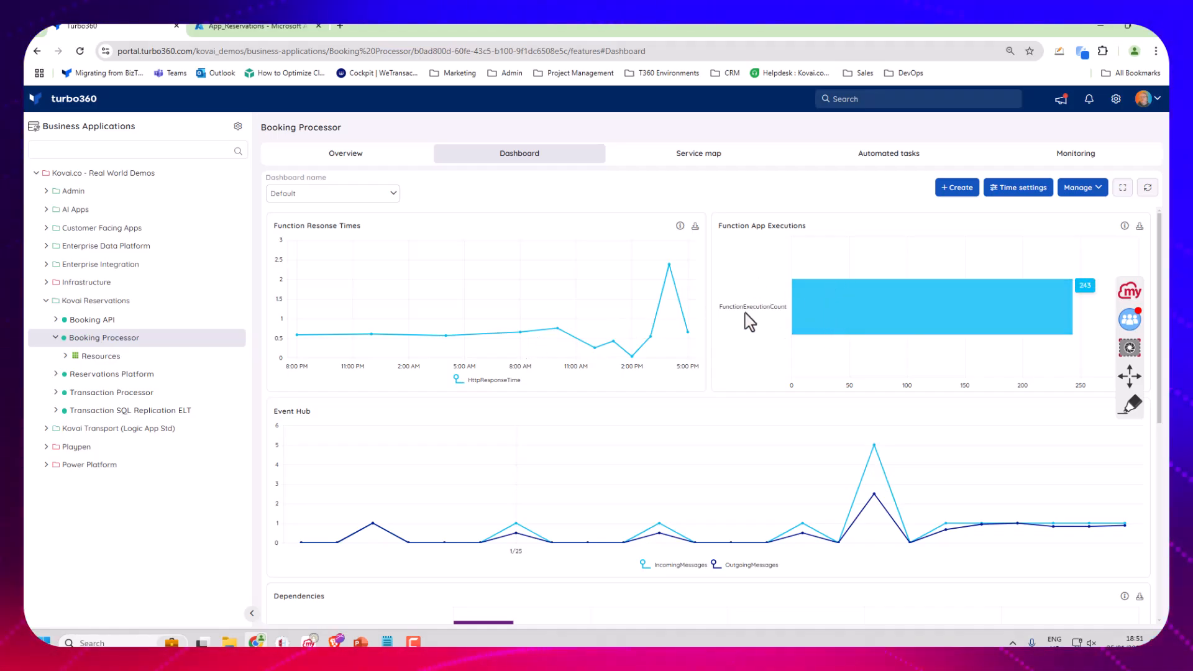
# Step: Examine the Event Hub, Dependencies and Service Bus charts on the Default dashboard
pyautogui.scroll(-3, 746, 316)
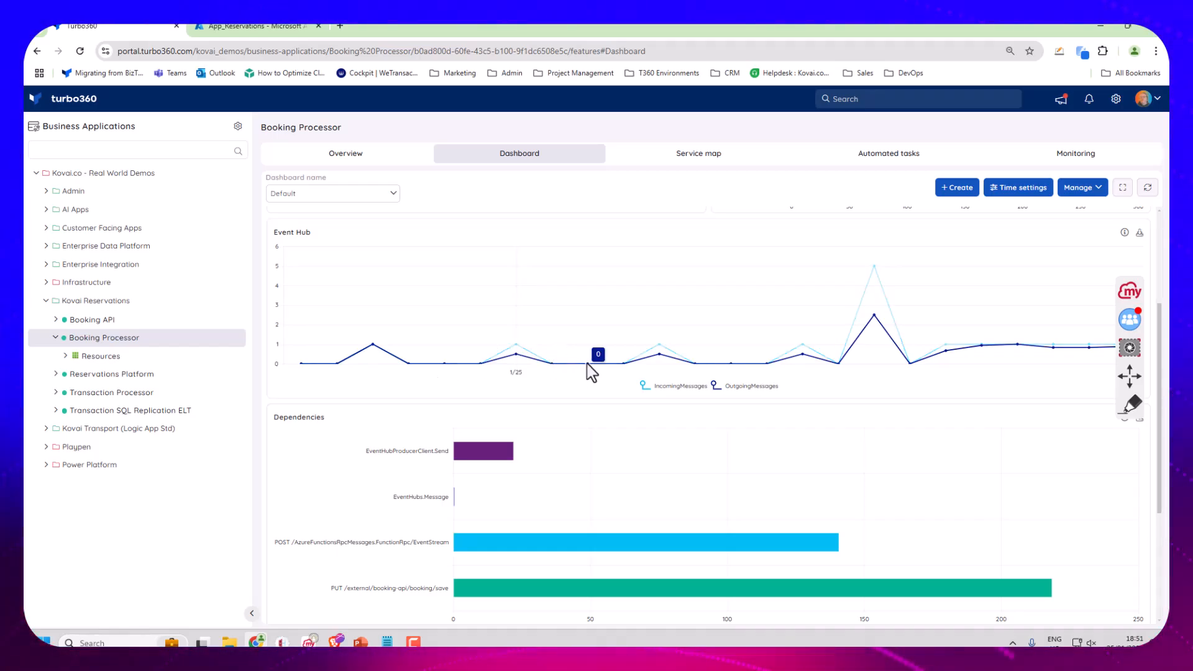
pyautogui.scroll(-3, 588, 373)
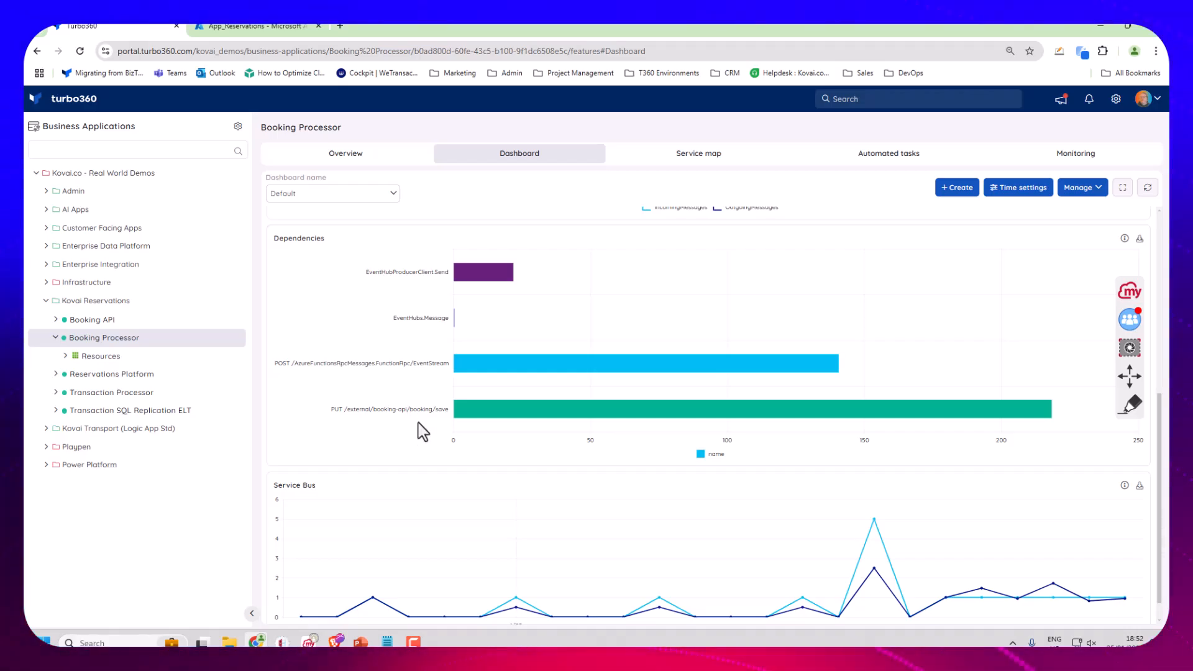
pyautogui.scroll(-1, 418, 435)
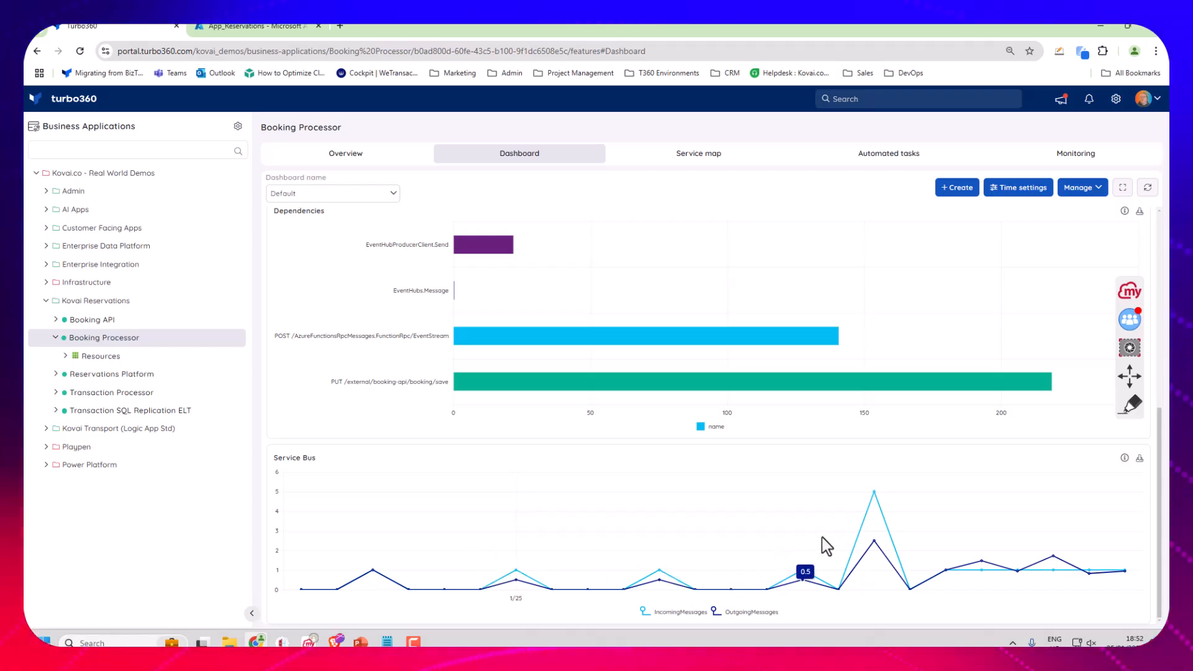
# Step: Put the Default dashboard into edit mode and open the Service Bus widget's configuration
pyautogui.click(1074, 189)
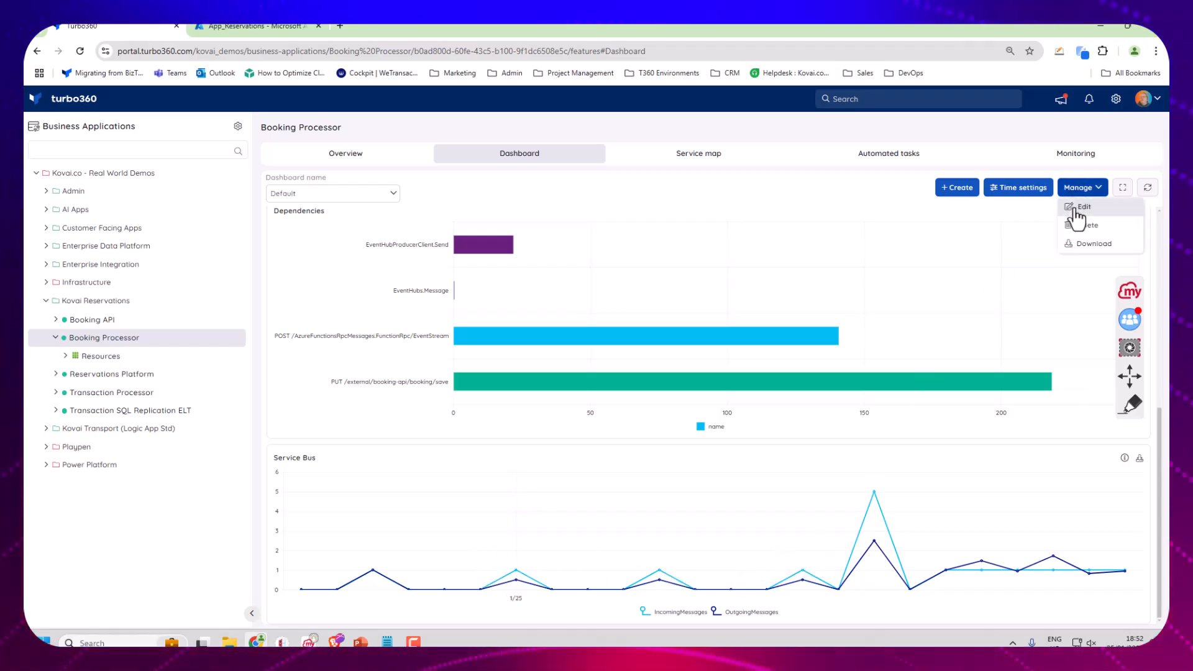
pyautogui.click(1073, 217)
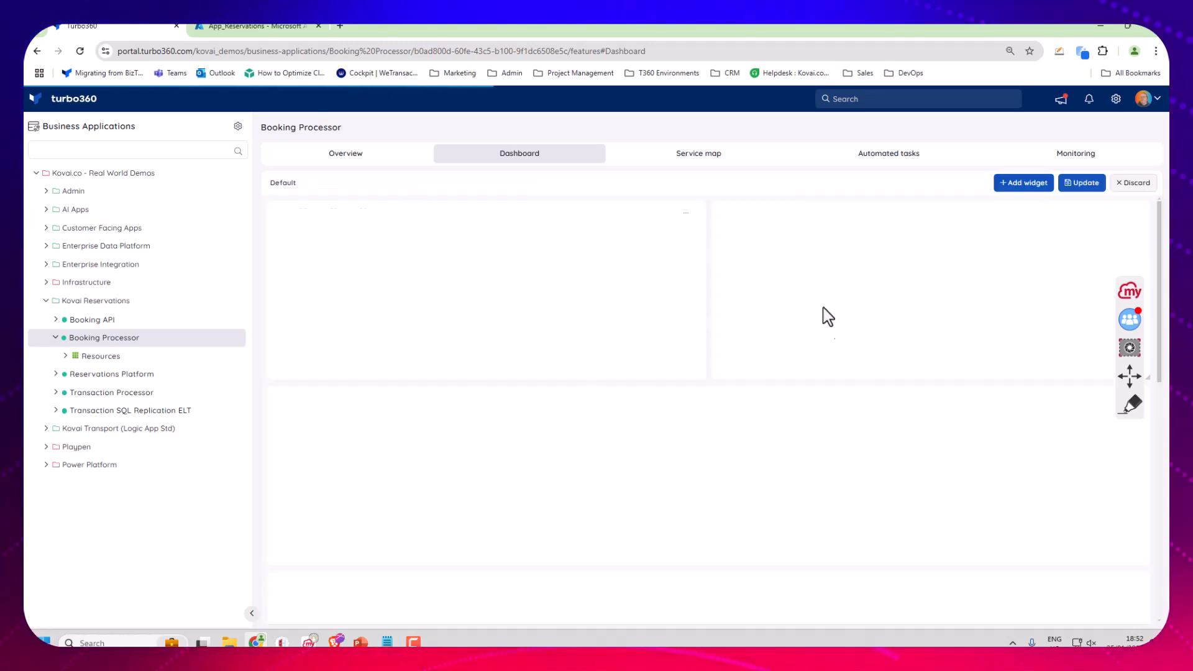
pyautogui.scroll(-5, 935, 440)
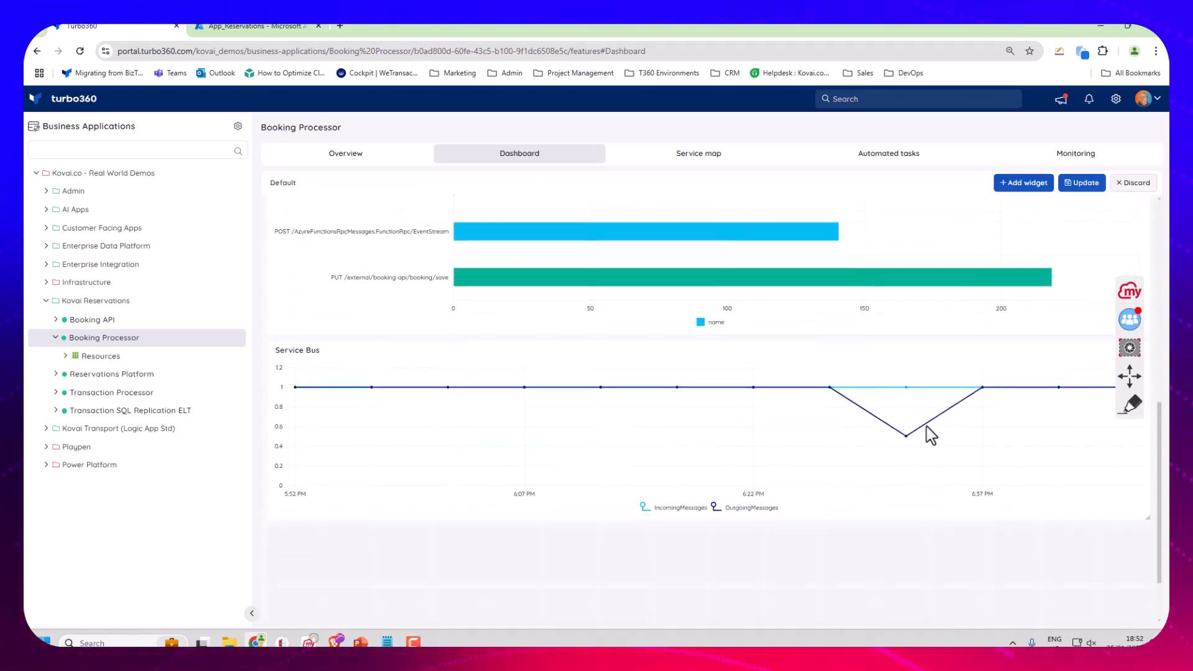
pyautogui.moveTo(1134, 377); pyautogui.dragTo(1138, 283)
pyautogui.click(1131, 356)
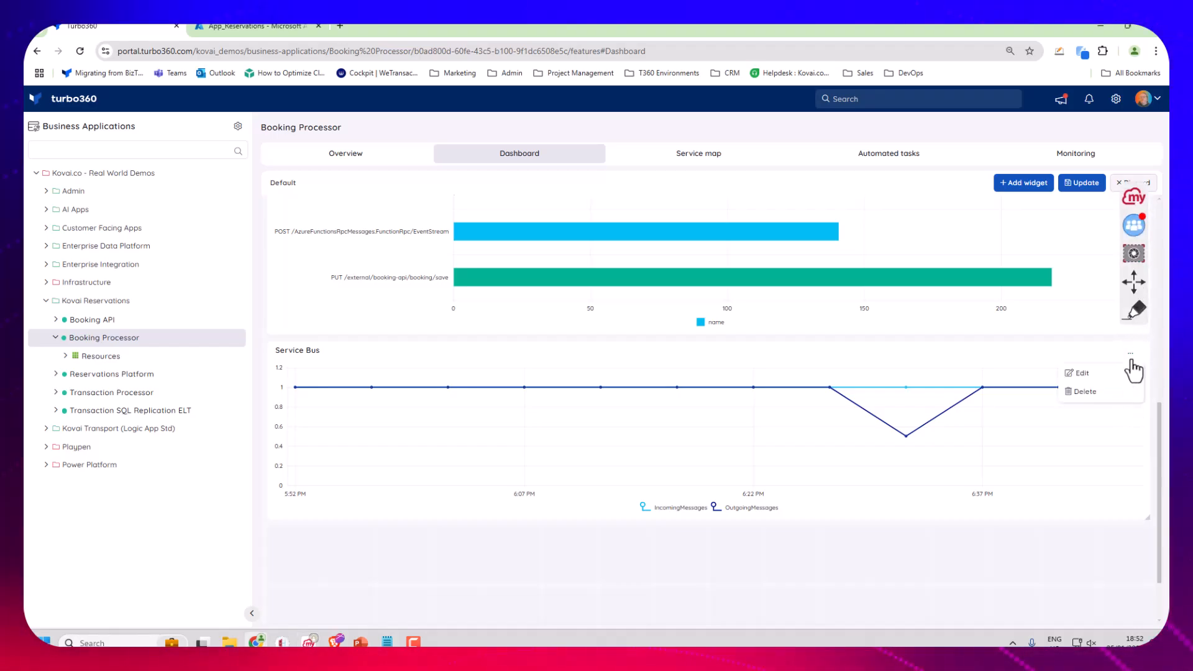
pyautogui.click(1096, 378)
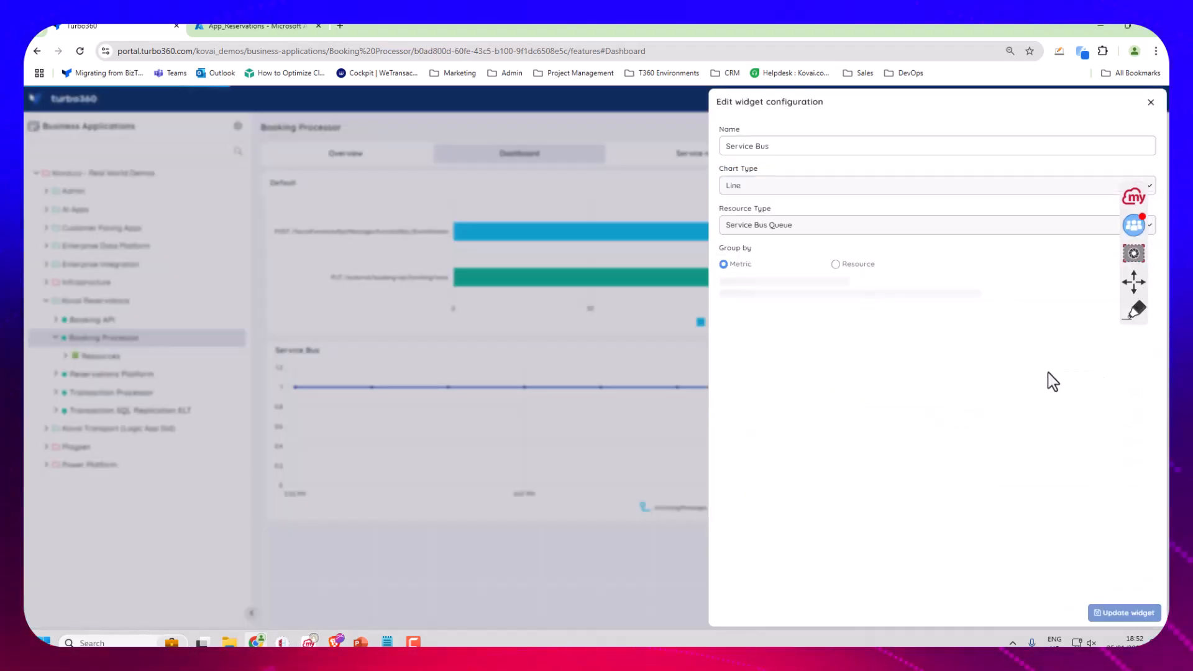
# Step: Examine the Service Bus widget's resource types and metrics, and discard the dashboard edit without updating the widget
pyautogui.click(753, 228)
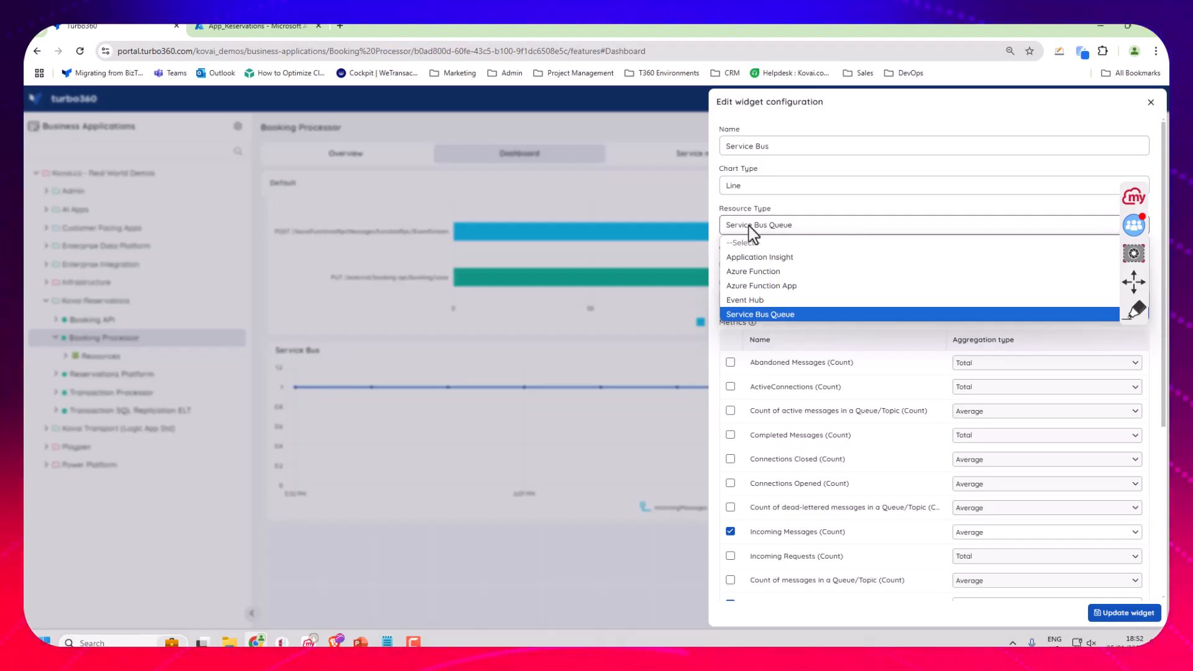
pyautogui.click(751, 229)
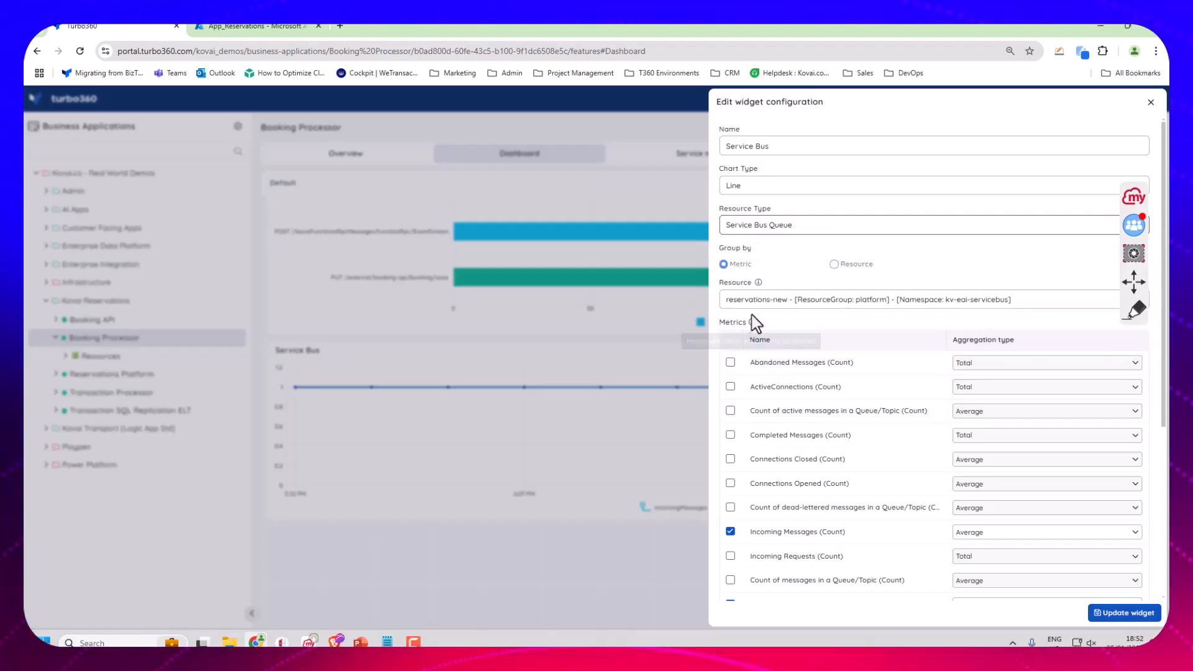
pyautogui.scroll(-3, 777, 422)
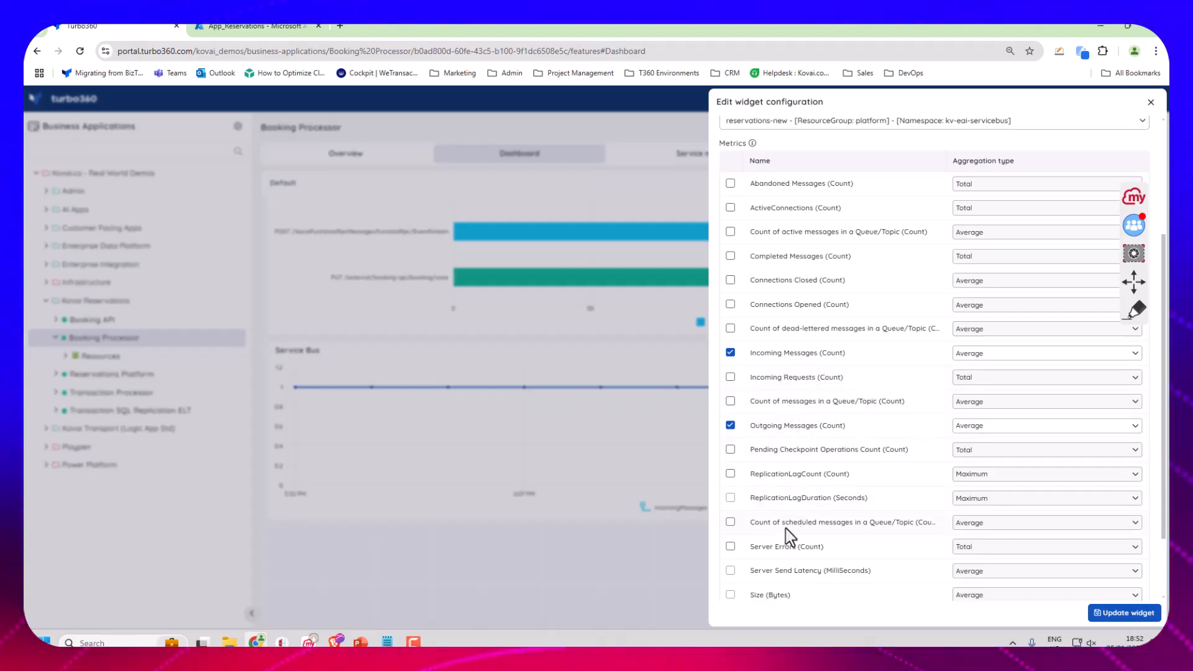
pyautogui.click(1151, 102)
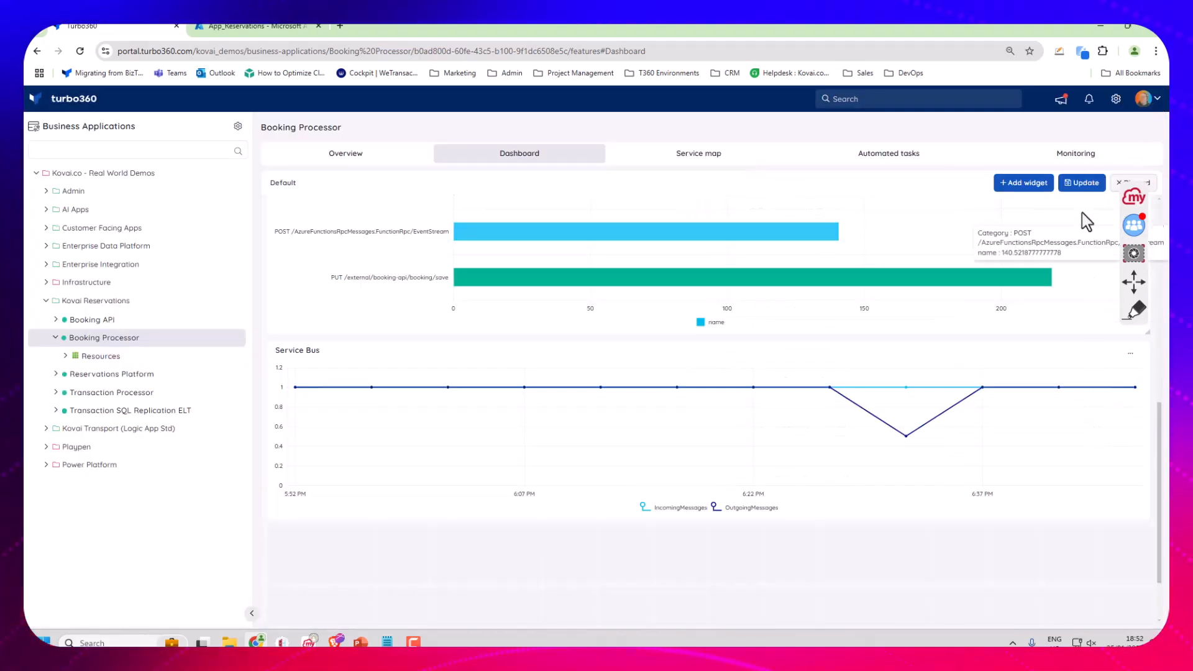
pyautogui.moveTo(1133, 284); pyautogui.dragTo(1136, 328)
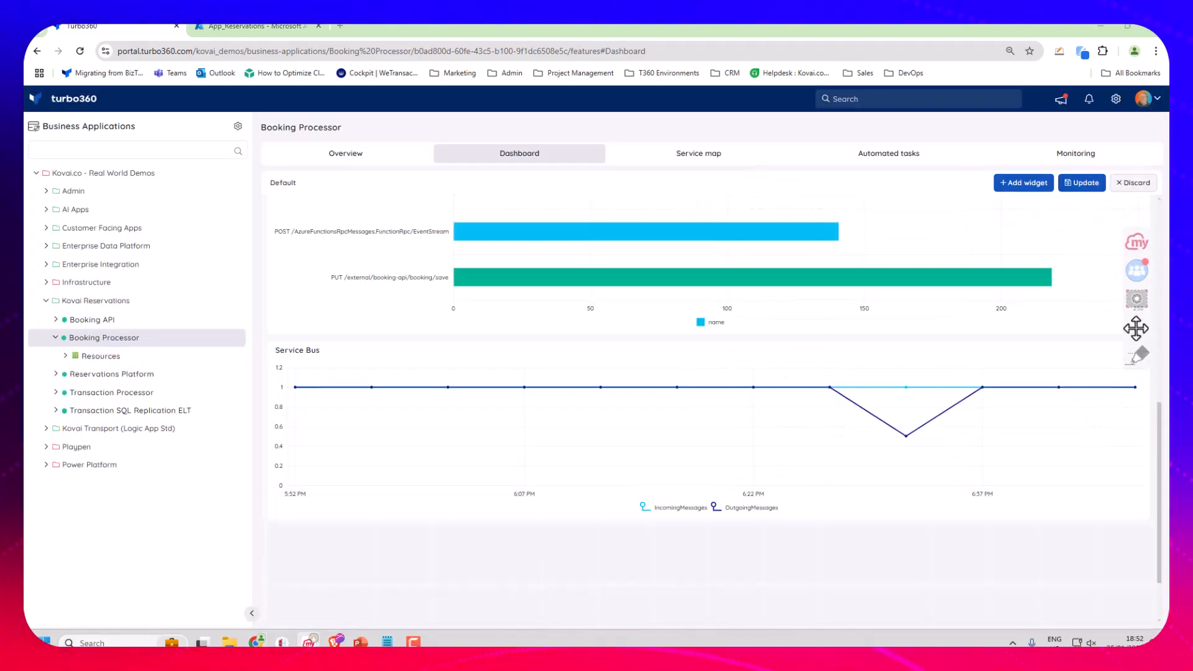
pyautogui.click(1126, 185)
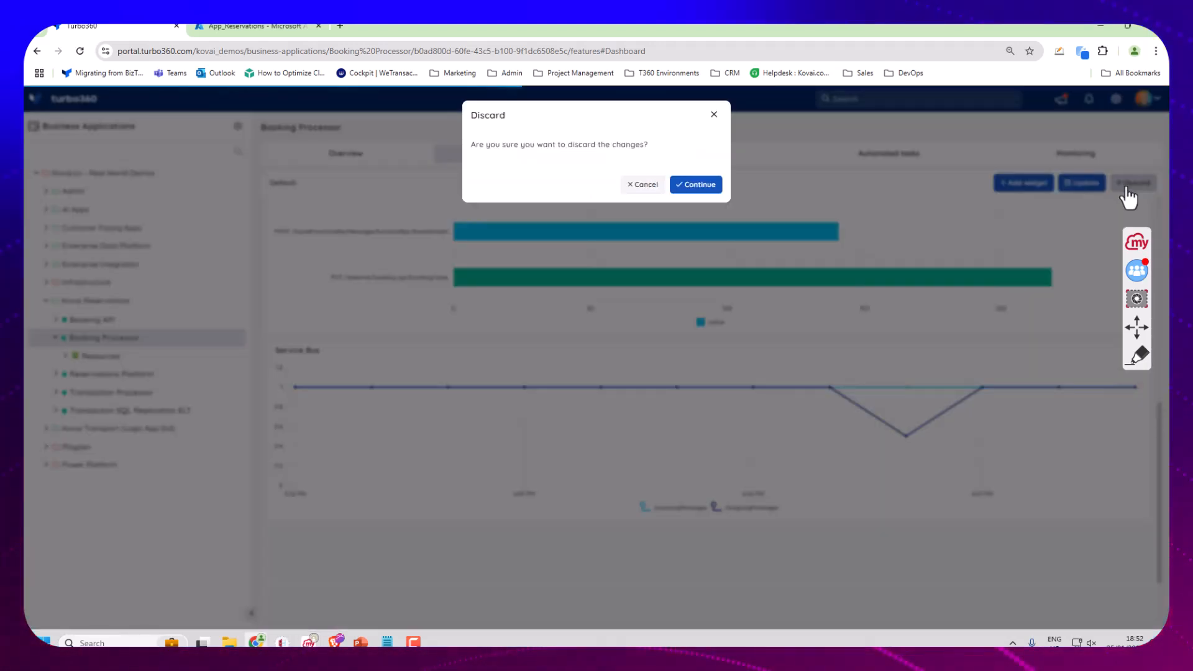
pyautogui.click(690, 186)
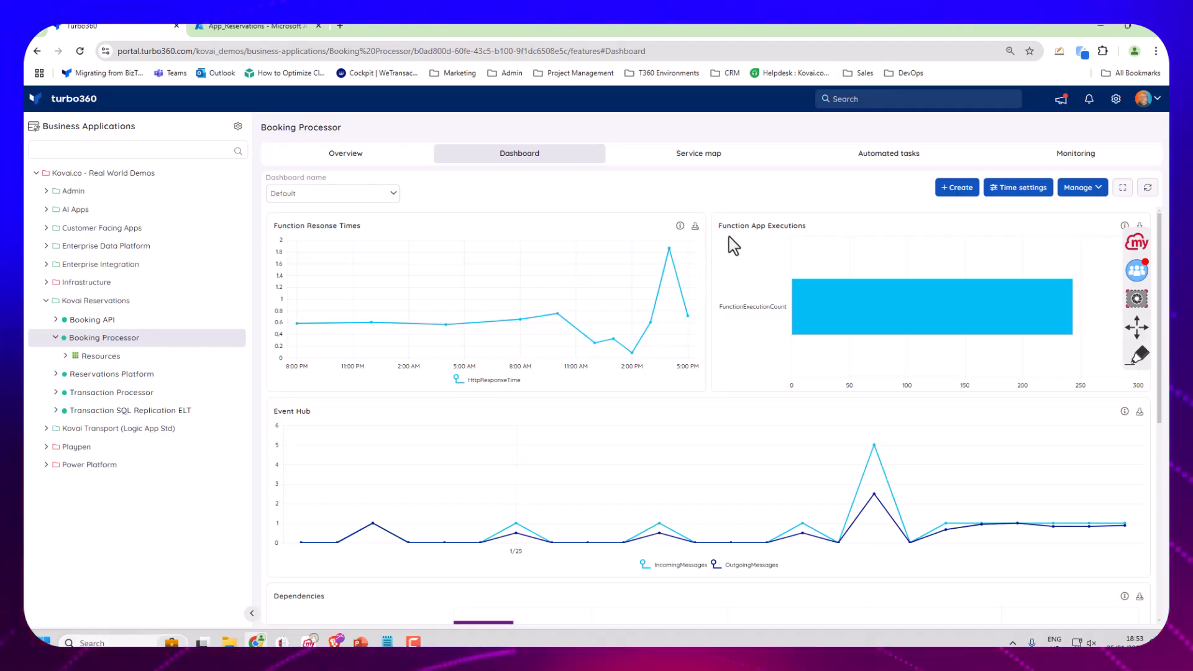
# Step: Open Booking Processor's automated tasks and view the available types of new configuration
pyautogui.click(863, 164)
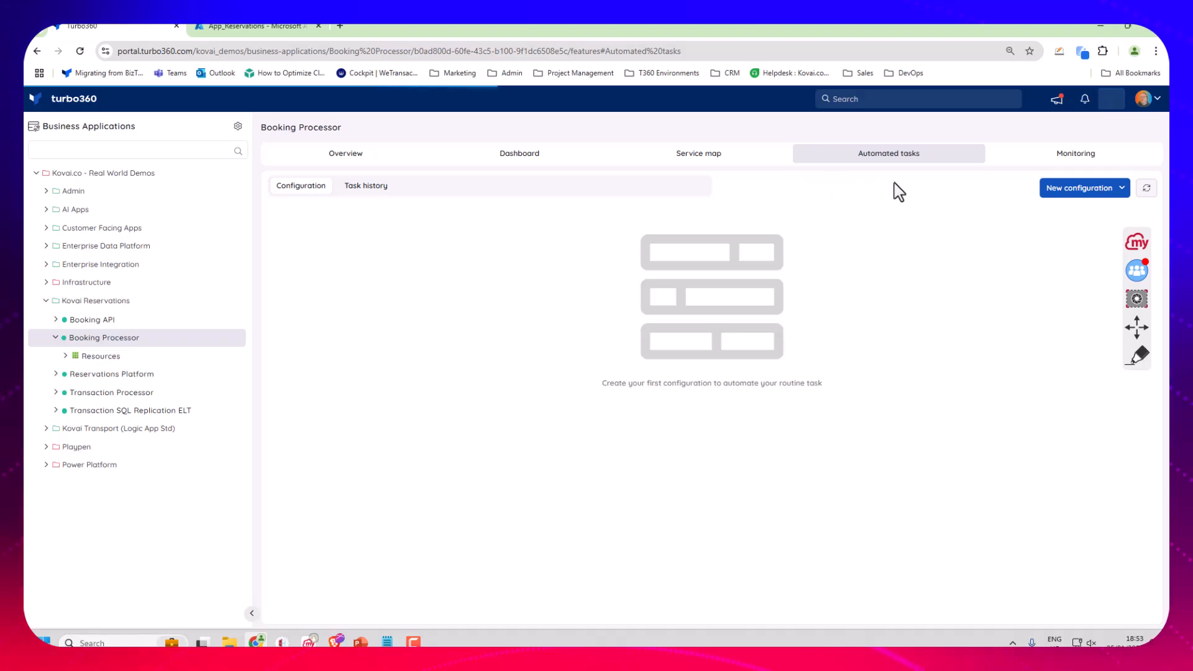
pyautogui.click(1080, 188)
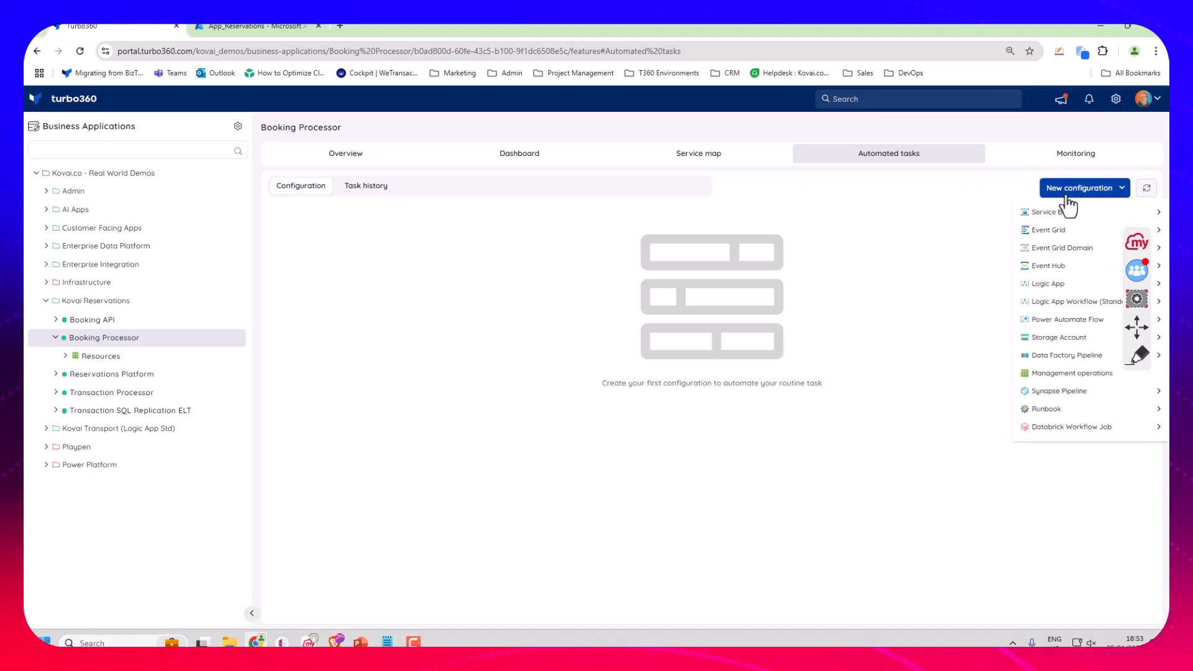
pyautogui.moveTo(1142, 334)
pyautogui.mouseDown()
pyautogui.moveTo(1132, 466)
pyautogui.moveTo(1144, 556)
pyautogui.mouseUp()
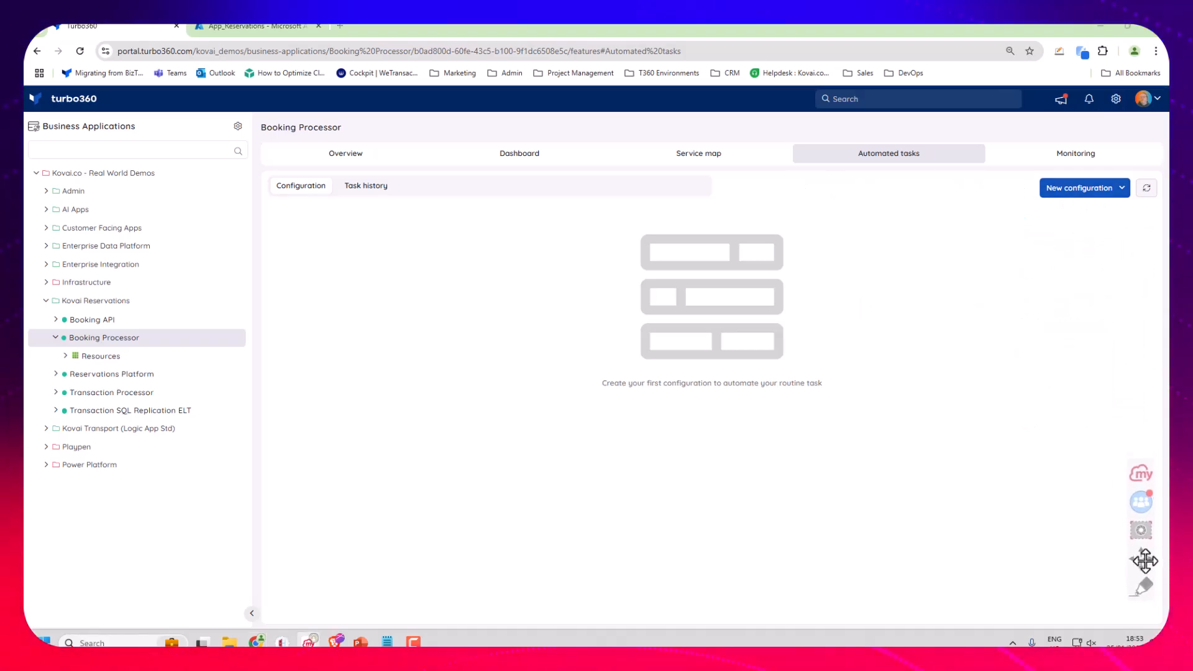
# Step: Open a new Process Service Bus dead-letter configuration, examine its source queue choices, and close it without saving
pyautogui.click(1070, 193)
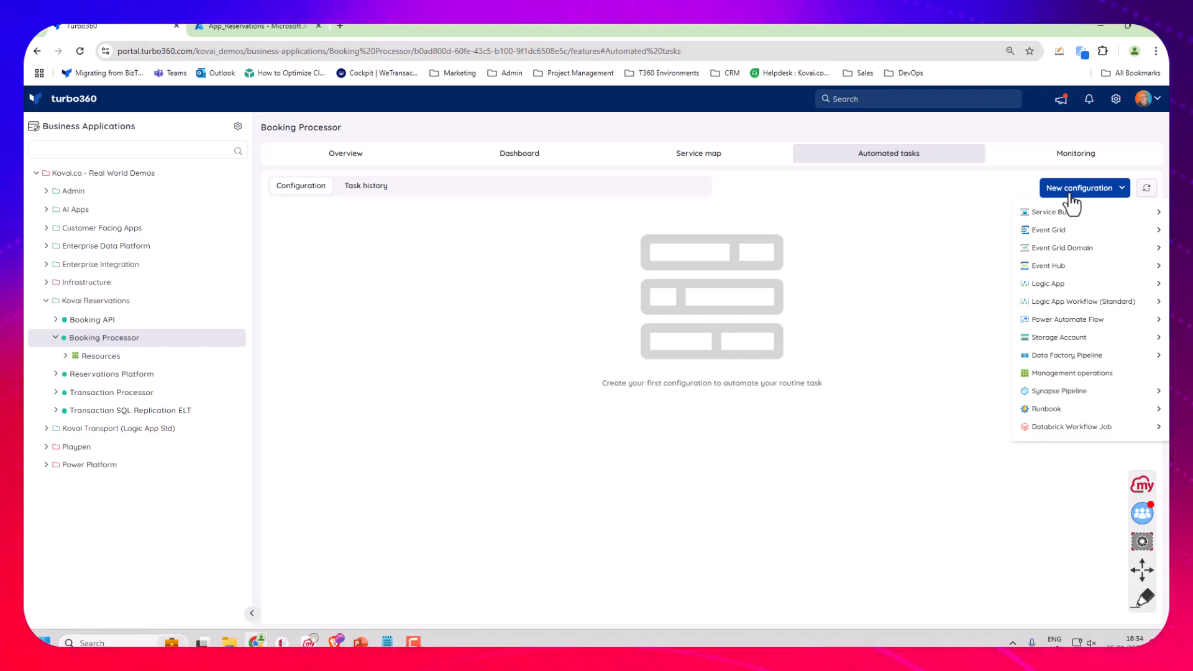
pyautogui.moveTo(1074, 218)
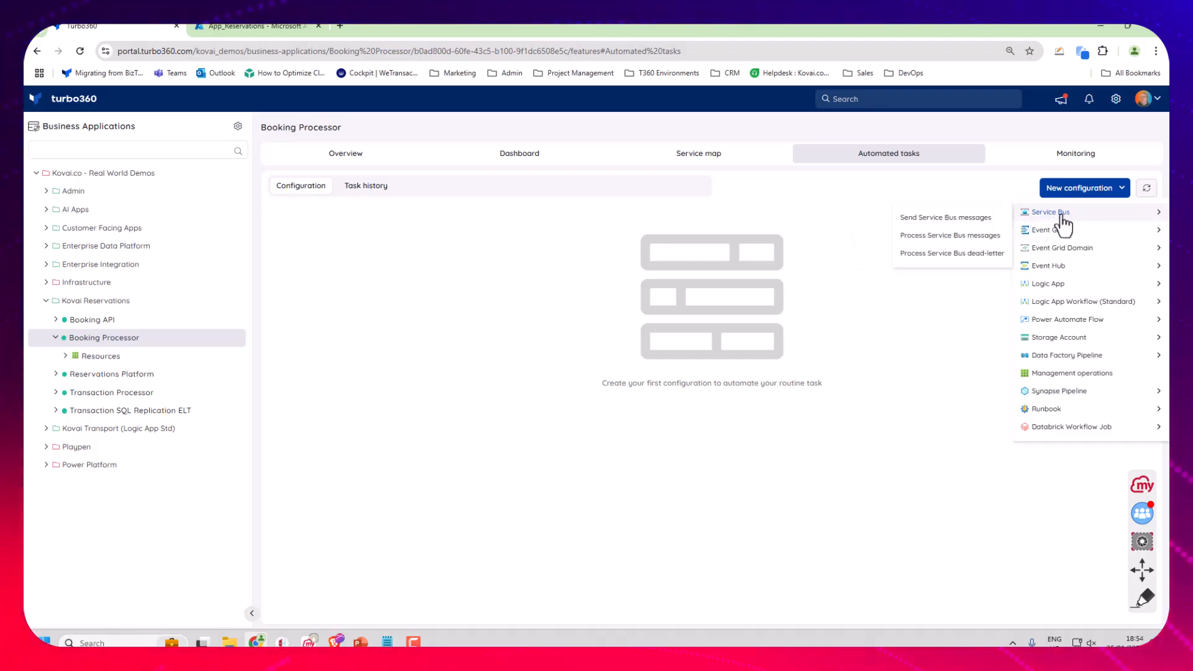
pyautogui.click(996, 253)
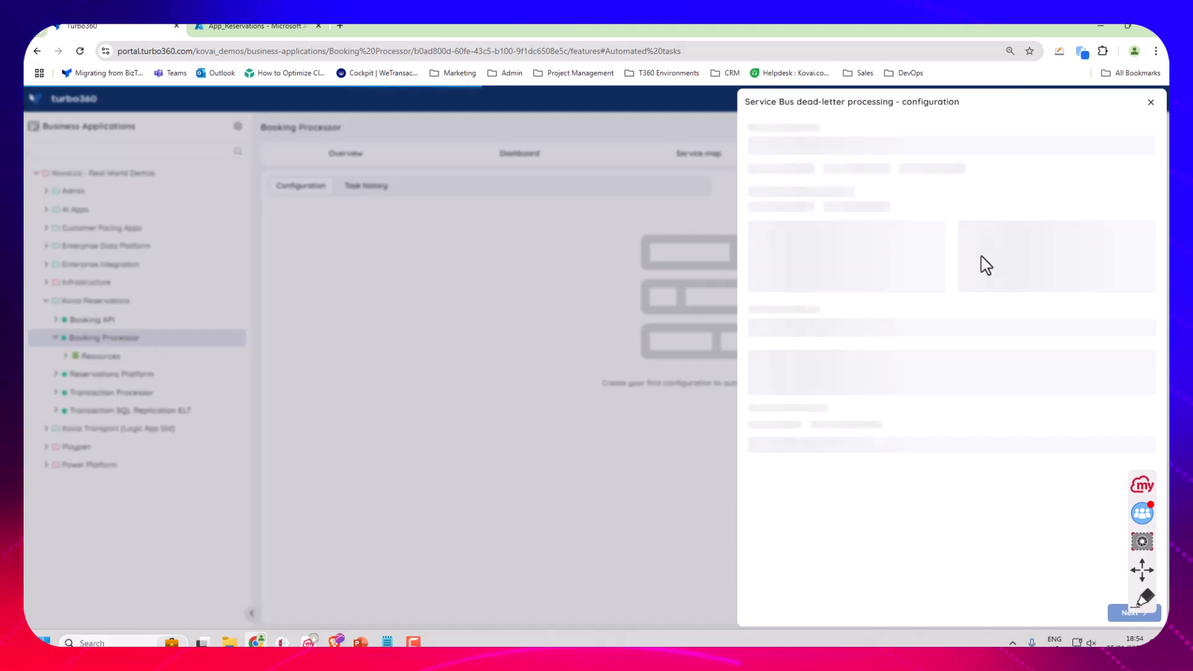
pyautogui.click(902, 255)
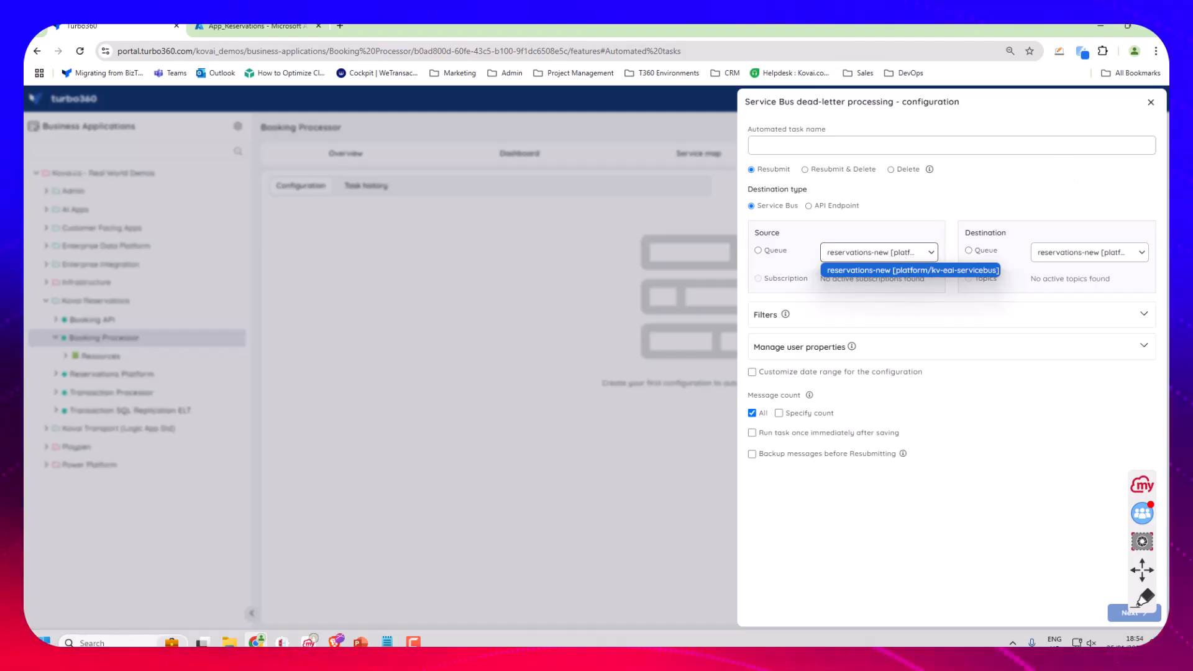
pyautogui.click(1151, 102)
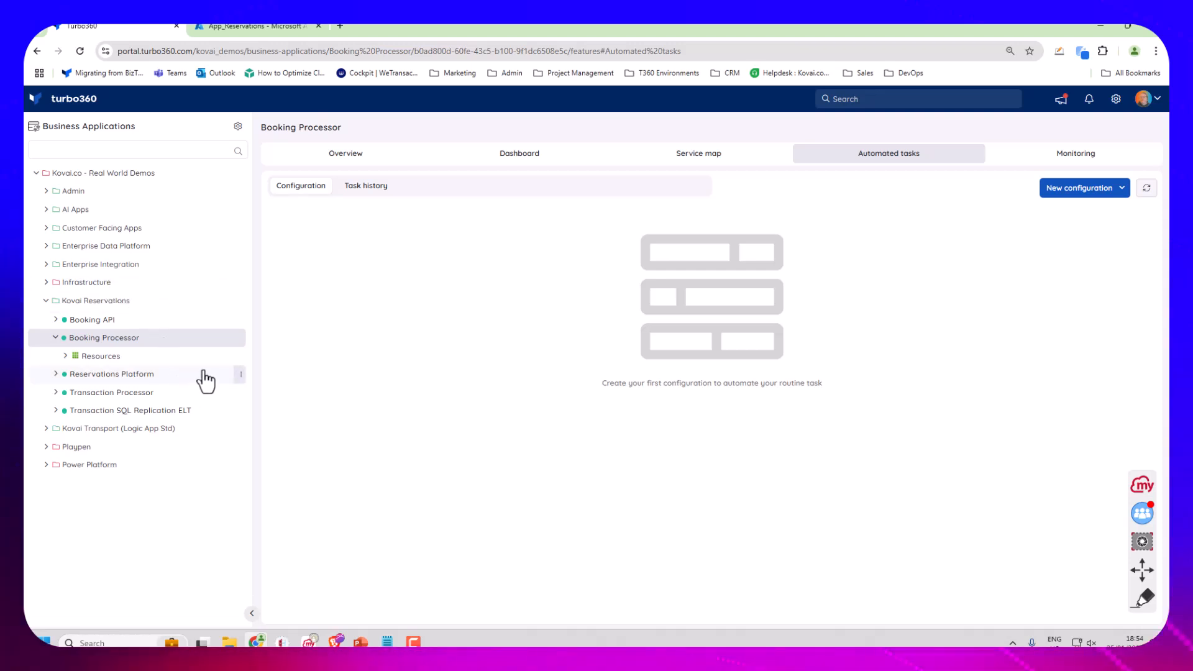
# Step: Review the management actions offered for Booking Processor, and view the roles in Business Applications user management
pyautogui.click(241, 338)
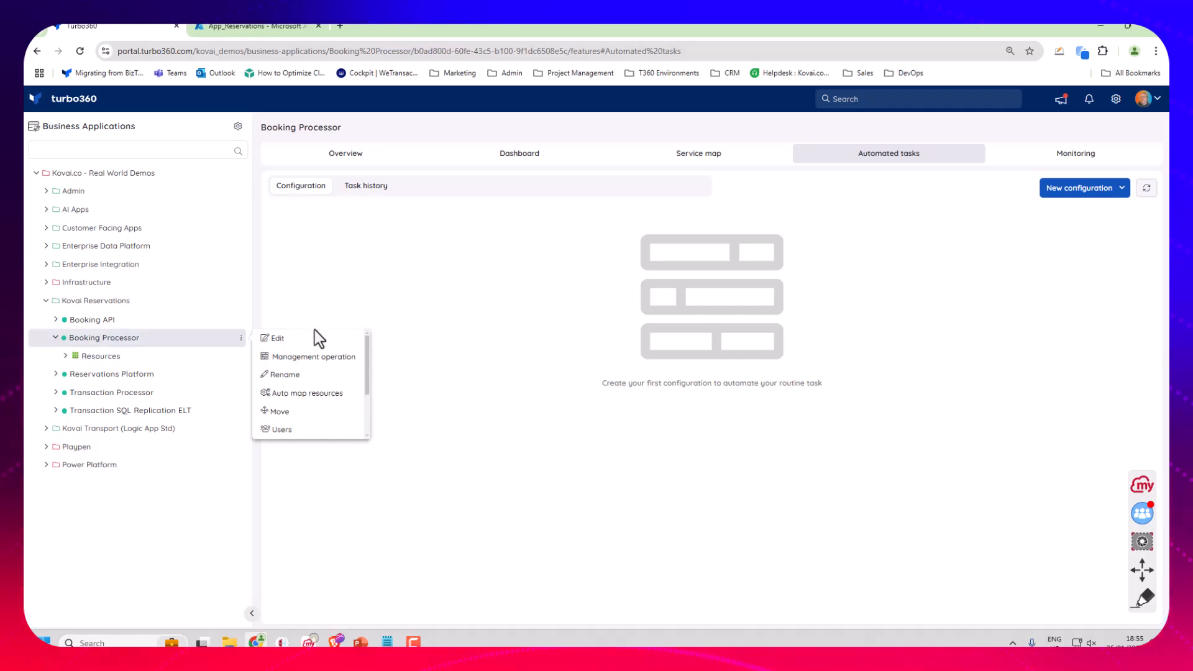
pyautogui.scroll(-2, 316, 410)
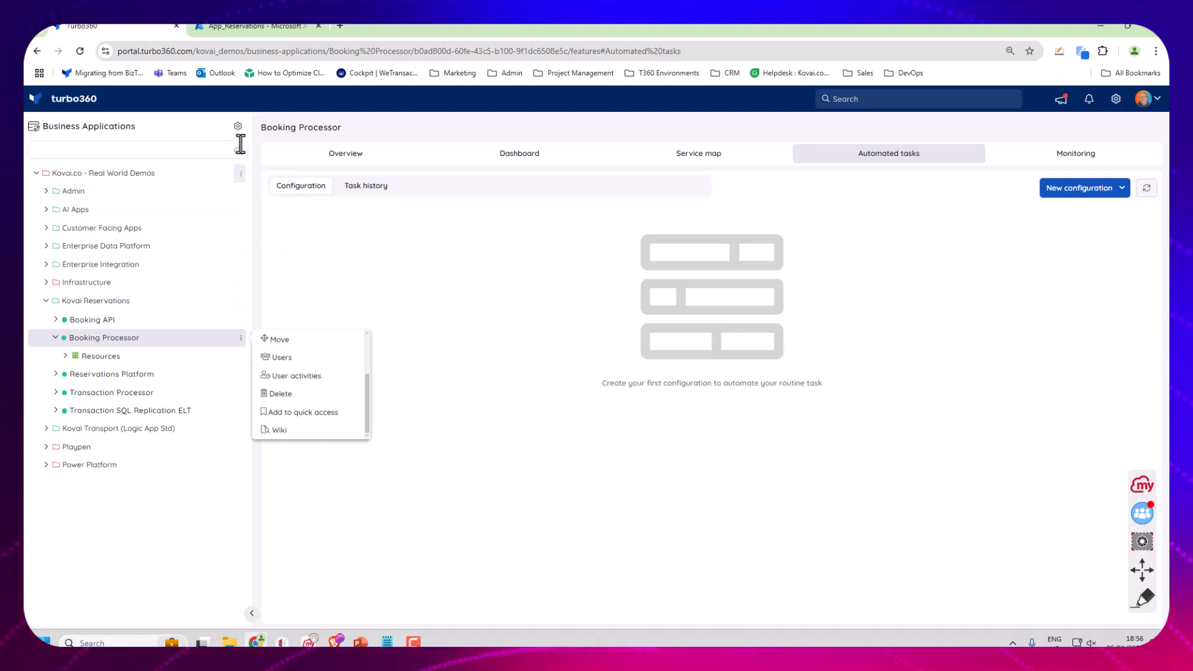
pyautogui.click(238, 127)
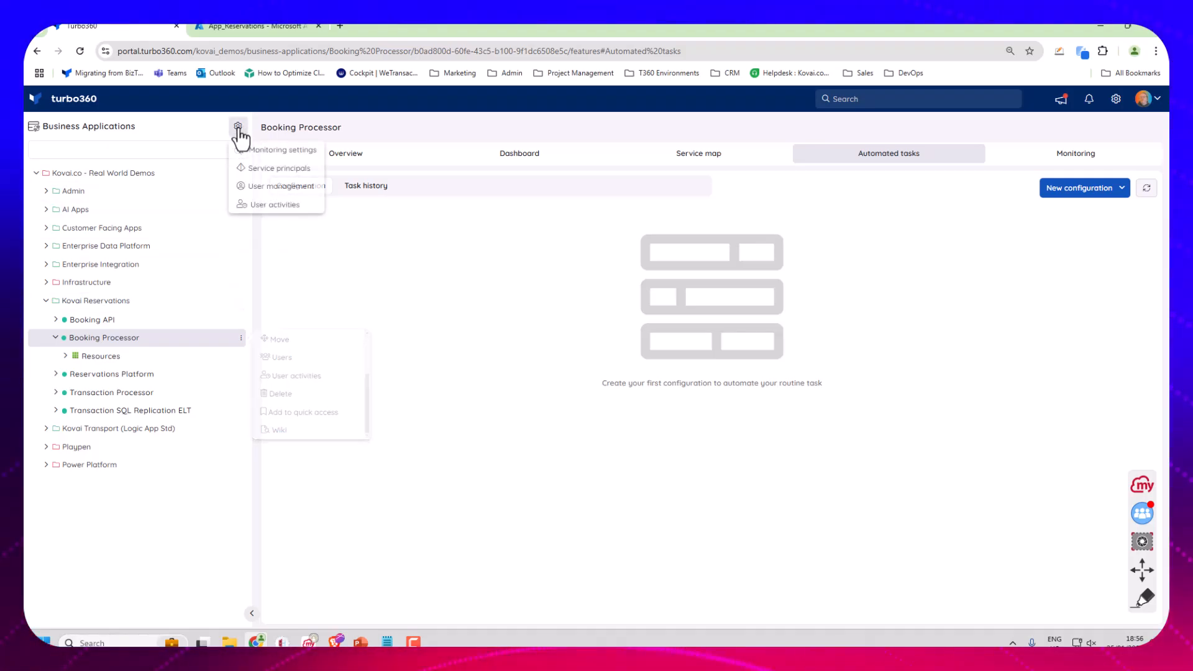
pyautogui.click(268, 181)
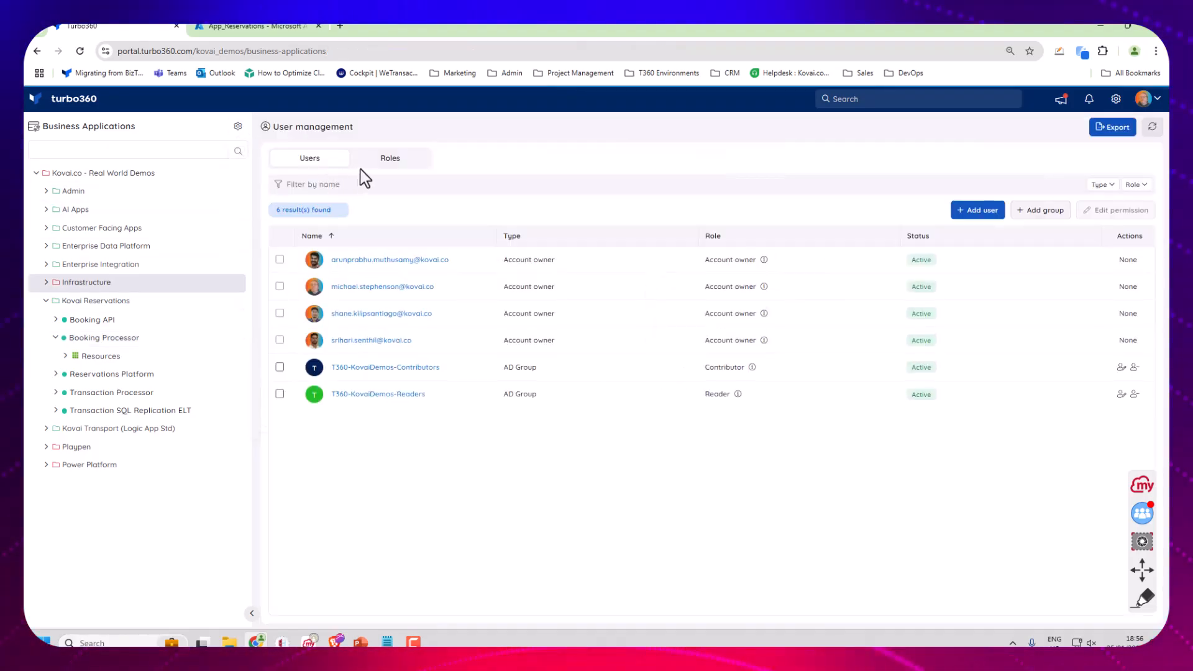
pyautogui.click(391, 160)
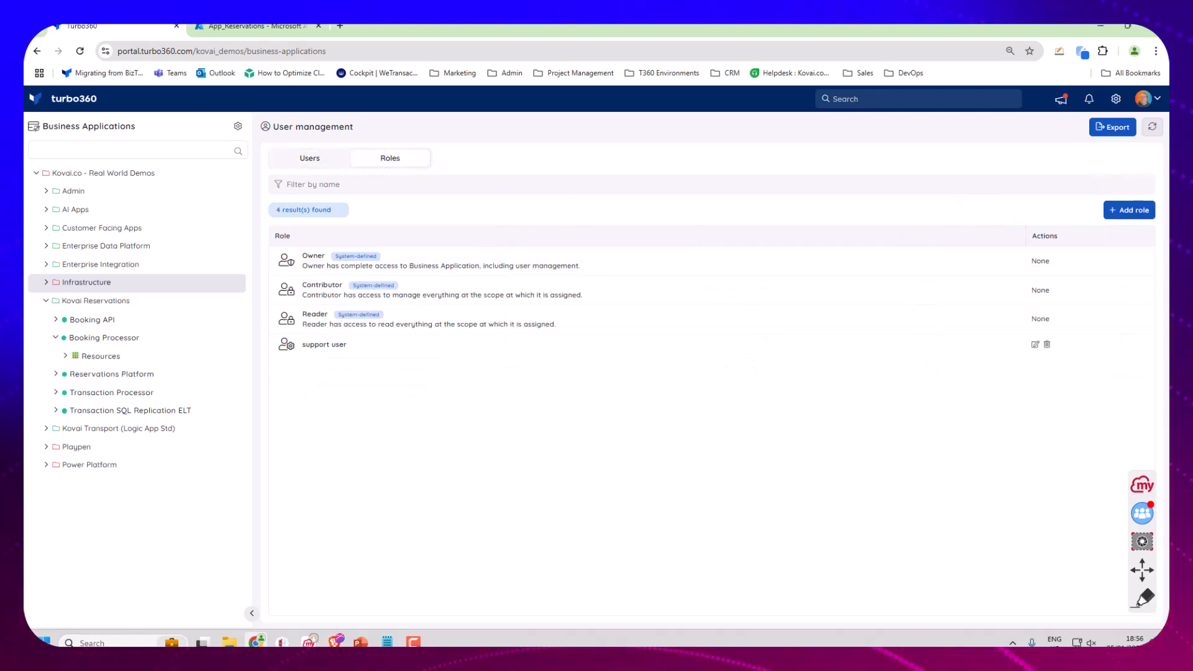
# Step: Start adding a user-defined role named Test and proceed to its management and feature permissions
pyautogui.click(1130, 211)
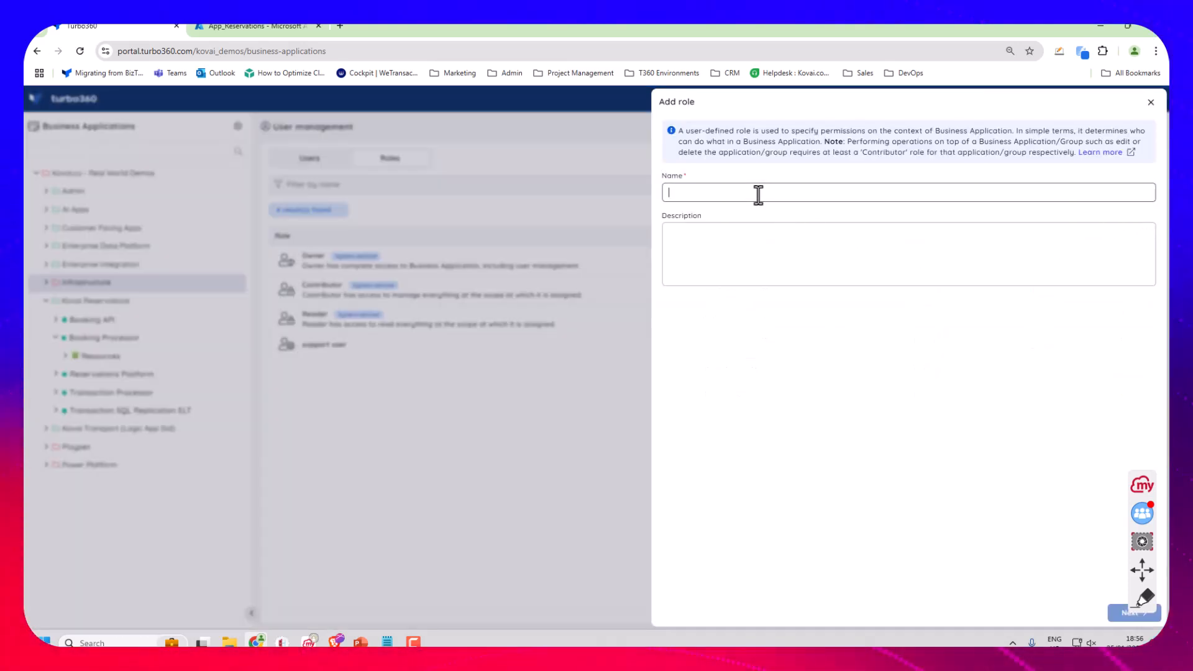
pyautogui.write('Test')
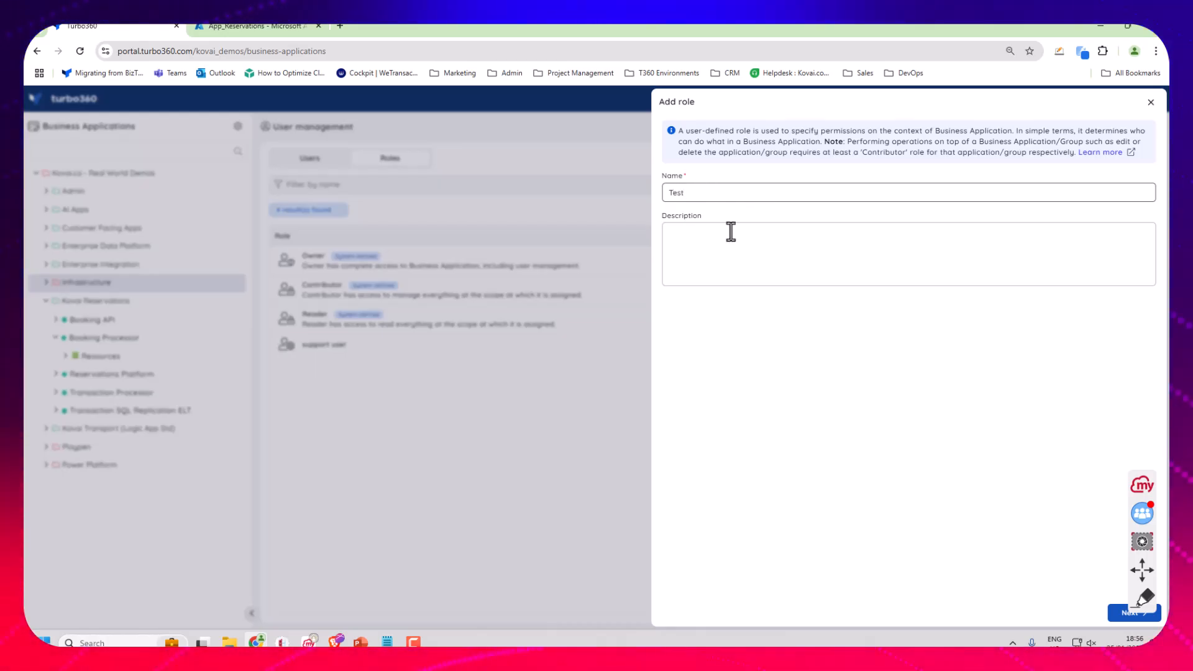
pyautogui.moveTo(1133, 568); pyautogui.dragTo(1136, 533)
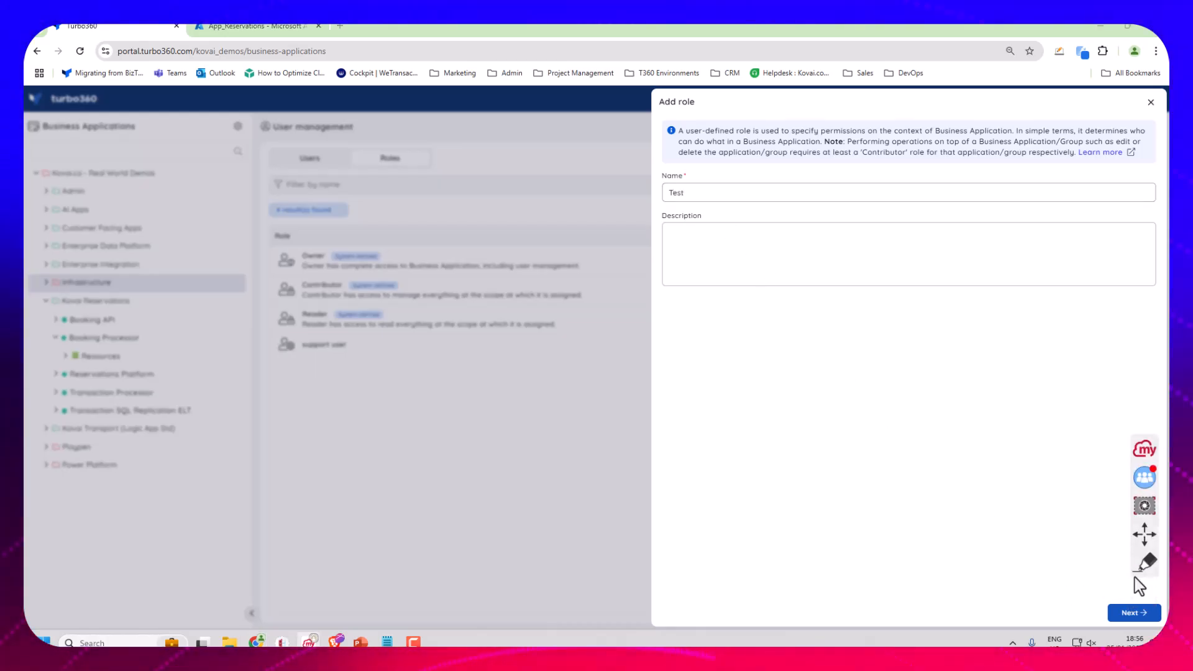
pyautogui.click(1134, 613)
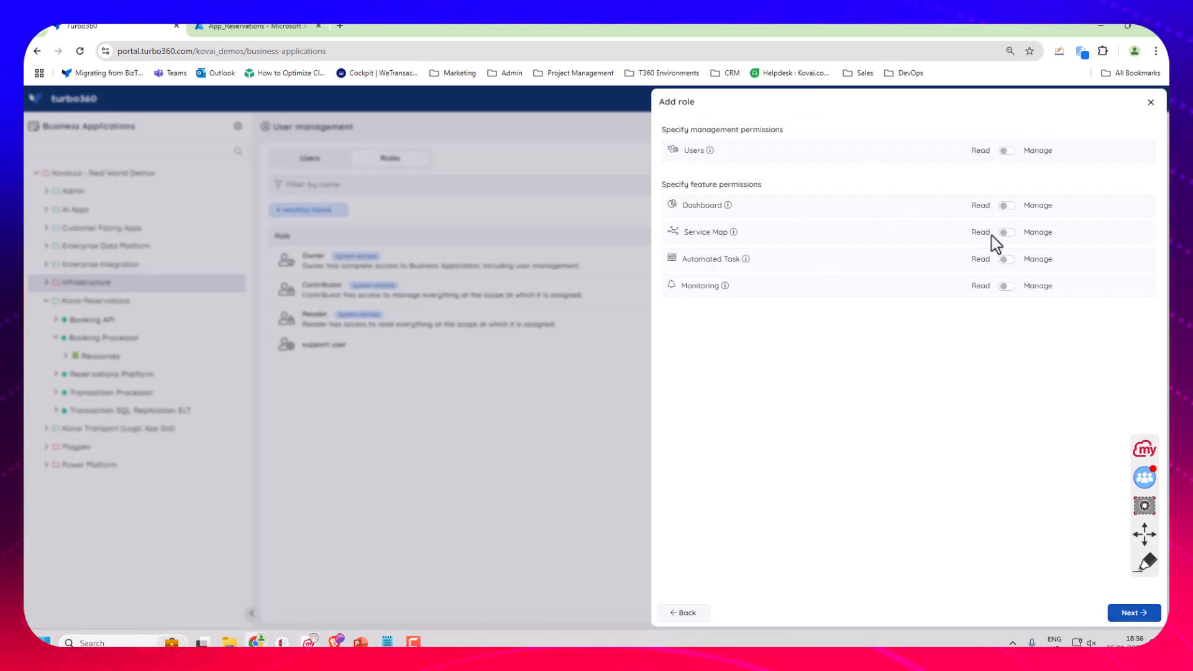
# Step: Try the Dashboard permission's Manage setting, review the resource permissions, and abandon the new role without saving
pyautogui.click(1006, 207)
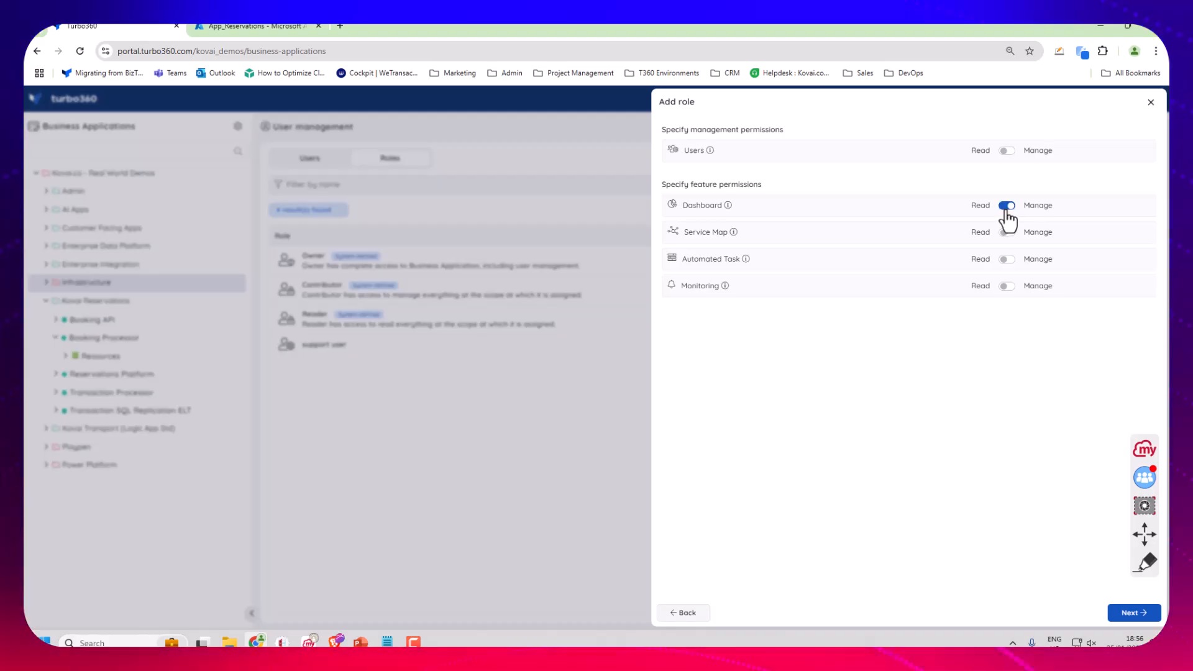
pyautogui.click(1007, 207)
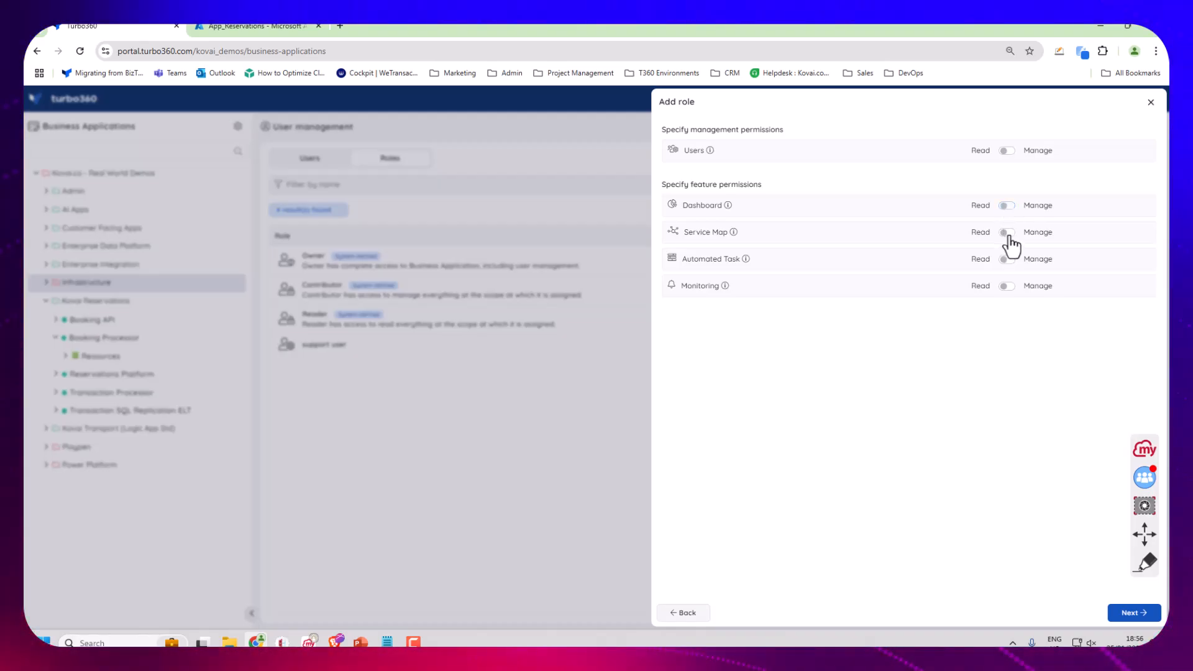
pyautogui.click(1127, 613)
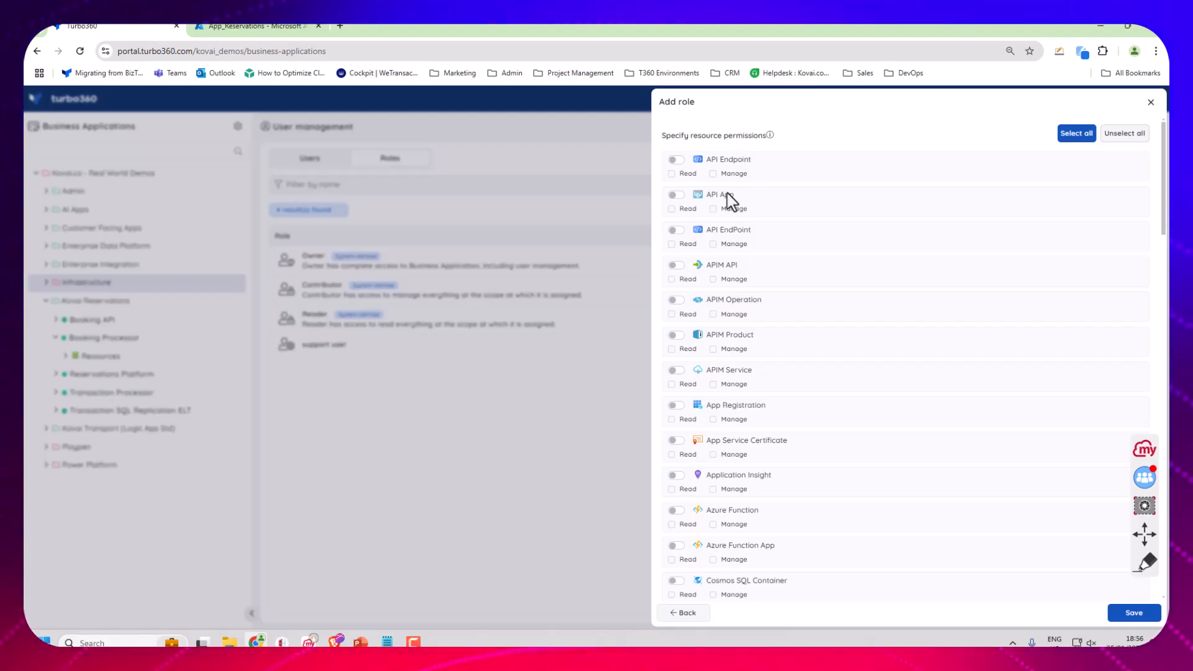
pyautogui.scroll(-2, 770, 261)
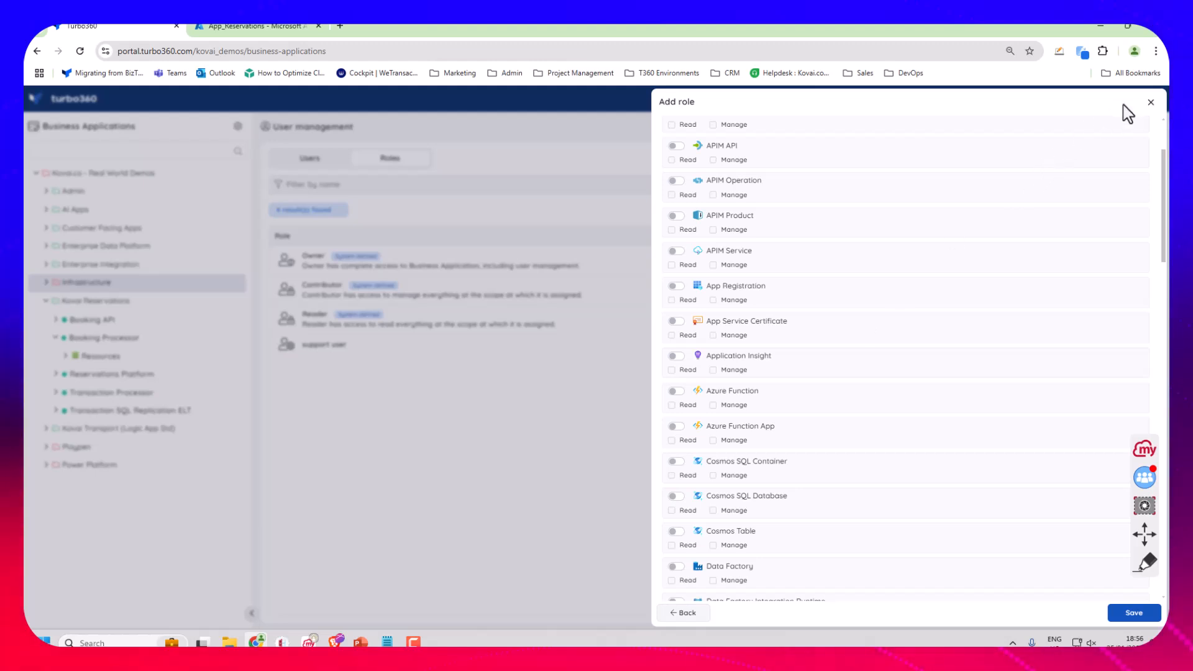
pyautogui.click(1150, 104)
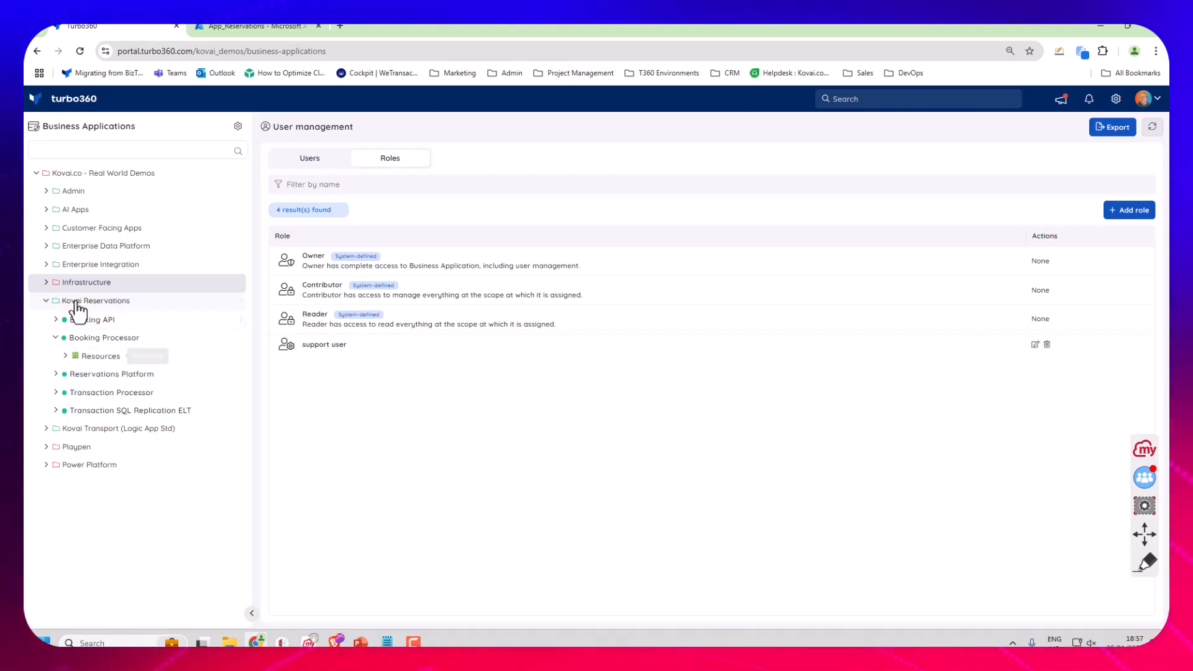
# Step: Open the Resources list of Booking Processor
pyautogui.click(82, 359)
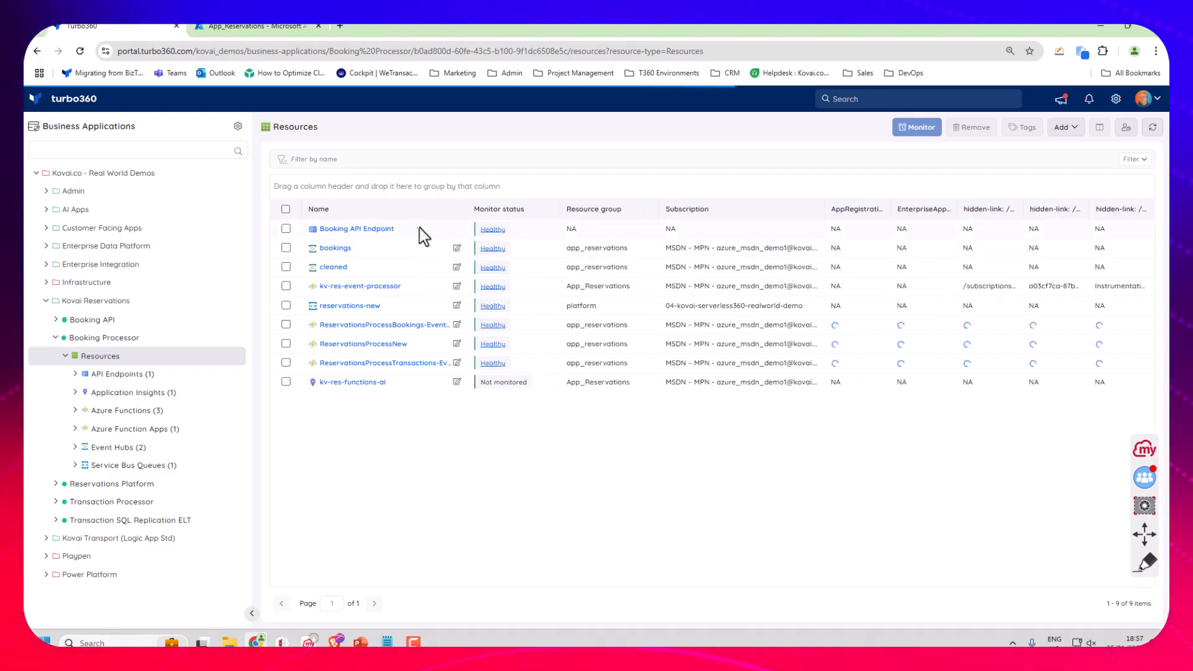
# Step: Check the monitor status details of the reservations-new resource and open that Service Bus queue's overview
pyautogui.click(493, 310)
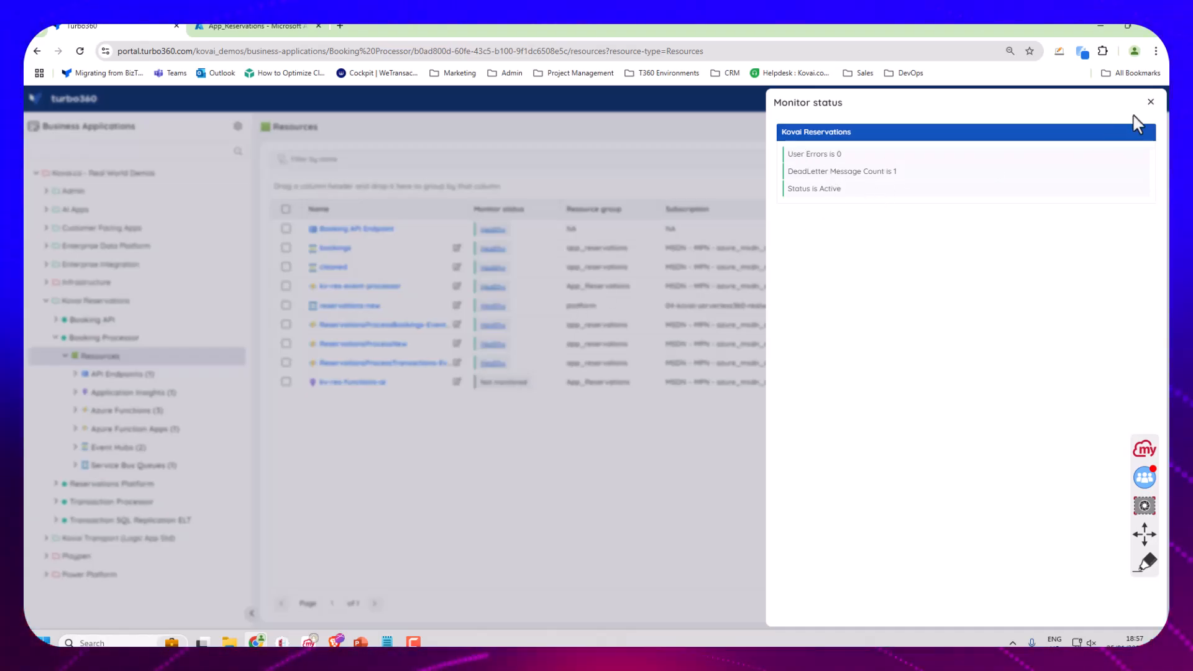
pyautogui.click(1151, 102)
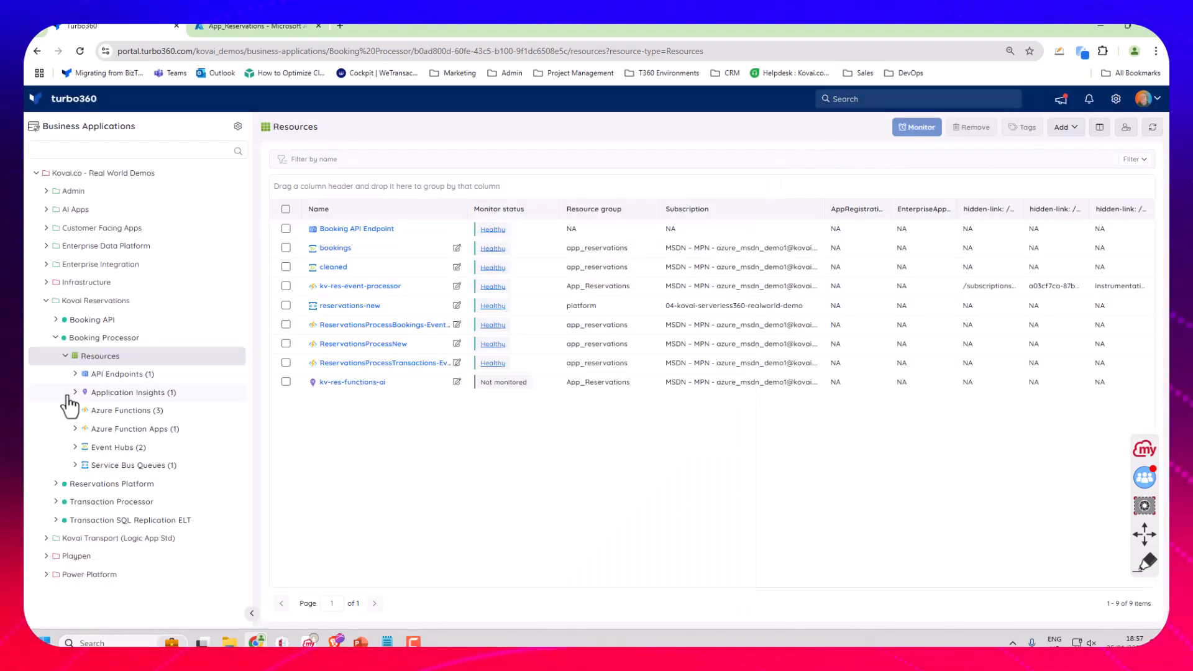
pyautogui.click(74, 466)
pyautogui.click(115, 484)
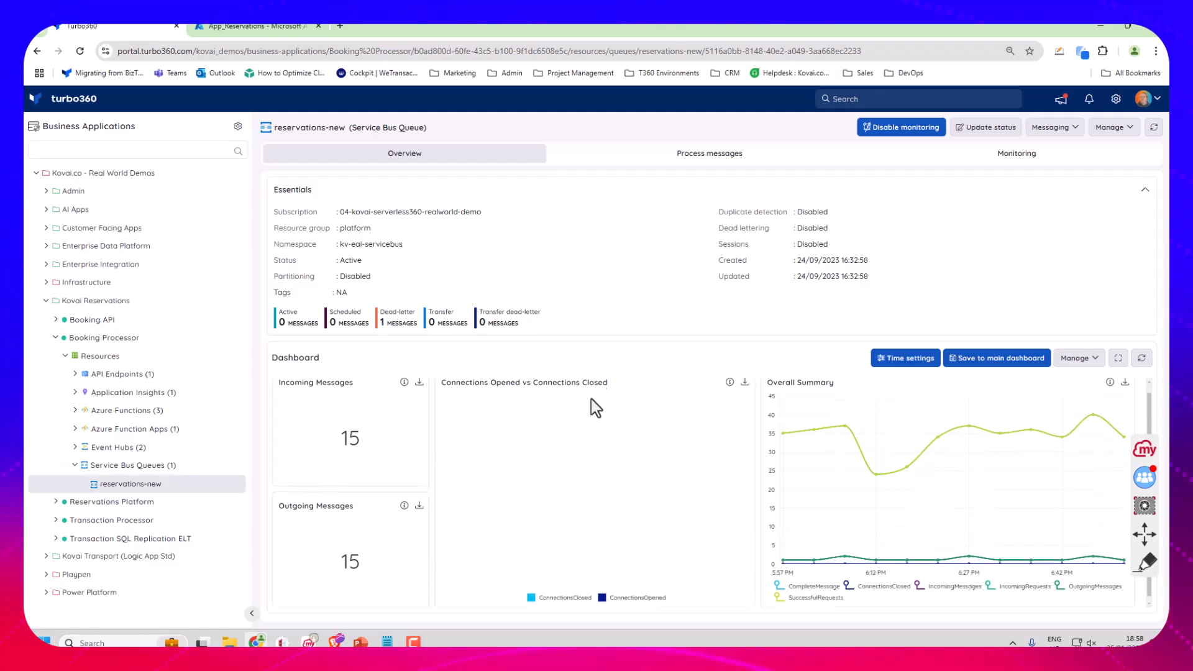
# Step: Review the reservations-new queue's dashboard and dead-letter message count, and look at its messaging and management actions
pyautogui.scroll(-1, 584, 404)
pyautogui.scroll(1, 406, 482)
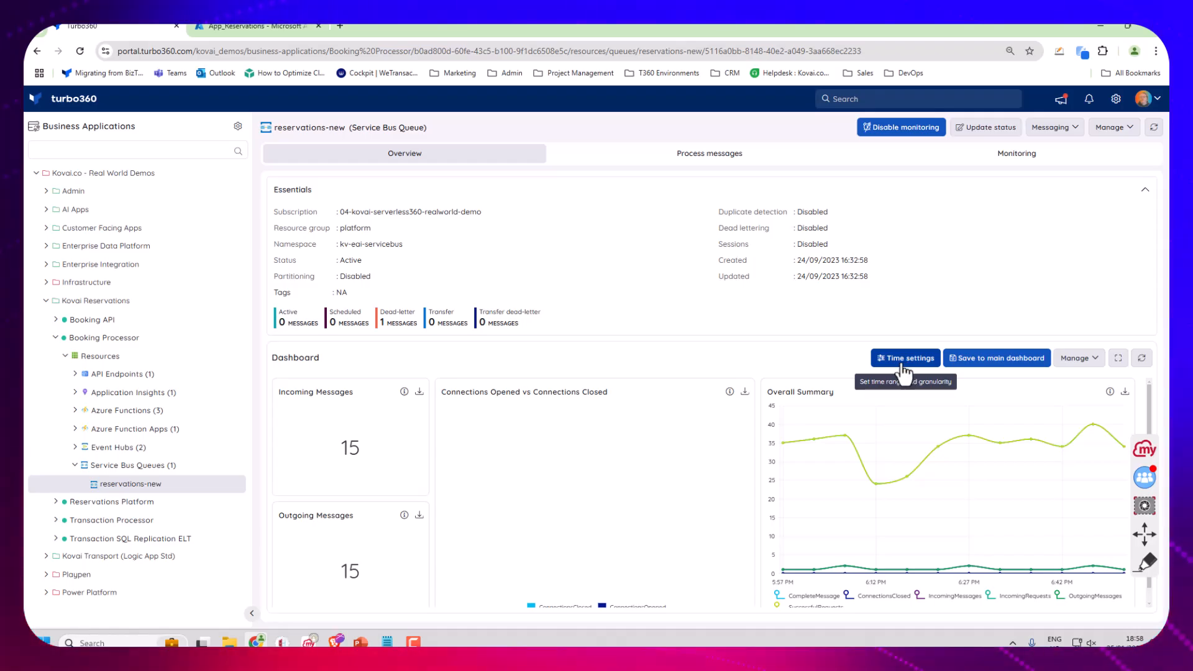
pyautogui.moveTo(379, 313); pyautogui.dragTo(412, 324)
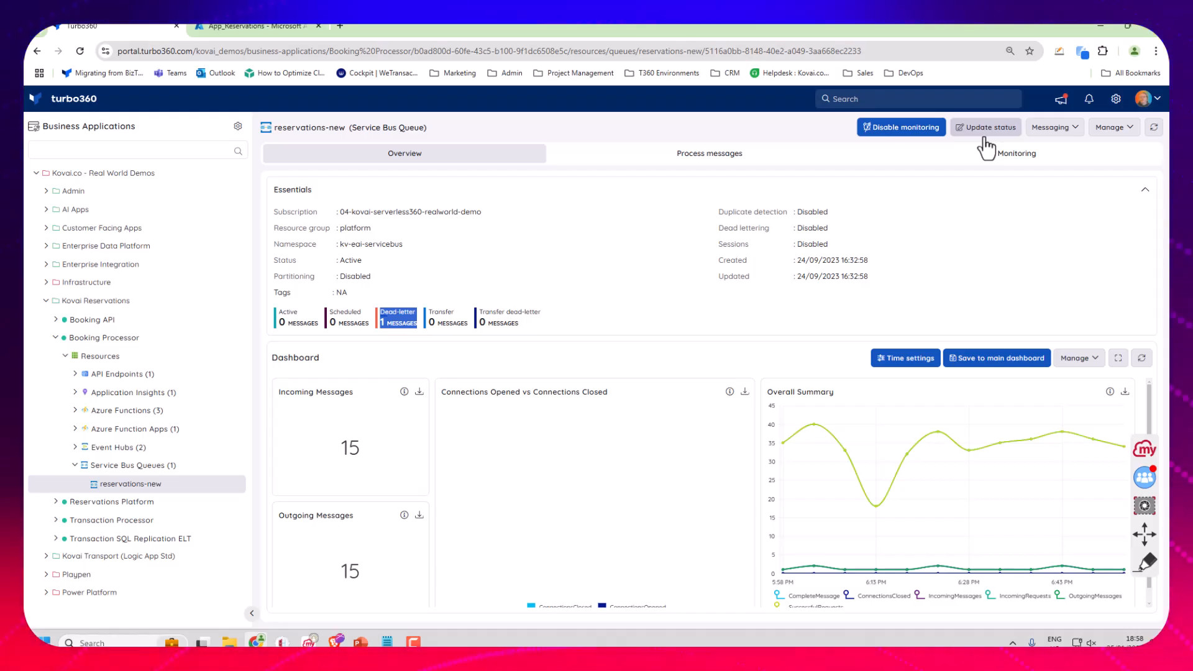
pyautogui.click(1034, 132)
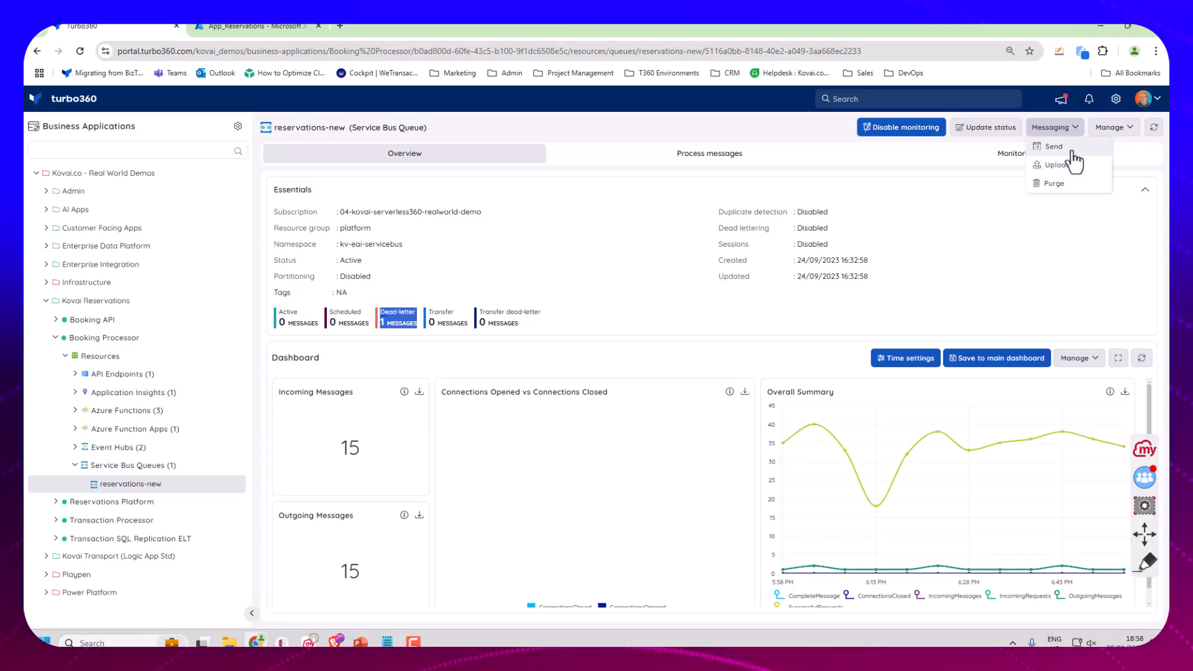
pyautogui.click(1103, 129)
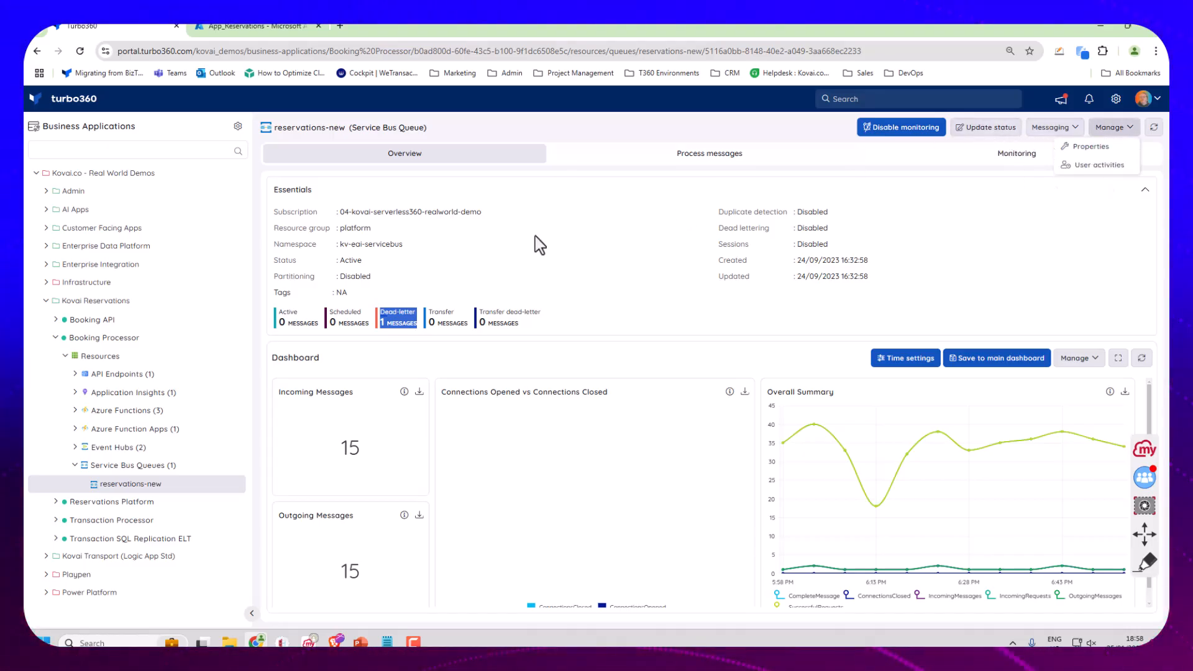
# Step: Peek the reservations-new queue's dead-letter messages with a message count of 10 and error reason ALL
pyautogui.click(625, 162)
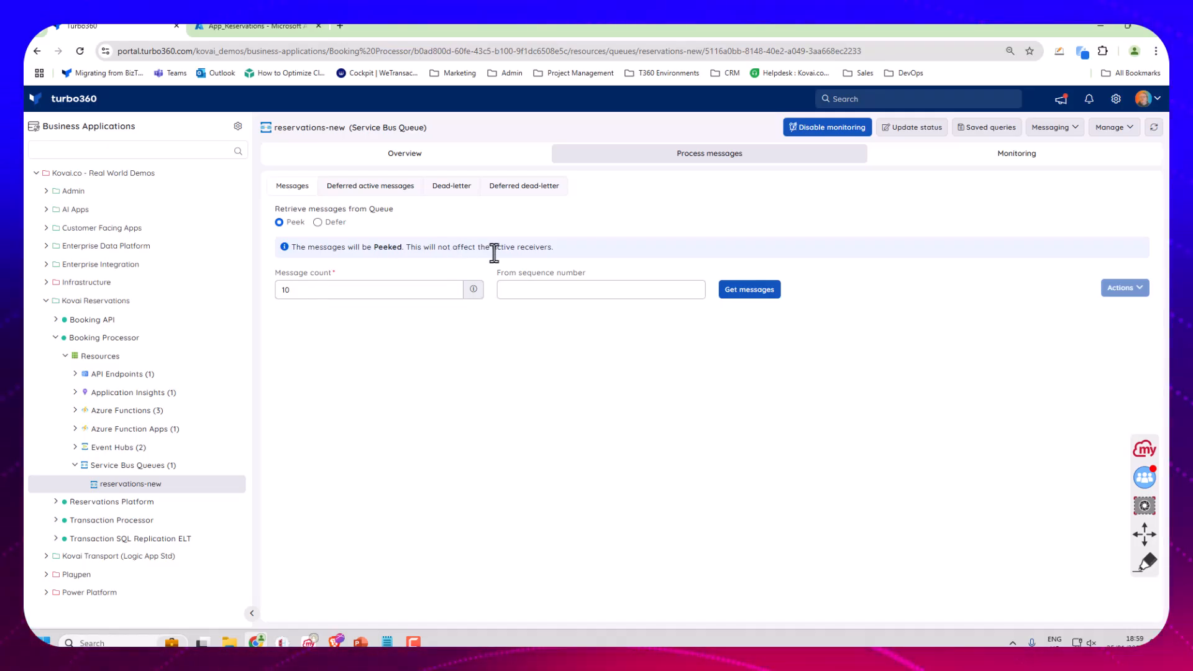
pyautogui.click(443, 186)
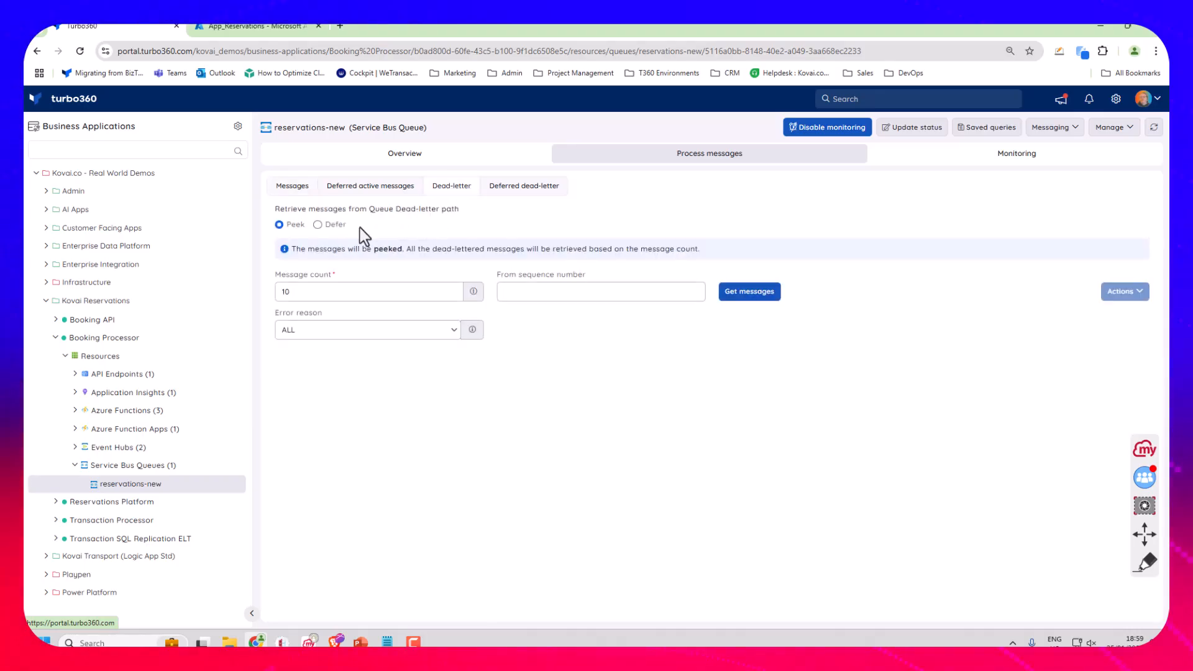
pyautogui.click(733, 301)
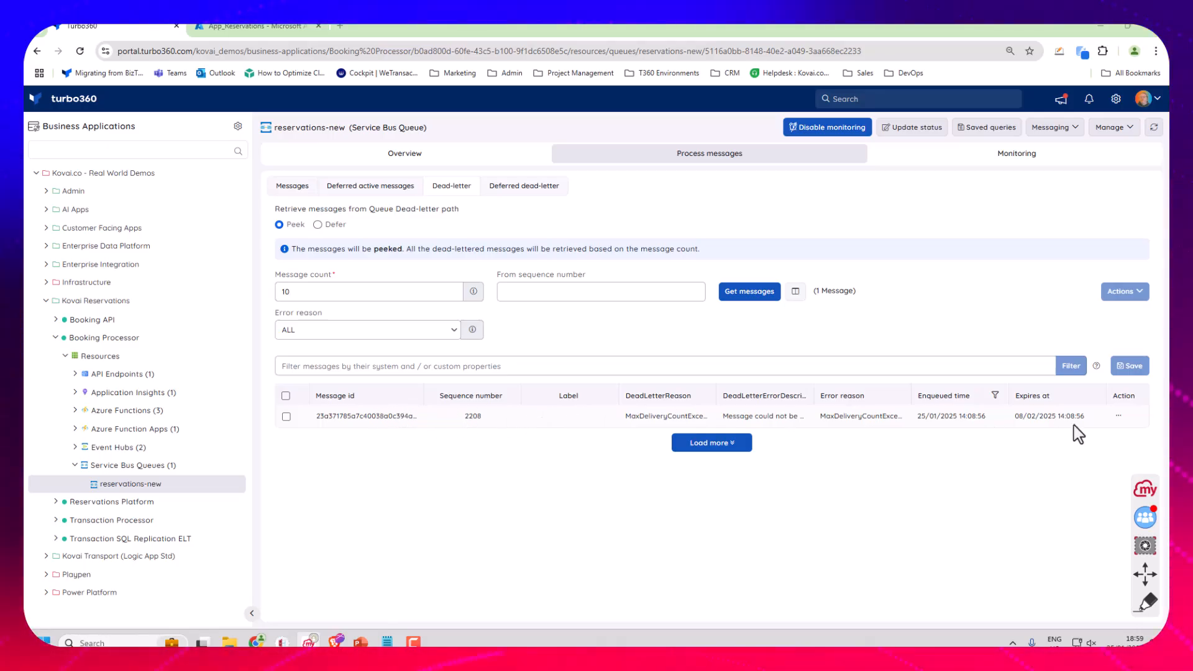
# Step: View the dead-lettered message's details and read its message text through to the end
pyautogui.click(1117, 419)
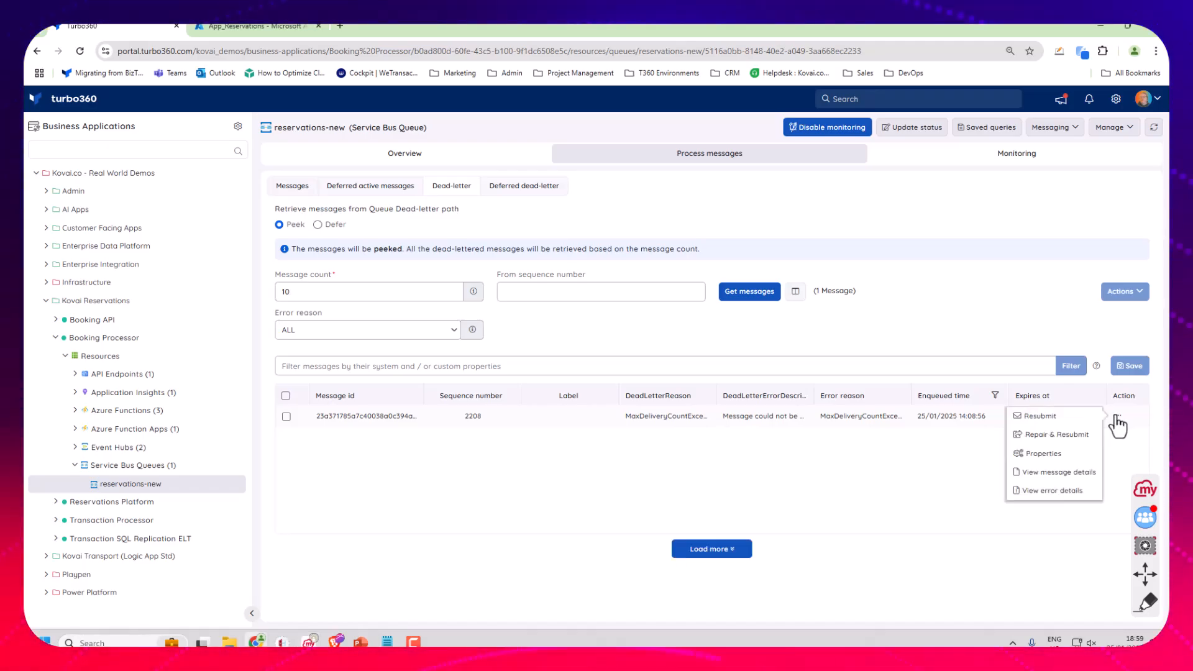
pyautogui.click(1075, 479)
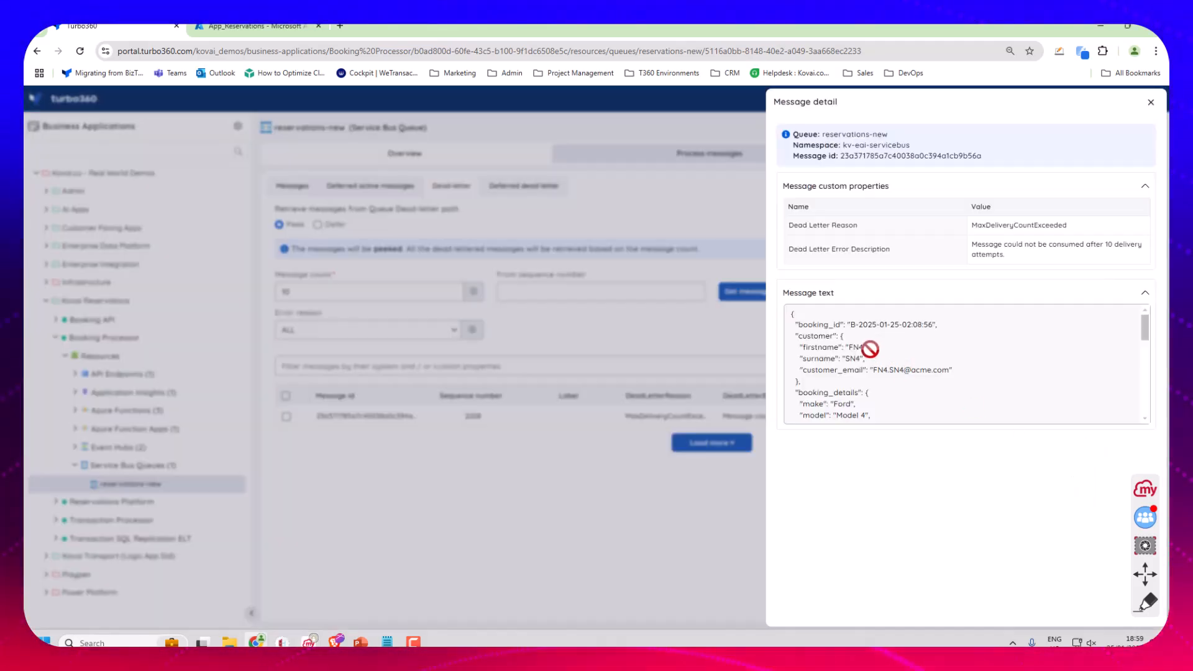
pyautogui.scroll(-1, 870, 350)
pyautogui.scroll(-10, 870, 349)
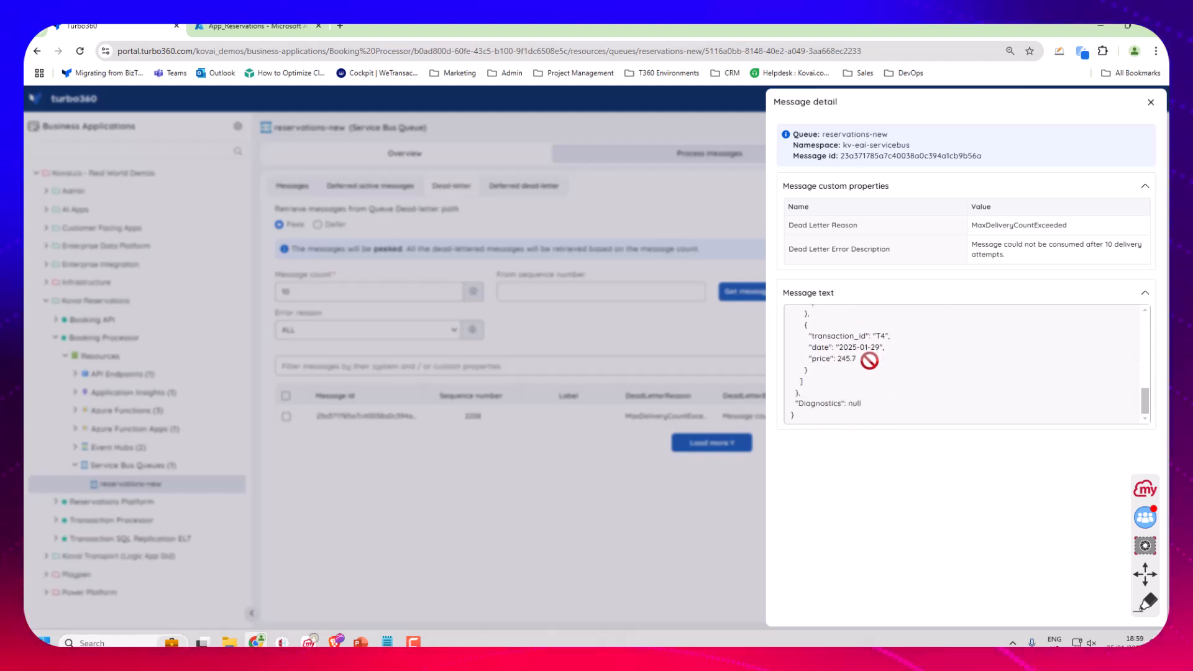
pyautogui.click(1151, 102)
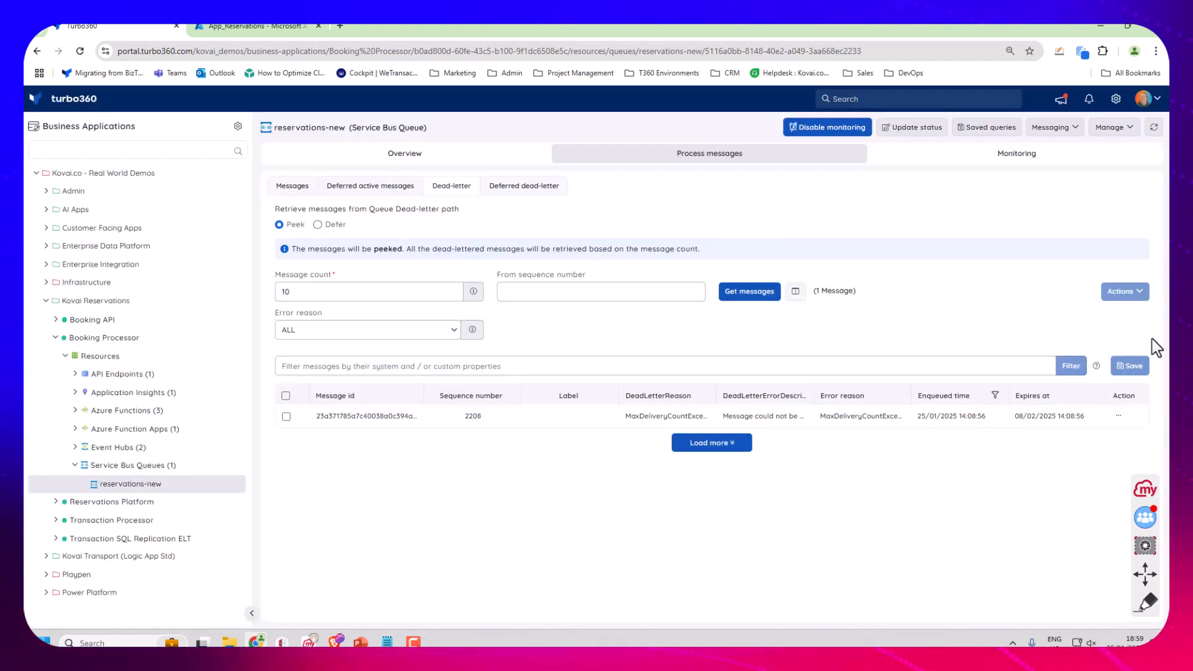
# Step: View the dead-lettered message's error details, examining the dead-letter reason and error description
pyautogui.click(1119, 415)
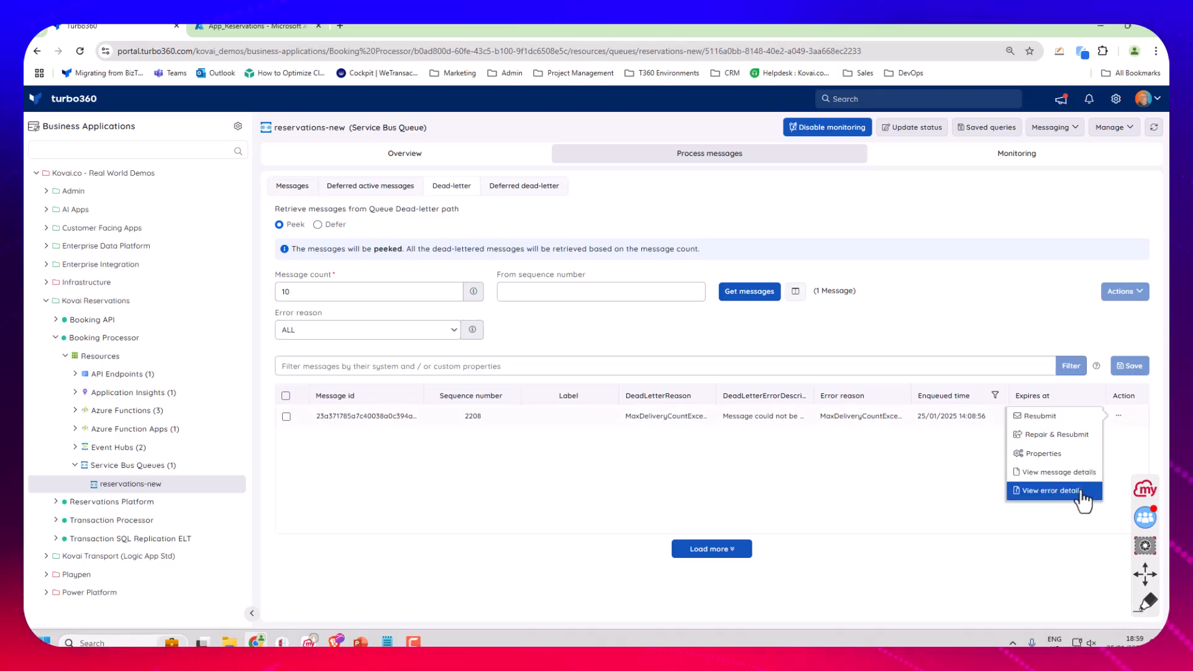
pyautogui.click(1013, 490)
pyautogui.moveTo(874, 161); pyautogui.dragTo(1152, 178)
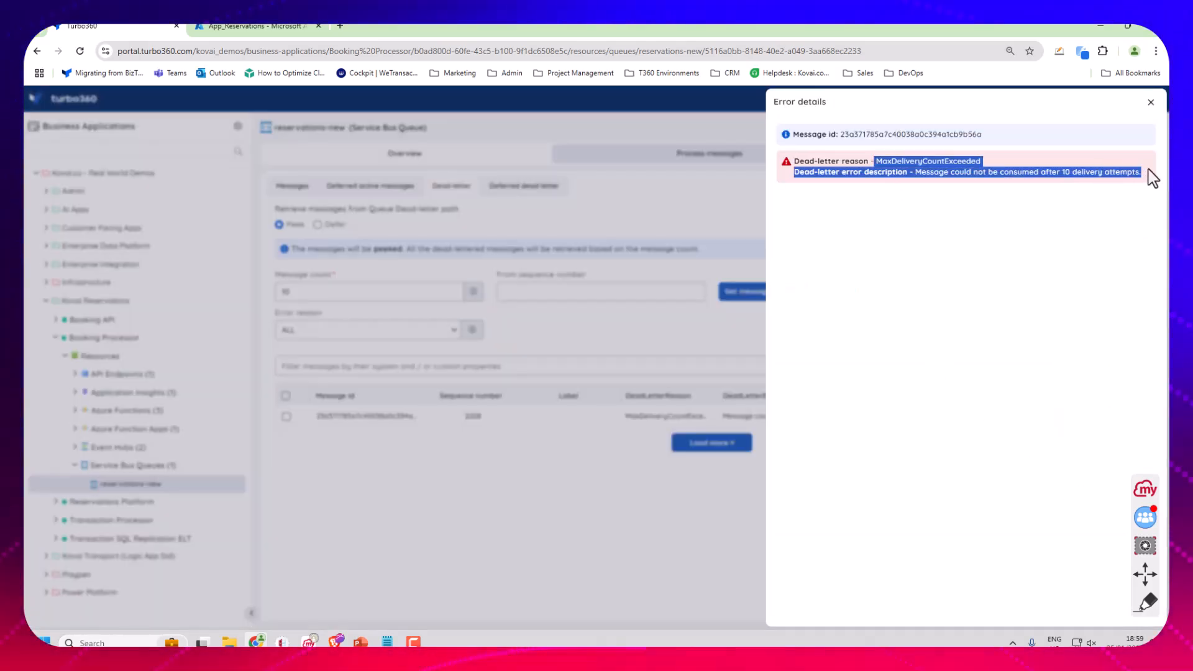
pyautogui.click(1150, 102)
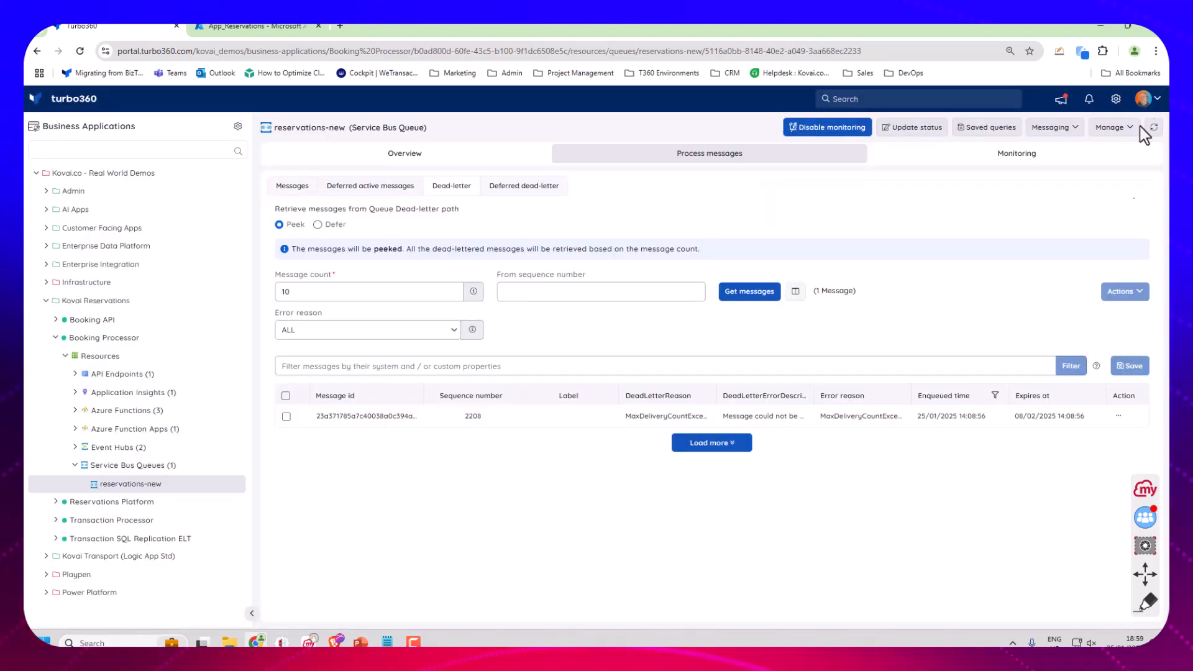
# Step: Try the reservations-new queue and API endpoint as resubmit destinations for the dead-lettered message, and leave without resubmitting
pyautogui.click(1120, 417)
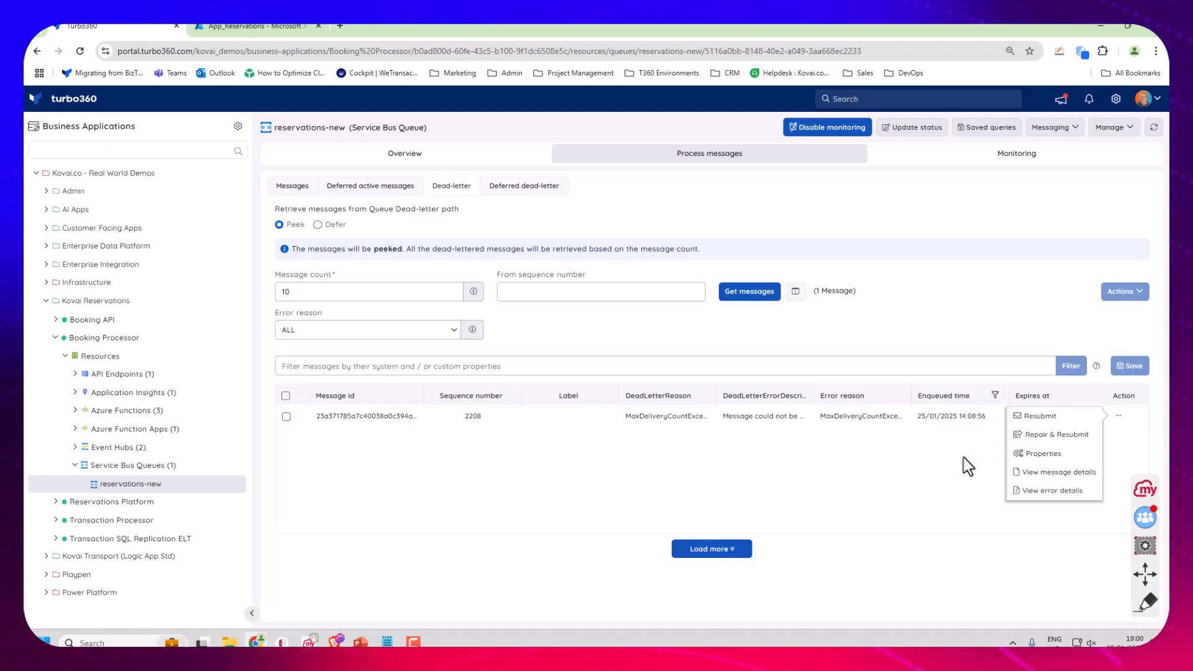
pyautogui.click(1055, 417)
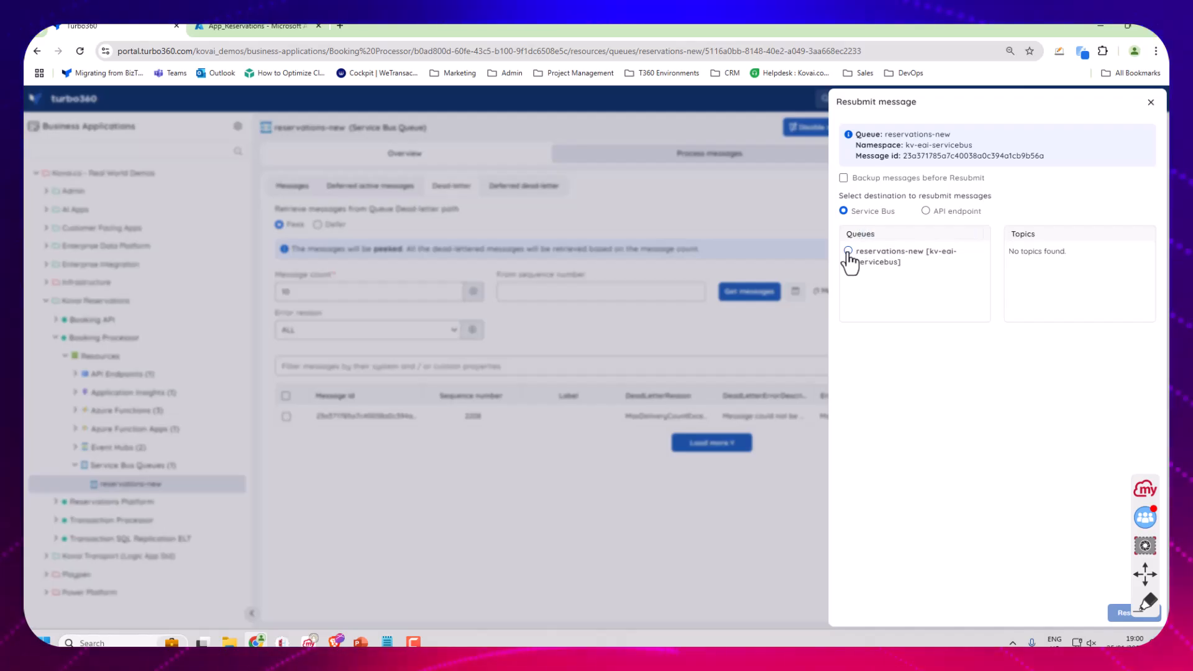
pyautogui.click(852, 253)
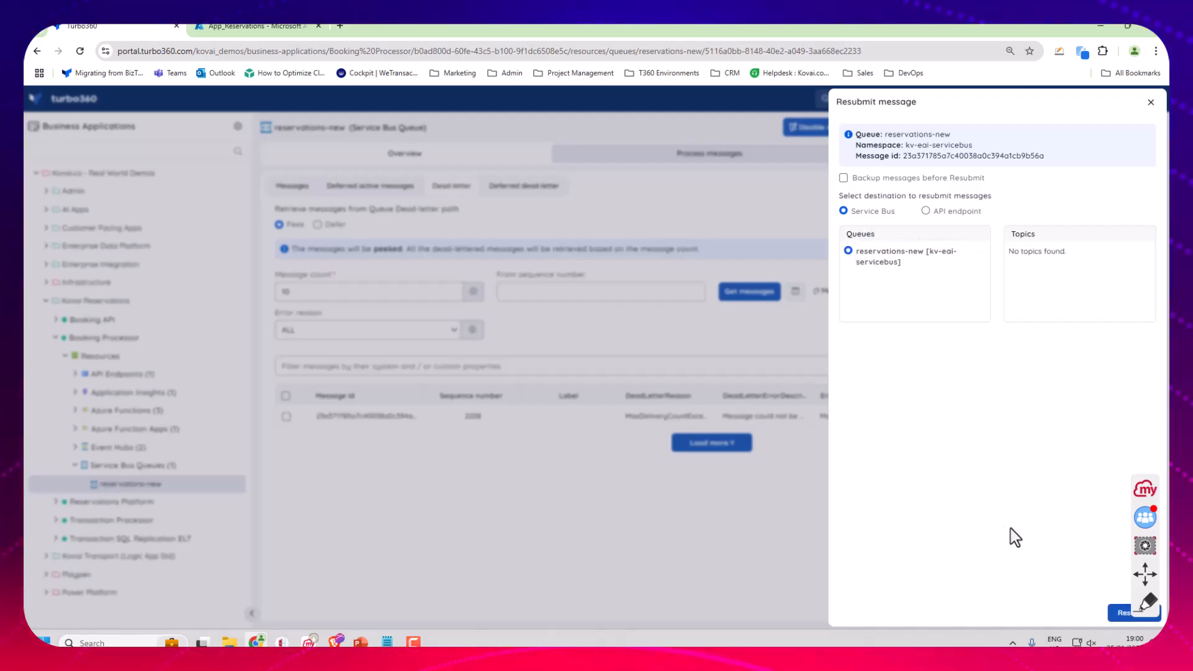
pyautogui.moveTo(1144, 573); pyautogui.dragTo(1148, 513)
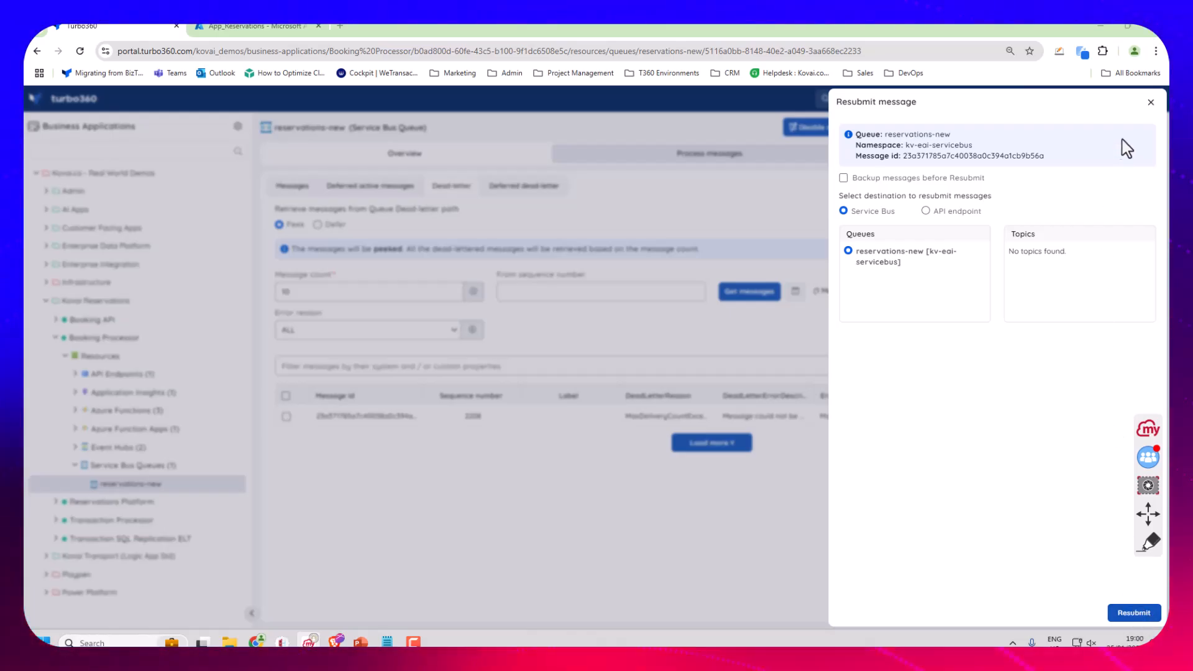
pyautogui.click(926, 211)
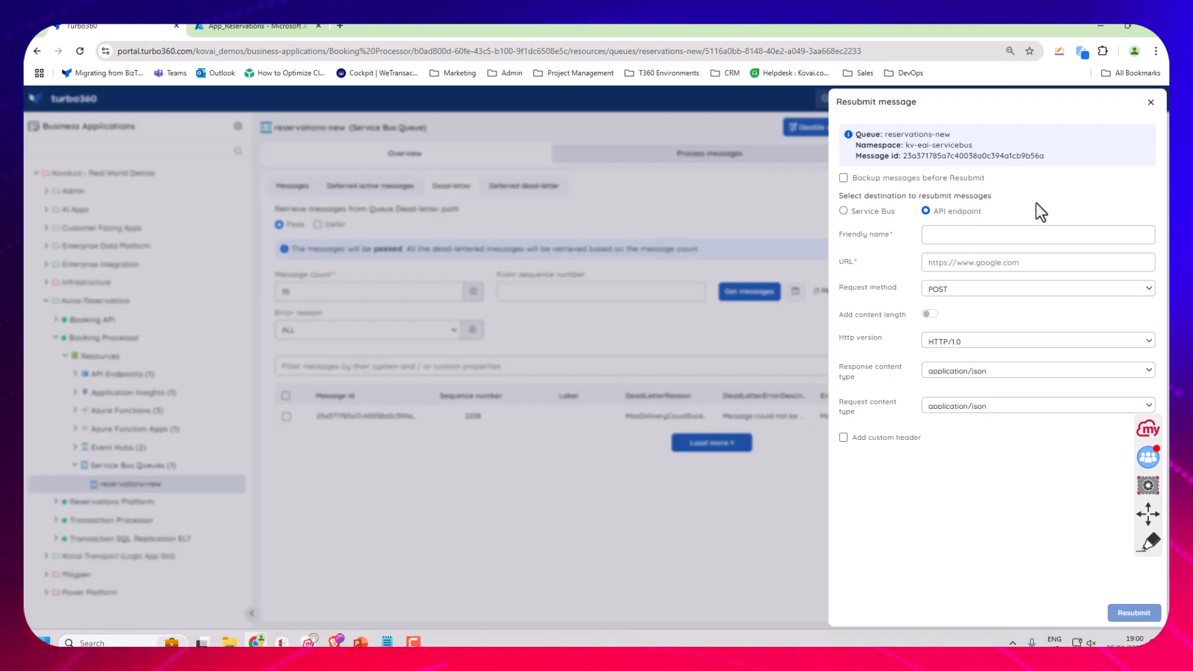
pyautogui.click(1150, 103)
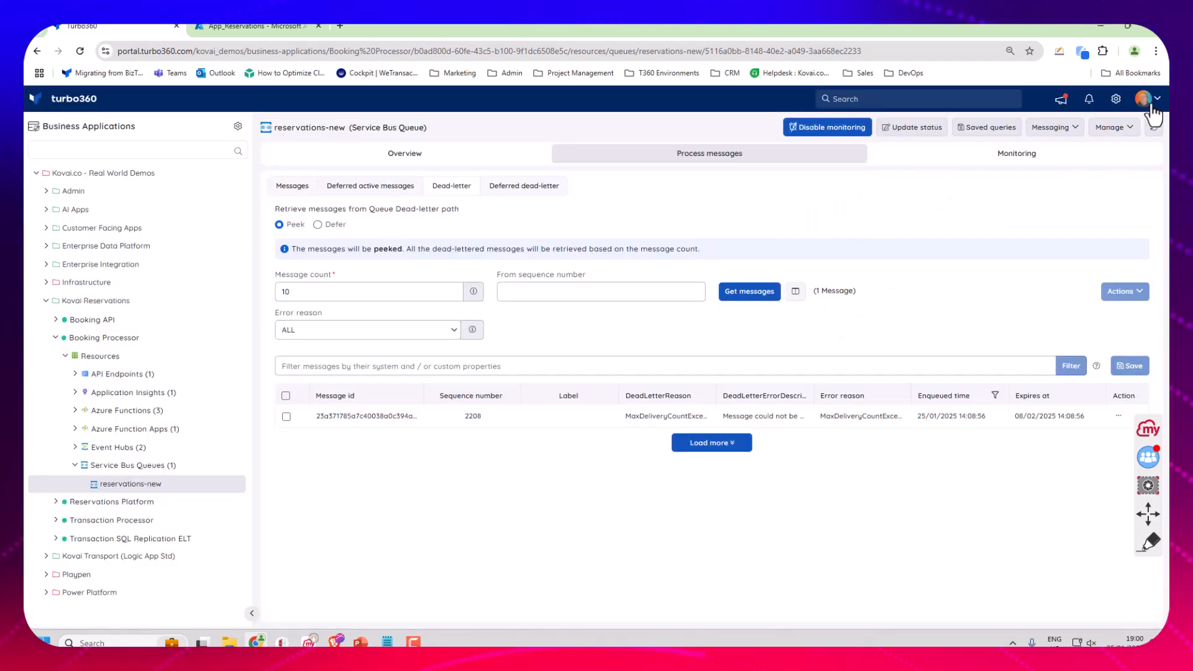
# Step: Examine the Repair & Resubmit form's message content, user properties and system properties for the dead-lettered message, and close it
pyautogui.click(1118, 416)
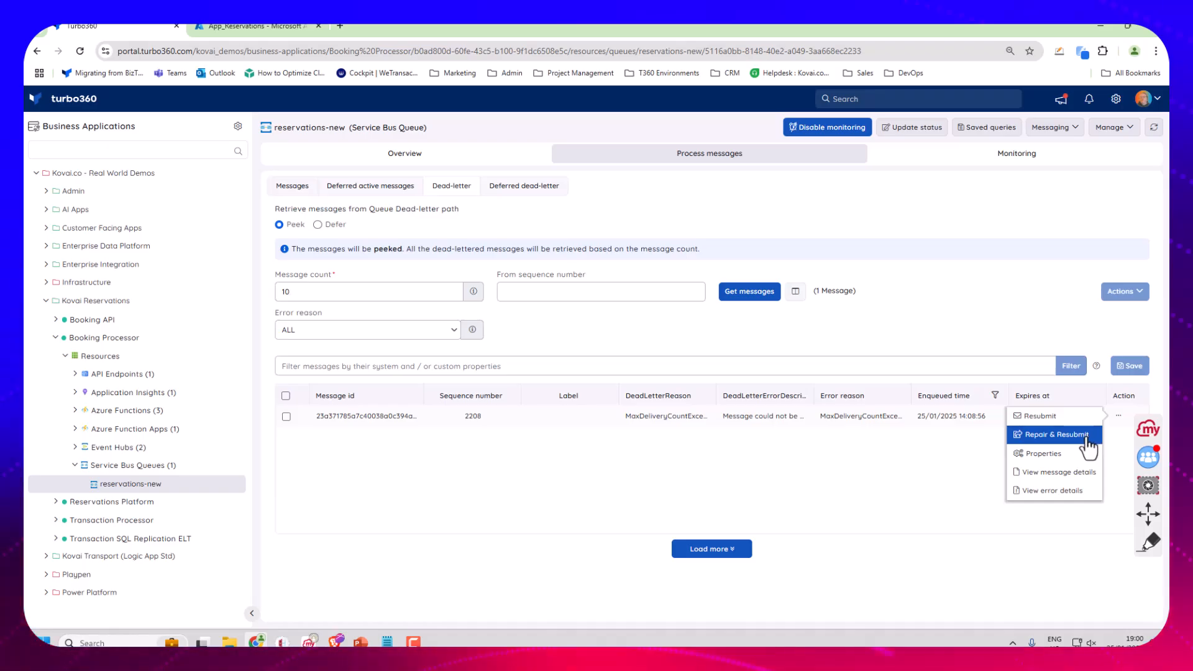
pyautogui.click(1088, 439)
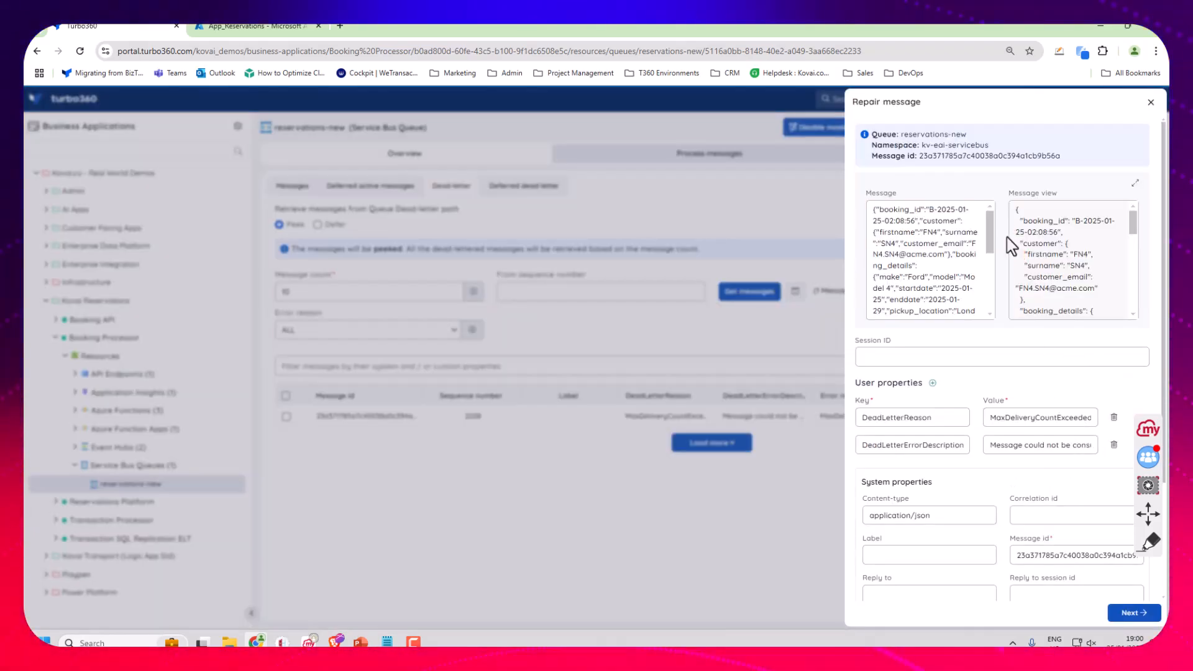
pyautogui.moveTo(992, 237); pyautogui.dragTo(996, 280)
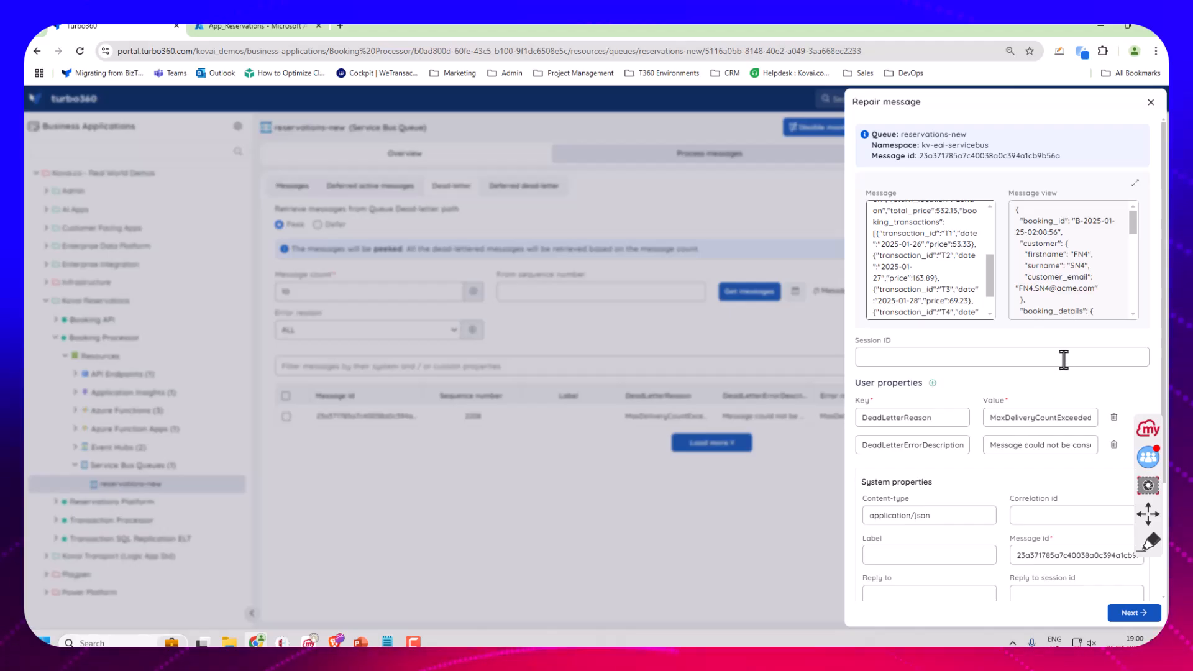
pyautogui.scroll(-3, 1128, 379)
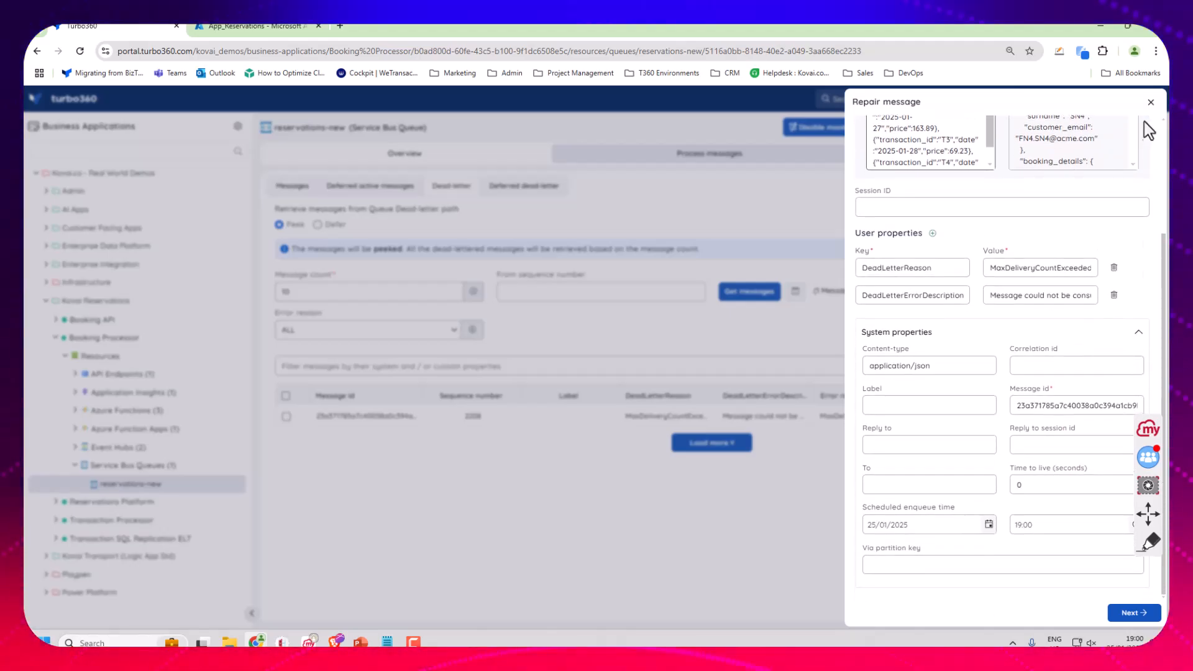
pyautogui.click(1150, 103)
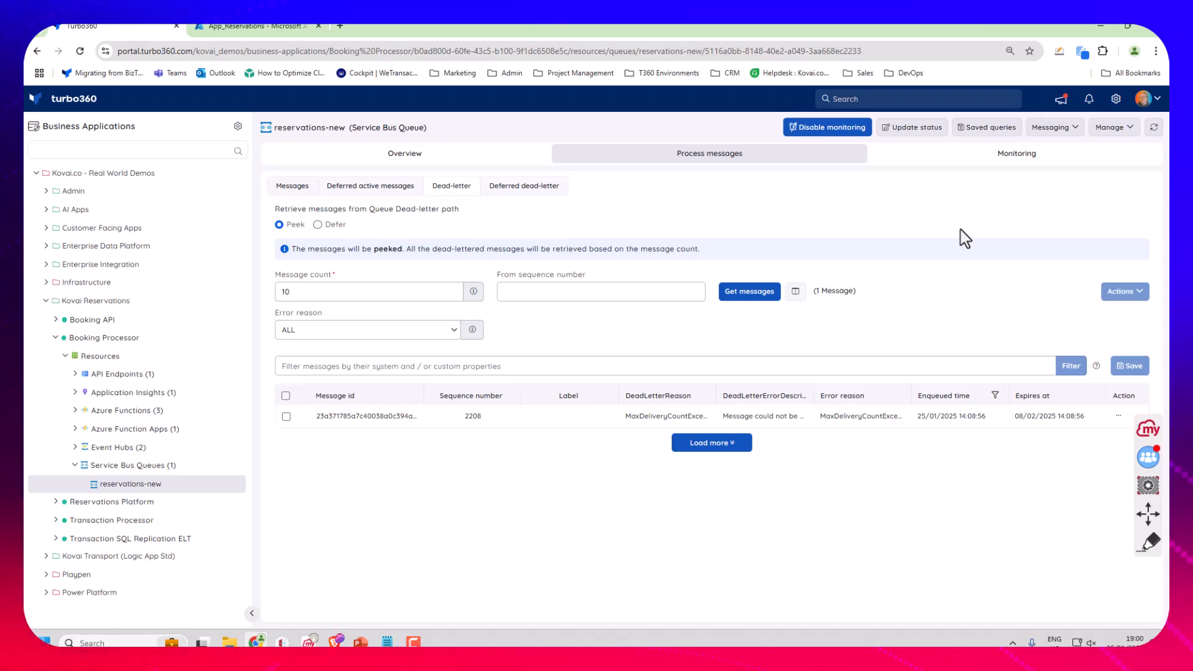
# Step: Select the Status rule and the dead-lettered message count rule in the reservations-new queue's monitoring rules, and review the thresholds
pyautogui.click(935, 160)
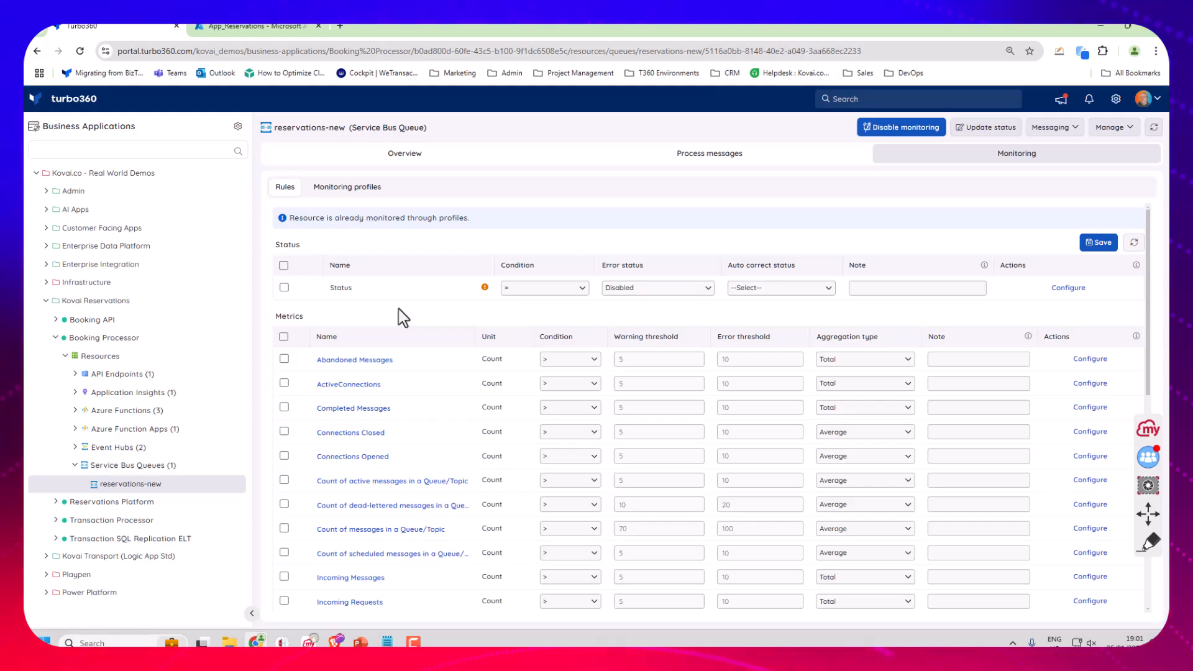
pyautogui.click(284, 287)
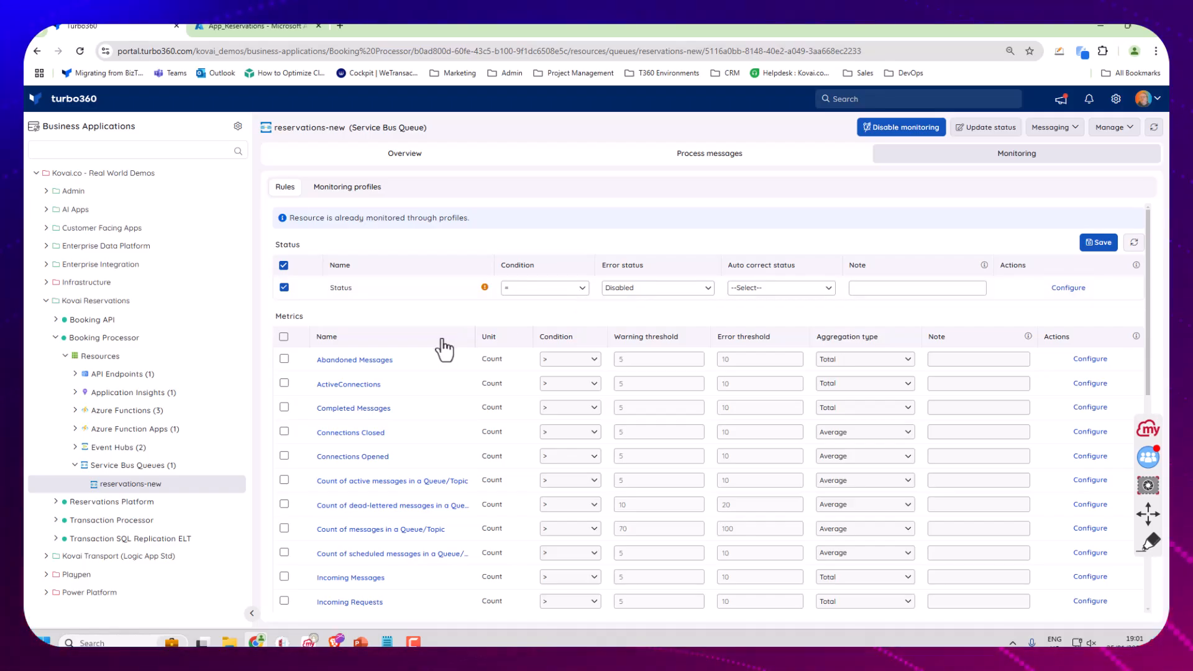
pyautogui.scroll(-3, 447, 364)
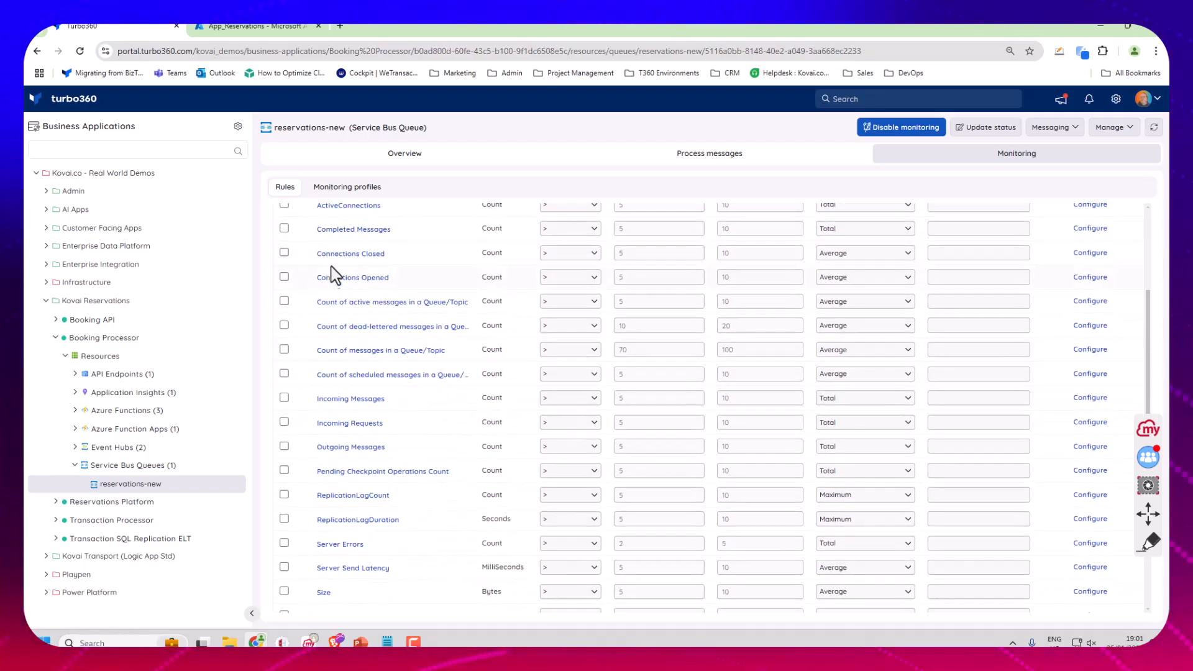
pyautogui.scroll(-1, 382, 348)
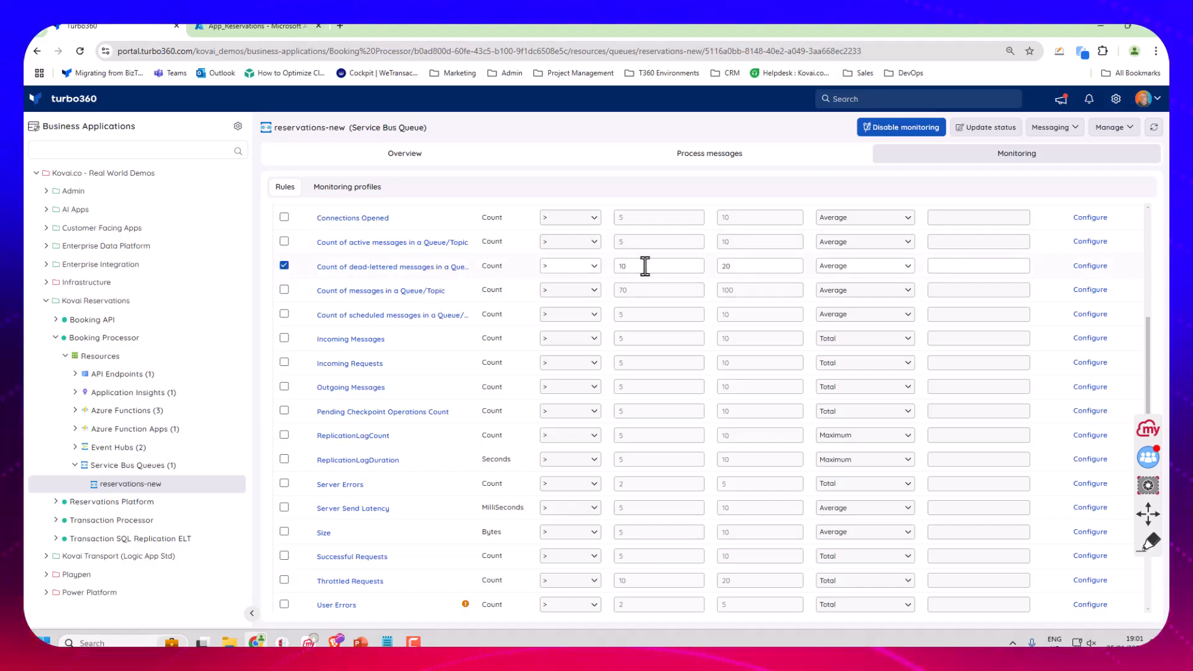
pyautogui.moveTo(645, 266); pyautogui.dragTo(614, 266)
pyautogui.moveTo(739, 266); pyautogui.dragTo(720, 266)
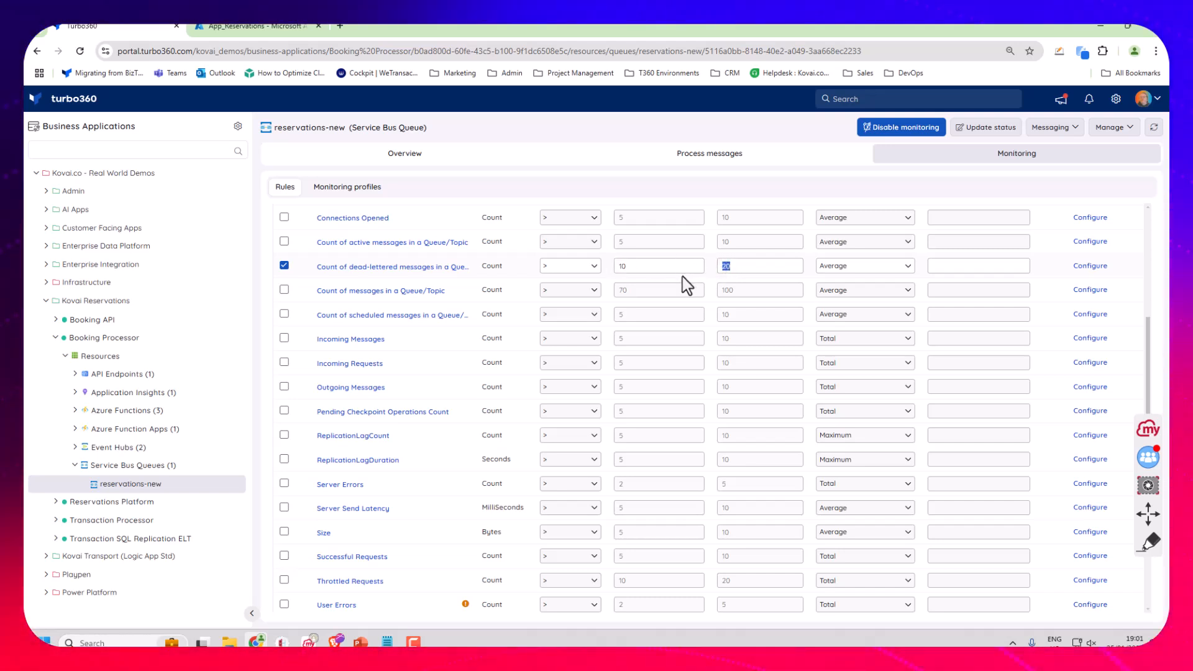
pyautogui.scroll(2, 426, 418)
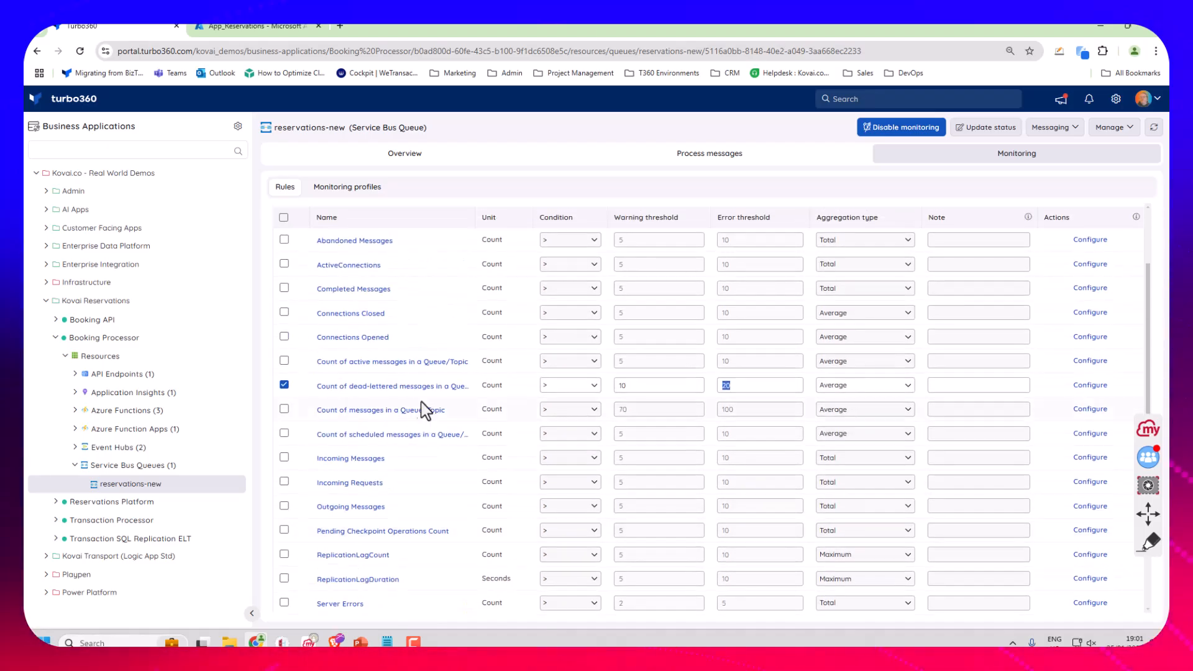
pyautogui.scroll(2, 426, 417)
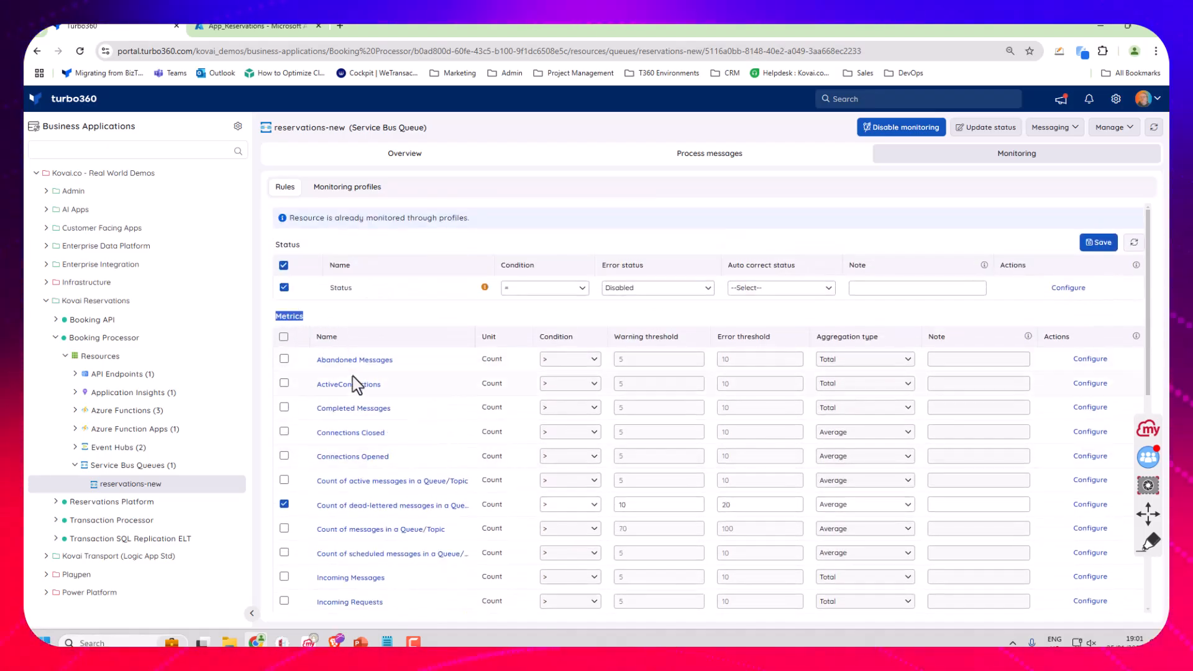
# Step: Try selecting the DeadLetter Message Count property rule, and open the note for the dead-lettered messages metric, discarding it without adding text
pyautogui.scroll(-10, 352, 371)
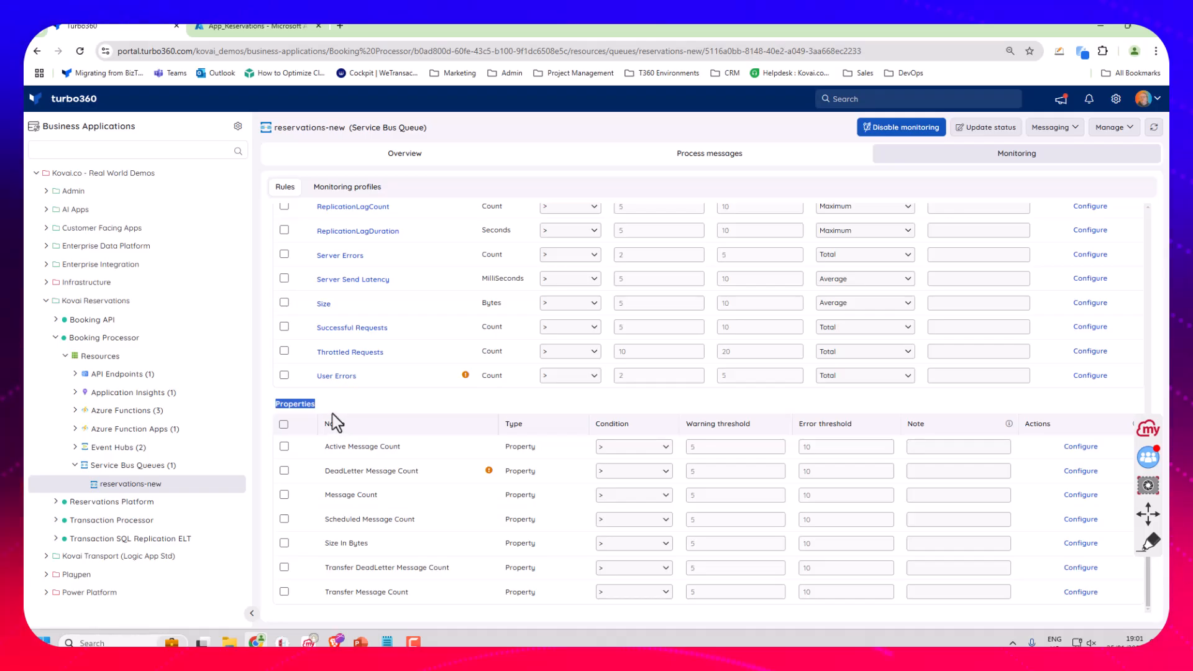
pyautogui.click(284, 470)
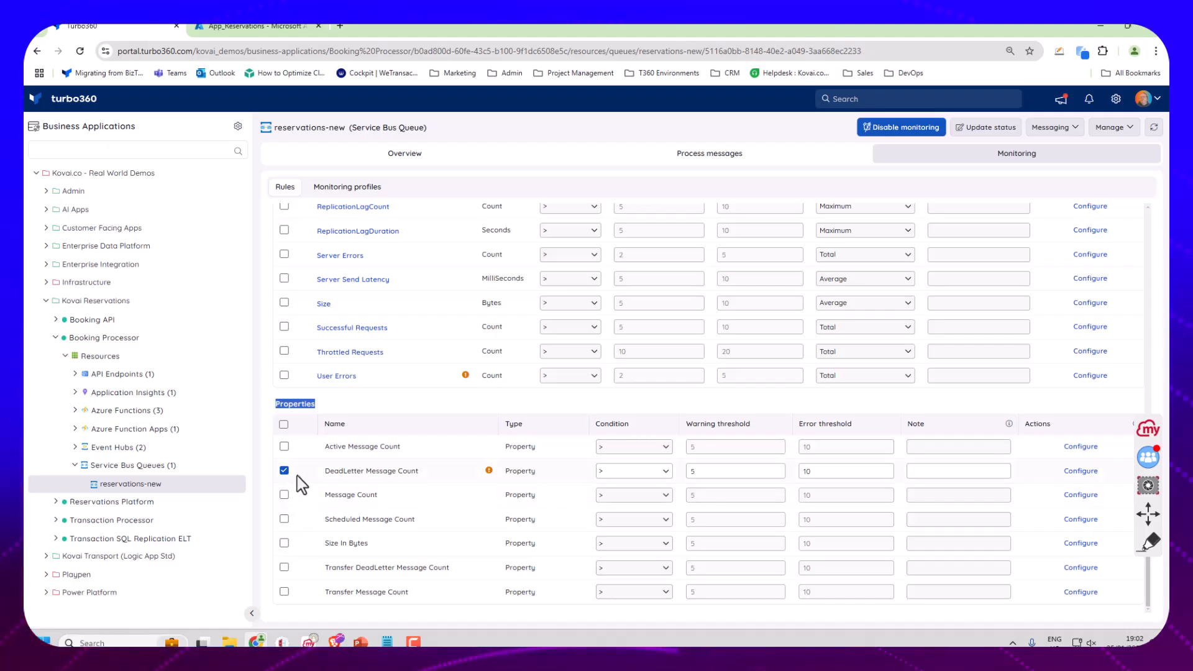
pyautogui.scroll(10, 416, 491)
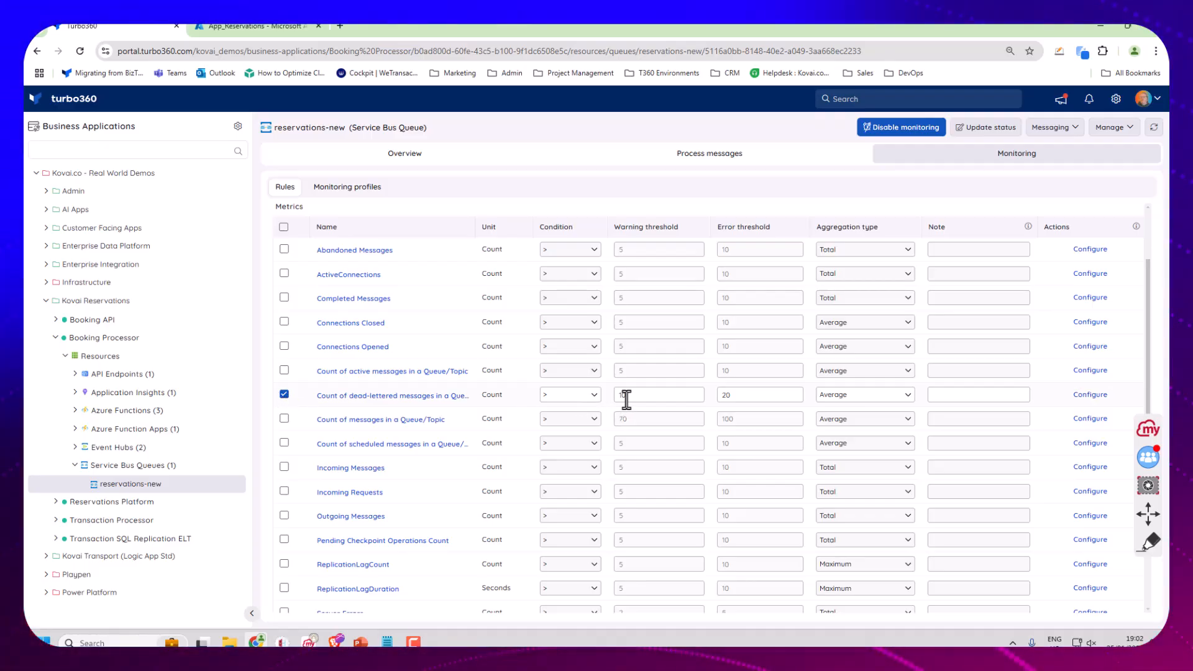
pyautogui.click(990, 396)
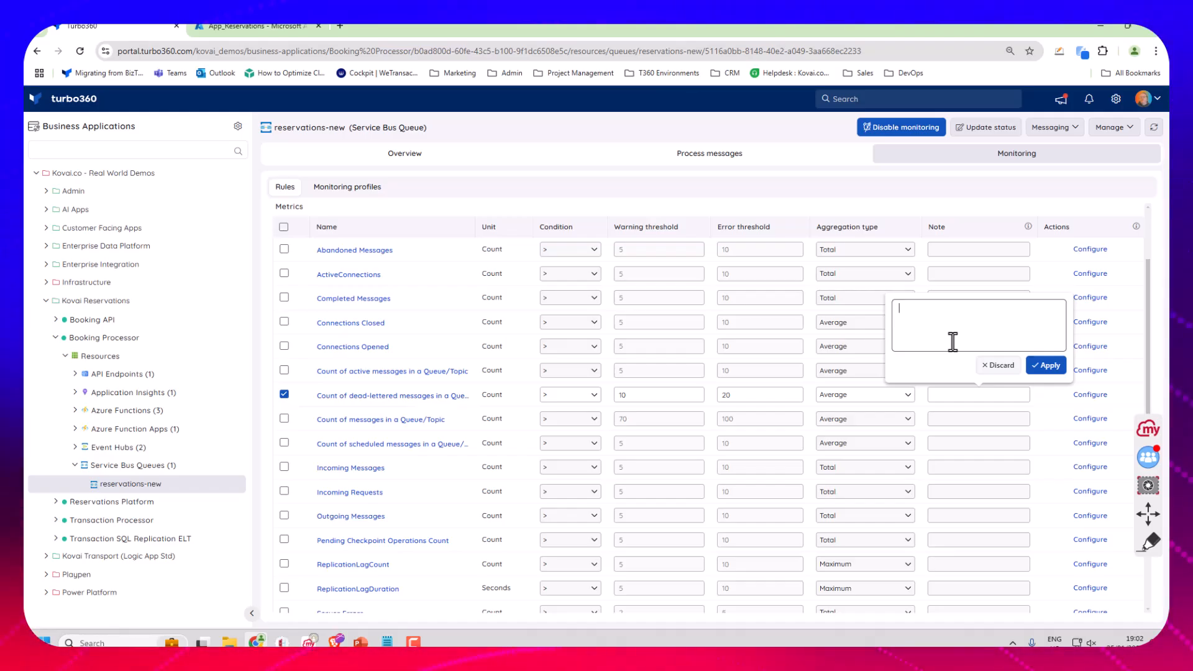
pyautogui.click(994, 367)
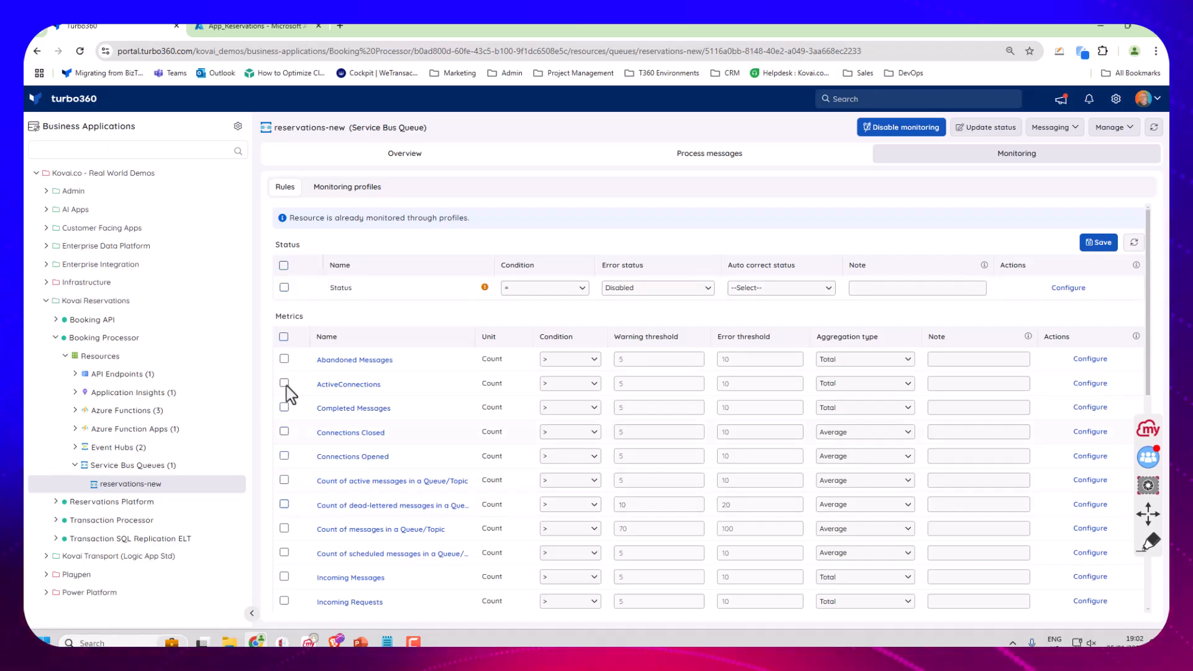
# Step: Review the Kovai Reservations monitoring profile applied to the reservations-new queue, examining its status, metric and property rules, and close it
pyautogui.click(336, 194)
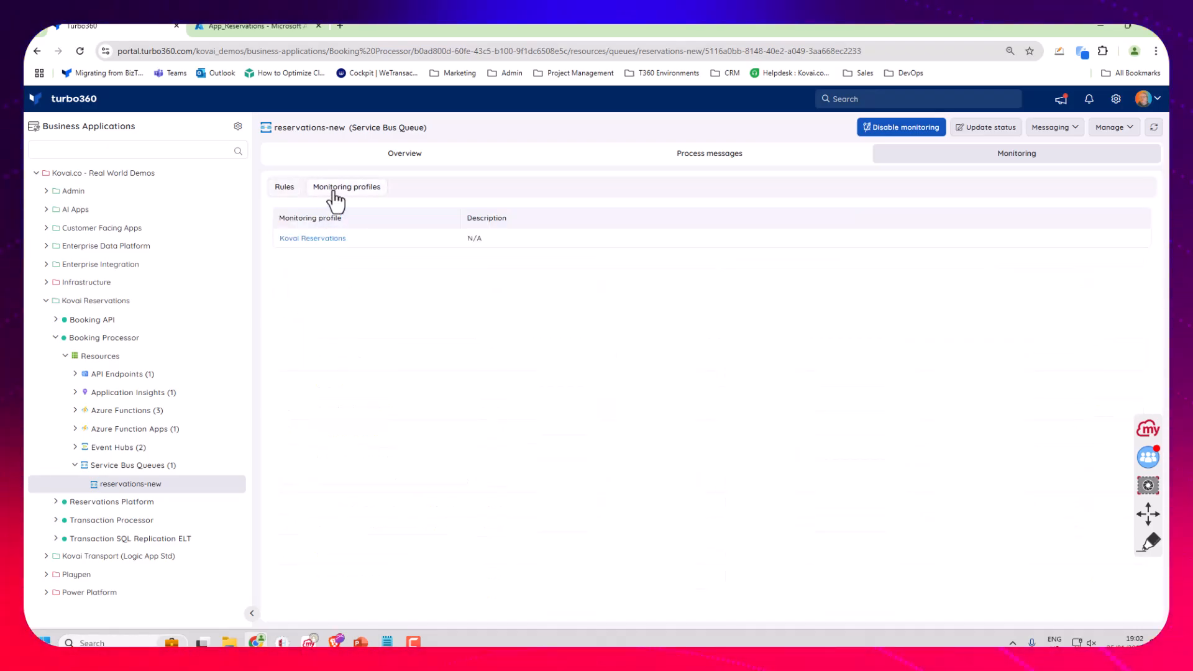
pyautogui.click(301, 239)
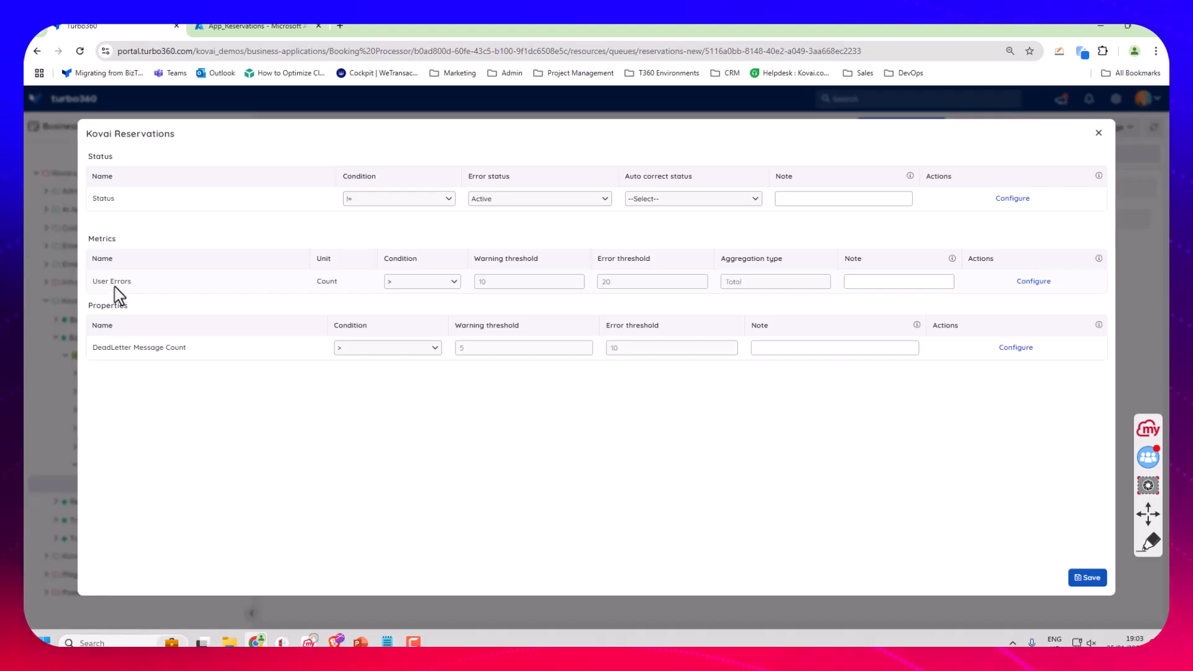
pyautogui.click(1094, 131)
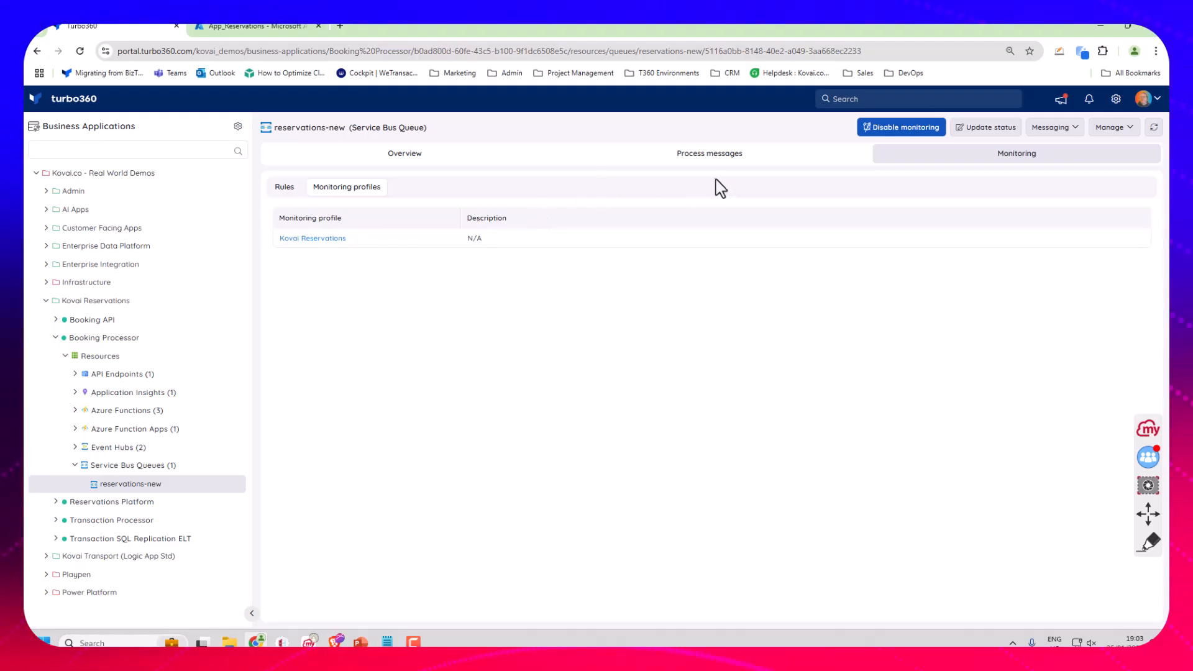
# Step: List Booking Processor's Azure Function Apps and view the monitor status details of kv-res-event-processor, and close them
pyautogui.click(78, 468)
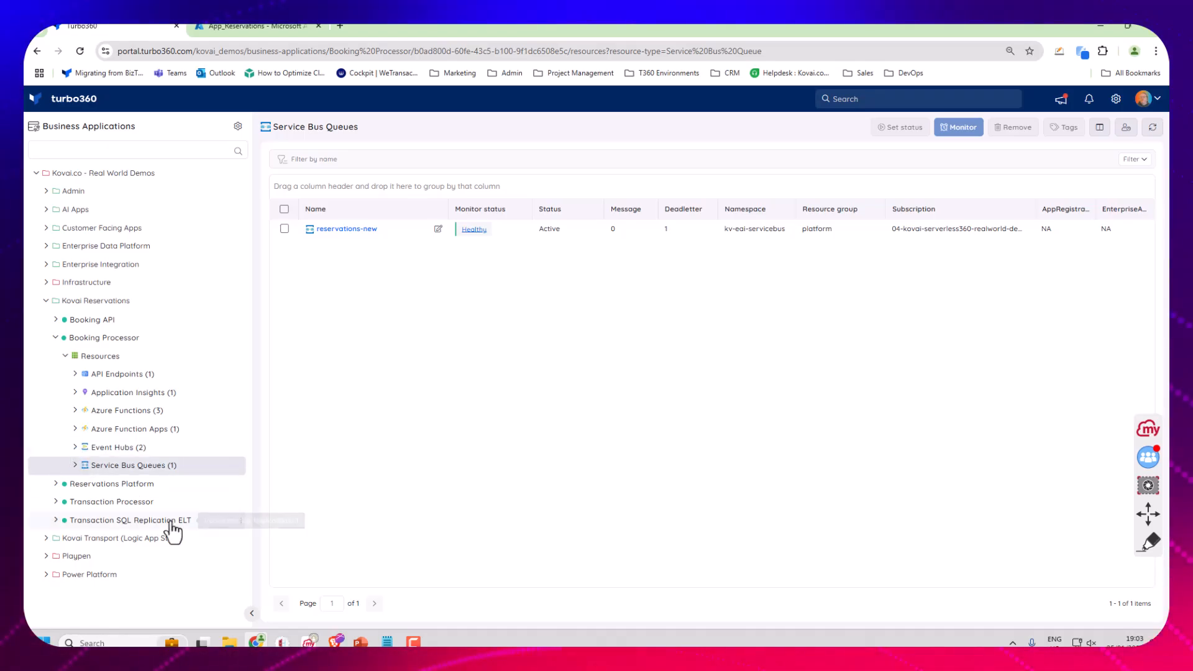
pyautogui.click(103, 434)
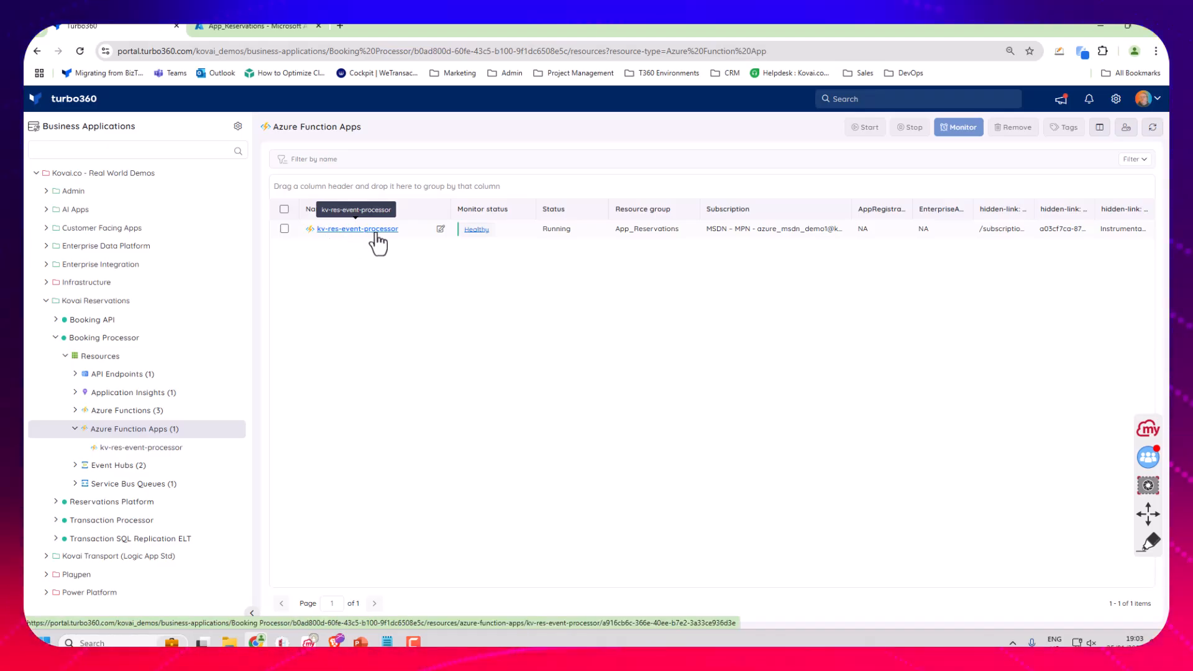
pyautogui.click(476, 231)
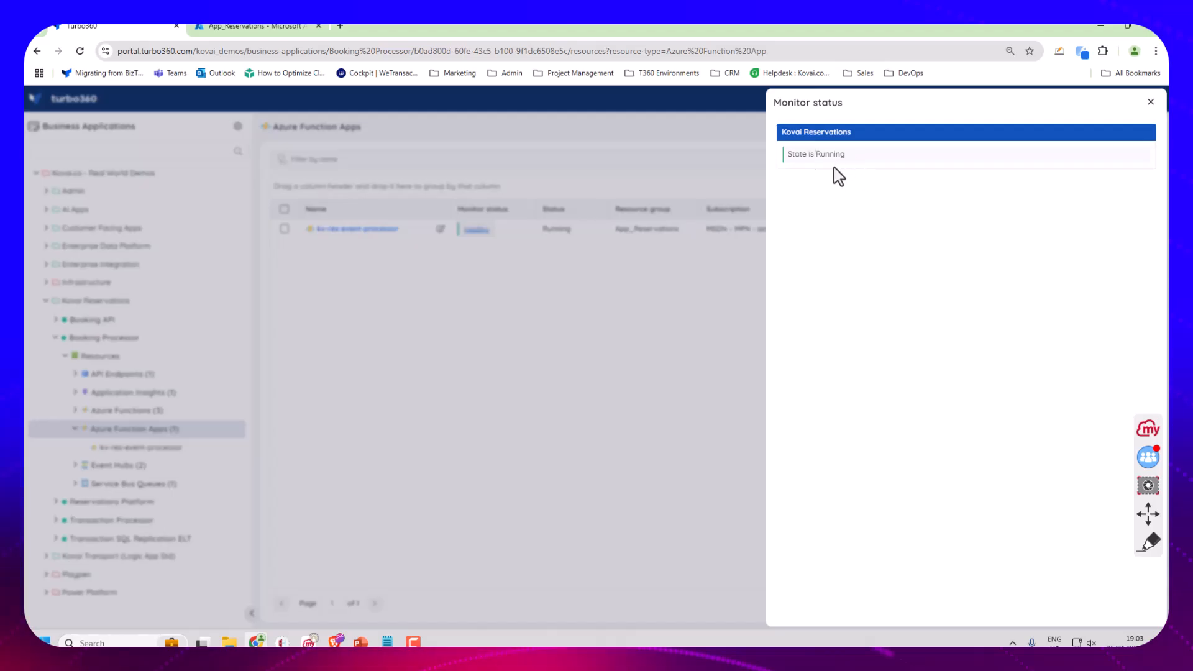
pyautogui.click(1151, 102)
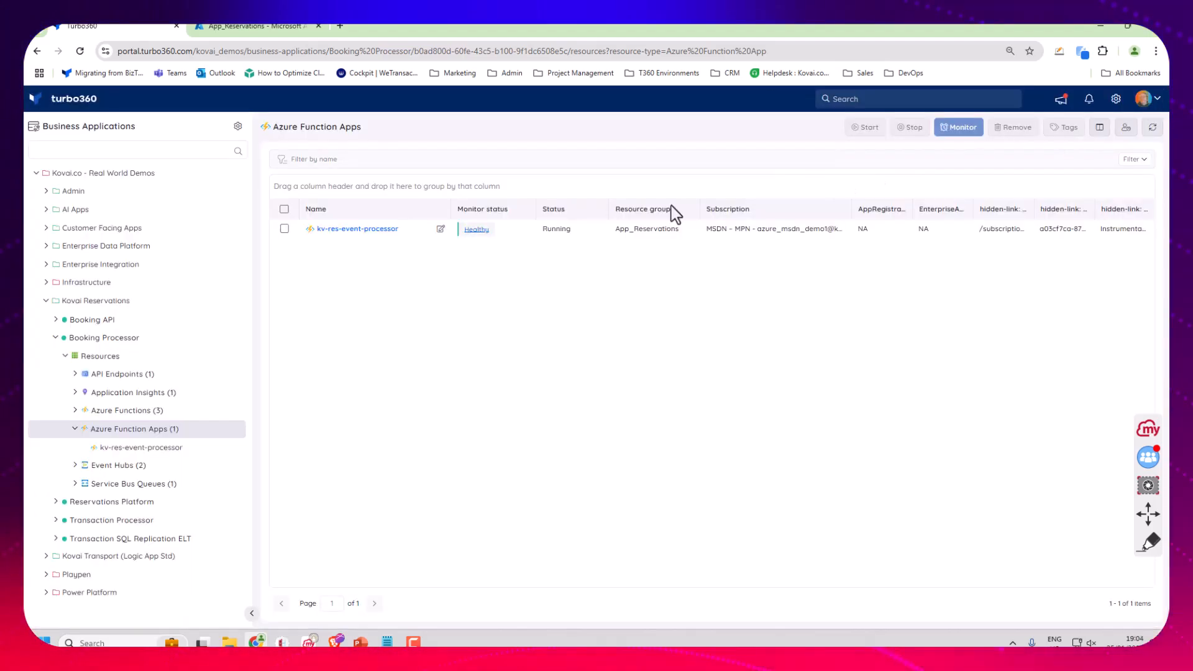
# Step: Examine the kv-res-event-processor function app's overview dashboard, including execution and request counts, HTTP errors, data traffic, IO and memory charts
pyautogui.click(367, 232)
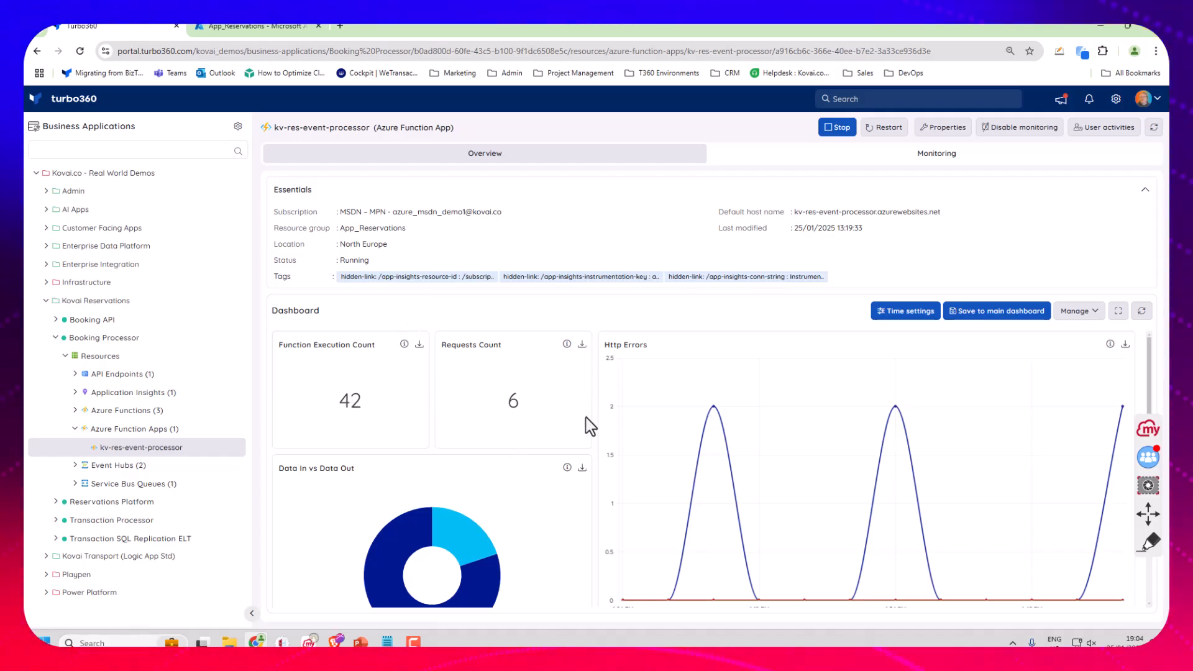
pyautogui.scroll(-1, 615, 467)
pyautogui.scroll(-2, 616, 467)
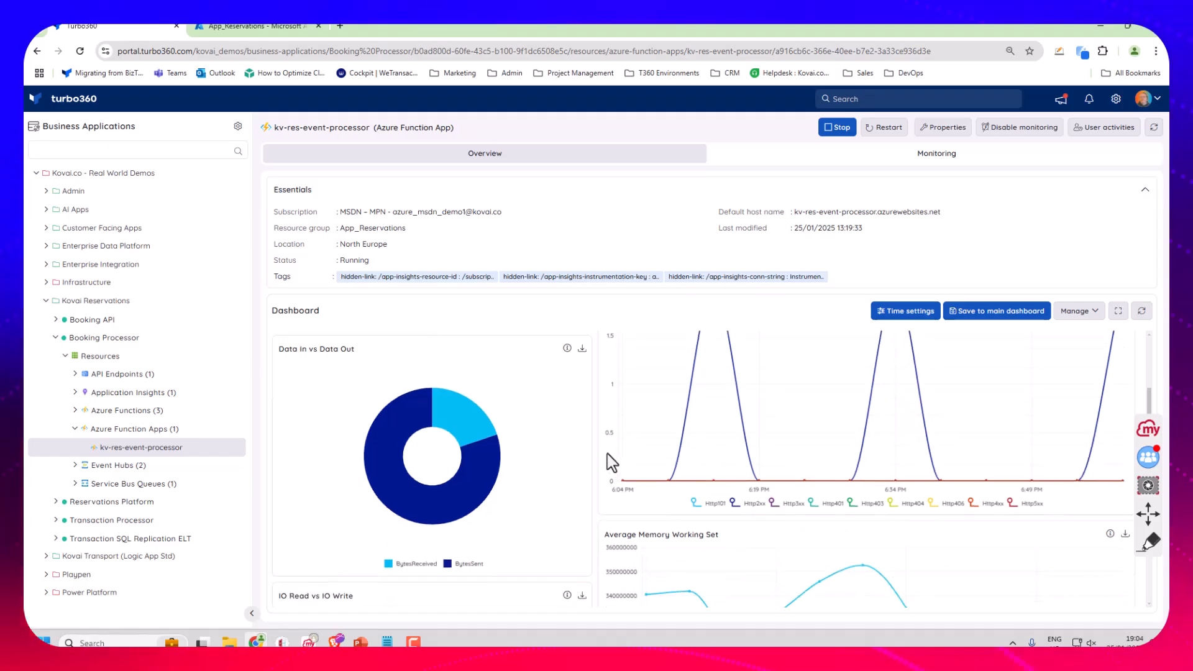
pyautogui.scroll(2, 612, 463)
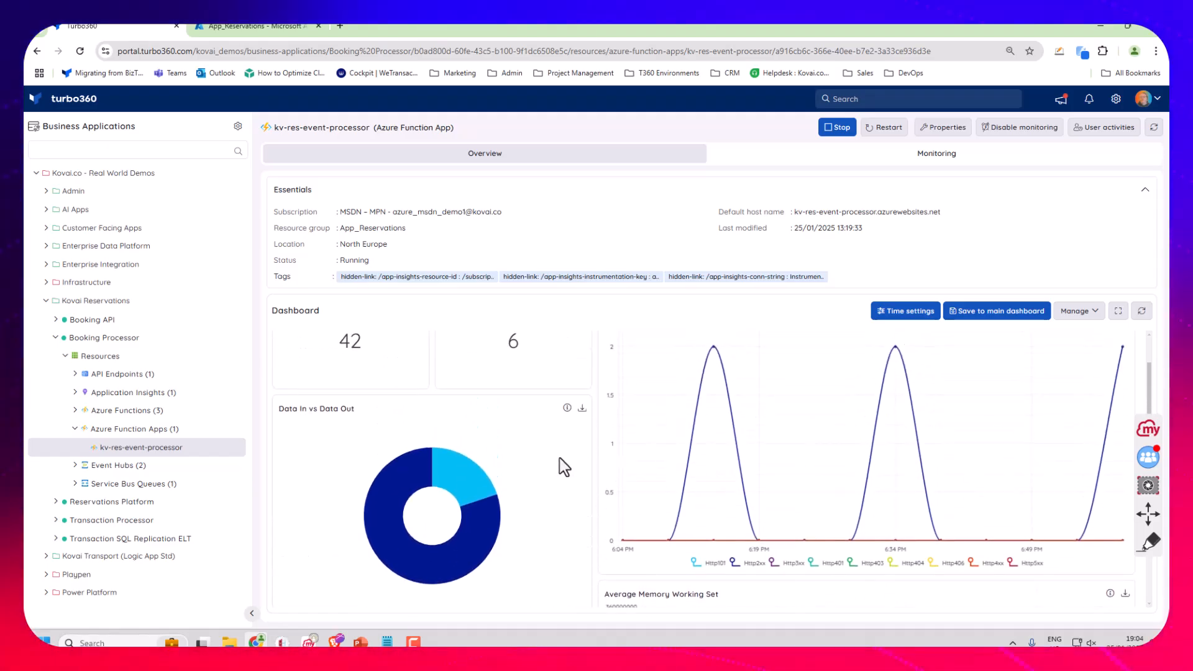
pyautogui.scroll(1, 665, 478)
pyautogui.scroll(2, 664, 477)
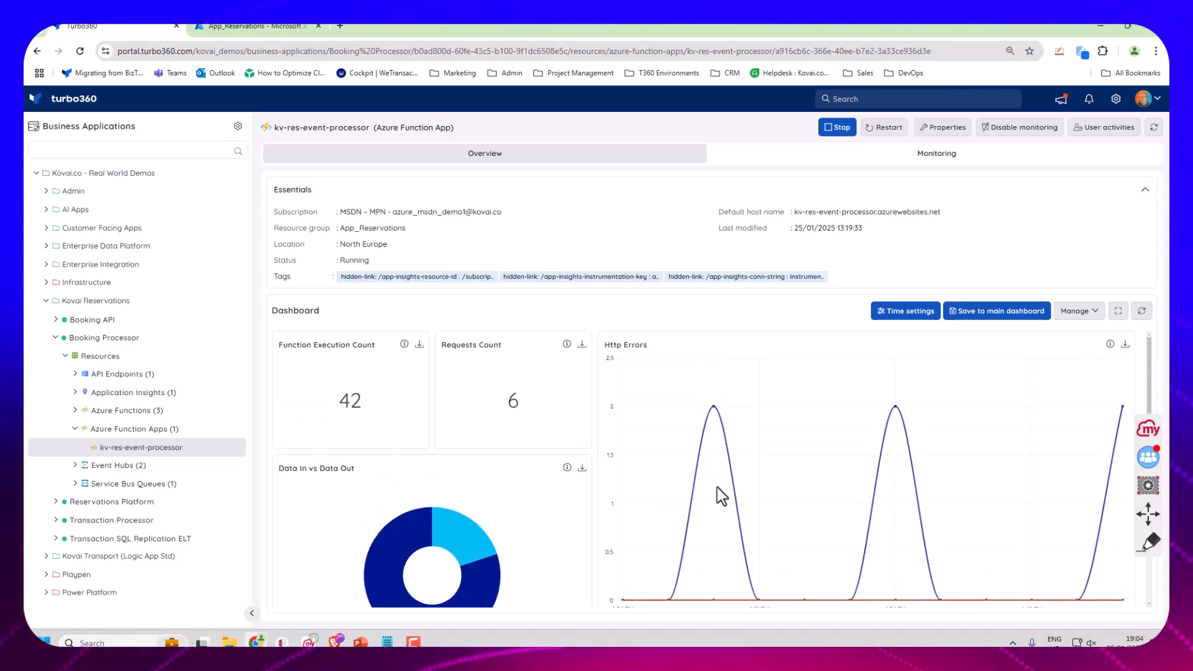
pyautogui.scroll(-10, 720, 492)
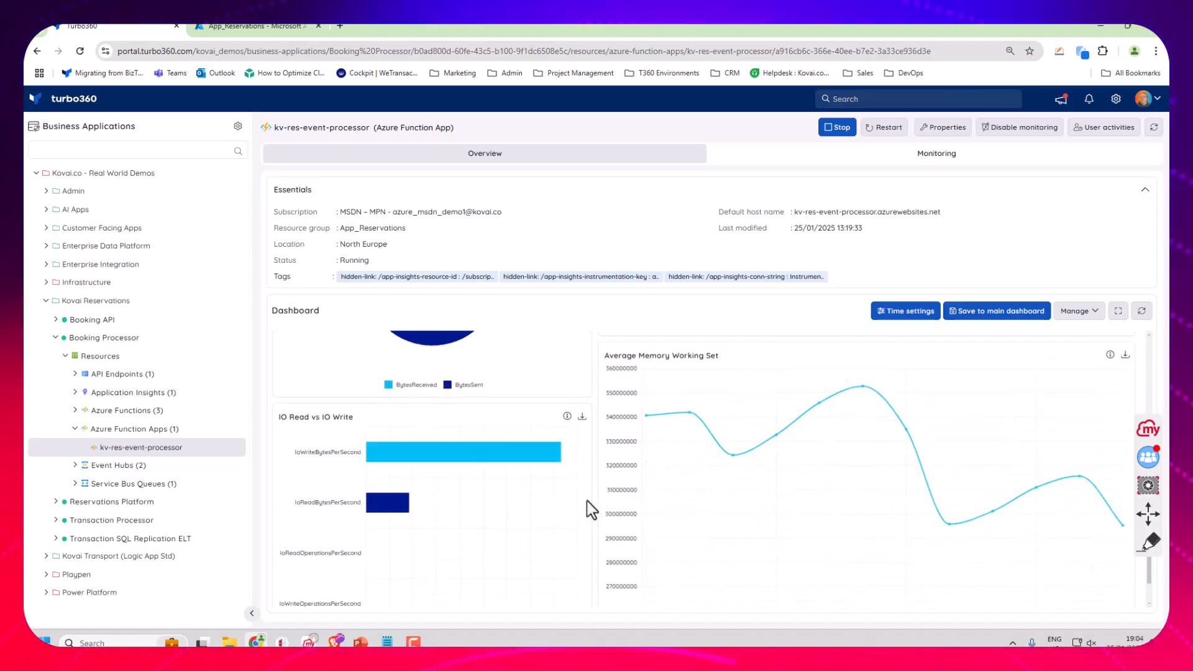
pyautogui.scroll(4, 684, 500)
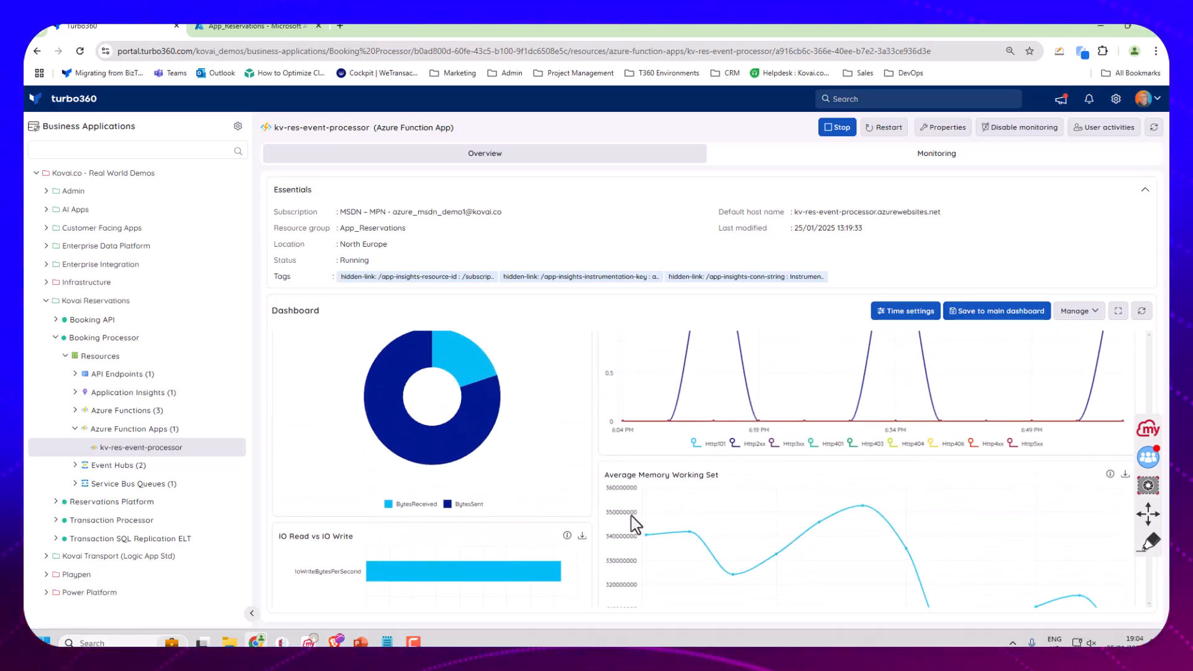
pyautogui.scroll(6, 713, 506)
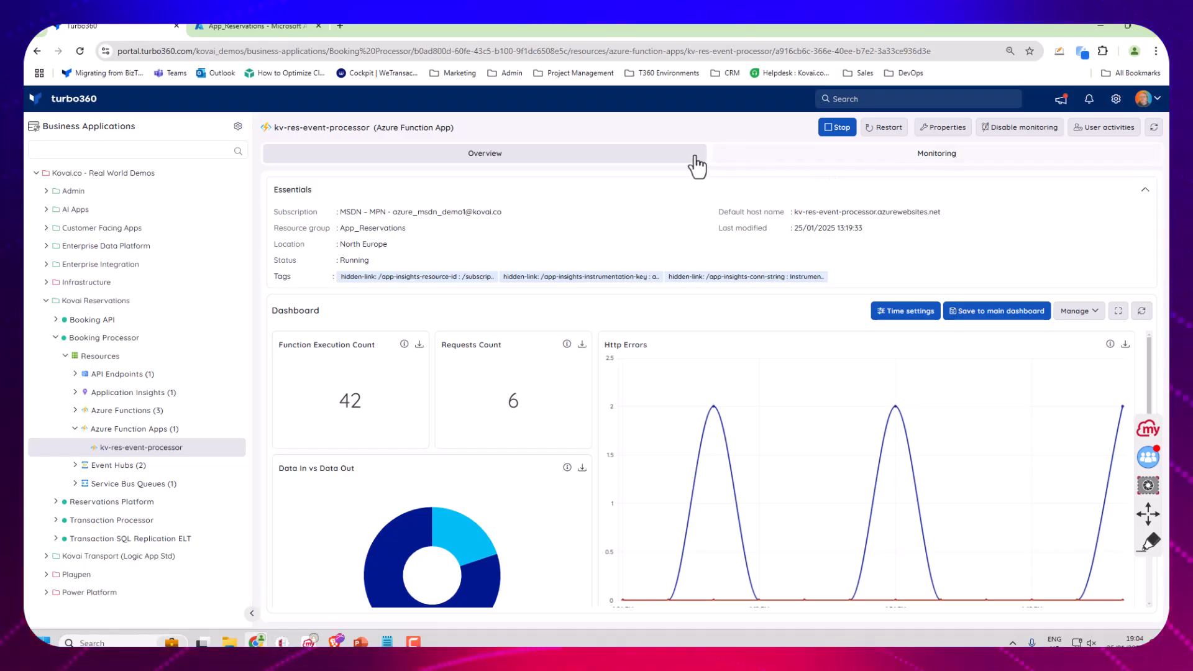
# Step: Review the monitoring rules available for kv-res-event-processor, covering availability status, state, instance count, quotas and metrics
pyautogui.click(747, 162)
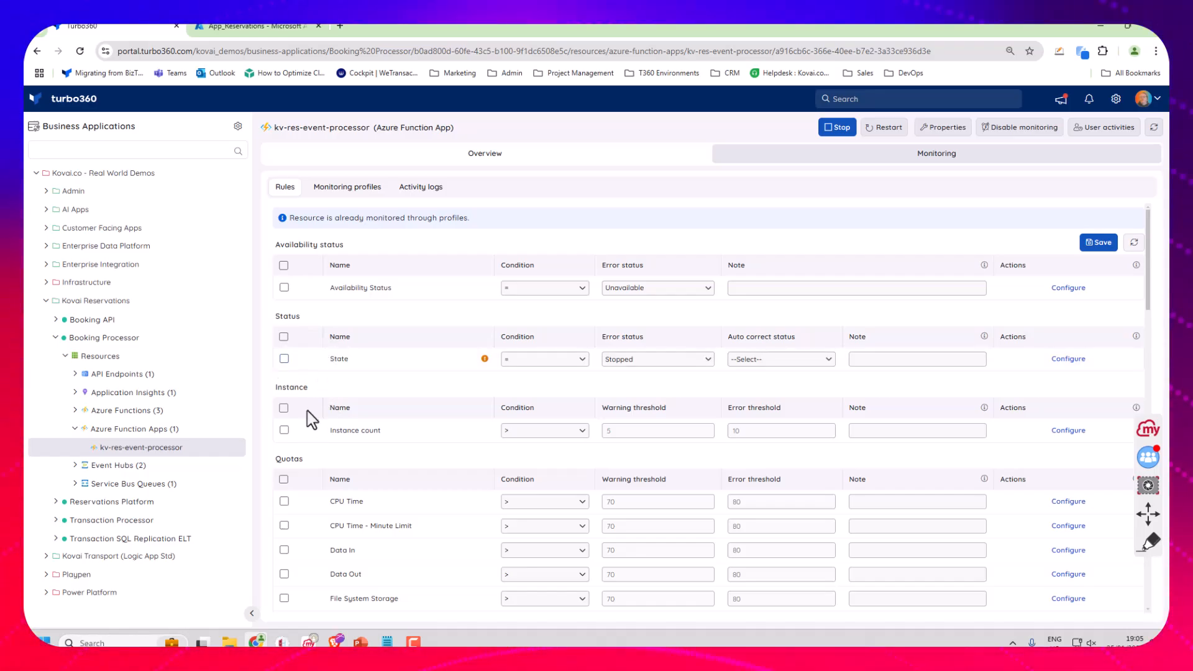
pyautogui.scroll(-2, 386, 431)
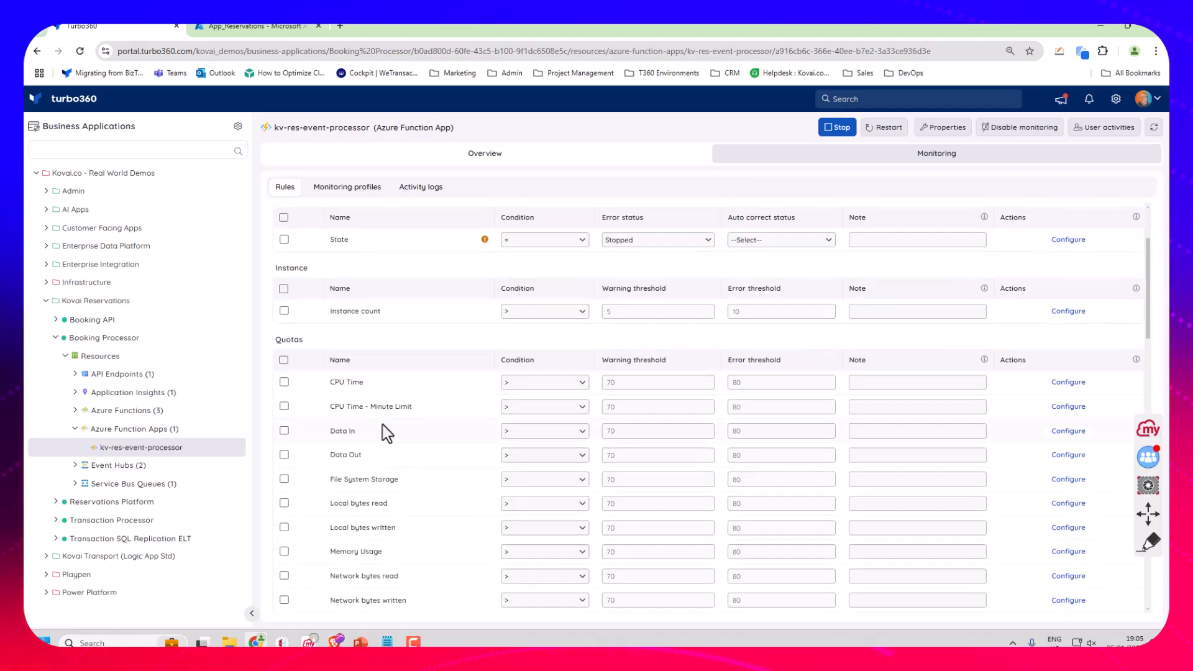
pyautogui.scroll(-6, 395, 398)
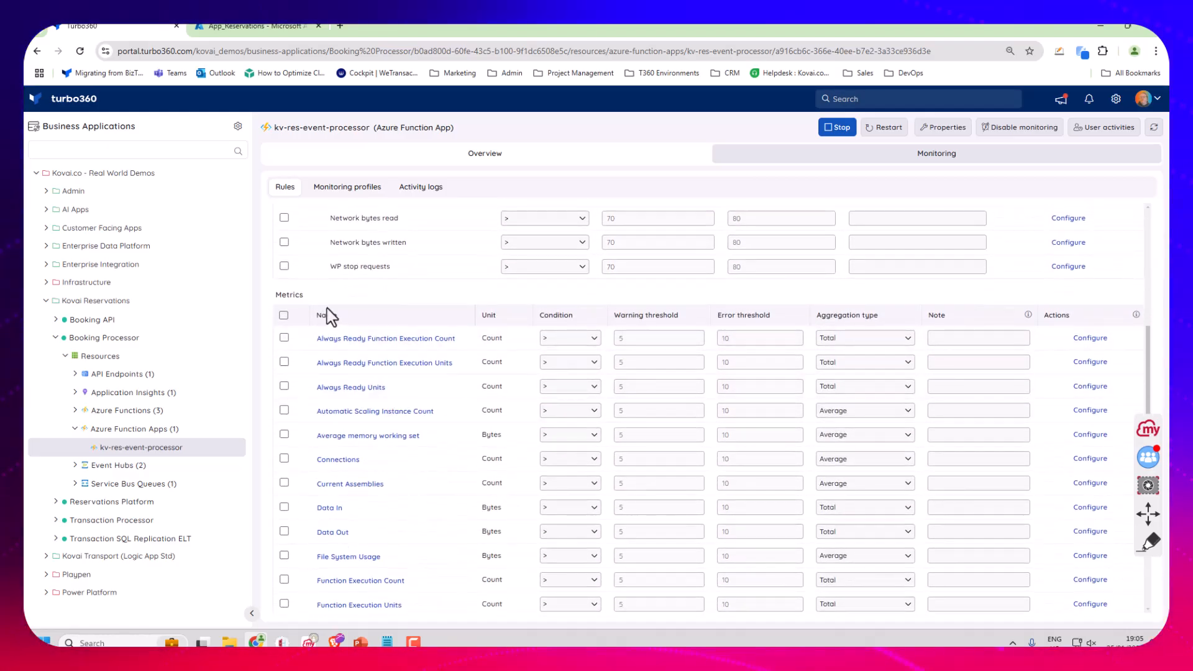
pyautogui.scroll(8, 391, 311)
# Step: Examine the State rule in the Kovai Reservations monitoring profile applied to kv-res-event-processor, and close the profile
pyautogui.click(362, 196)
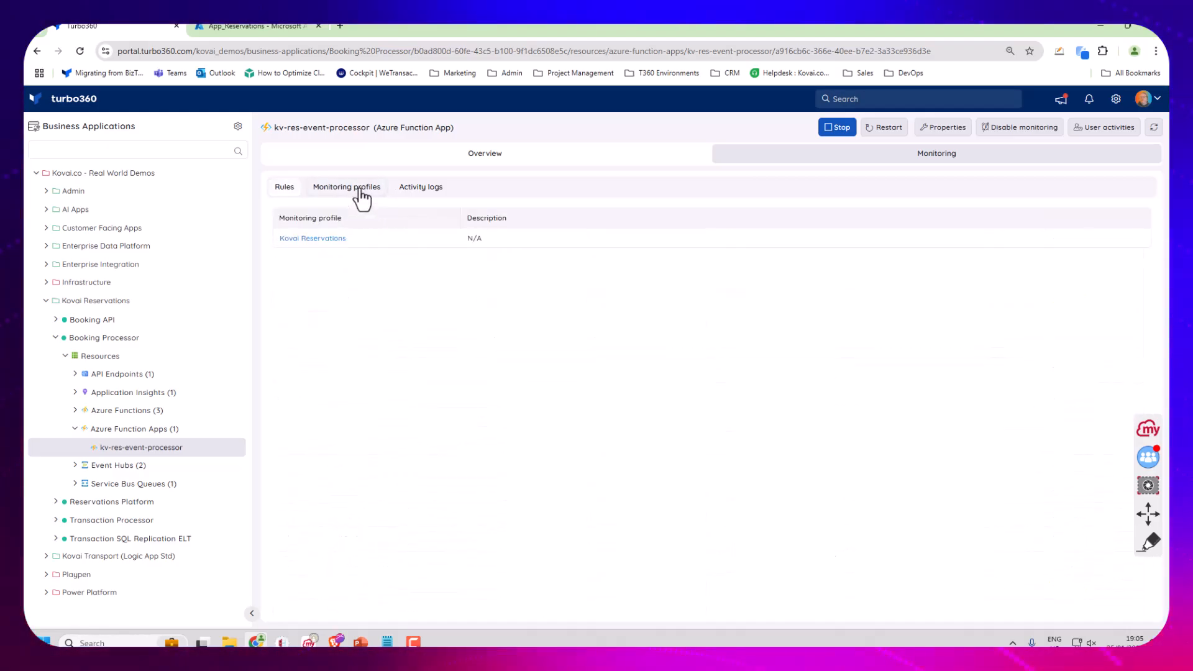
pyautogui.click(328, 242)
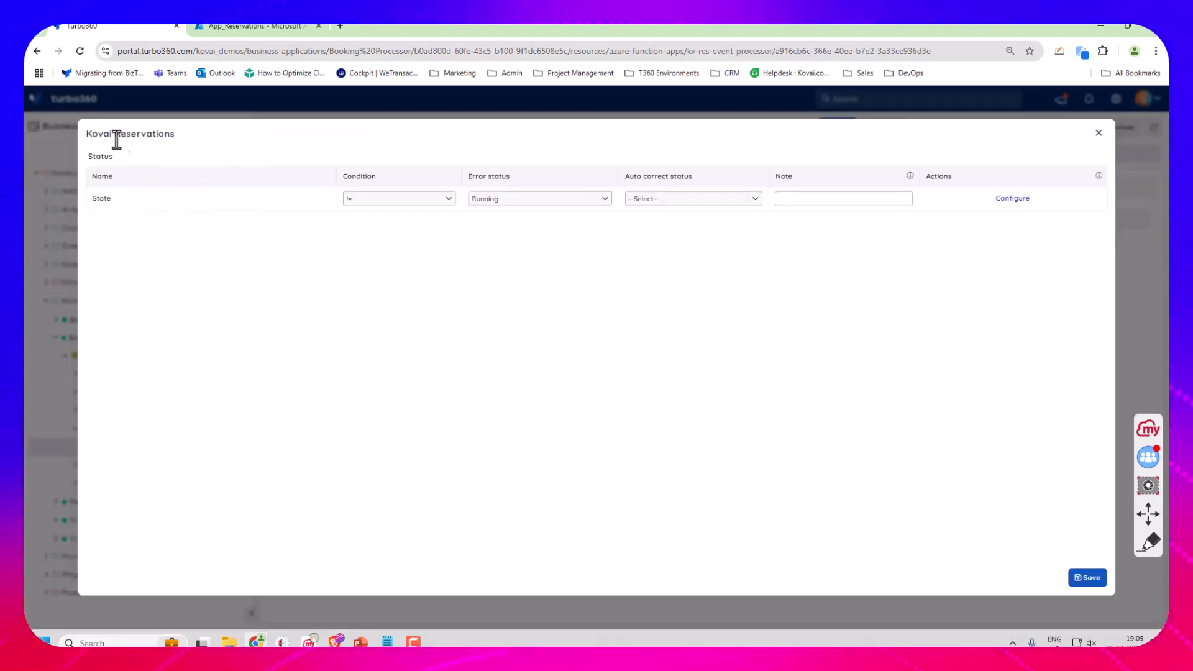
pyautogui.moveTo(119, 134); pyautogui.dragTo(172, 137)
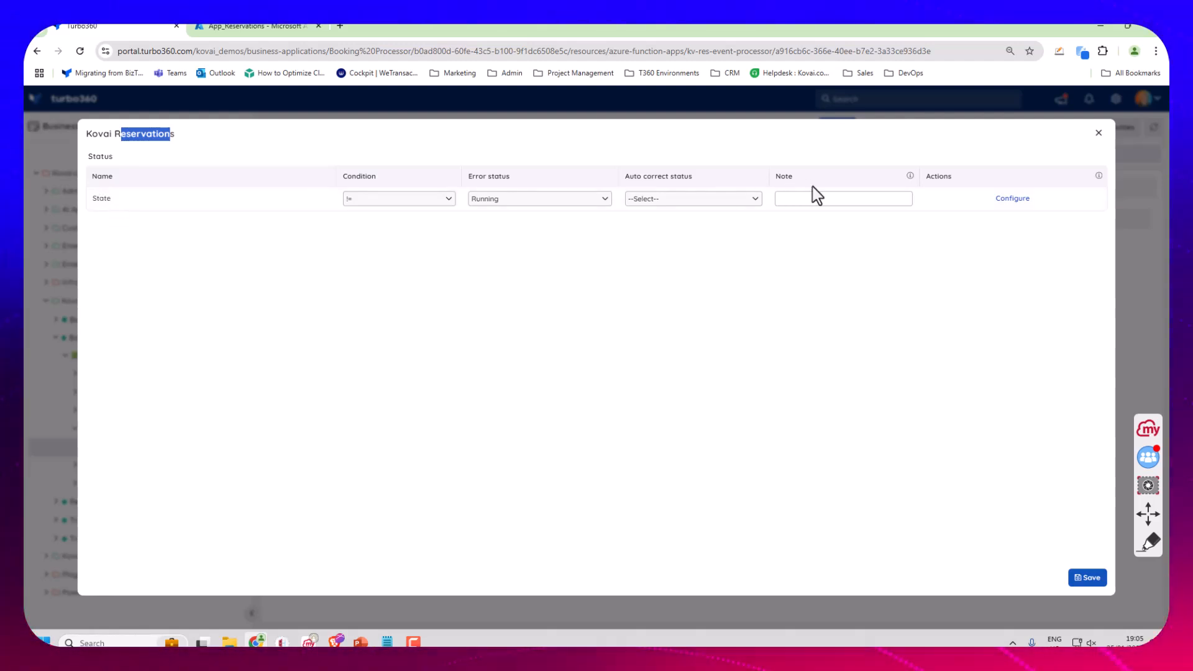
pyautogui.click(1098, 134)
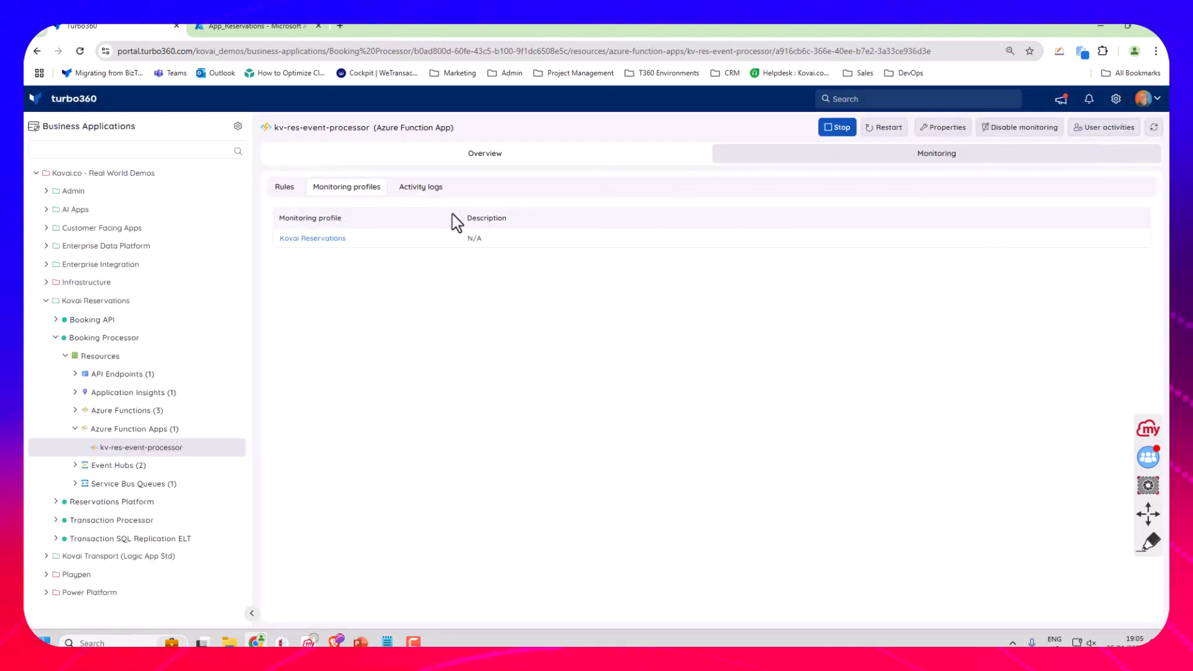
# Step: Select kv-res-event-processor's Http Server Errors metric rule with a warning threshold of 10, an error threshold of 20 and Average aggregation
pyautogui.click(287, 187)
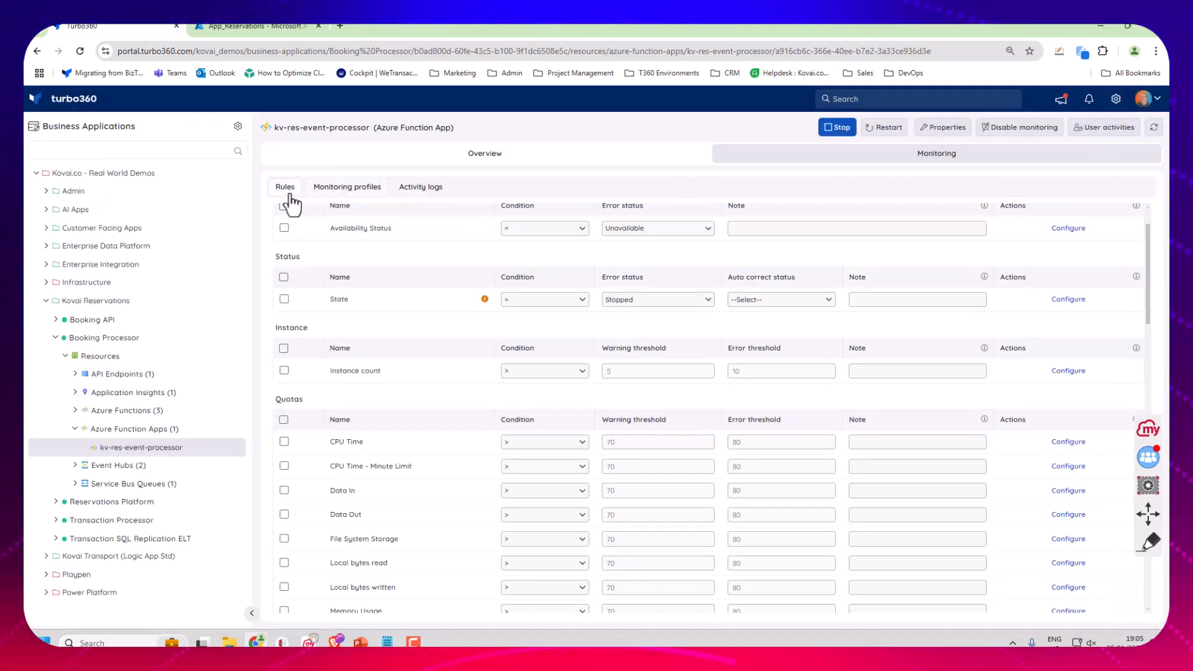
pyautogui.scroll(-10, 378, 367)
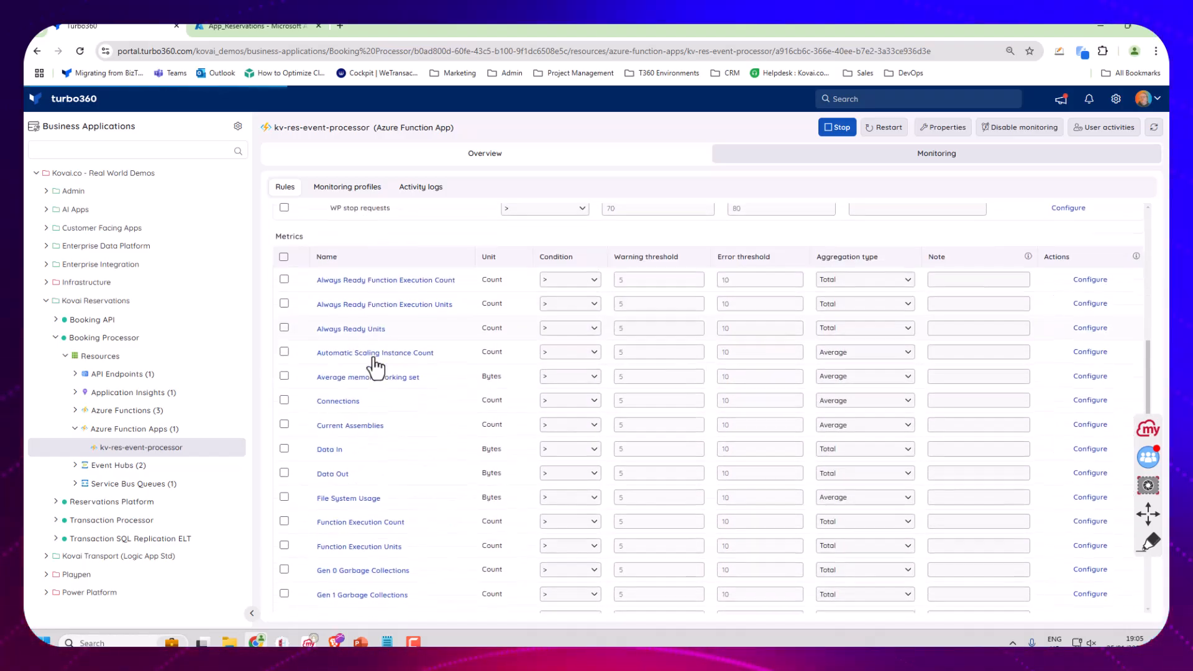
pyautogui.scroll(-2, 378, 368)
pyautogui.scroll(-1, 392, 348)
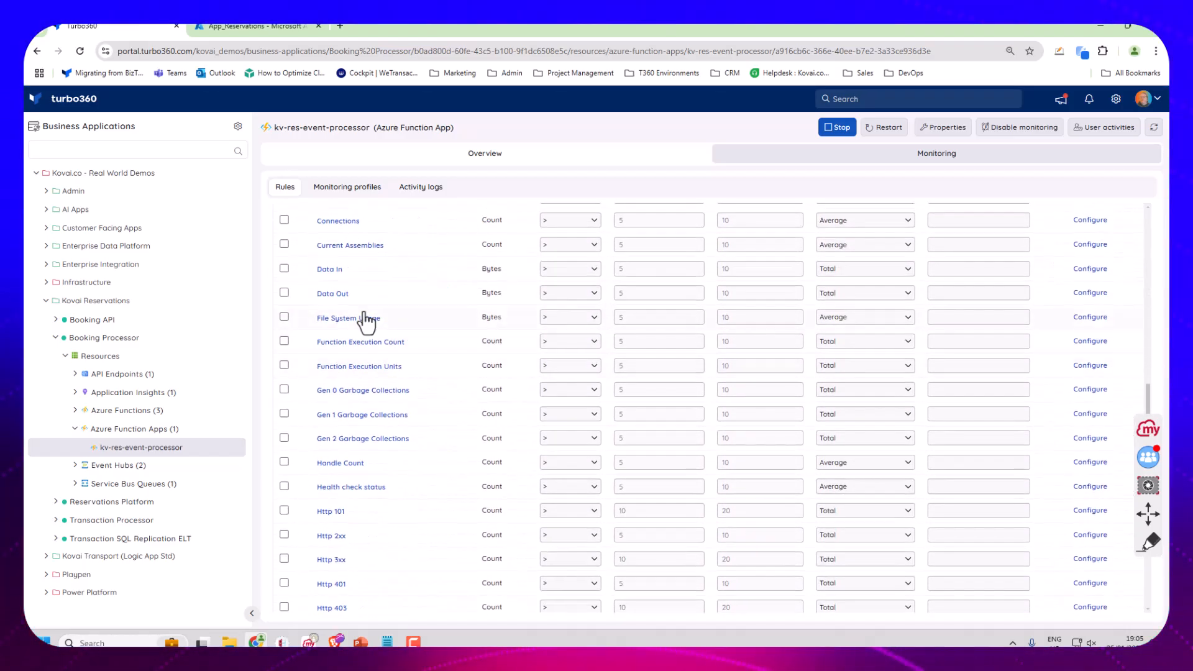
pyautogui.scroll(-8, 391, 361)
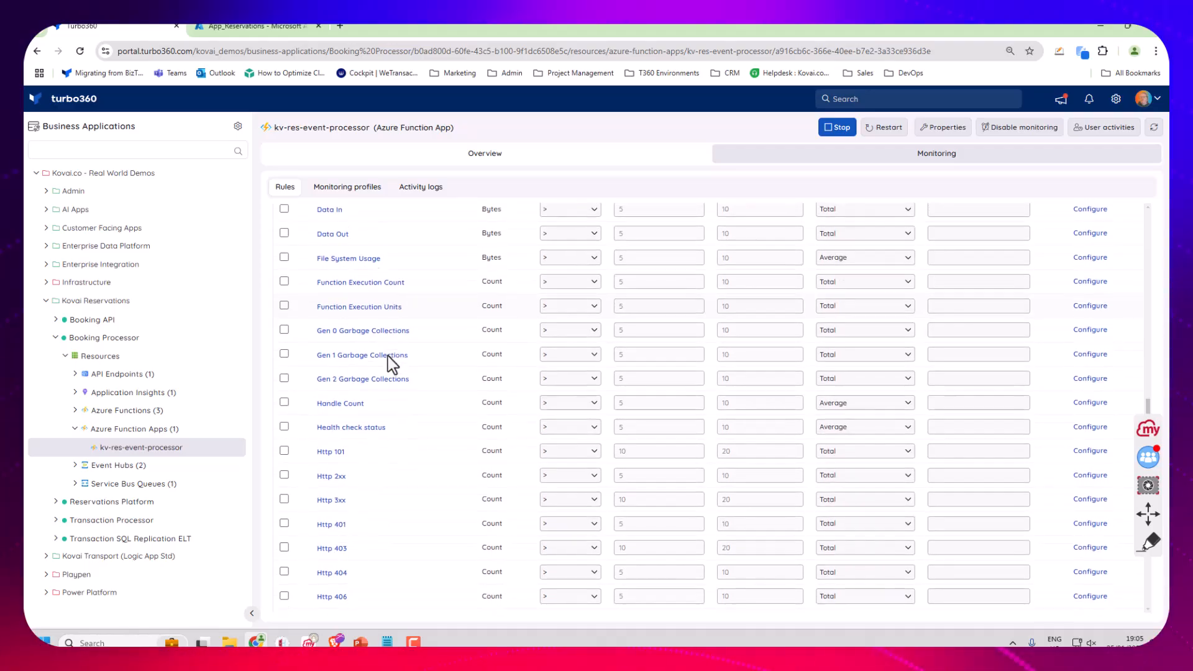
pyautogui.scroll(3, 389, 372)
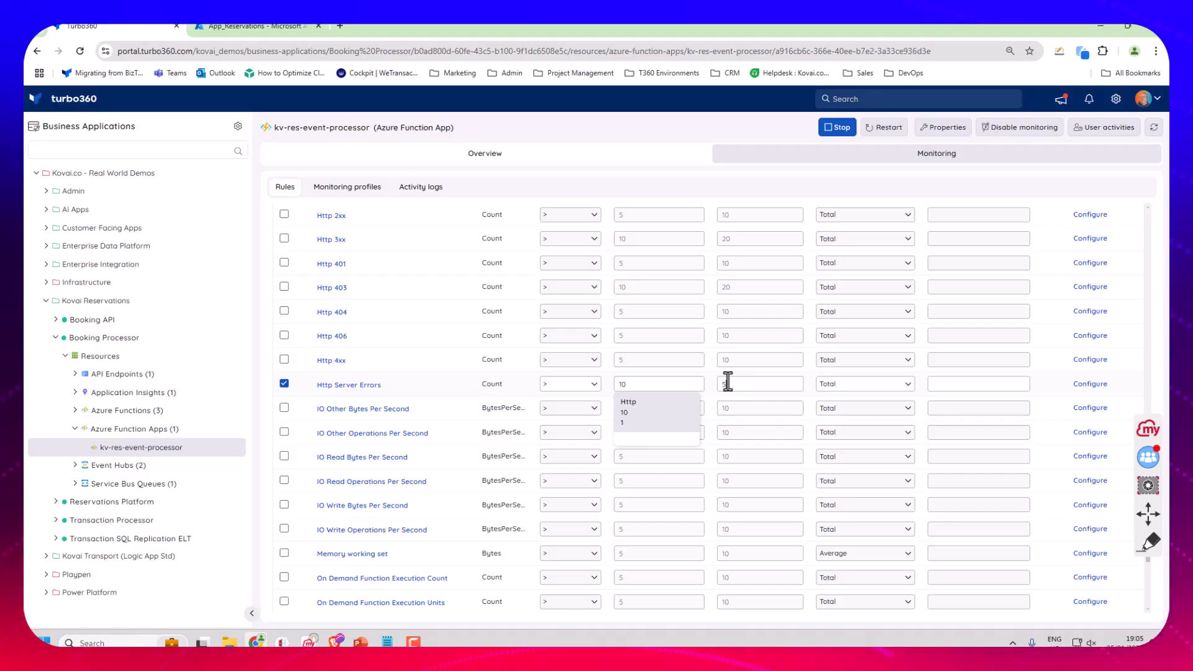
pyautogui.press('BackSpace')
pyautogui.write('25')
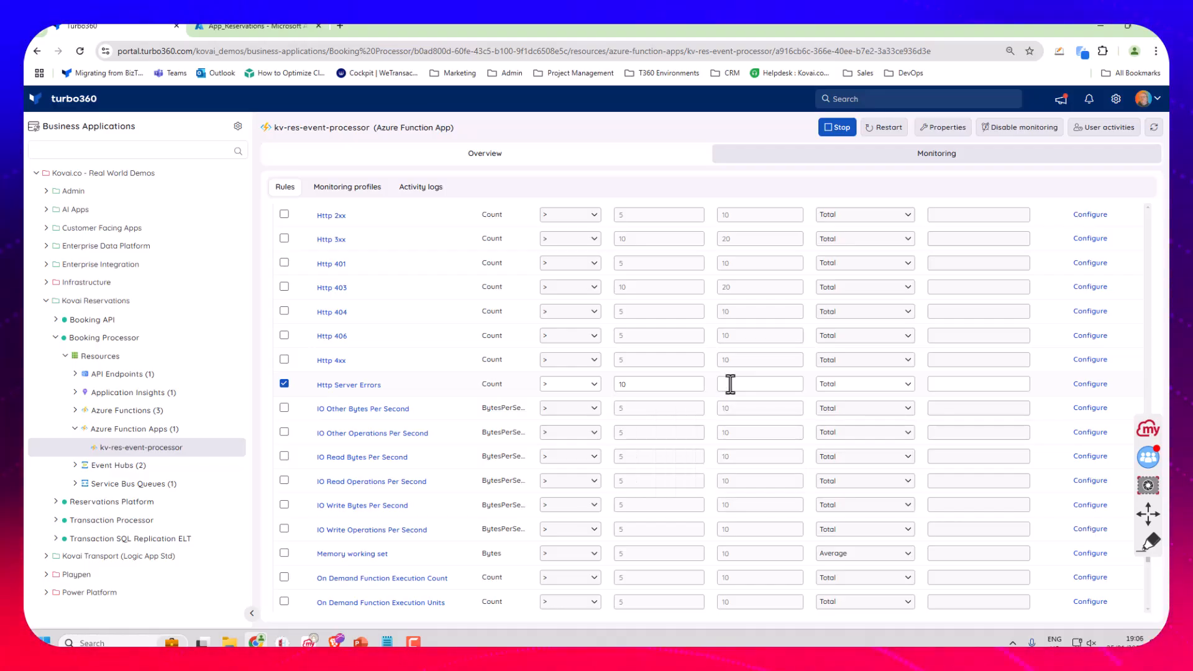
pyautogui.write('20')
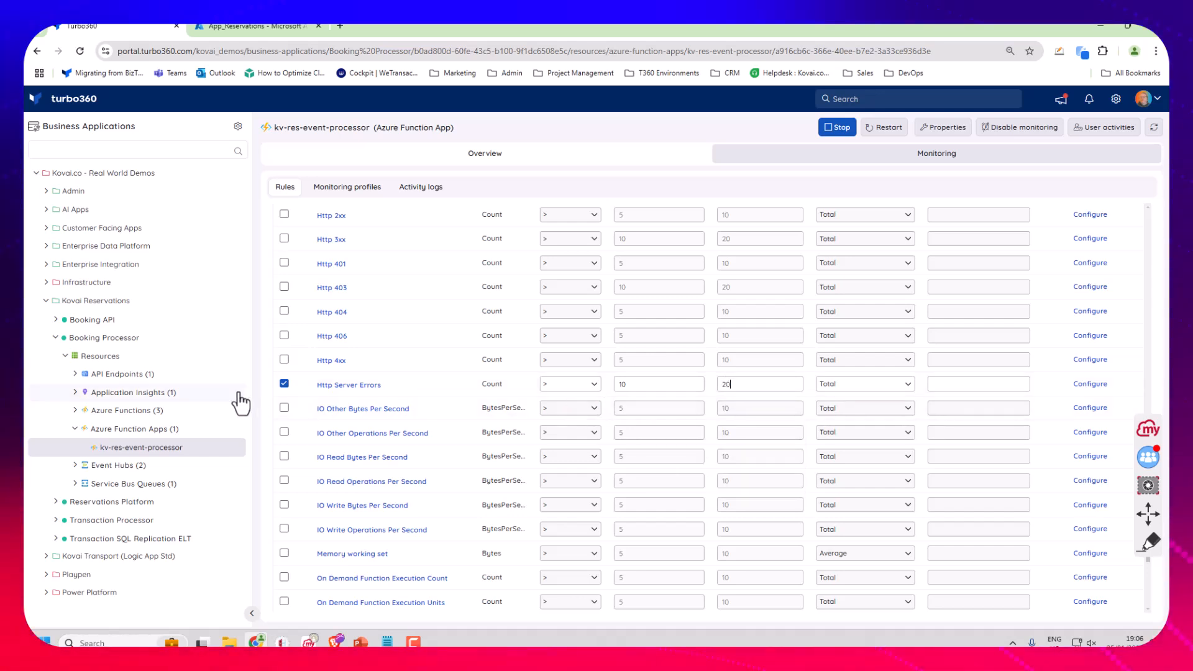
pyautogui.click(900, 388)
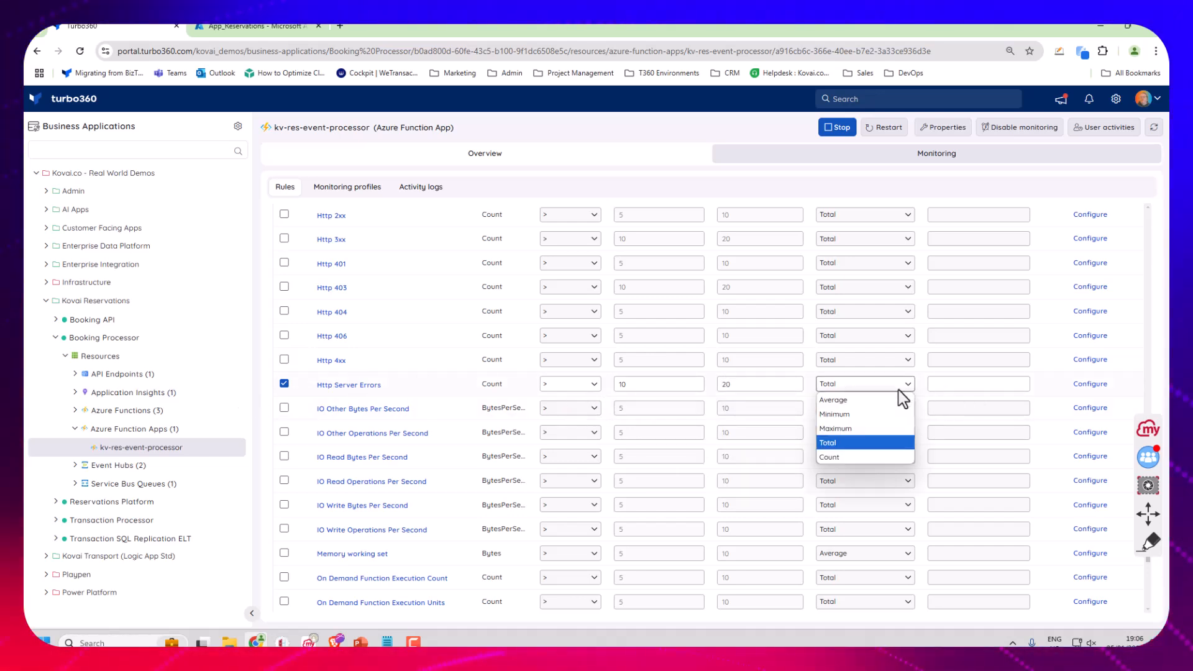
pyautogui.click(846, 400)
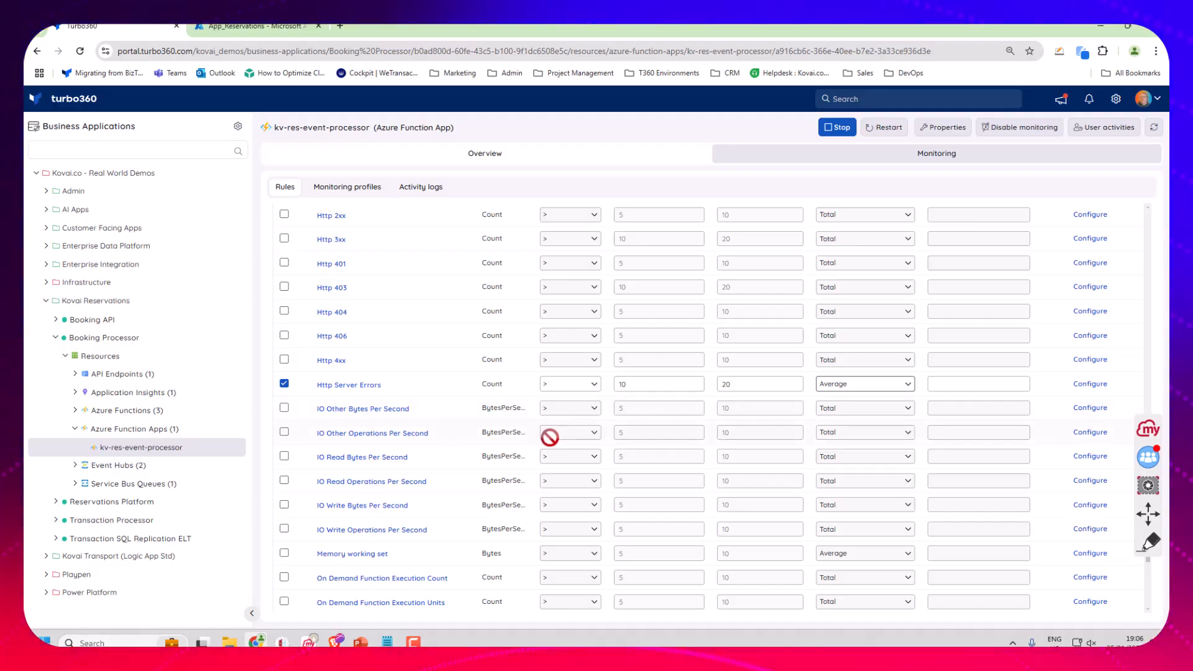
# Step: Look over kv-res-event-processor's remaining metric and quota rules, and save the monitoring rules
pyautogui.scroll(-2, 466, 444)
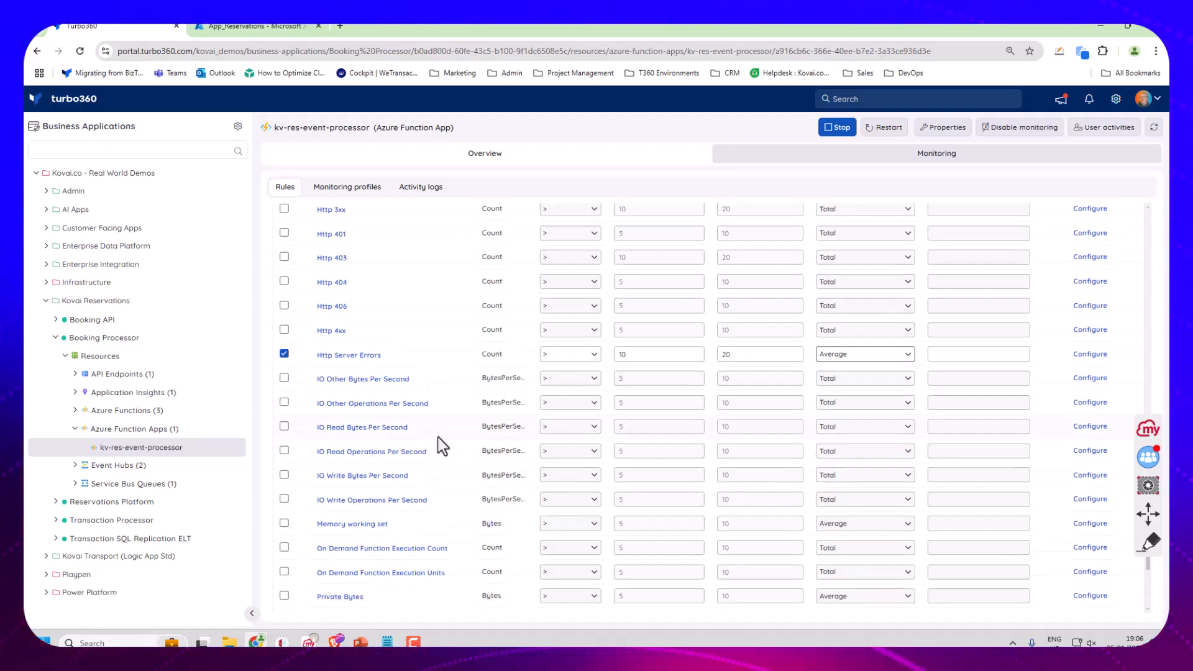
pyautogui.scroll(-1, 444, 438)
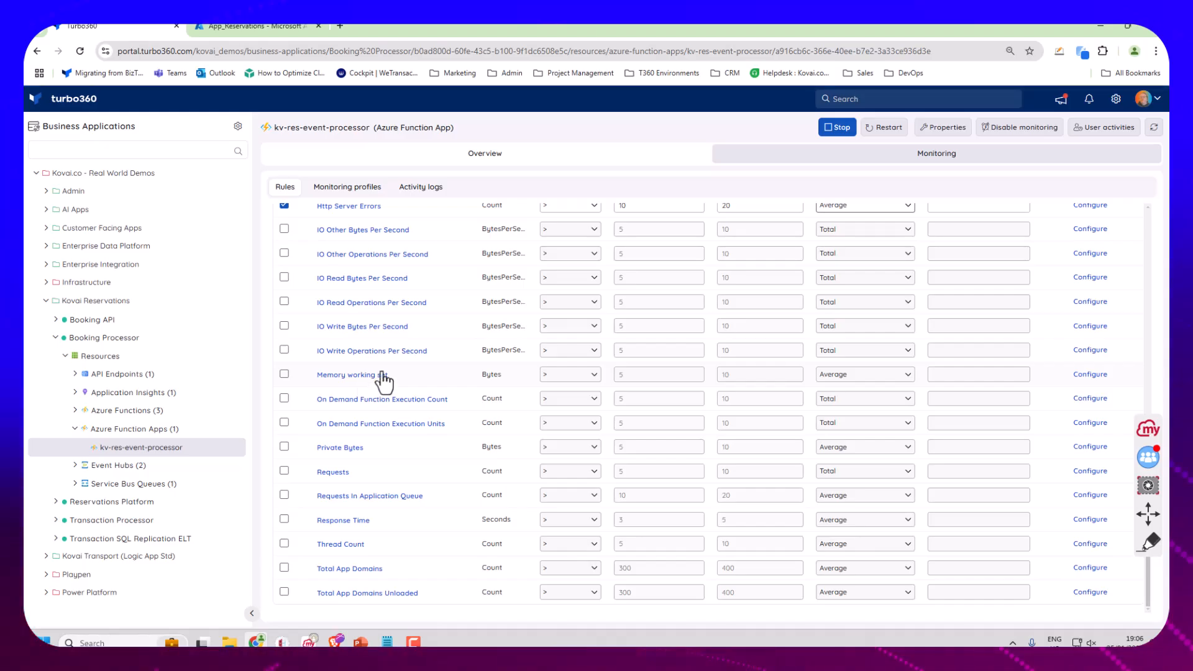
pyautogui.scroll(4, 412, 399)
pyautogui.scroll(5, 426, 413)
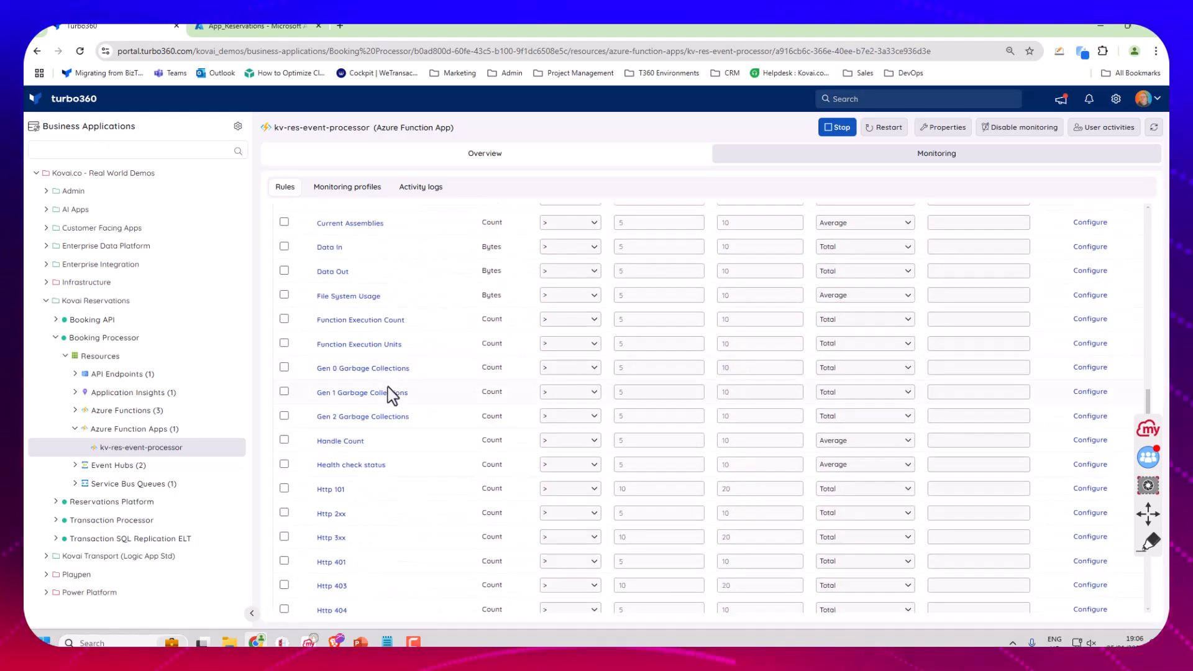
pyautogui.scroll(5, 389, 393)
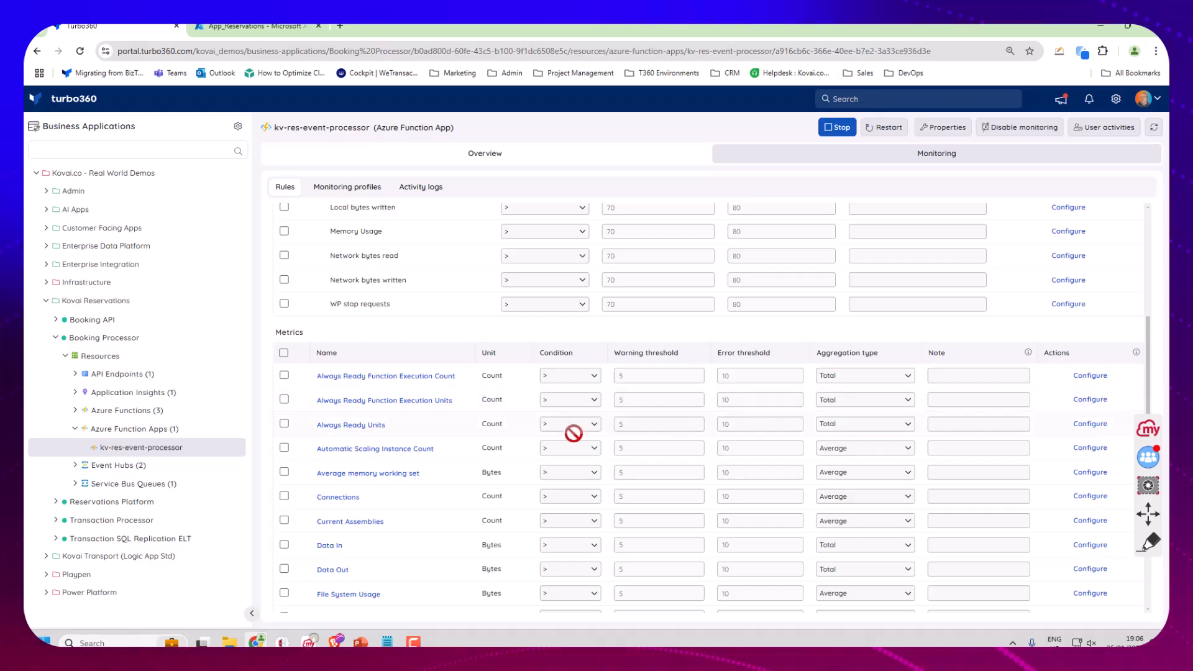
pyautogui.scroll(6, 995, 307)
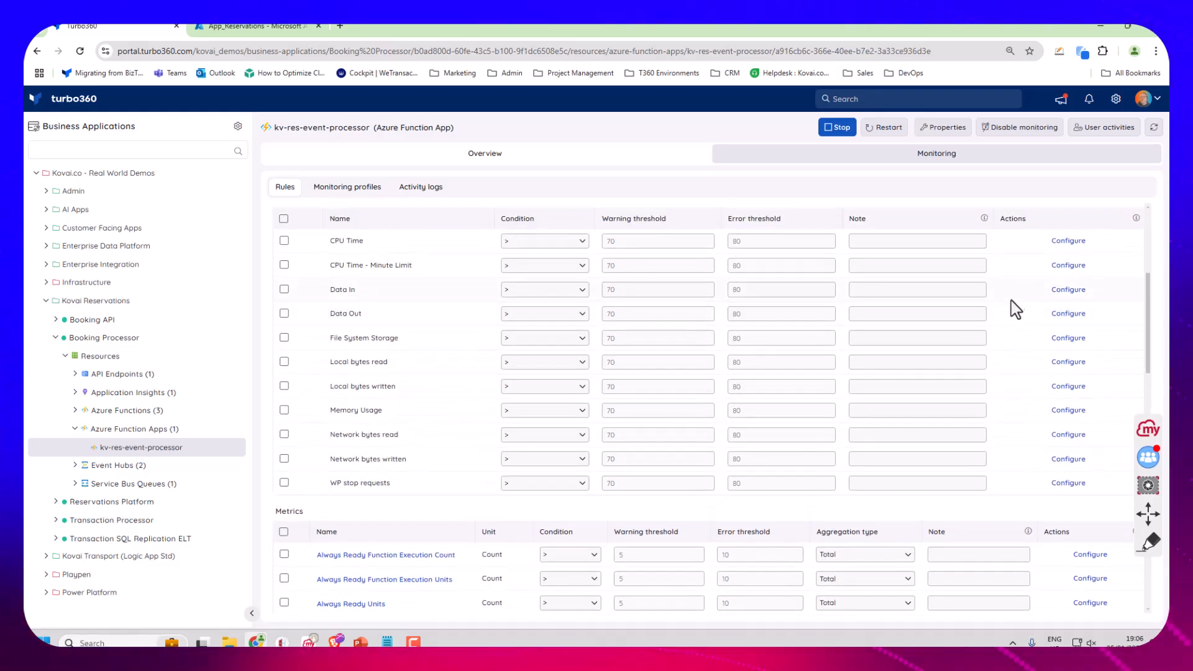
pyautogui.scroll(2, 994, 332)
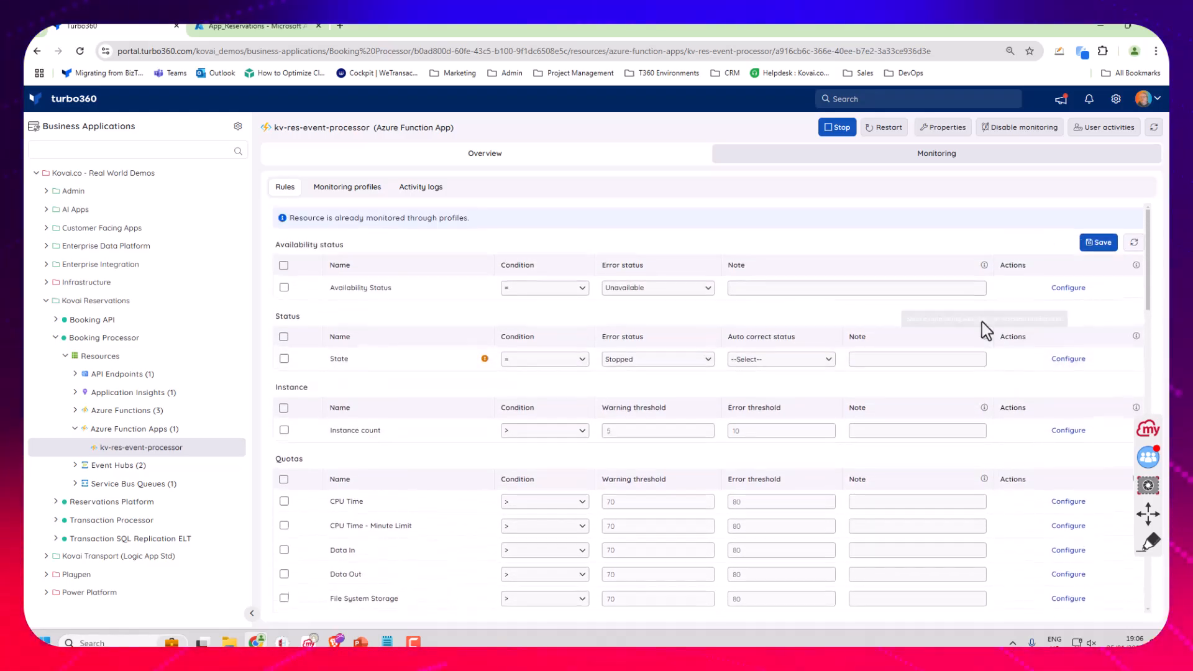
pyautogui.click(1097, 243)
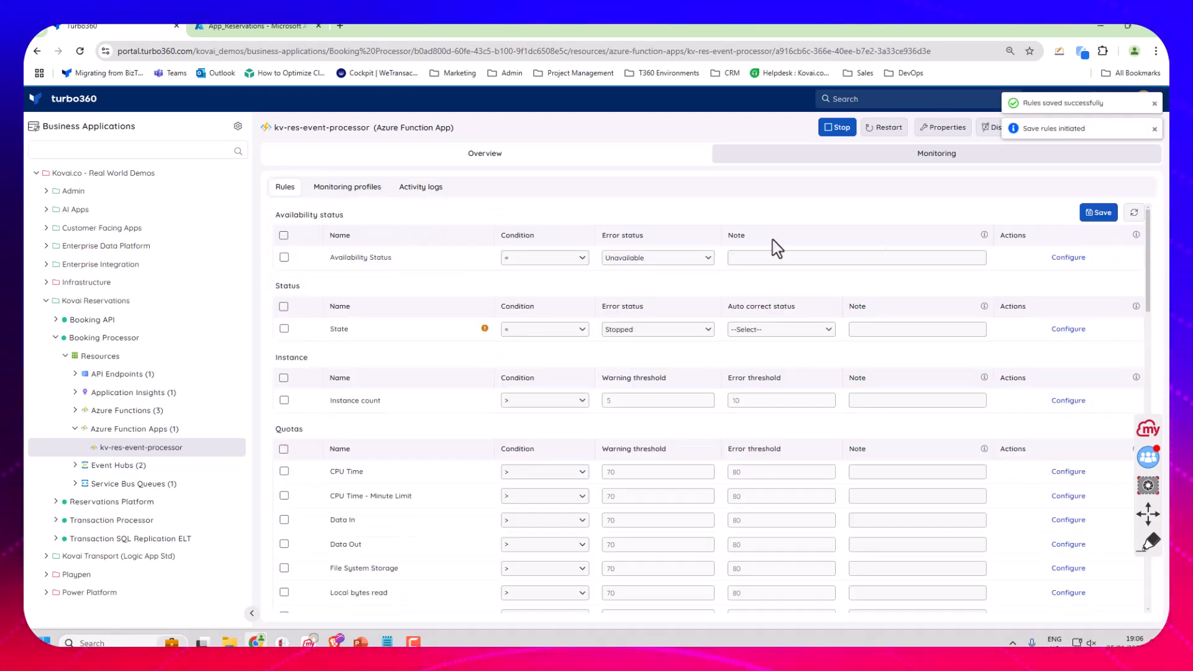
# Step: Try configuring a Count widget for the Function Execution Units metric on kv-res-event-processor's overview dashboard, and discard the dashboard changes
pyautogui.click(533, 160)
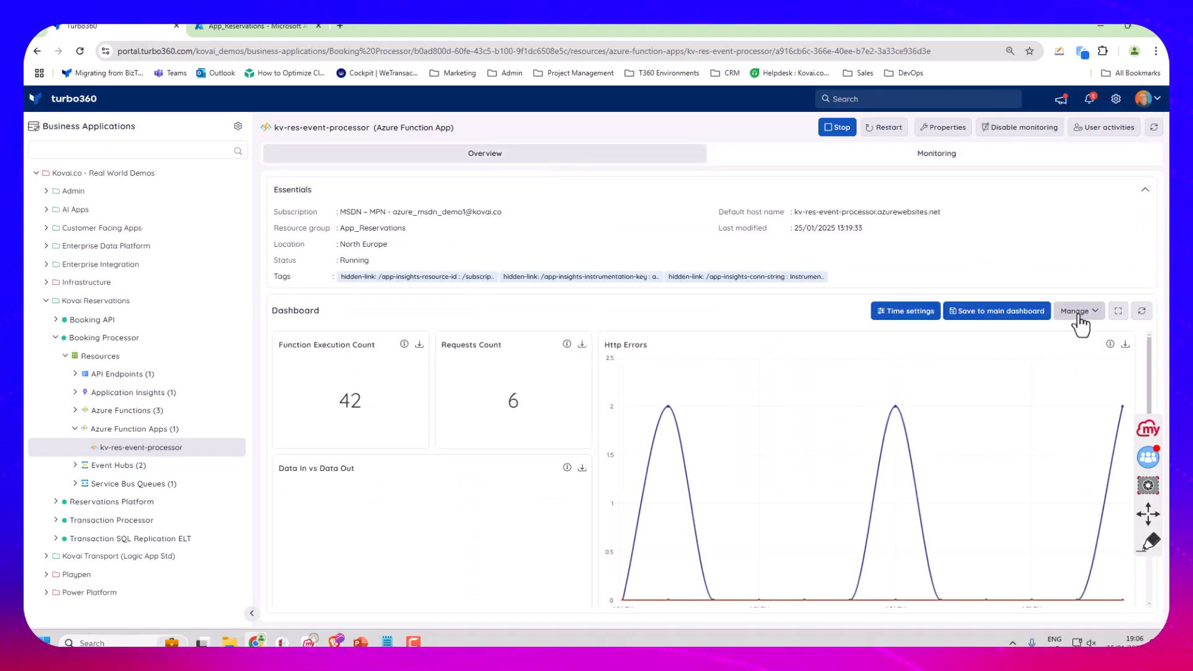
pyautogui.scroll(-5, 825, 388)
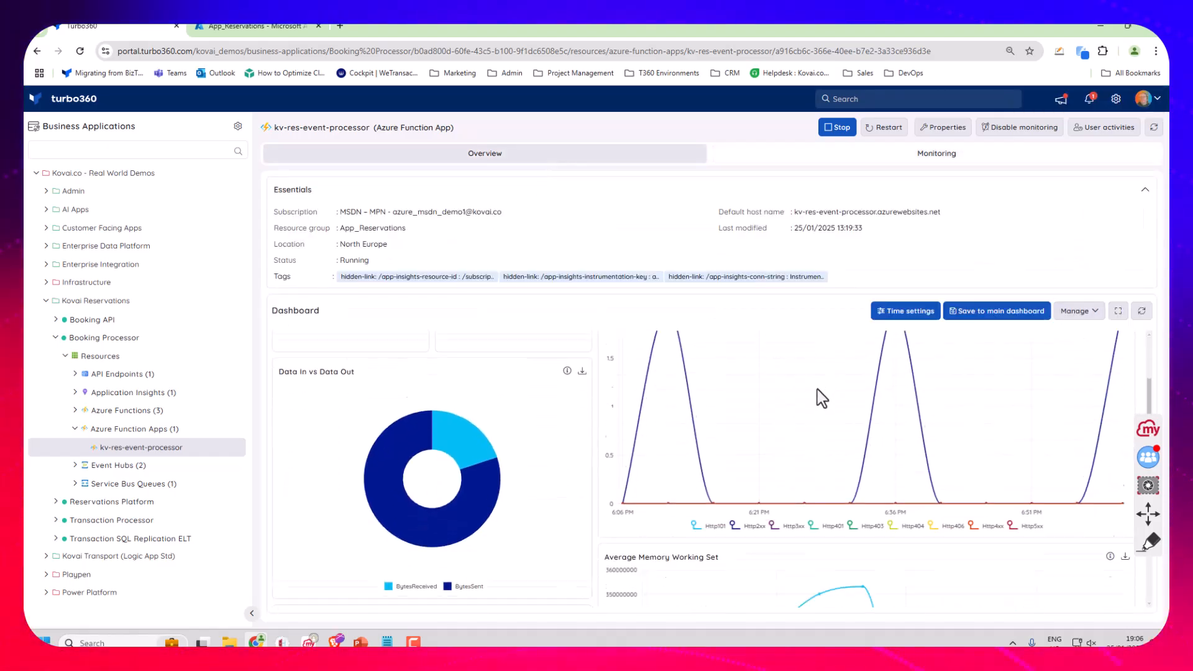
pyautogui.click(1079, 331)
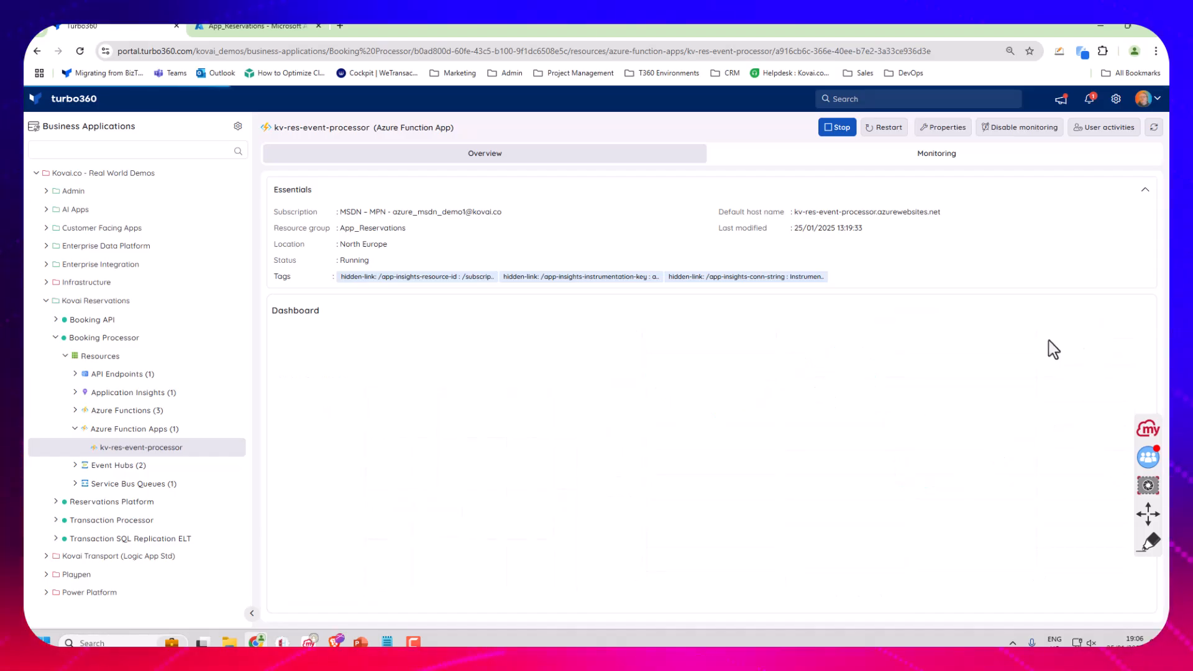
pyautogui.click(1018, 311)
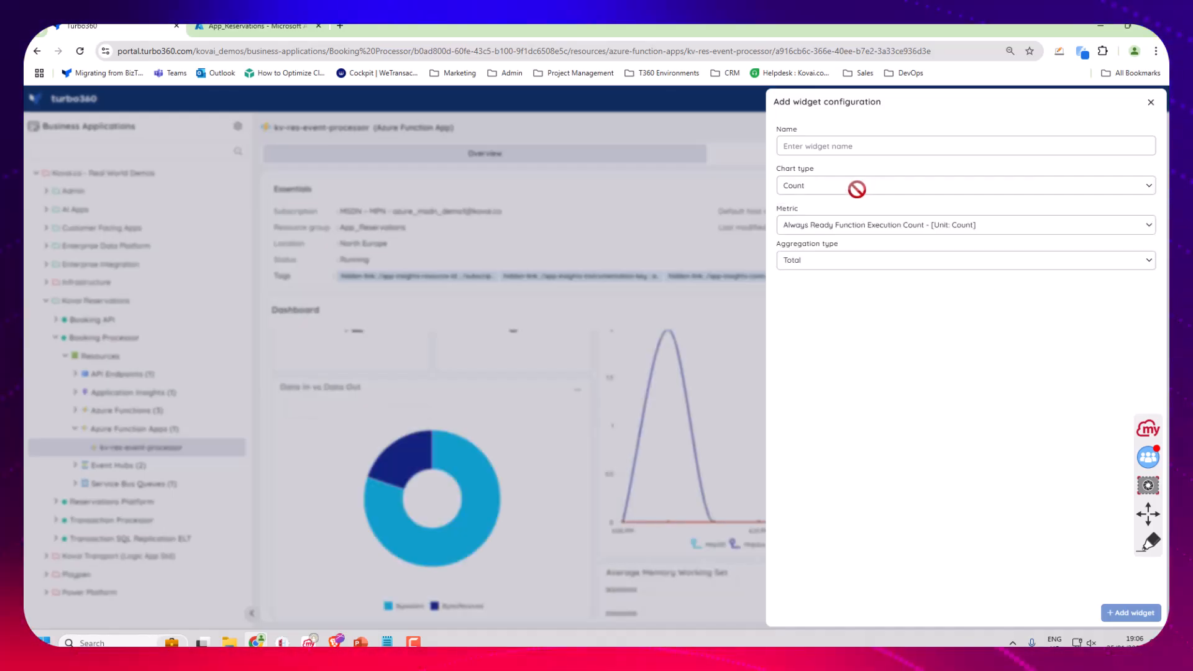
pyautogui.click(869, 230)
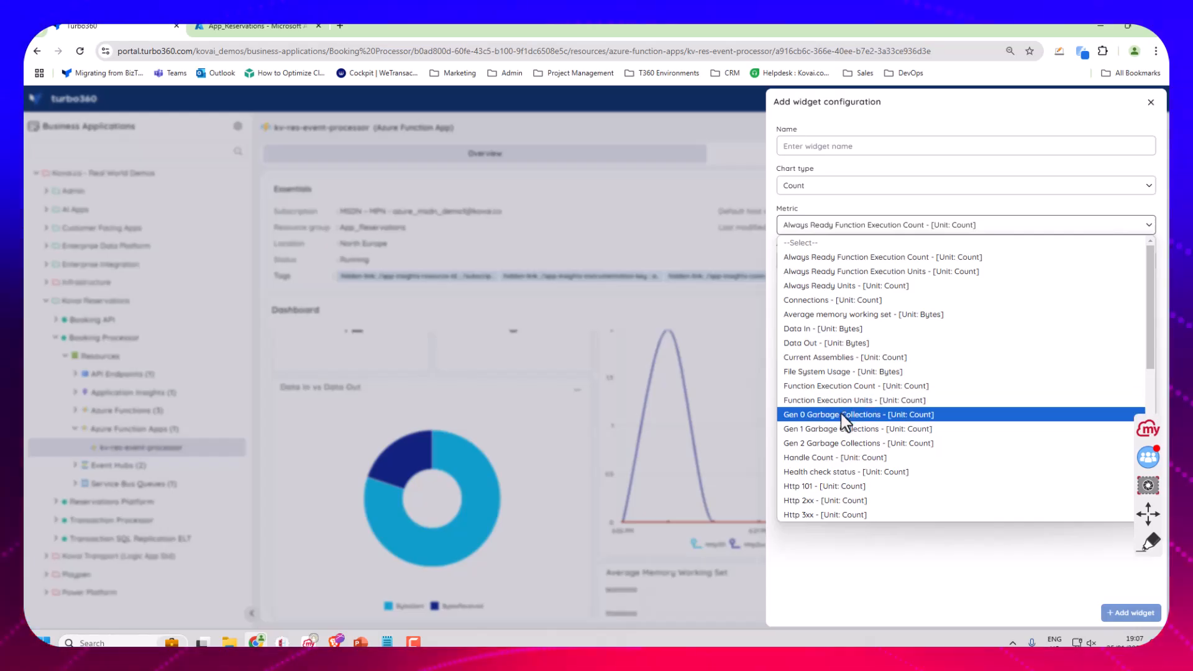
pyautogui.click(855, 405)
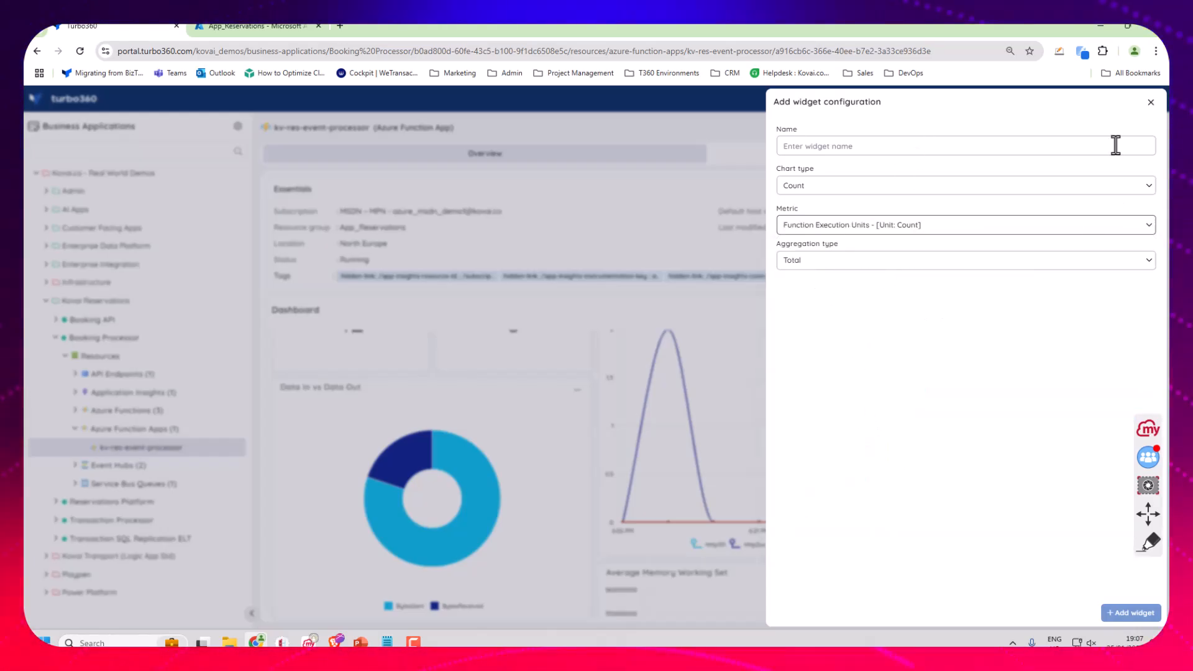
pyautogui.click(1151, 102)
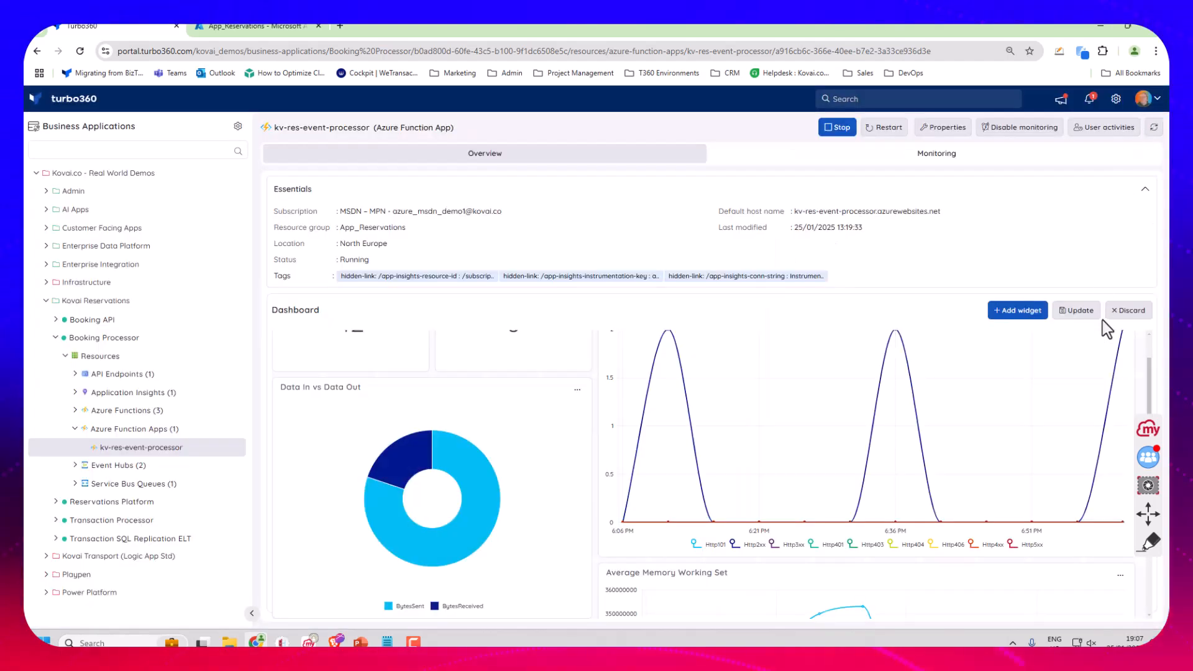
pyautogui.click(1129, 310)
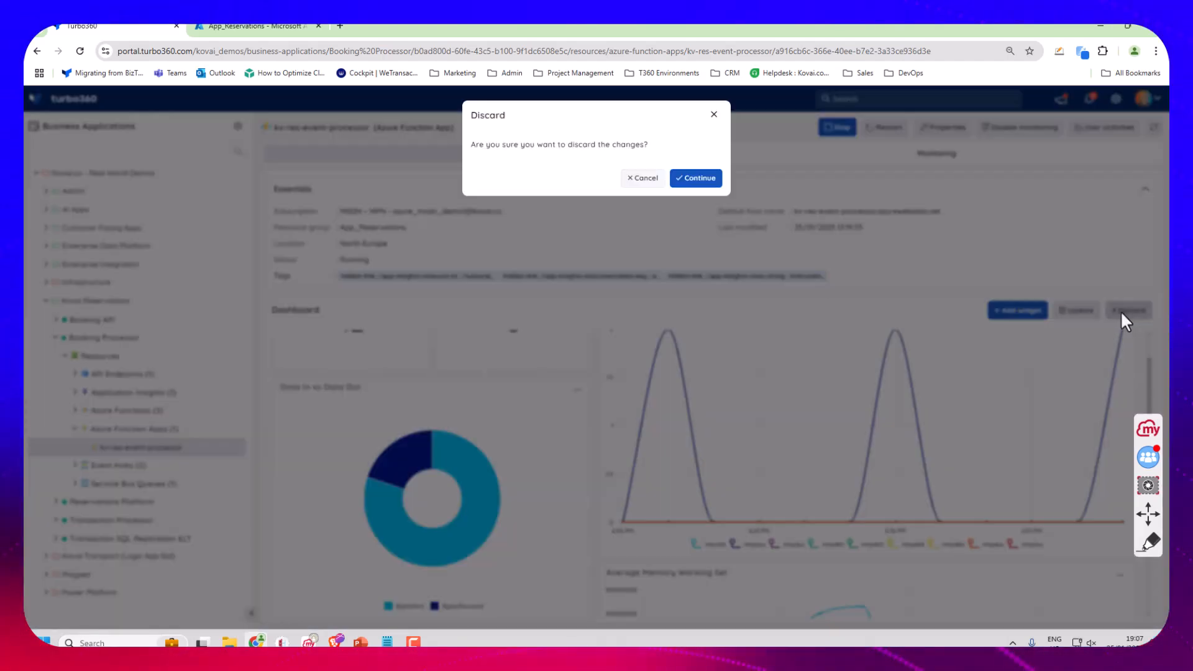
pyautogui.click(682, 181)
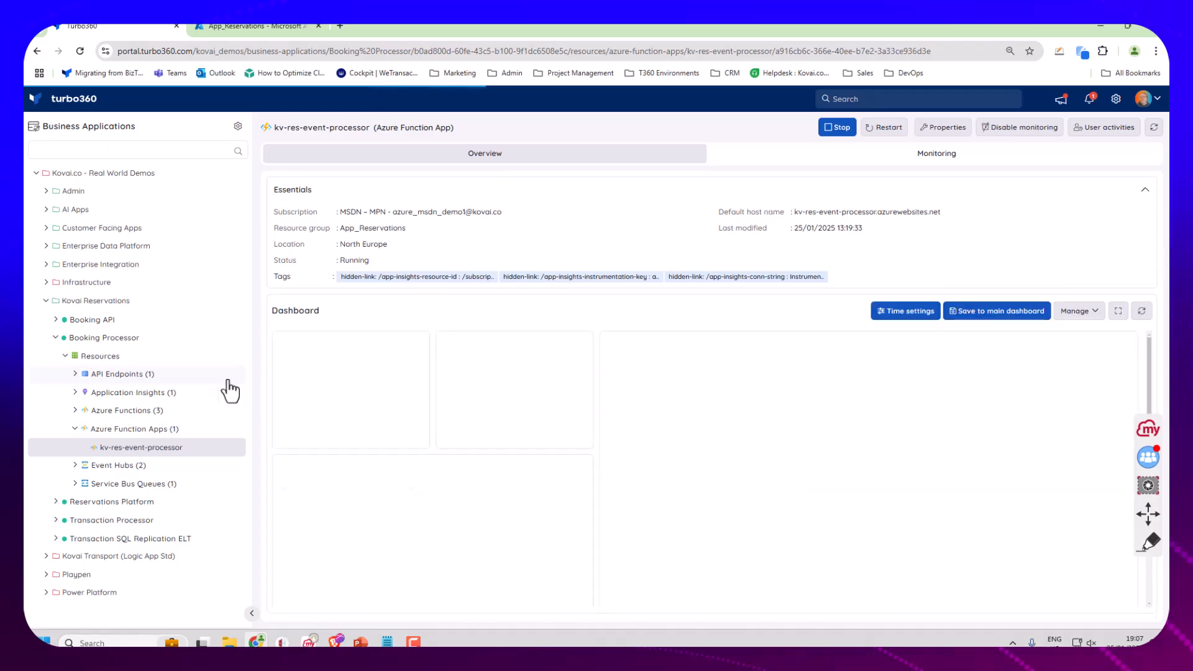
# Step: List Booking Processor's Azure Functions and examine ReservationsProcessNew's monitor status details for failed invocations and disabled state
pyautogui.click(74, 429)
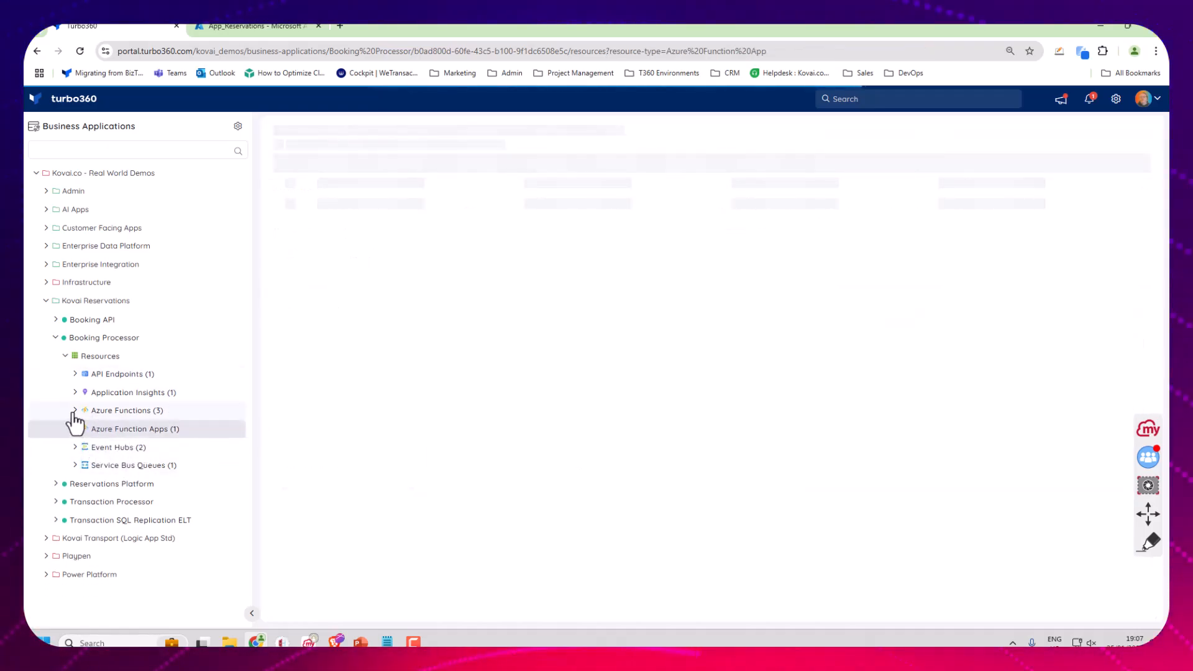
pyautogui.click(75, 412)
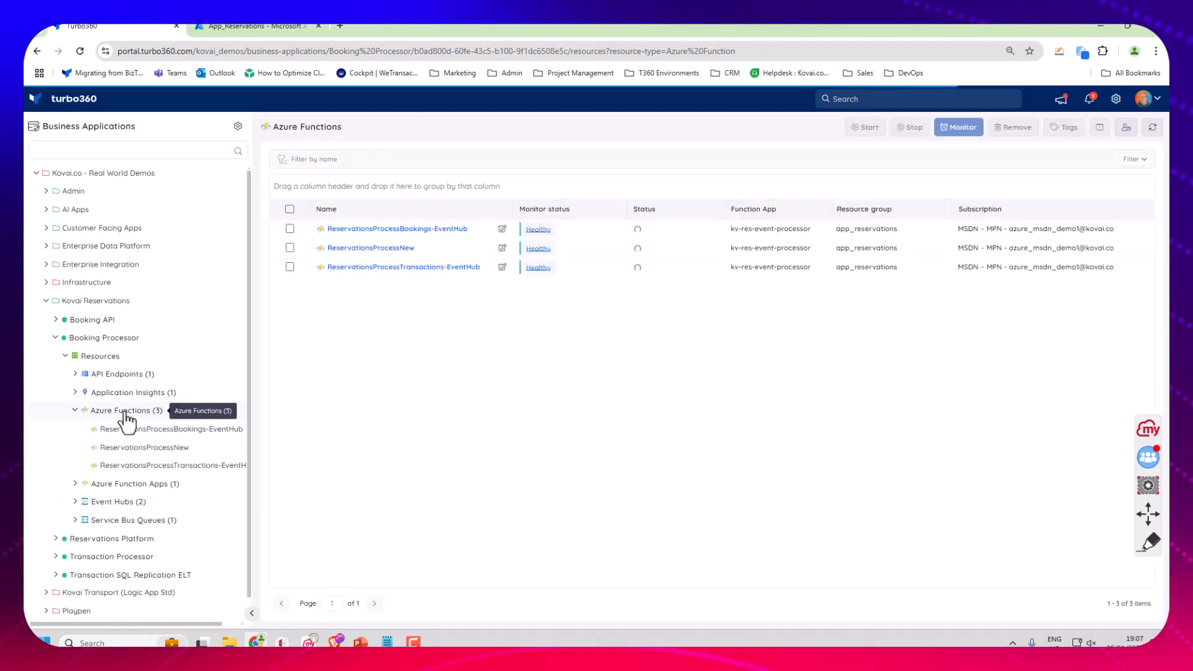
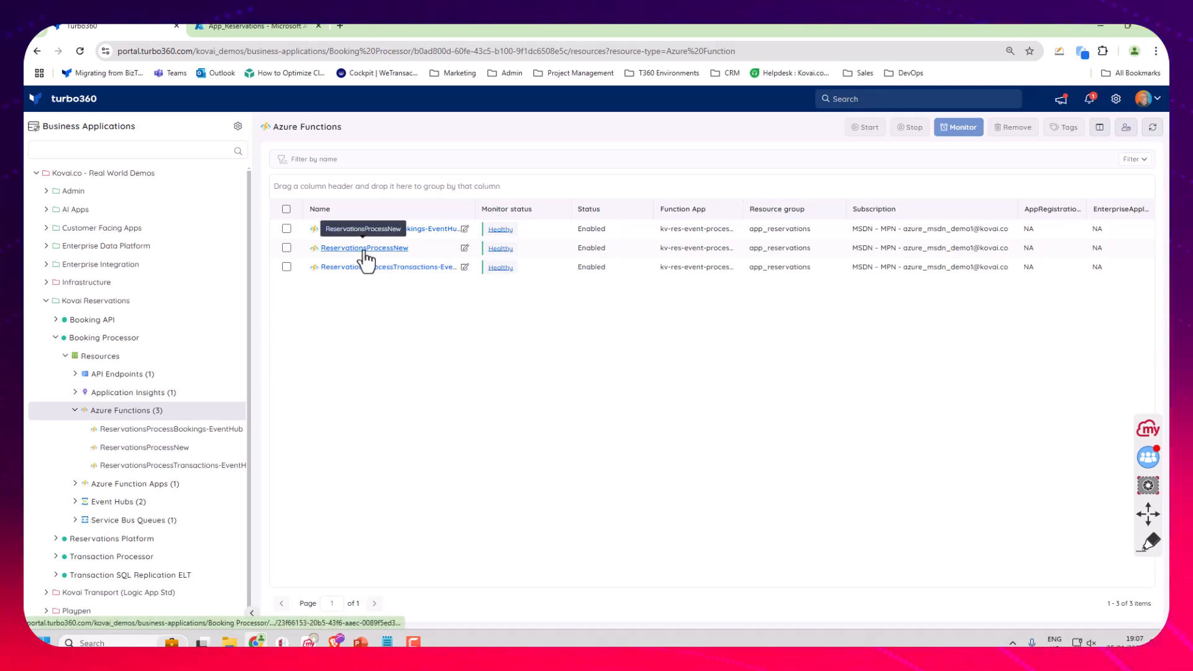
pyautogui.click(497, 252)
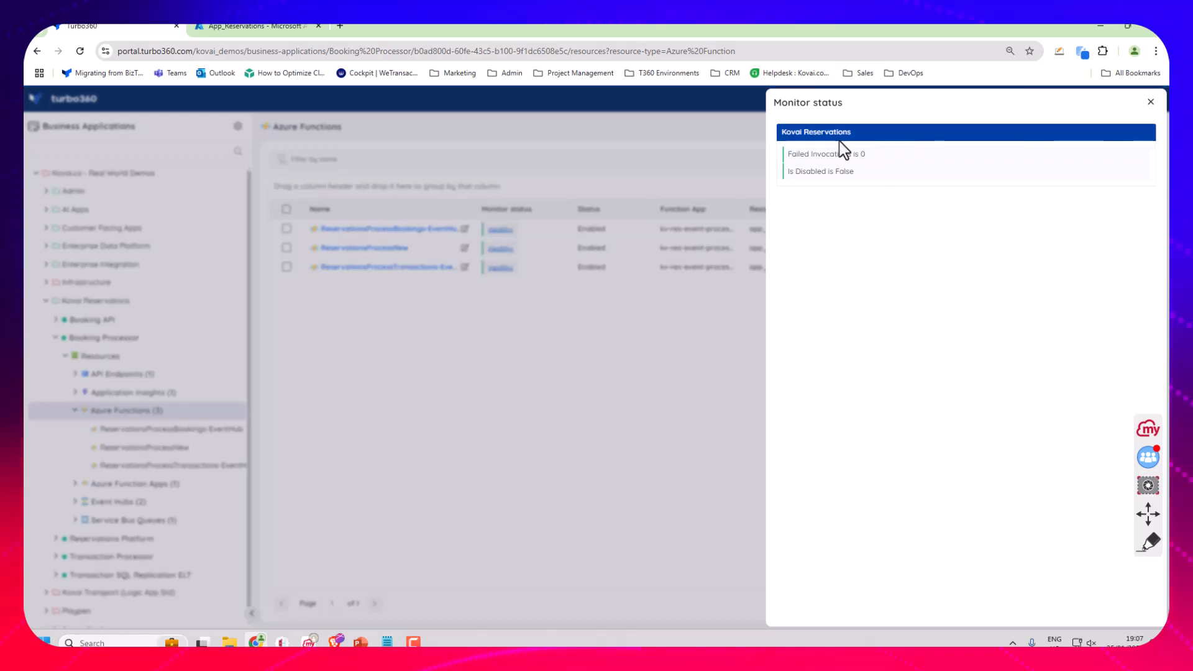
pyautogui.moveTo(788, 154); pyautogui.dragTo(816, 155)
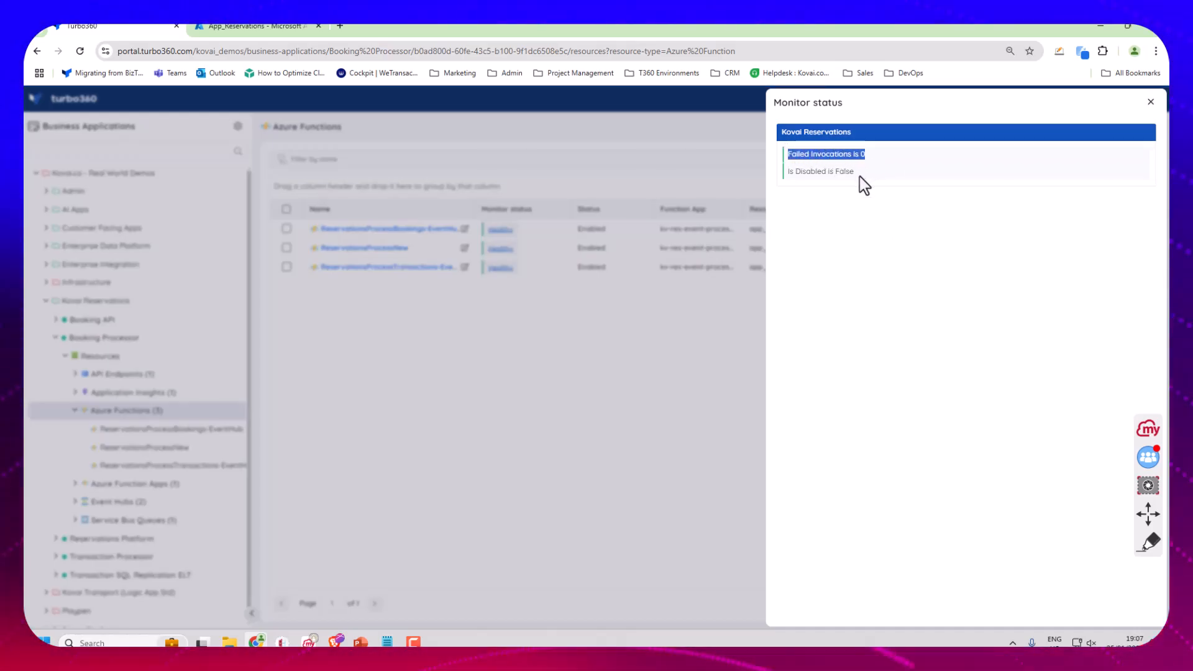
pyautogui.moveTo(839, 177); pyautogui.dragTo(788, 171)
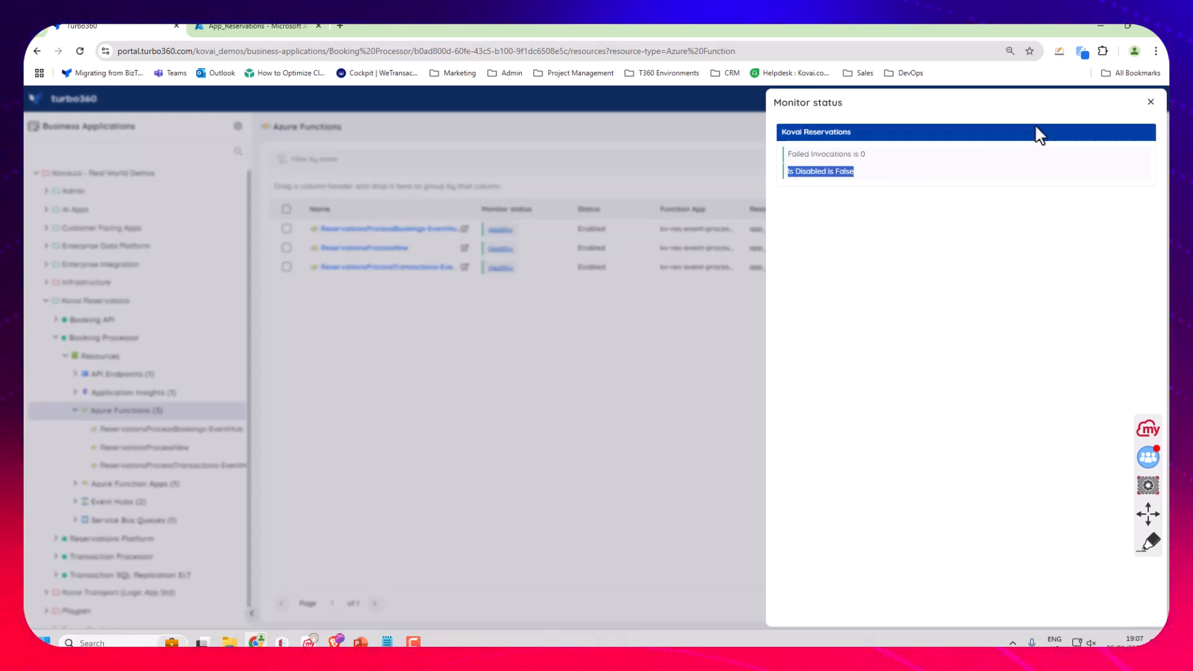
pyautogui.click(1151, 102)
# Step: Open ReservationsProcessNew and configure a new dashboard widget named Requests with the Line chart type
pyautogui.click(376, 248)
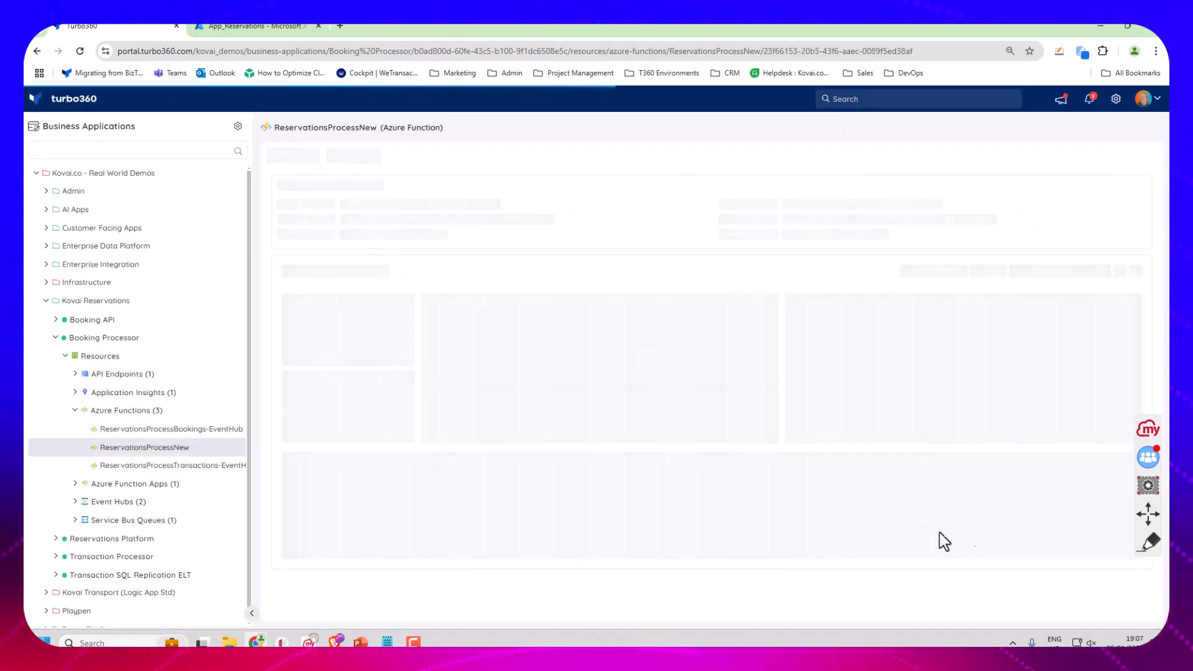
pyautogui.moveTo(1148, 516); pyautogui.dragTo(1153, 543)
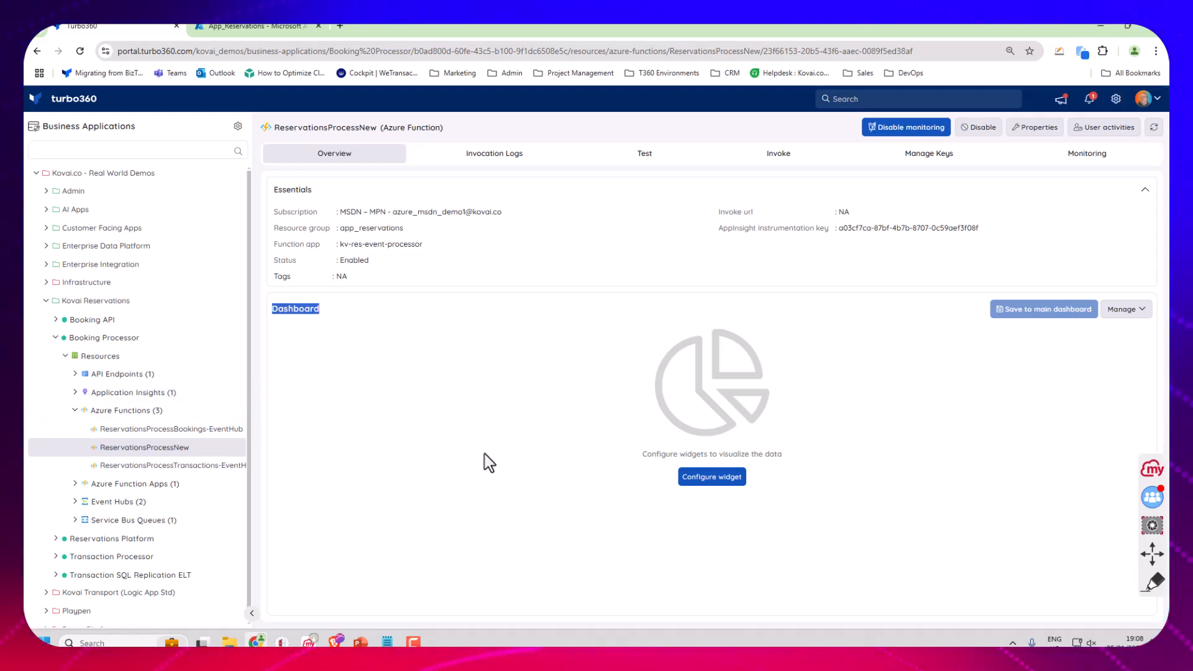
pyautogui.click(709, 484)
pyautogui.click(997, 313)
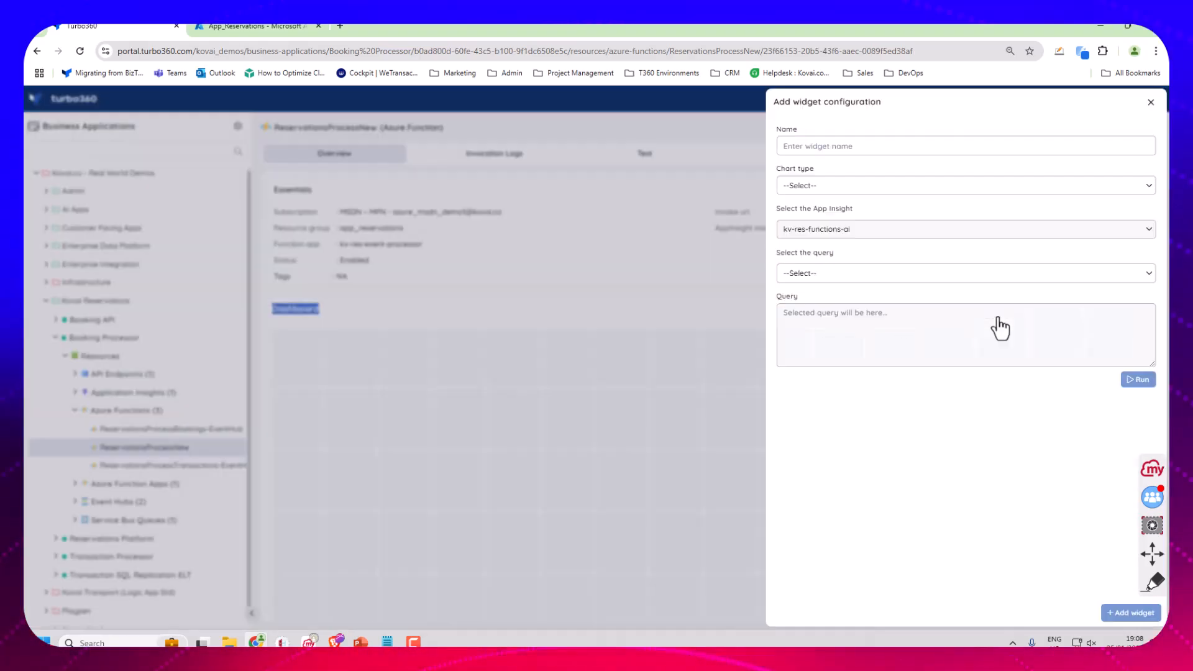
pyautogui.click(836, 189)
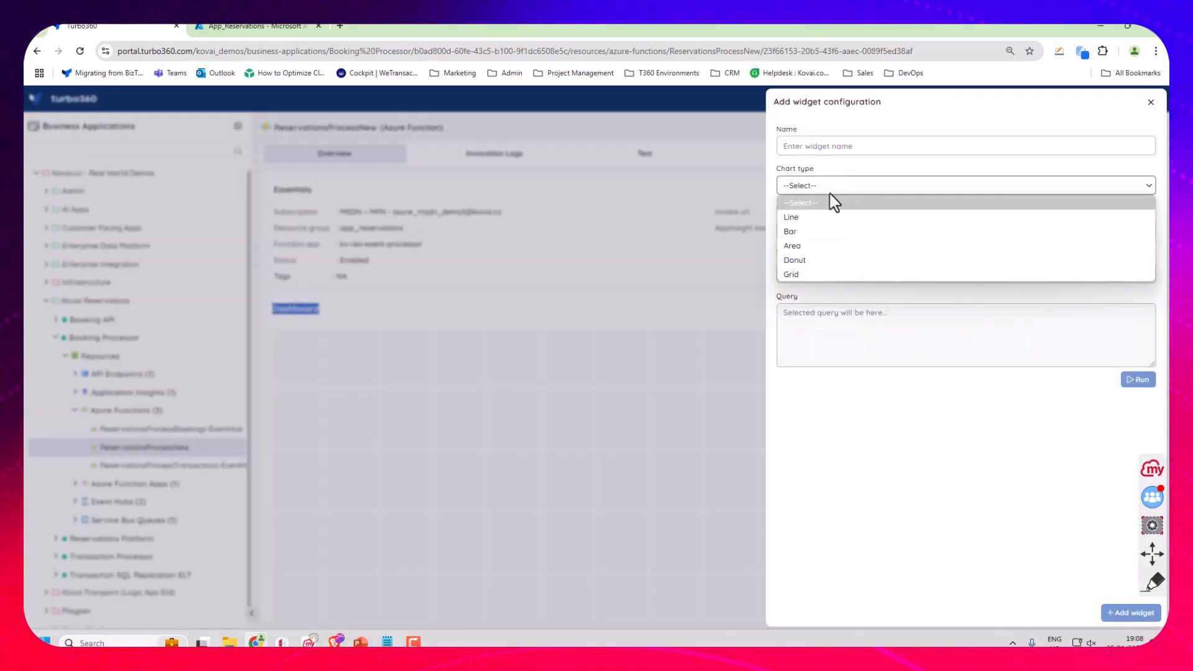
pyautogui.click(806, 219)
pyautogui.click(811, 144)
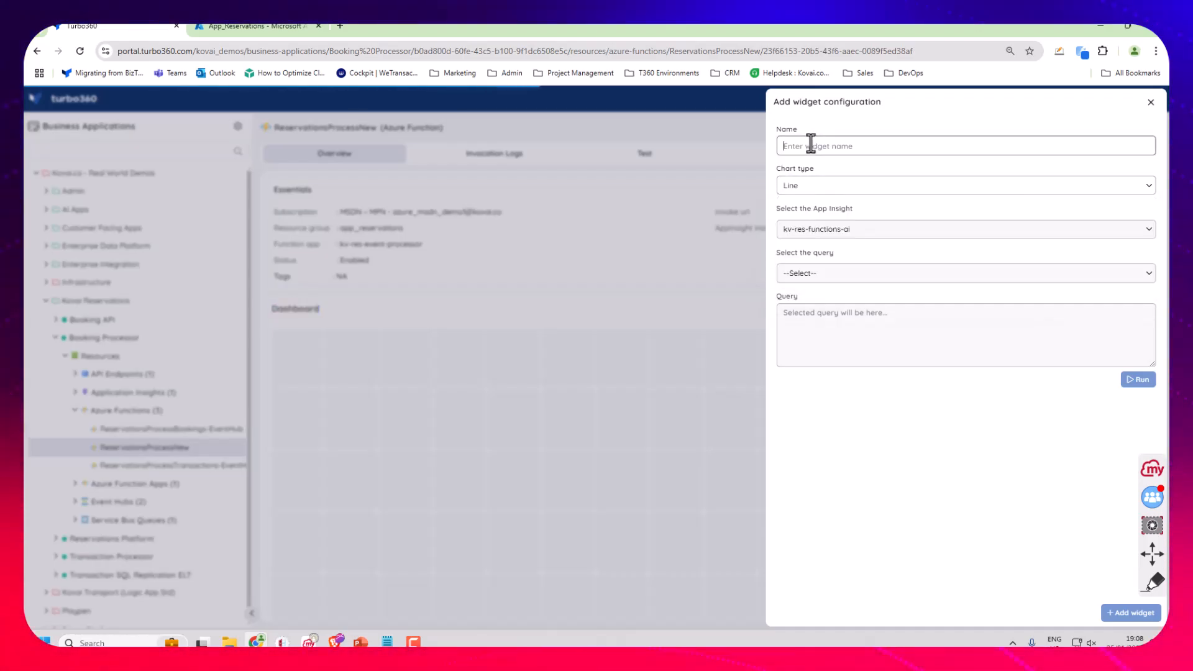
pyautogui.write('Requests')
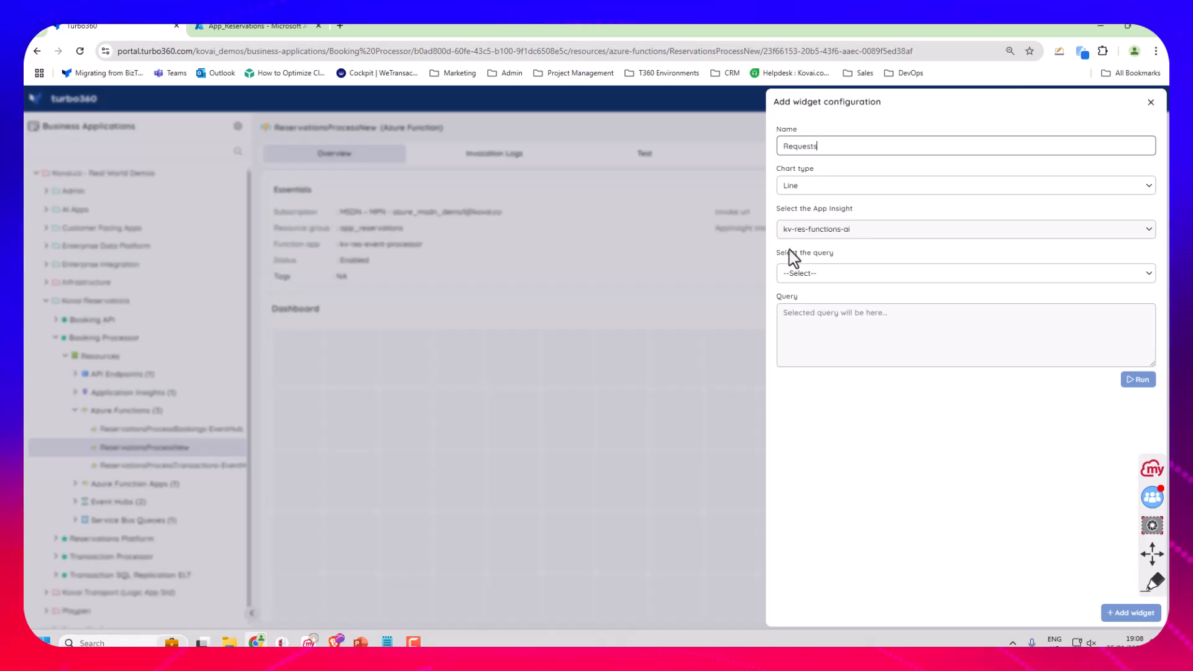
# Step: Add the Requests widget using the "Request rate for last 24 hours" query with FormattedTimeStamp as X axis, and stretch it across the dashboard
pyautogui.click(800, 275)
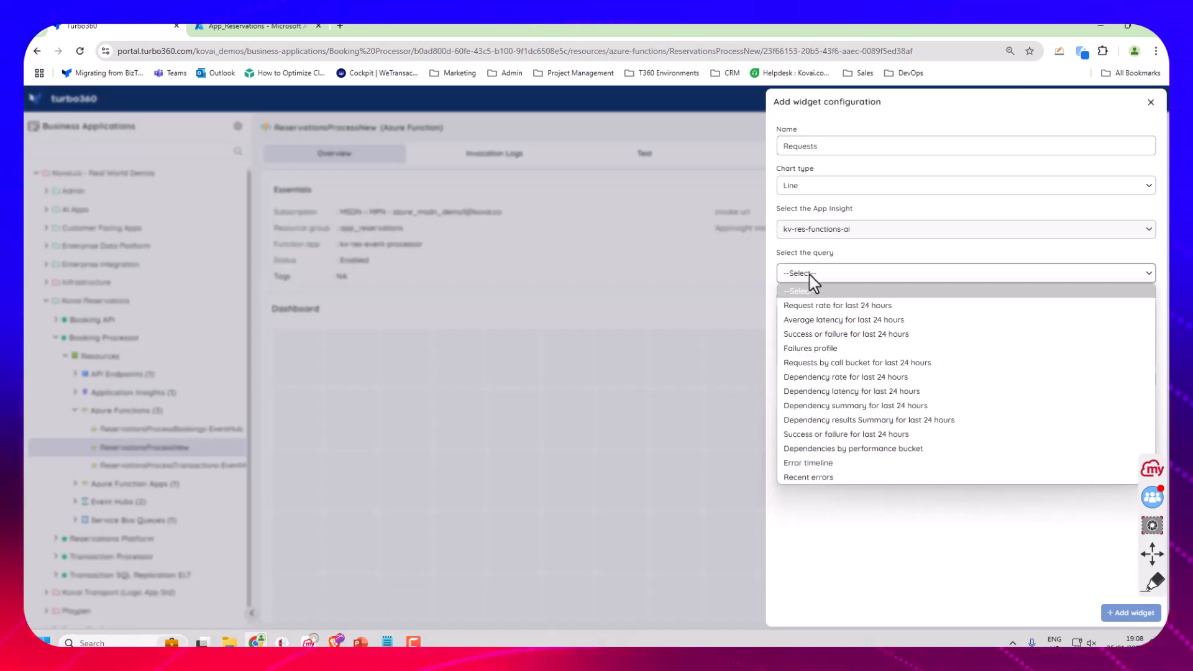
pyautogui.click(823, 306)
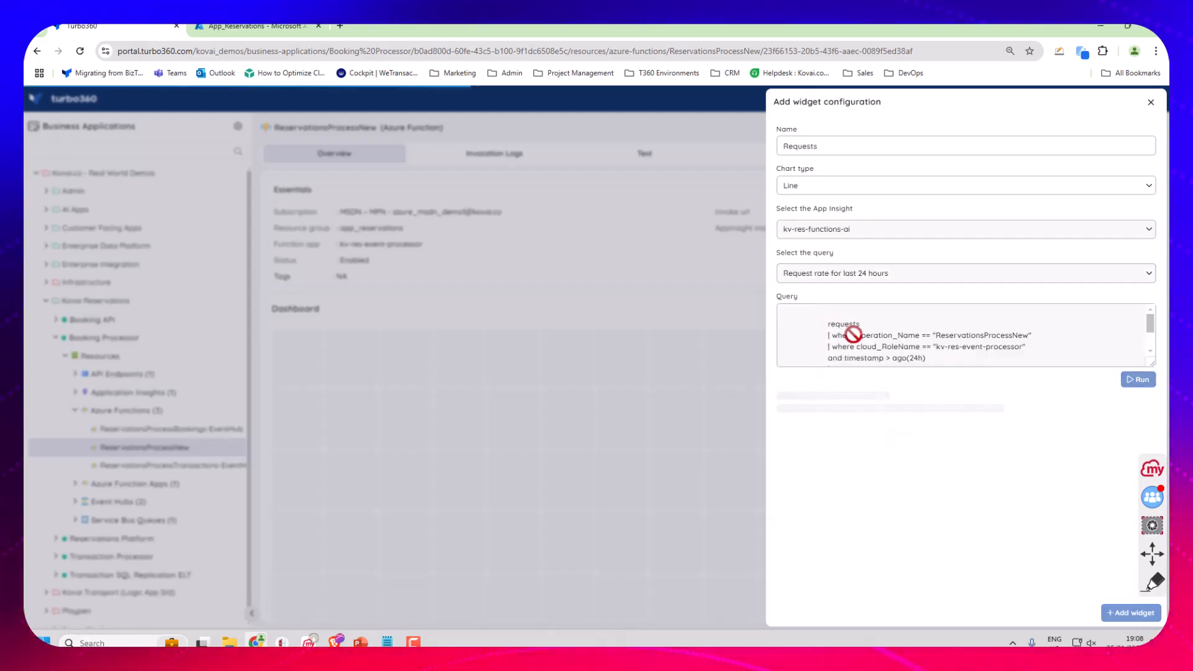
pyautogui.click(786, 451)
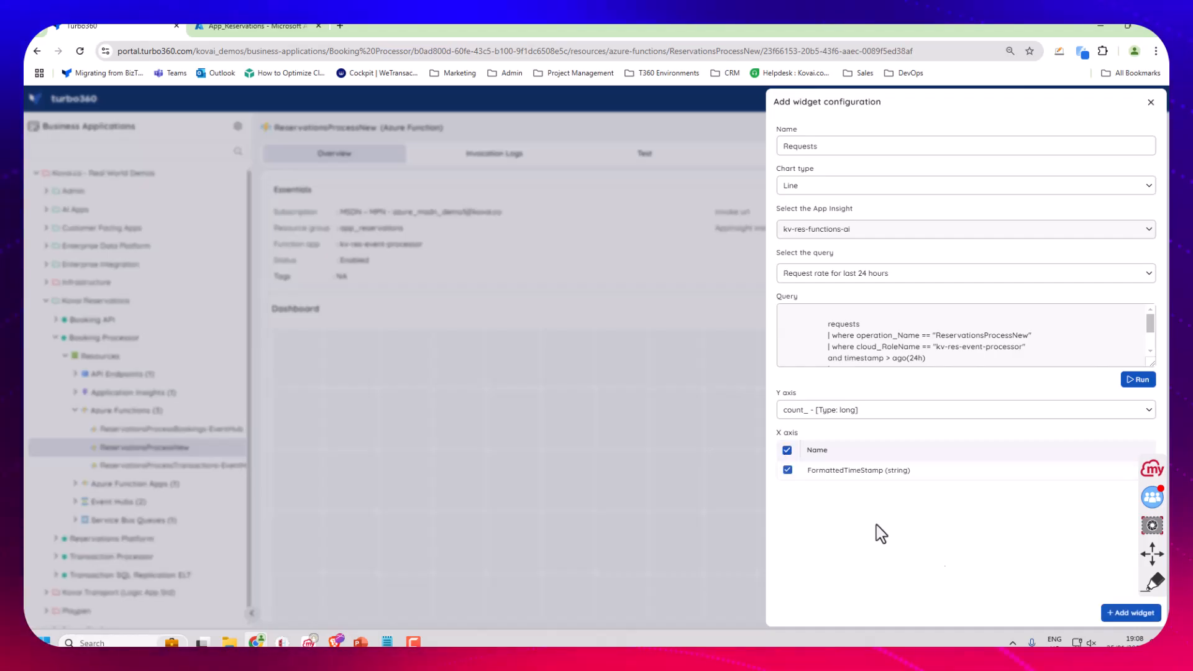
pyautogui.click(1132, 614)
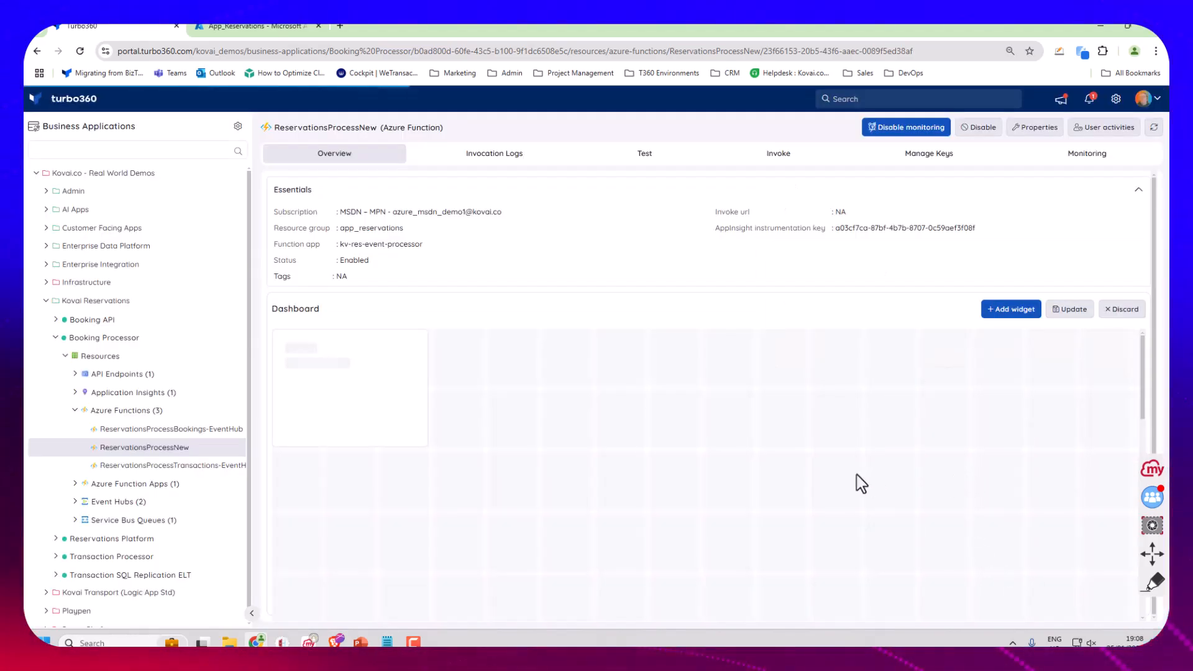
pyautogui.moveTo(424, 443); pyautogui.dragTo(1126, 508)
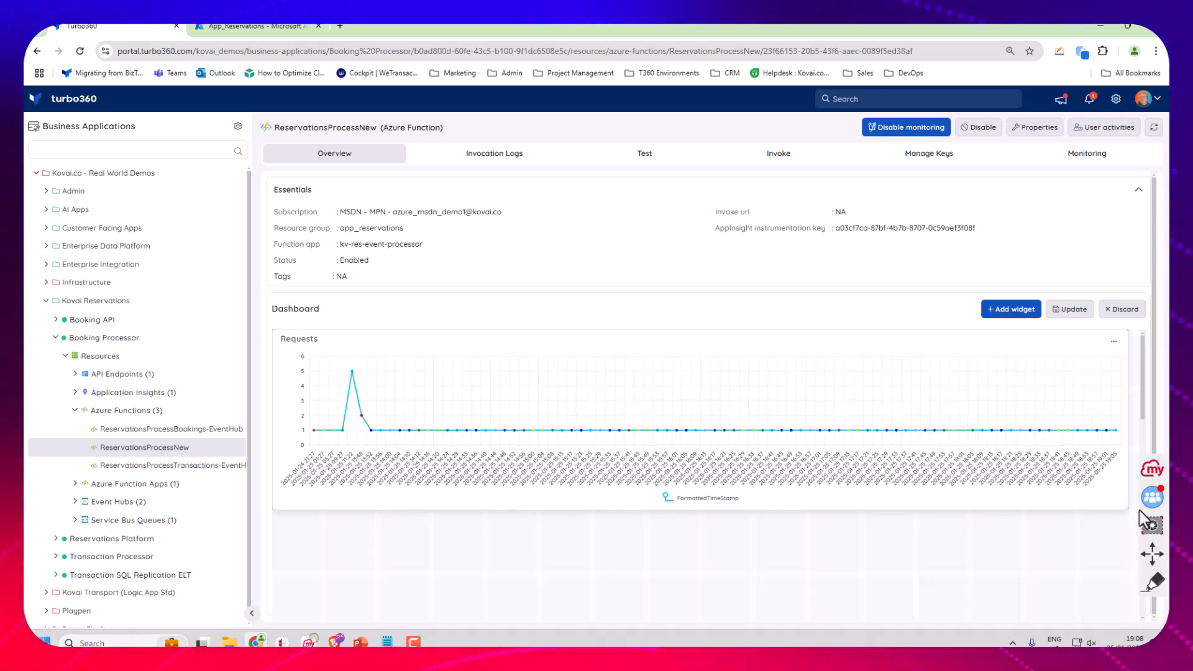
# Step: Add a Latency line chart using the "Average latency for last 24 hours" query below the Requests chart at full dashboard width
pyautogui.click(1011, 309)
pyautogui.click(814, 274)
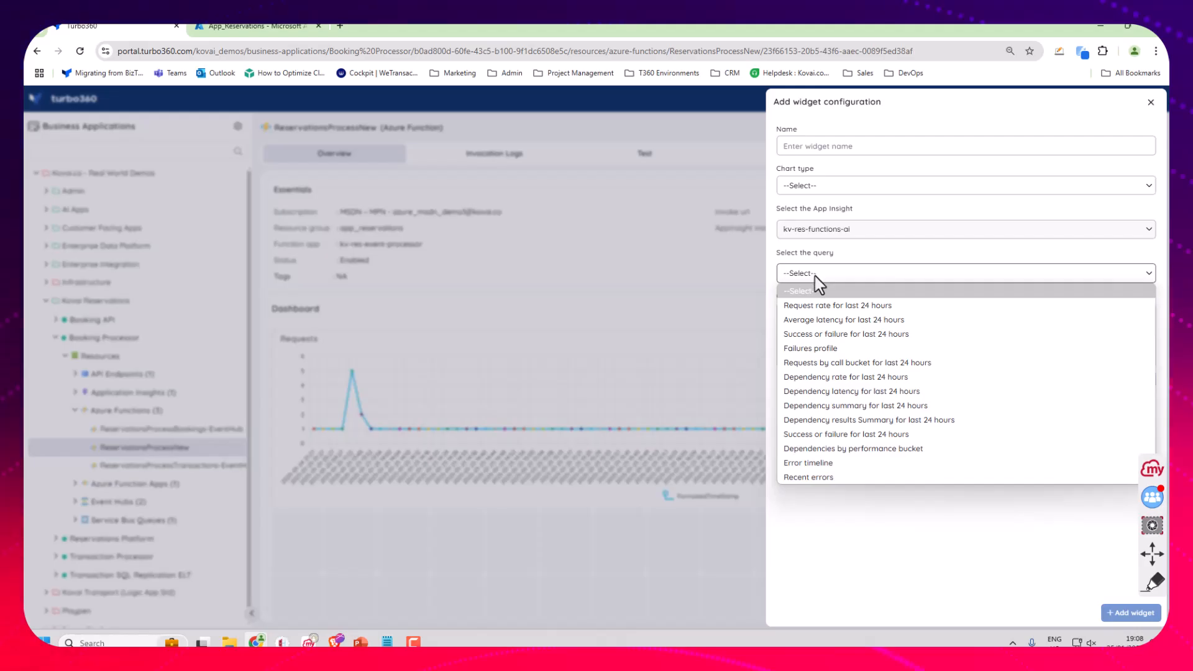
pyautogui.click(839, 320)
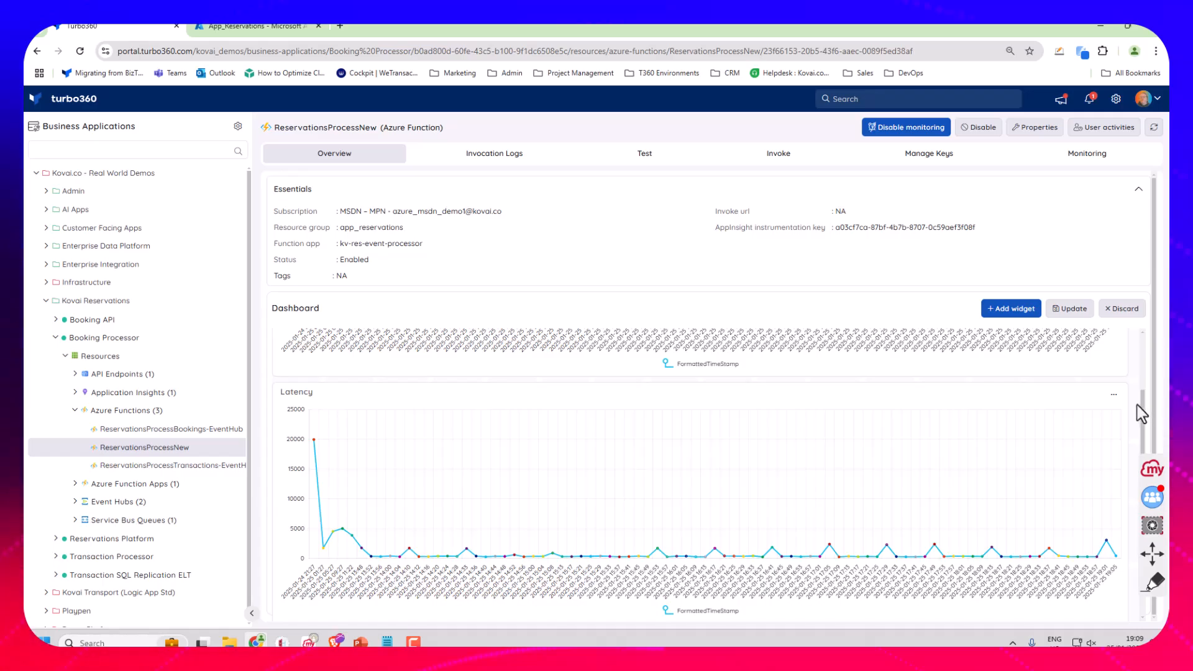
# Step: Save the updated ReservationsProcessNew dashboard with its Requests and Latency charts
pyautogui.moveTo(1146, 416); pyautogui.dragTo(1150, 349)
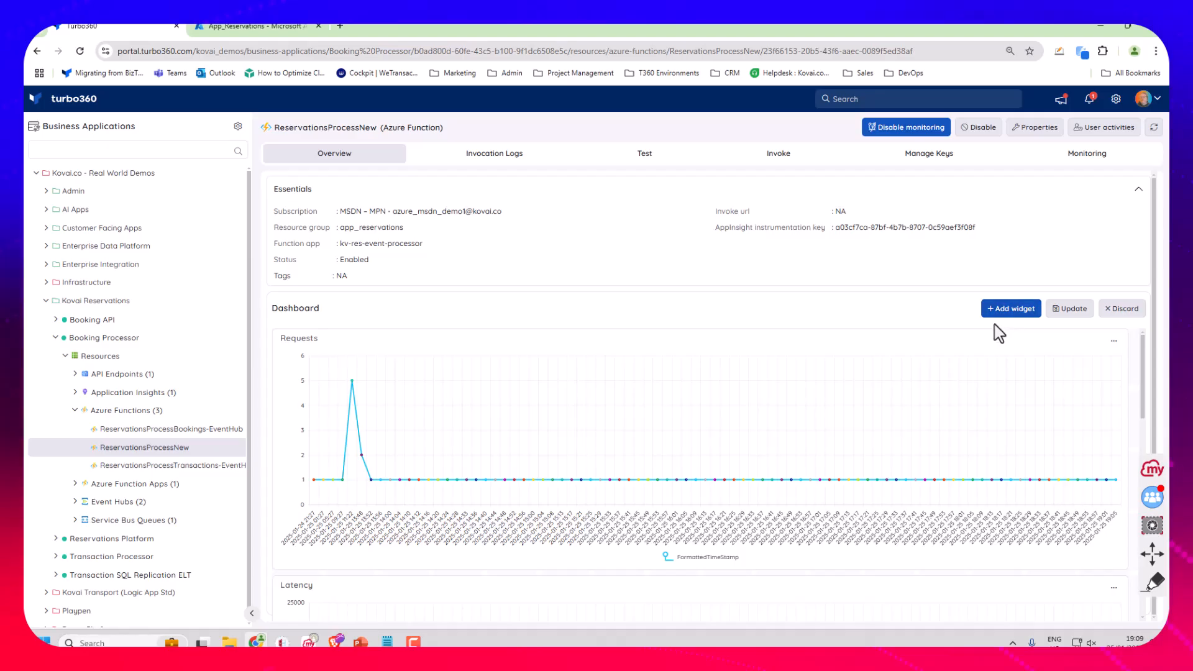
pyautogui.click(1069, 309)
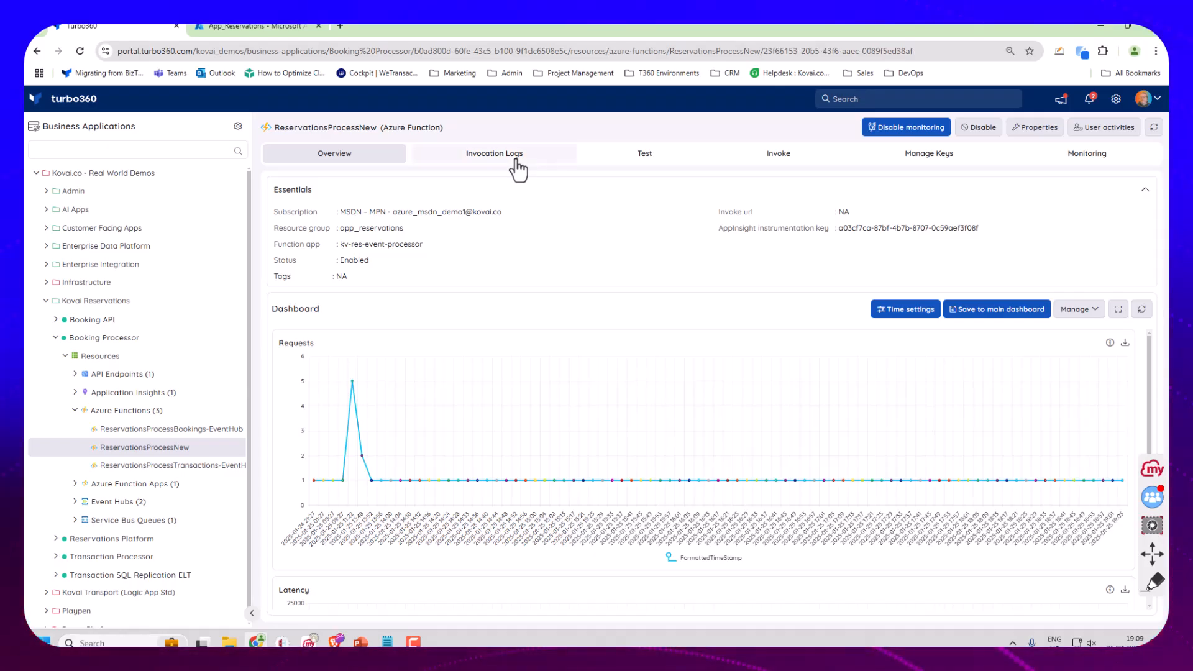
# Step: Review ReservationsProcessNew's invocation logs, test message form, and invoke settings for the Azure Service Bus Queue endpoint type
pyautogui.click(497, 153)
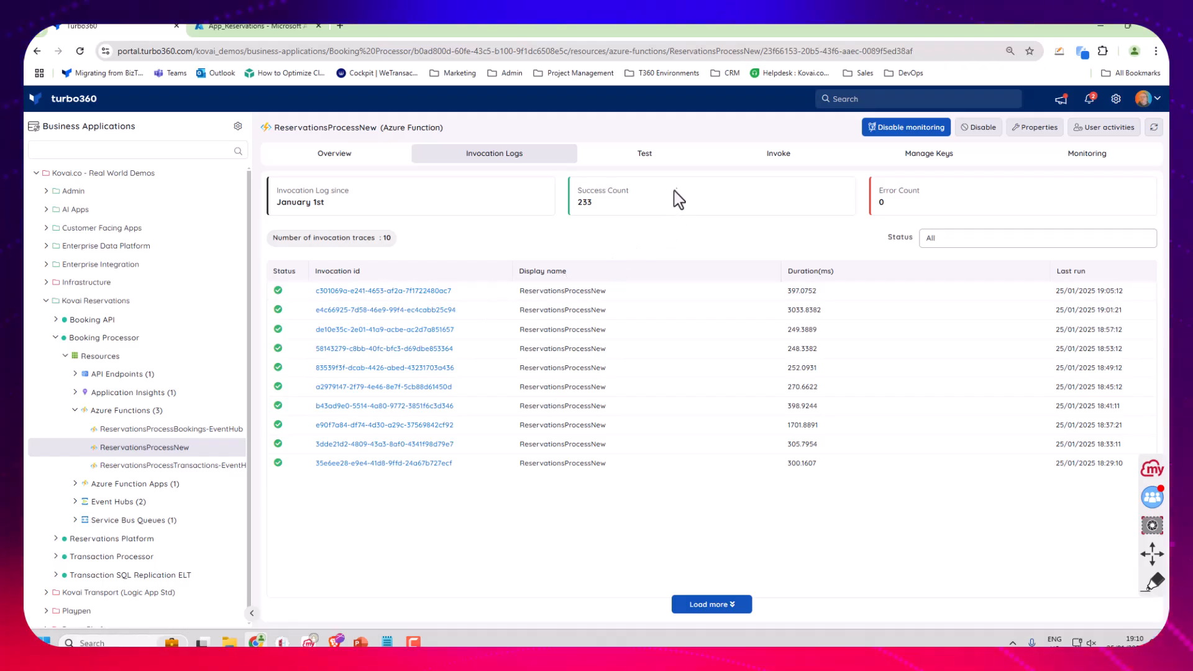
pyautogui.click(659, 166)
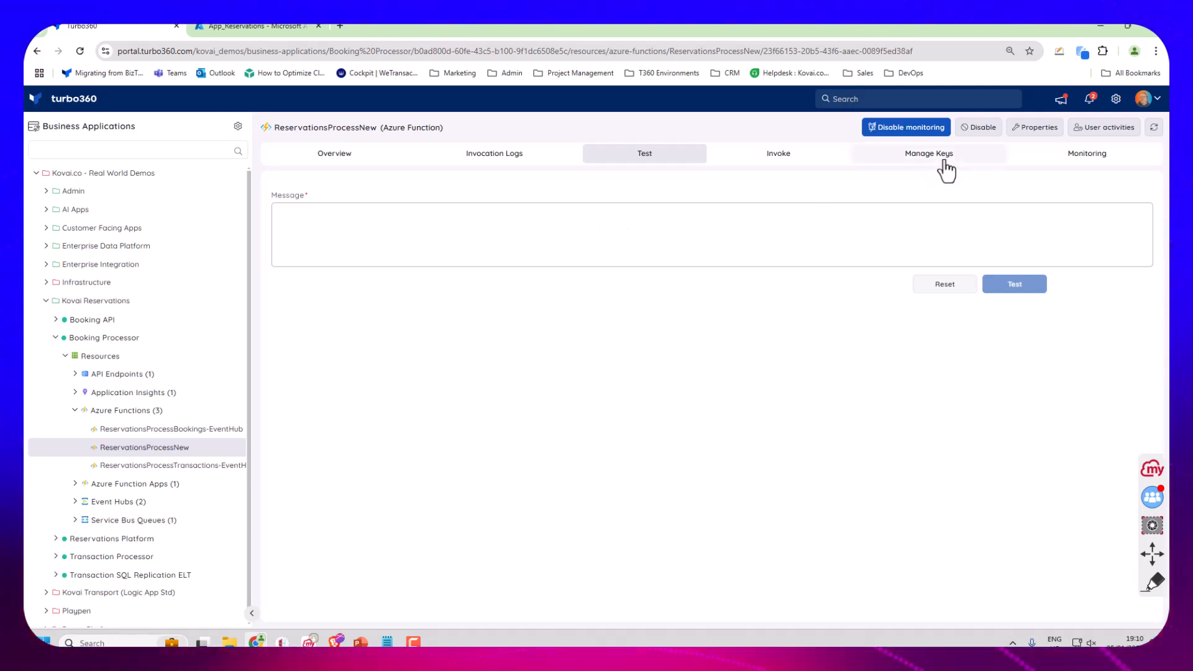
pyautogui.click(791, 162)
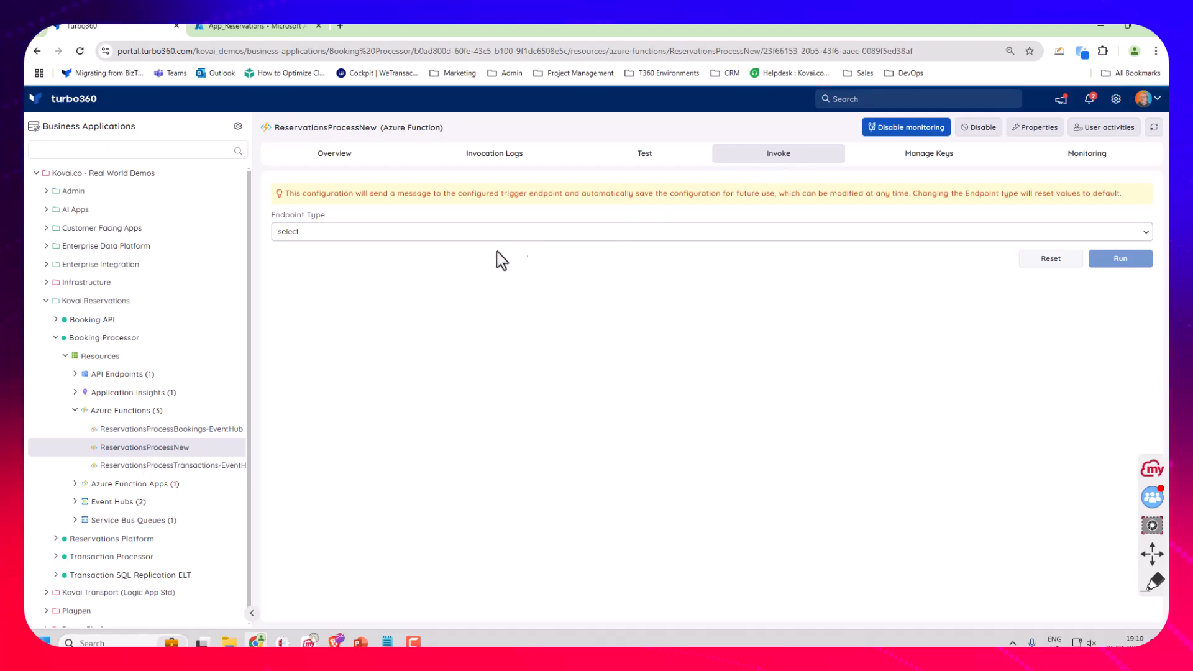
pyautogui.click(337, 235)
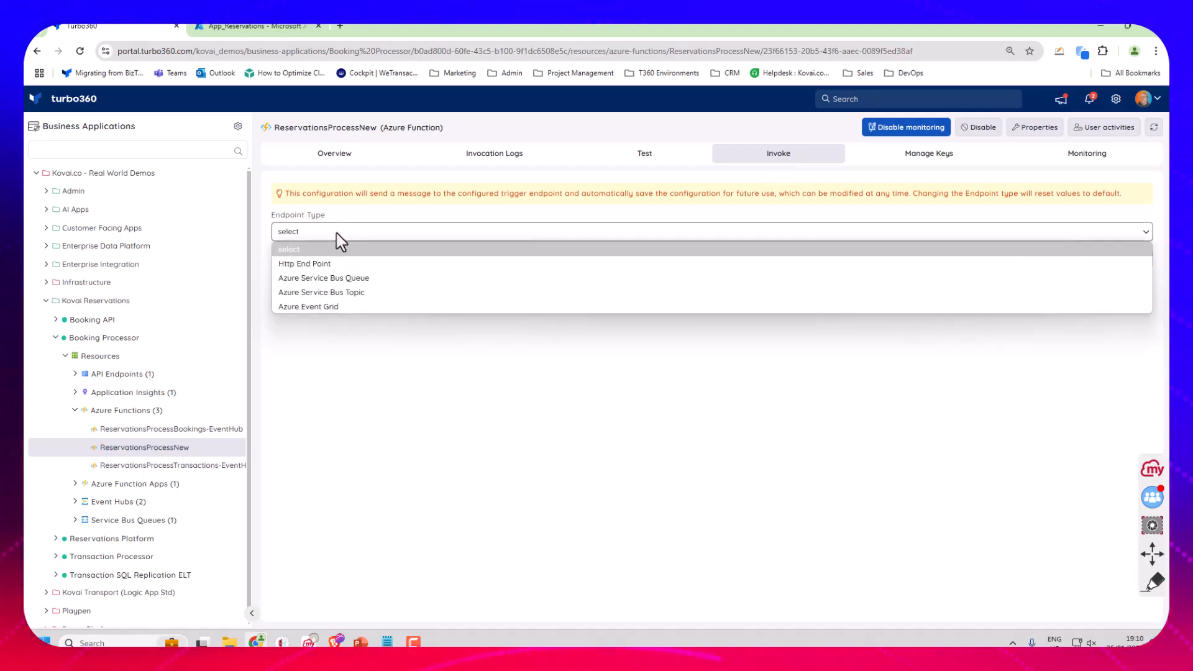
pyautogui.click(367, 279)
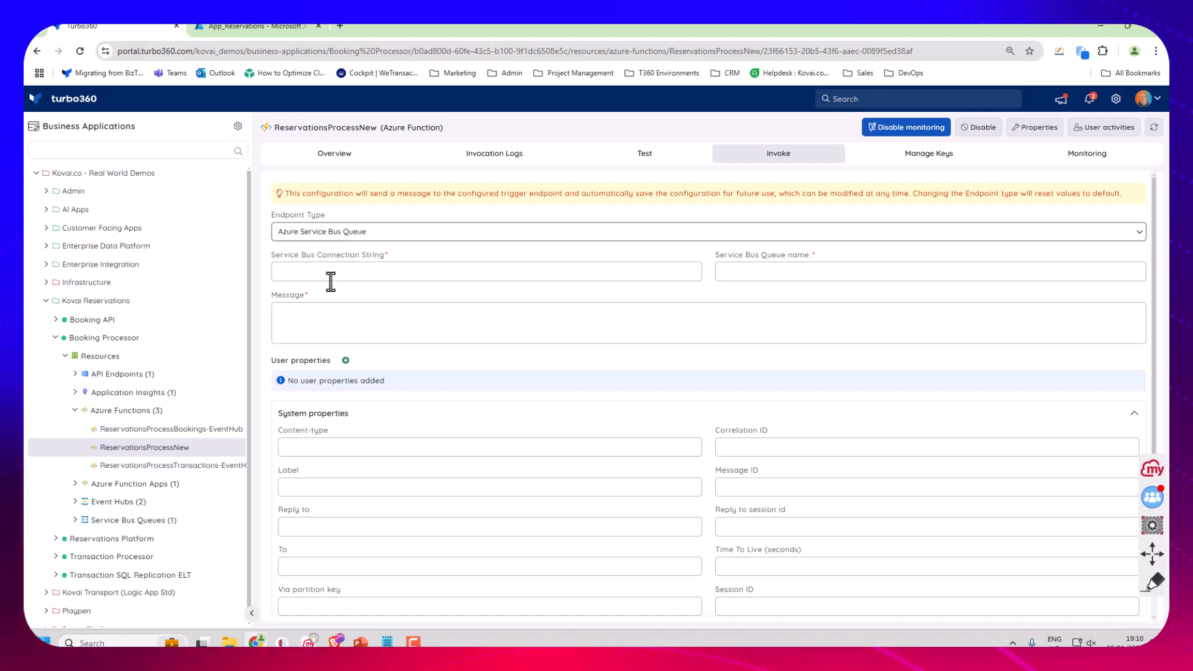
pyautogui.scroll(-1, 546, 349)
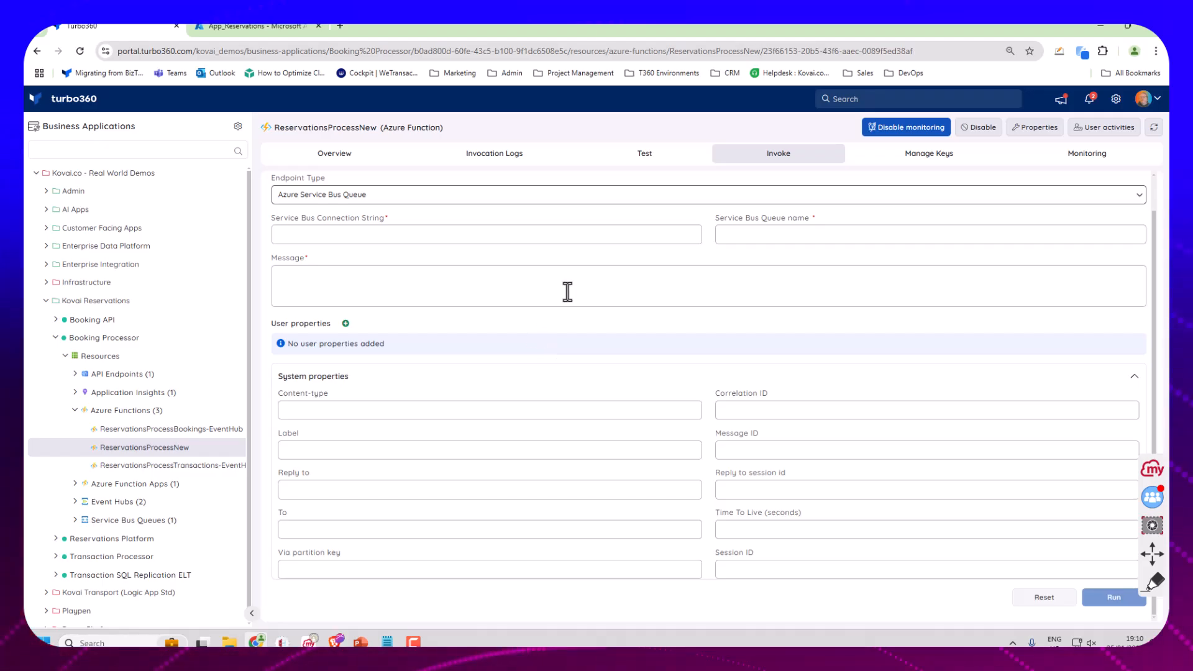
# Step: In ReservationsProcessNew's monitoring rules, enable Failed Invocations with a warning threshold of 20 and an error threshold of 50
pyautogui.click(1065, 166)
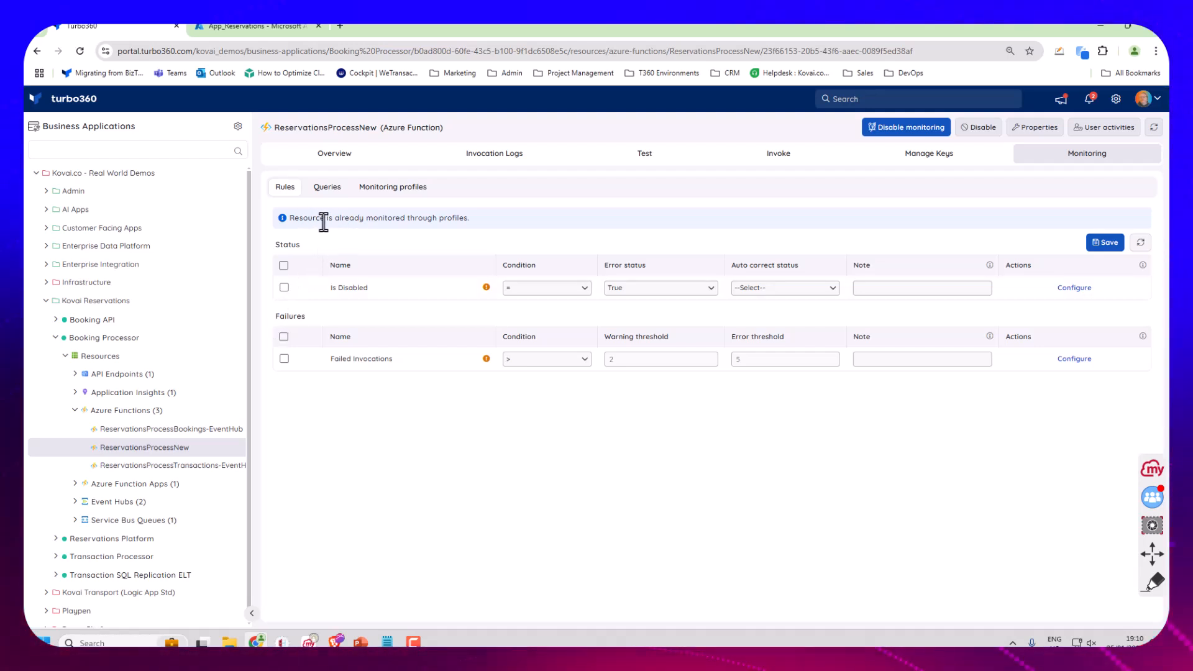
pyautogui.moveTo(301, 219); pyautogui.dragTo(469, 218)
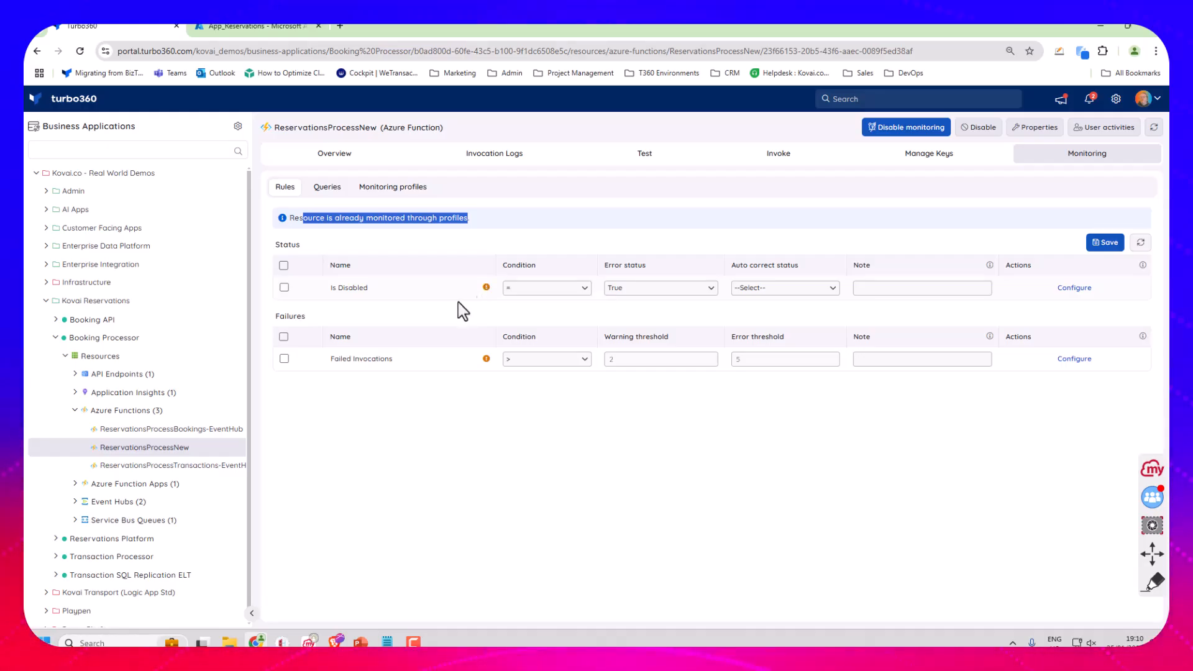
pyautogui.click(284, 360)
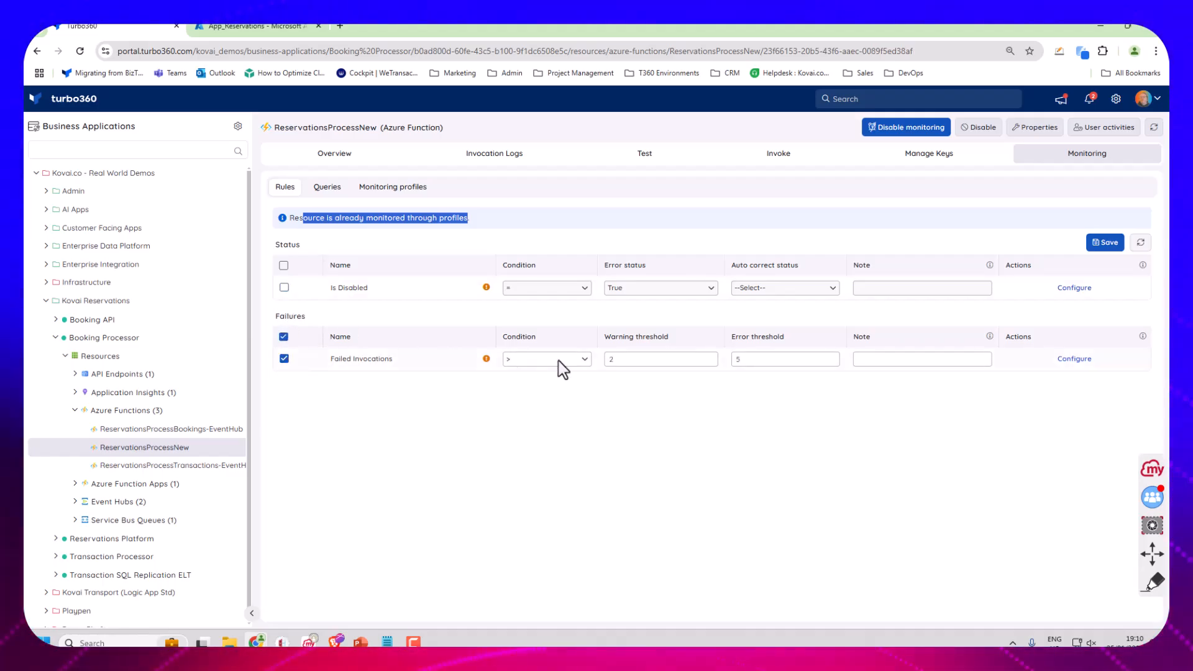
pyautogui.doubleClick(624, 360)
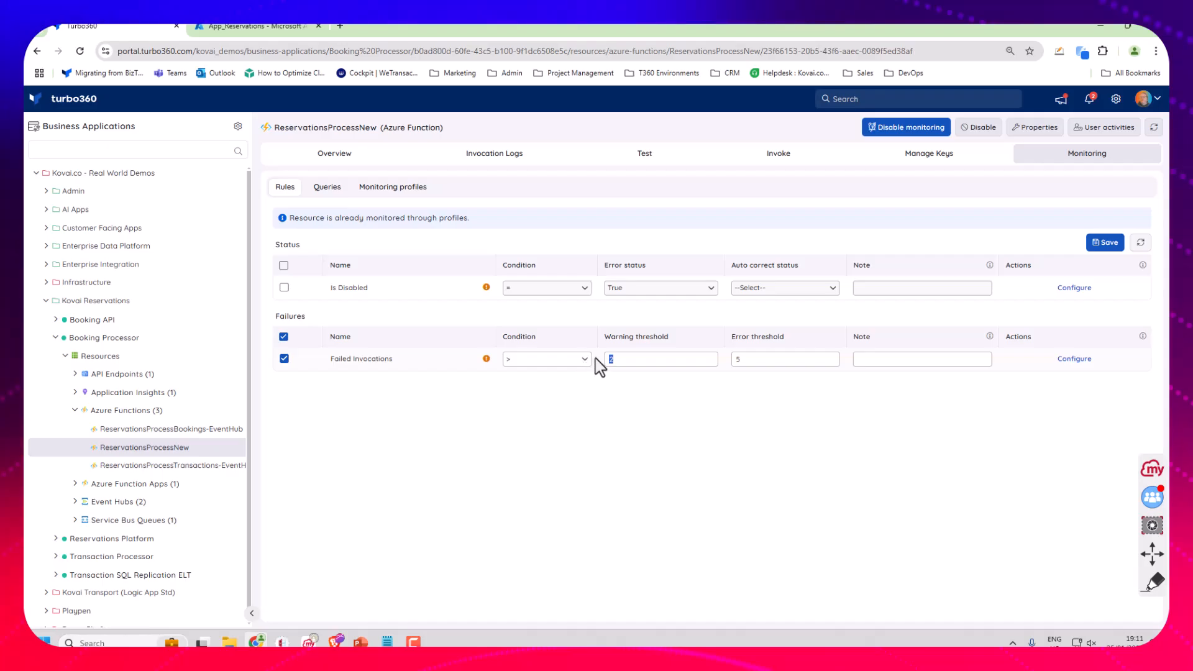
pyautogui.write('20')
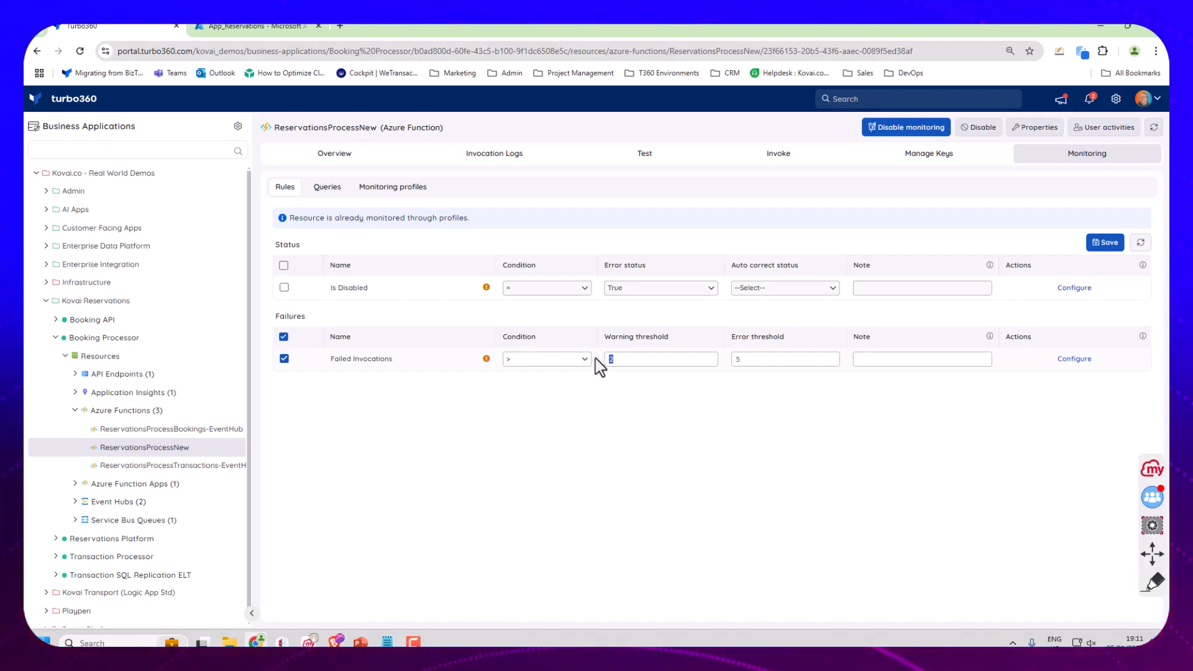
pyautogui.click(752, 364)
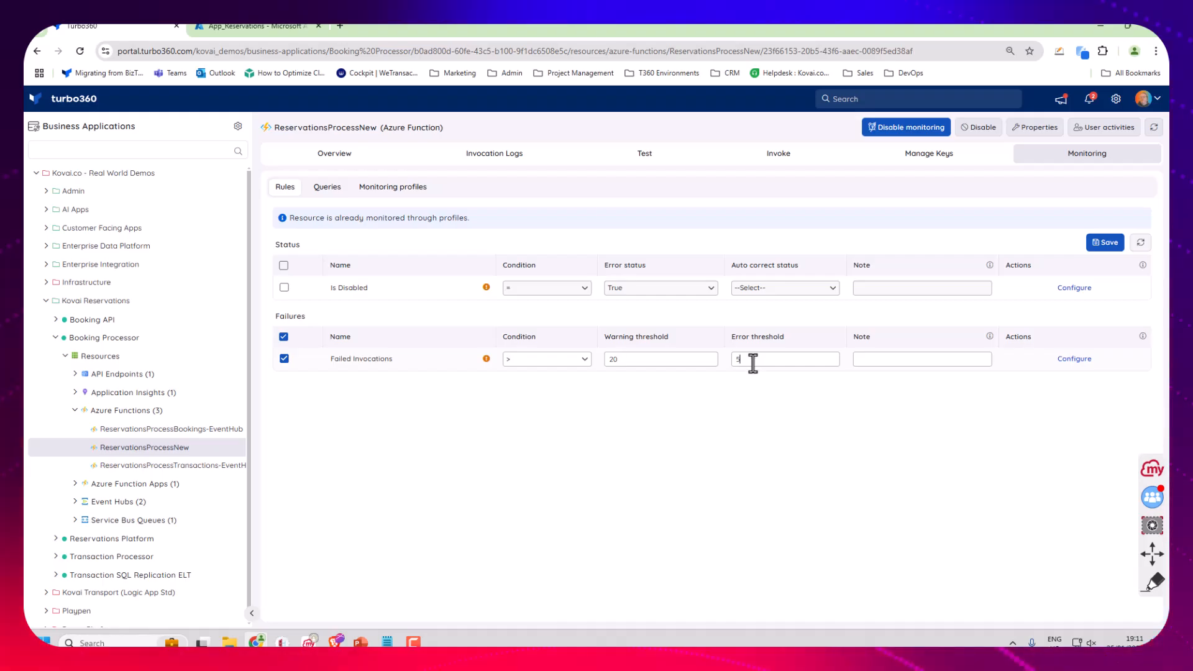
pyautogui.write('0')
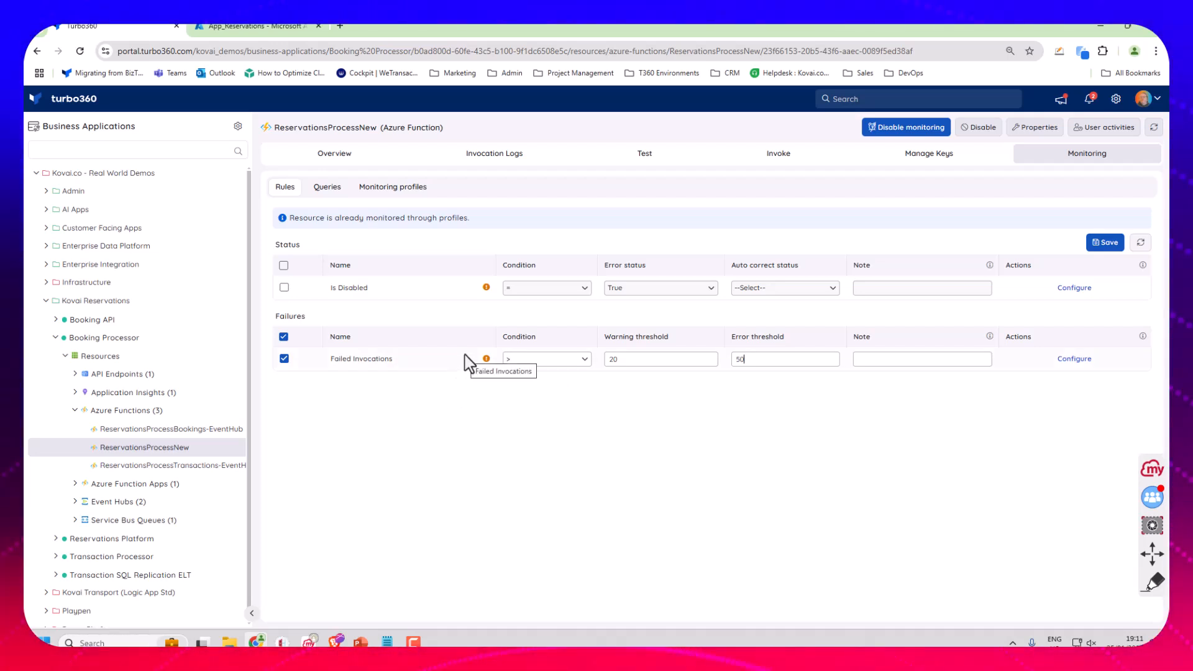
# Step: Draft a query rule on kv-res-functions-ai with the "Failures for last 24 hours" query and close it without saving
pyautogui.click(328, 190)
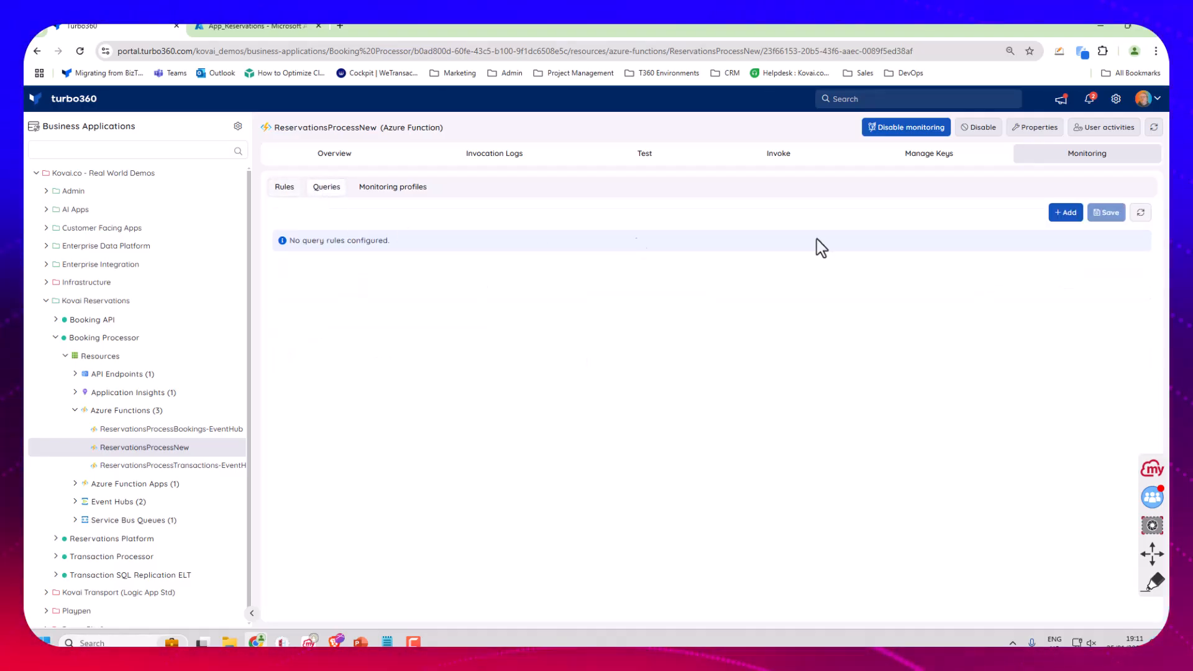
pyautogui.click(1065, 213)
pyautogui.click(843, 197)
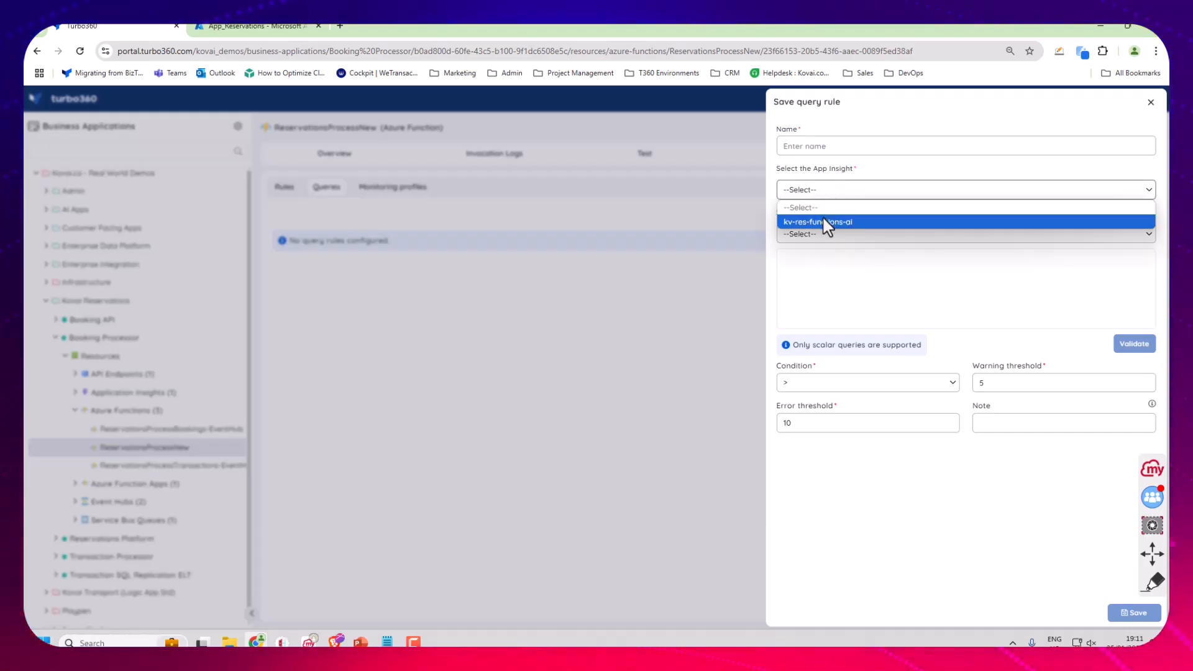
pyautogui.click(822, 219)
pyautogui.click(824, 235)
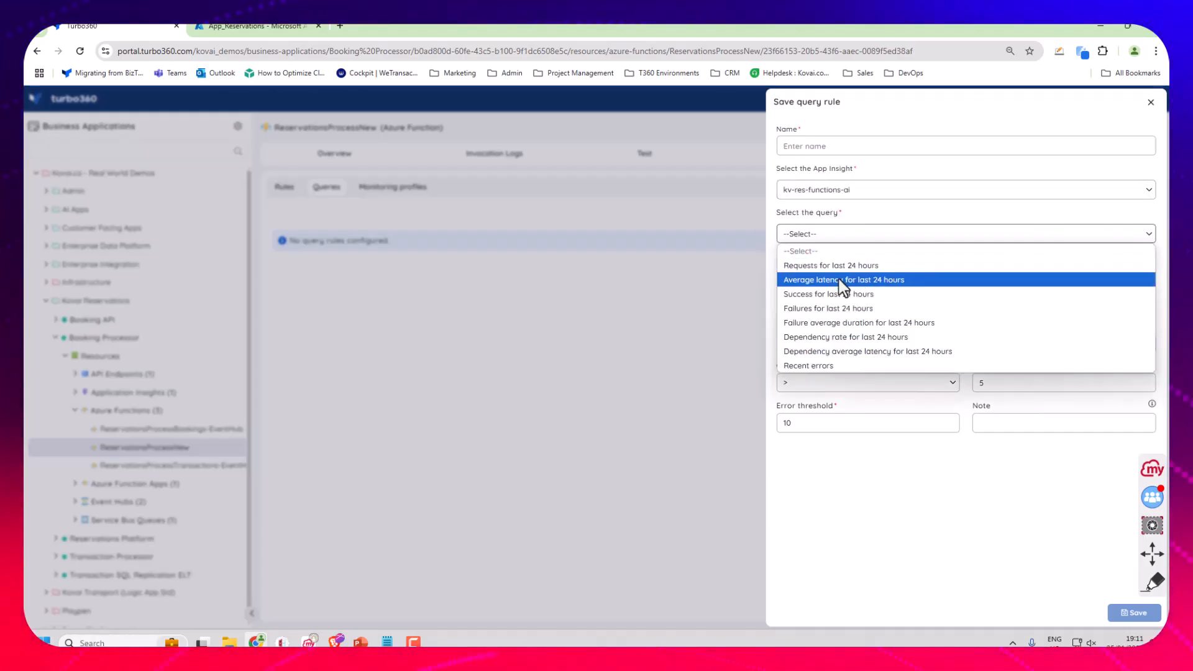
pyautogui.click(836, 309)
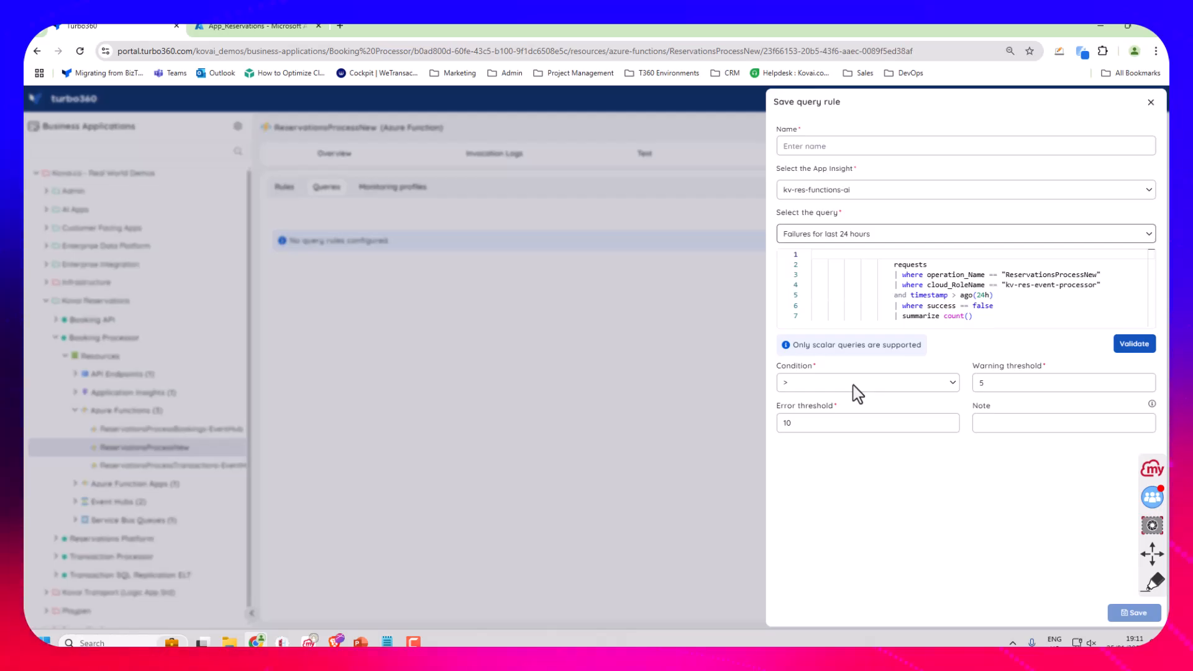
pyautogui.click(1151, 103)
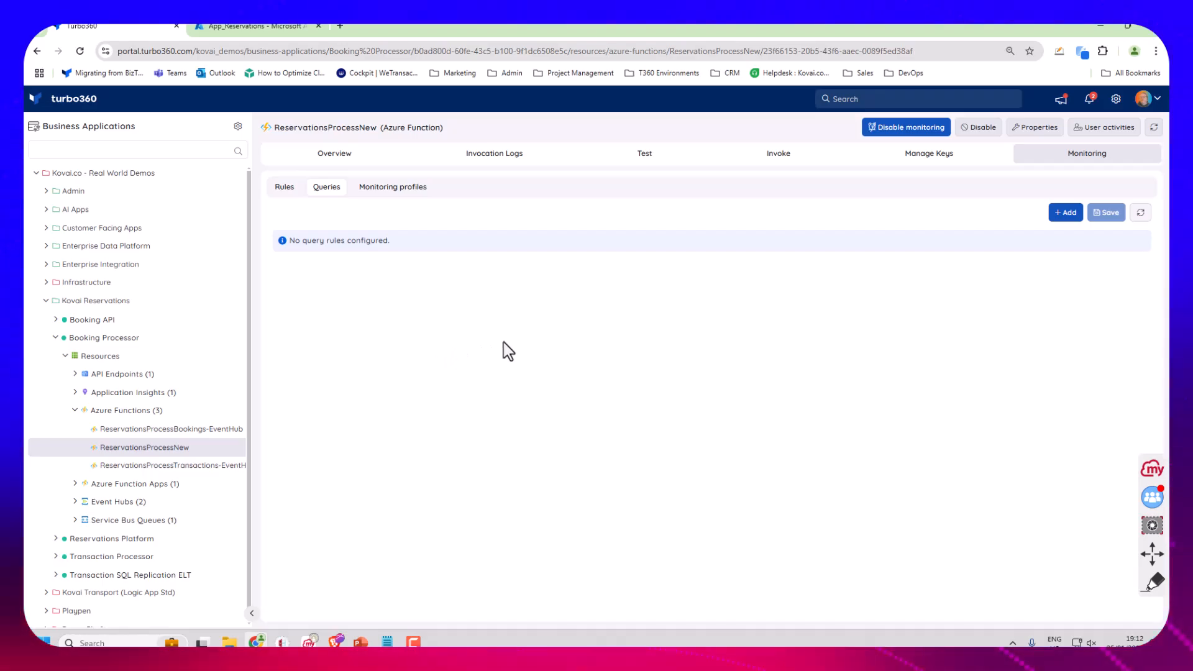
# Step: Open the kv-res-functions-ai Application Insights resource and run its Recent Function Errors query
pyautogui.click(75, 416)
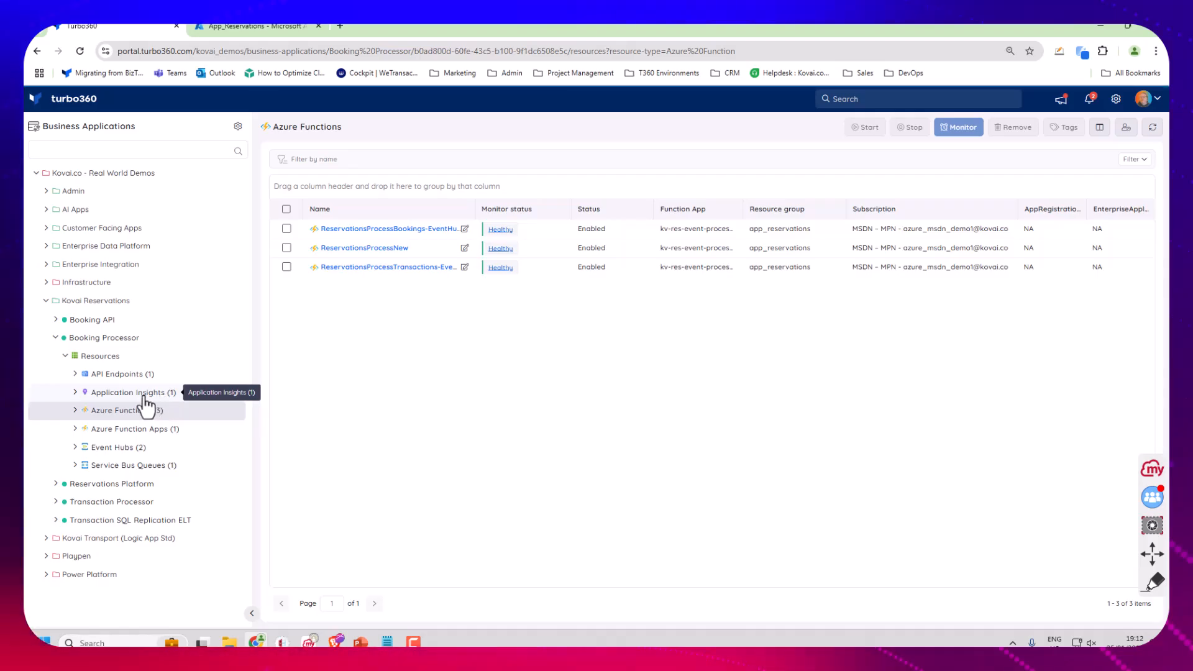
pyautogui.click(126, 397)
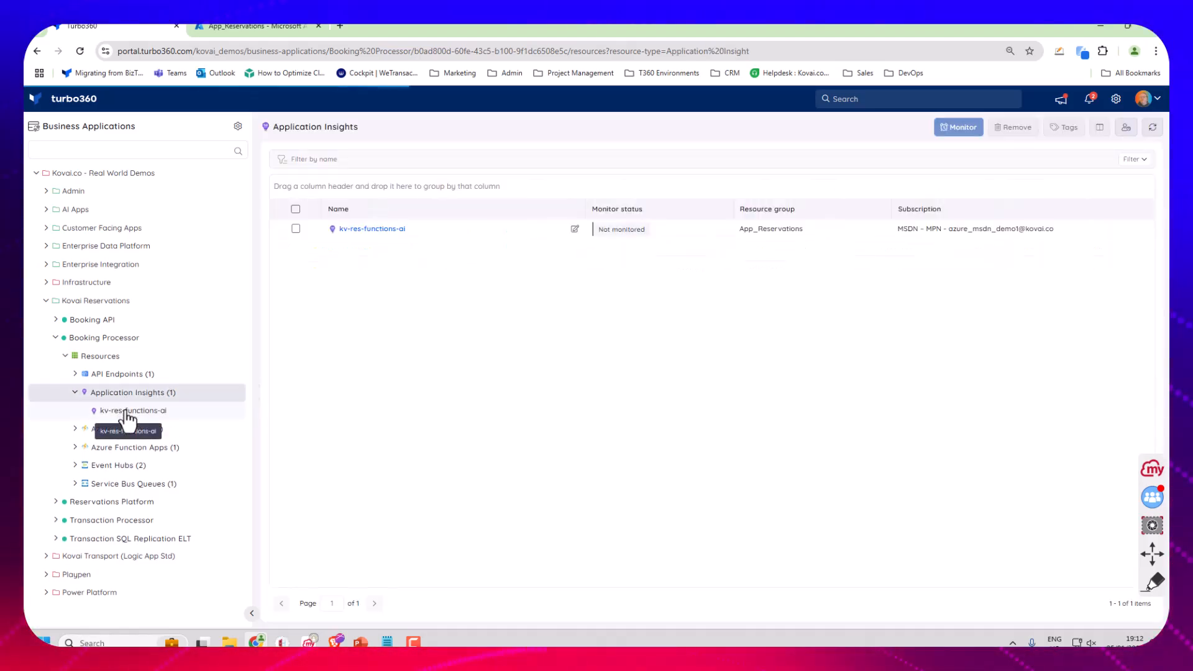
pyautogui.click(128, 411)
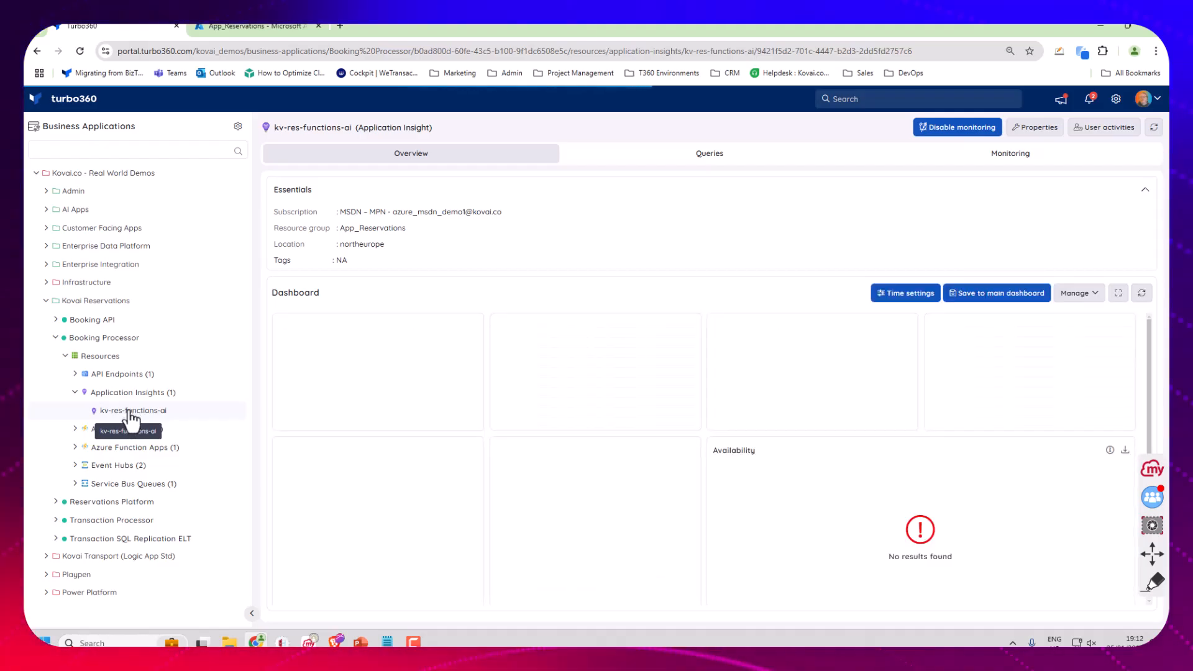
pyautogui.click(664, 162)
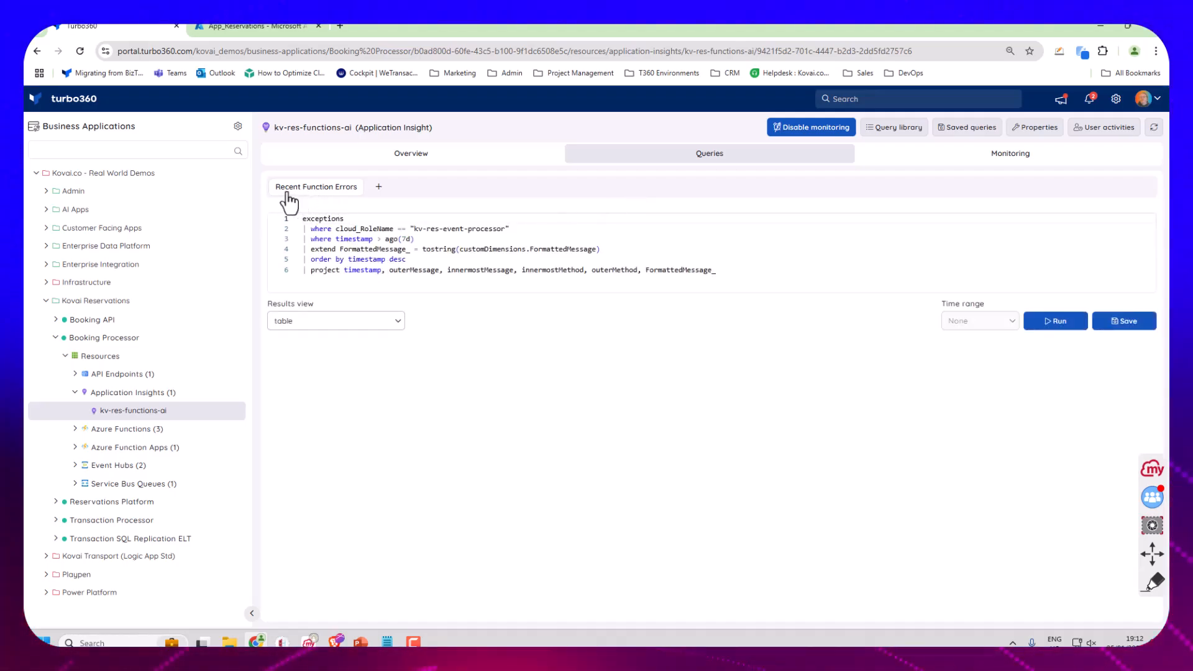
pyautogui.click(1055, 322)
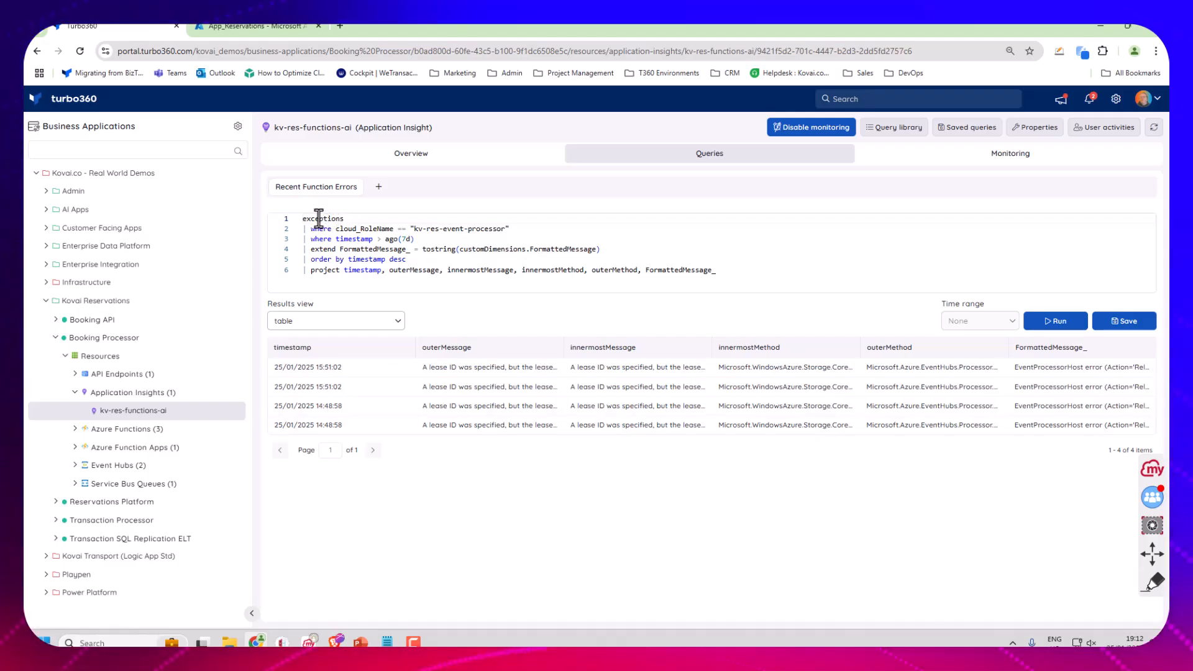
pyautogui.moveTo(304, 218); pyautogui.dragTo(724, 278)
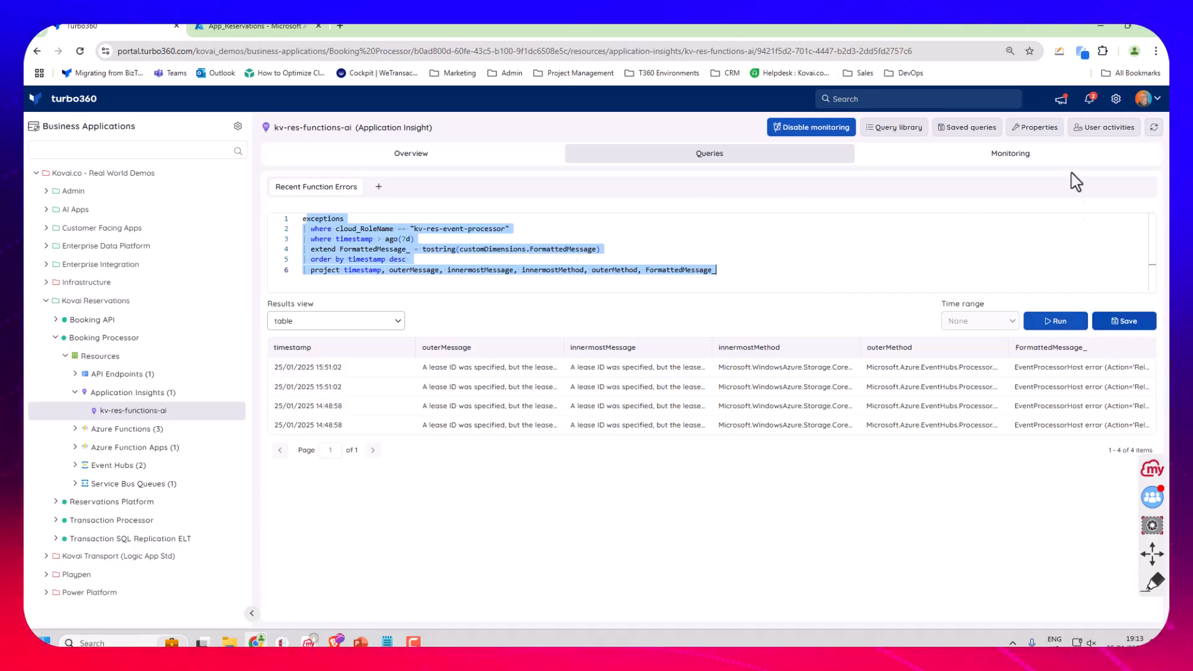
# Step: Browse the saved queries and the first pages of the query library for kv-res-functions-ai
pyautogui.click(962, 129)
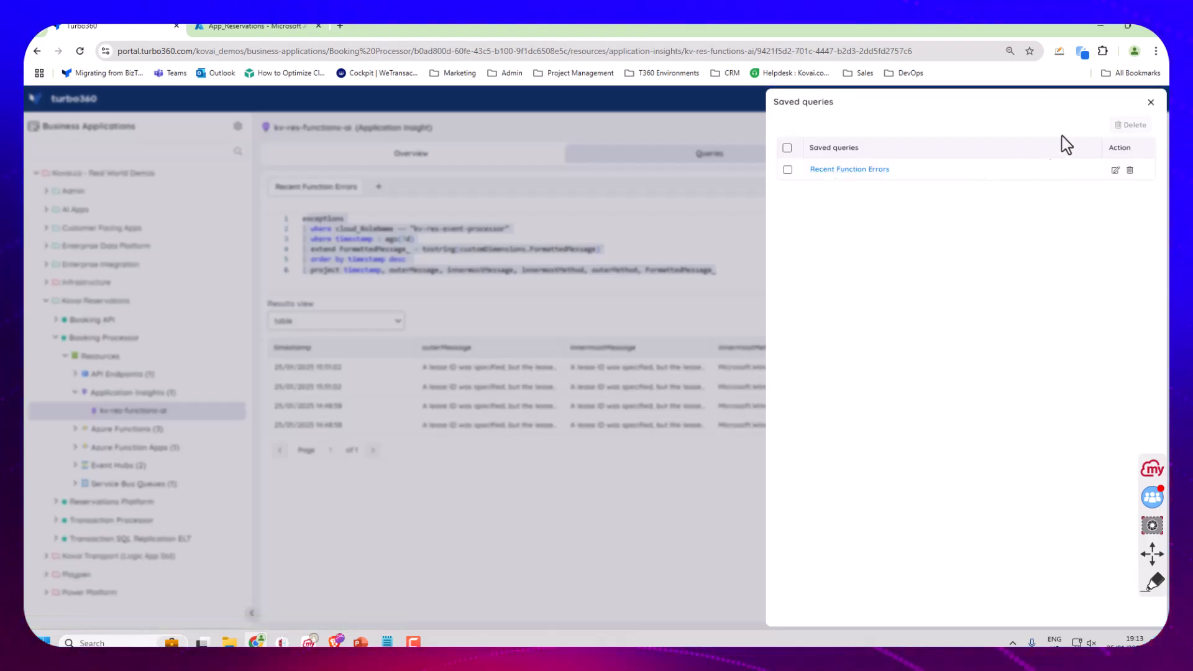
pyautogui.click(1151, 101)
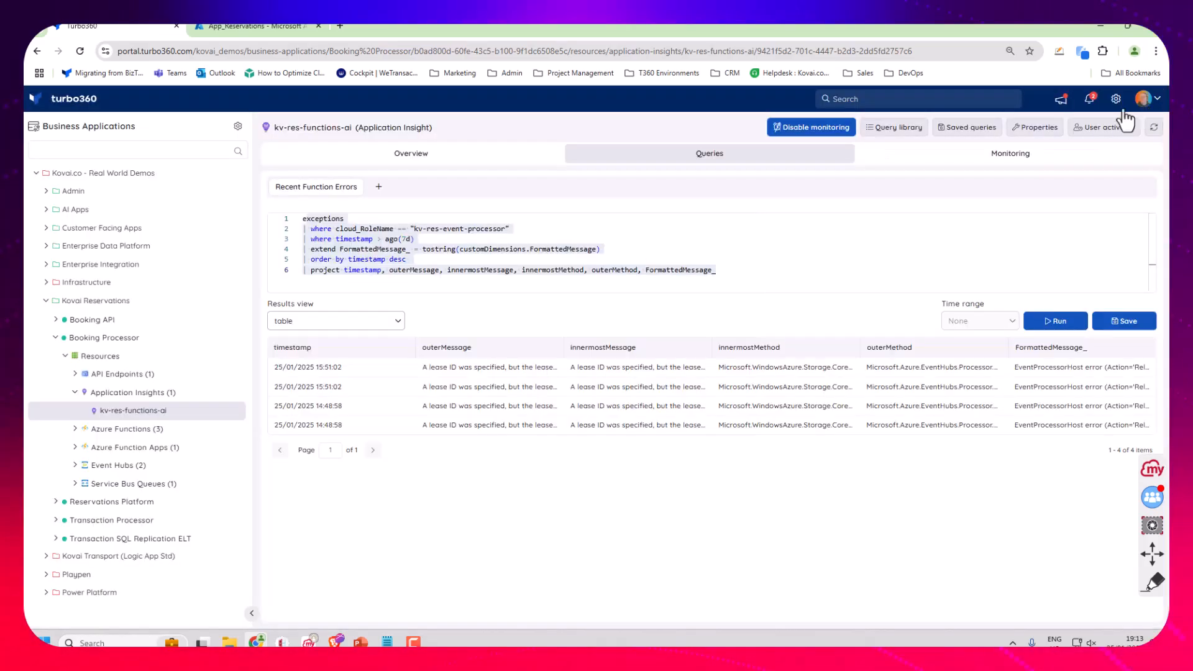
pyautogui.click(896, 128)
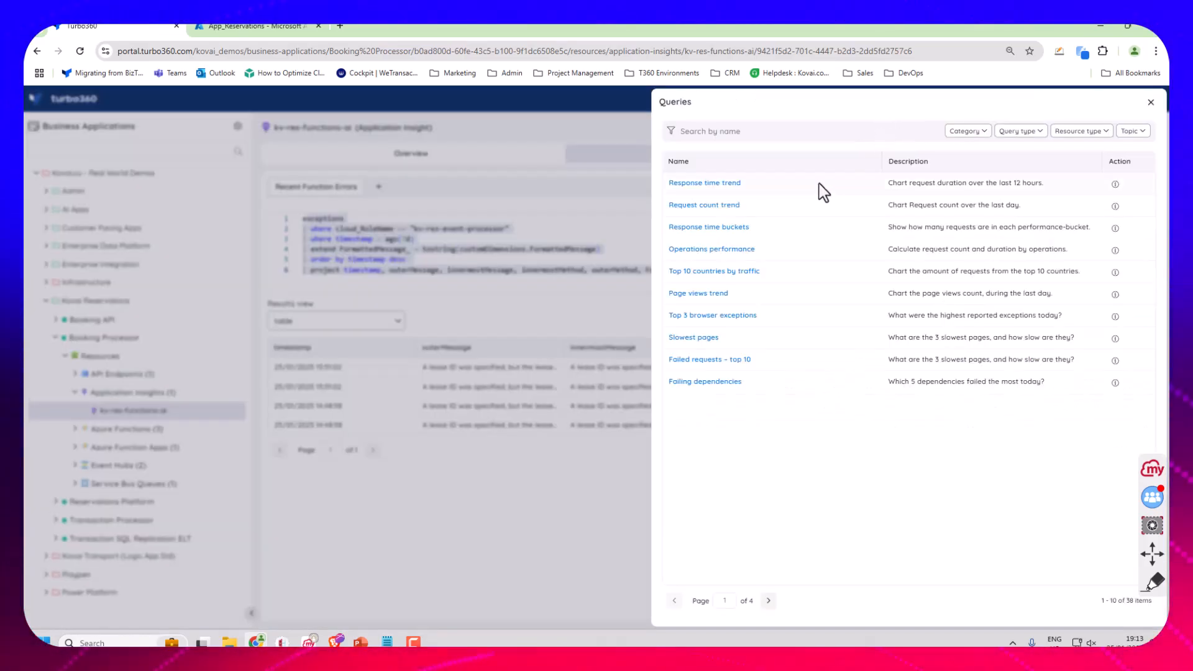
pyautogui.click(769, 601)
pyautogui.click(769, 600)
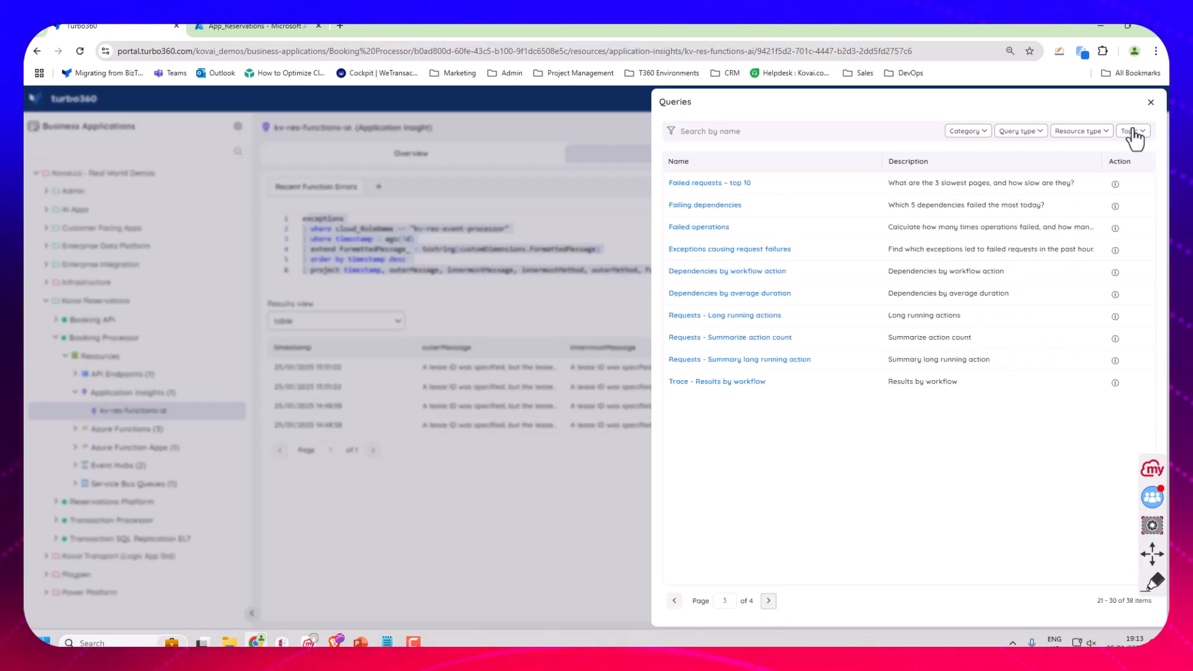
pyautogui.click(1150, 102)
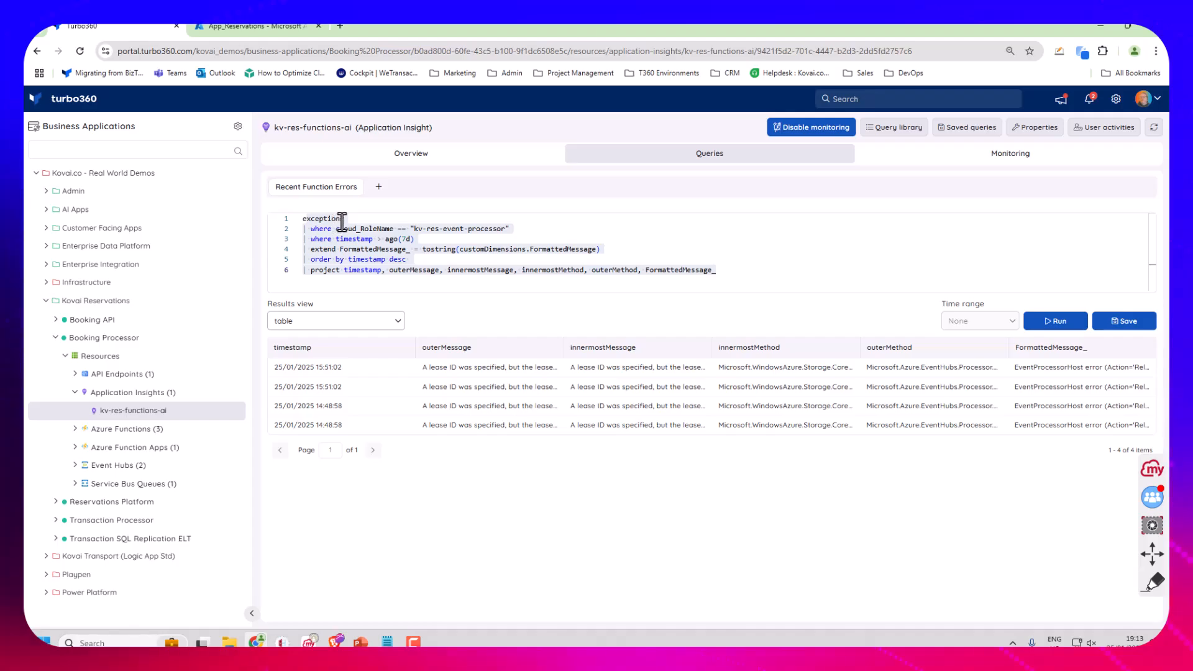
# Step: Copy the first three lines of the Recent Function Errors query and review the metric rules in kv-res-functions-ai's monitoring settings
pyautogui.moveTo(420, 240); pyautogui.dragTo(302, 218)
pyautogui.hotkey('ctrl', 'c')
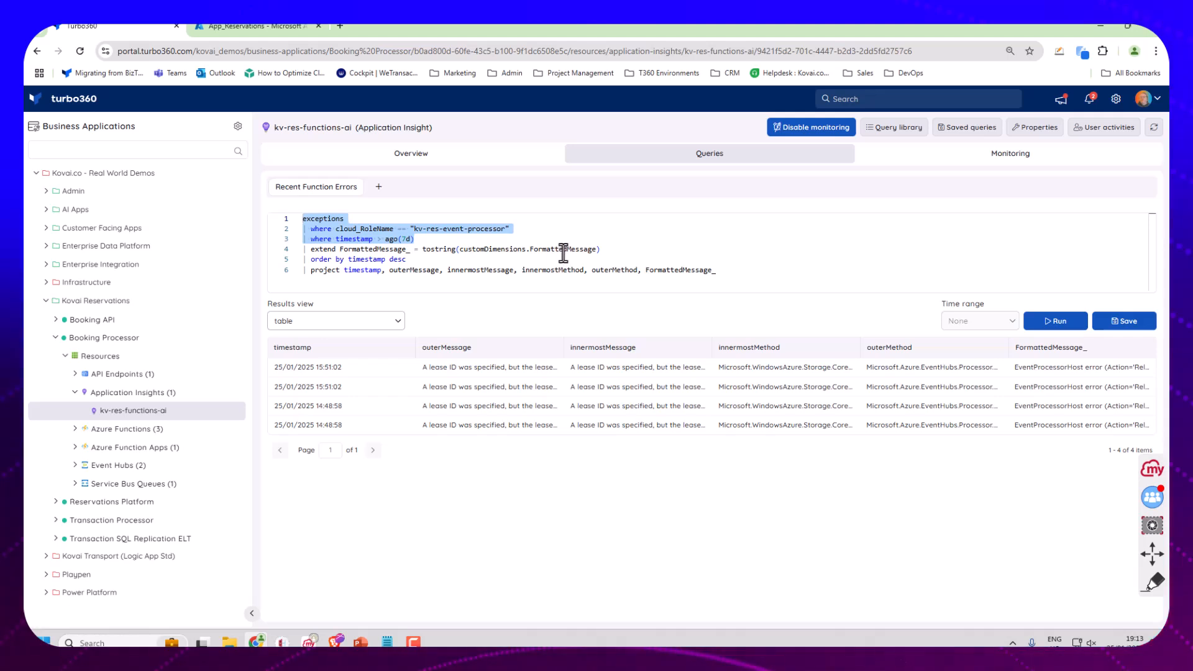
pyautogui.click(948, 158)
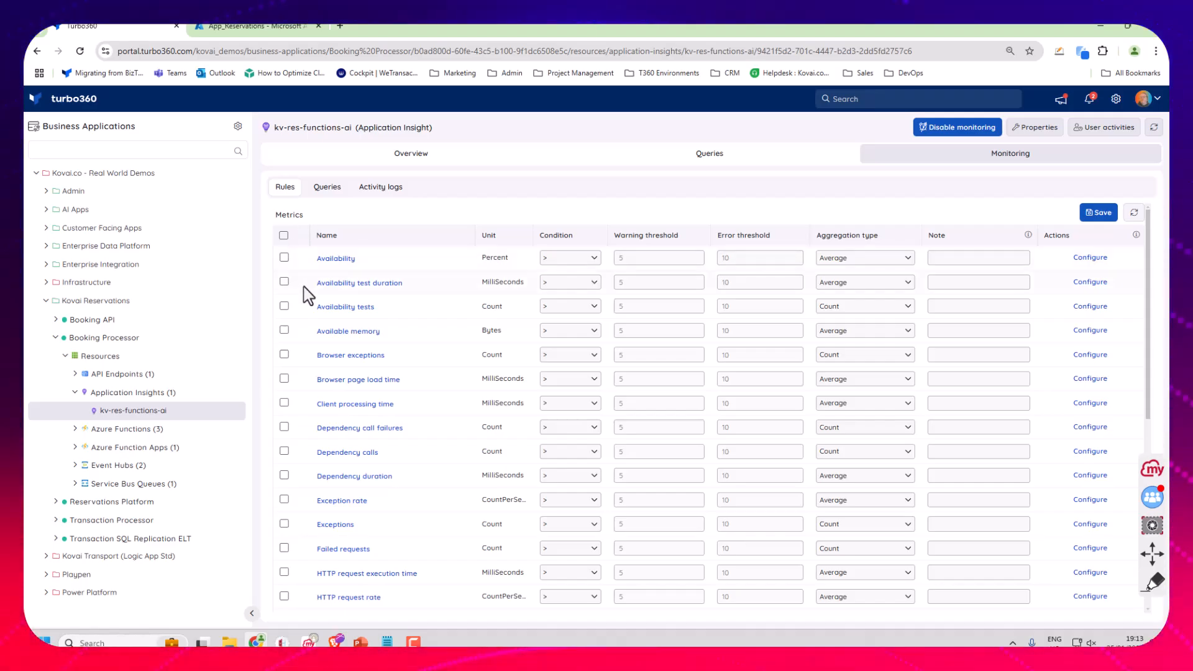
pyautogui.scroll(-6, 337, 374)
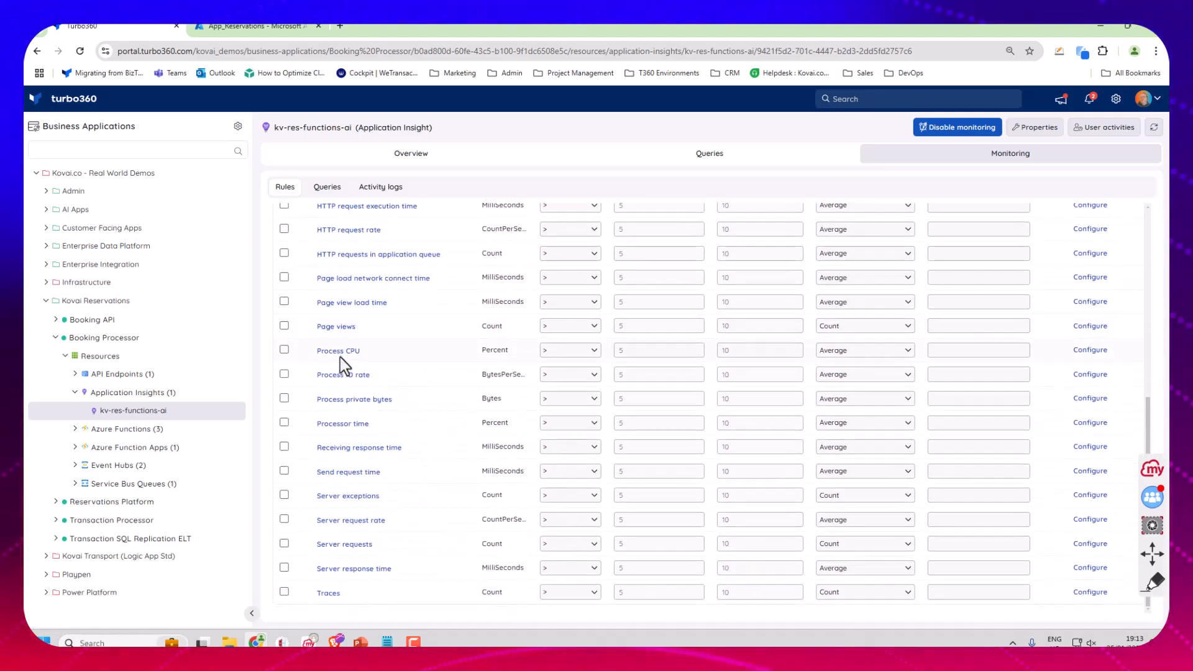
pyautogui.scroll(6, 322, 325)
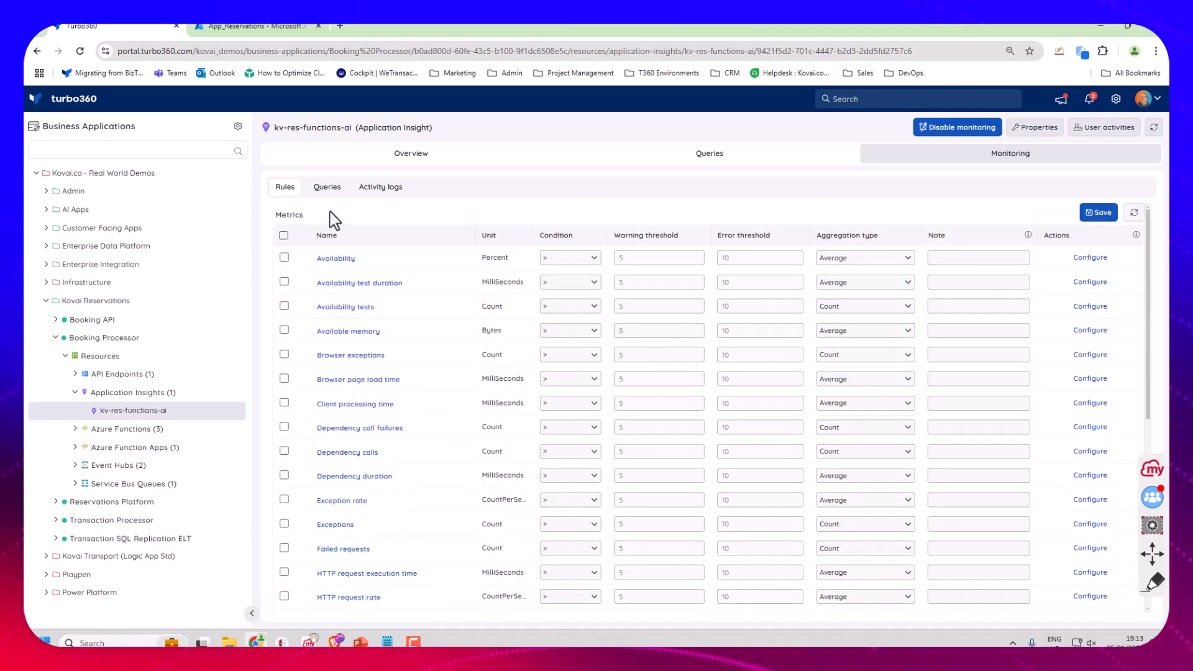
# Step: Start a query rule named "Any recent exceptions" on kv-res-functions-ai with the copied exceptions query, changing its time window to 15m
pyautogui.click(323, 189)
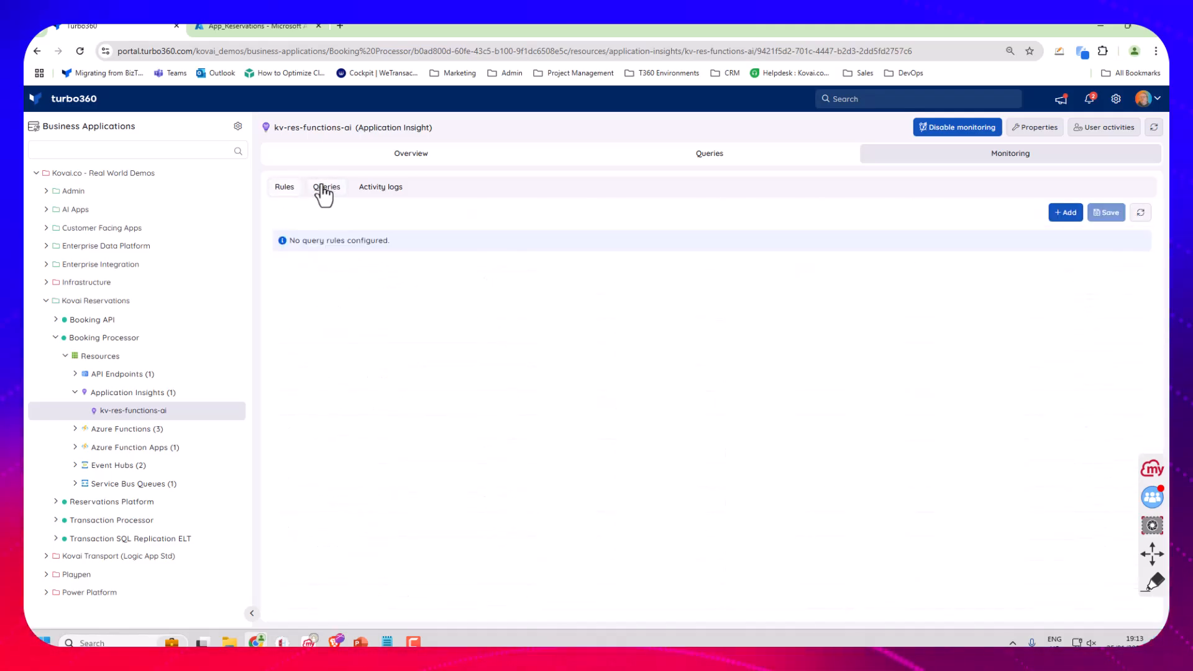
pyautogui.click(1066, 214)
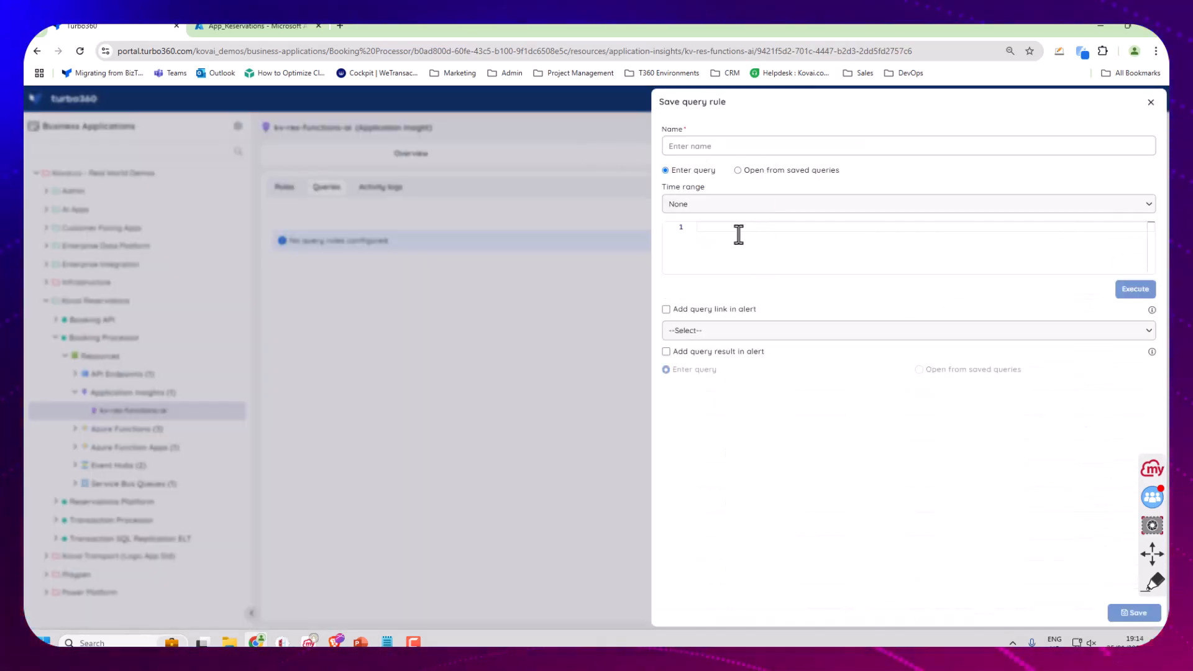
pyautogui.hotkey('ctrl', 'v')
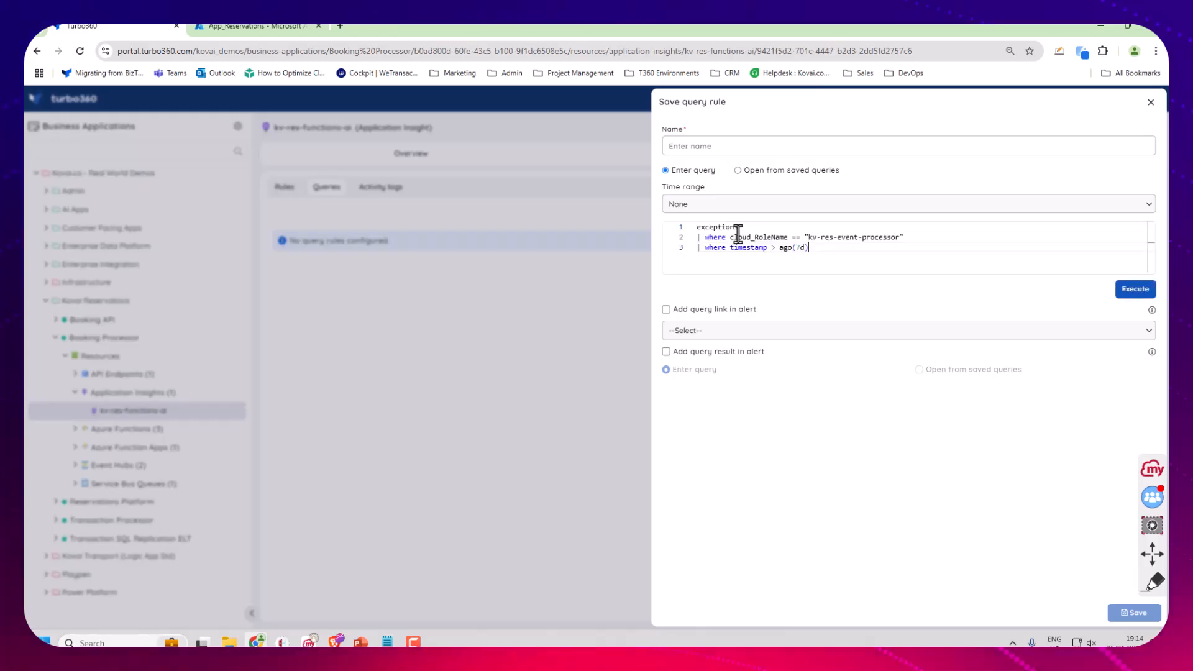
pyautogui.doubleClick(801, 248)
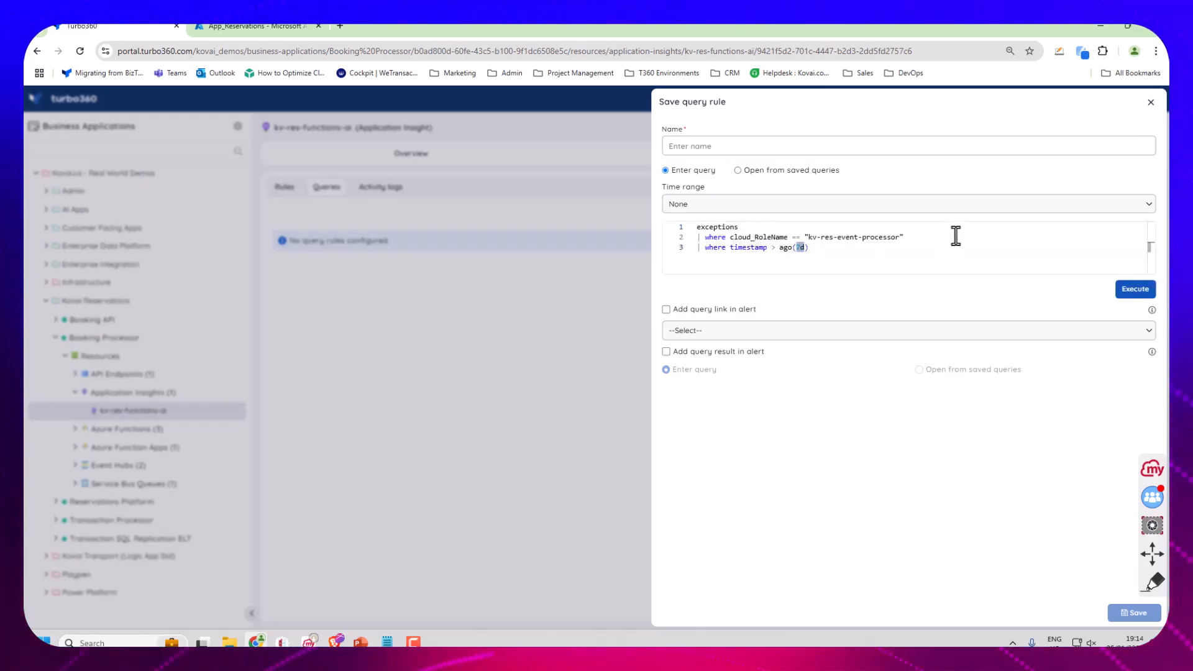
pyautogui.write('15m')
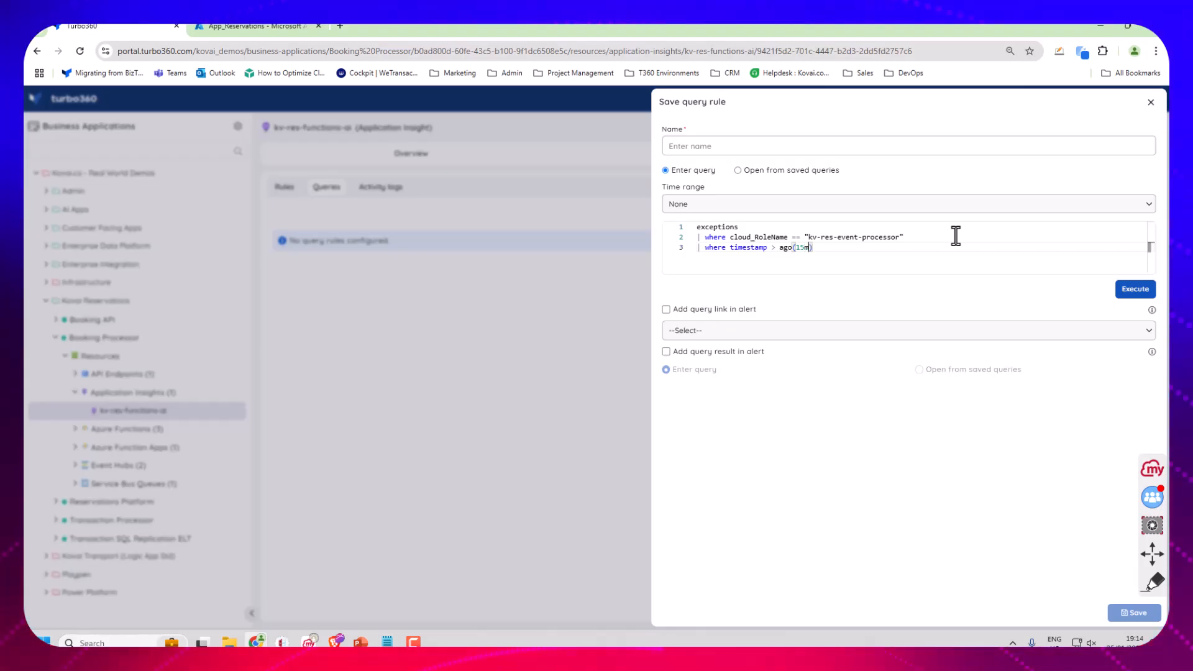
pyautogui.click(802, 149)
pyautogui.write('Any recent exceptions')
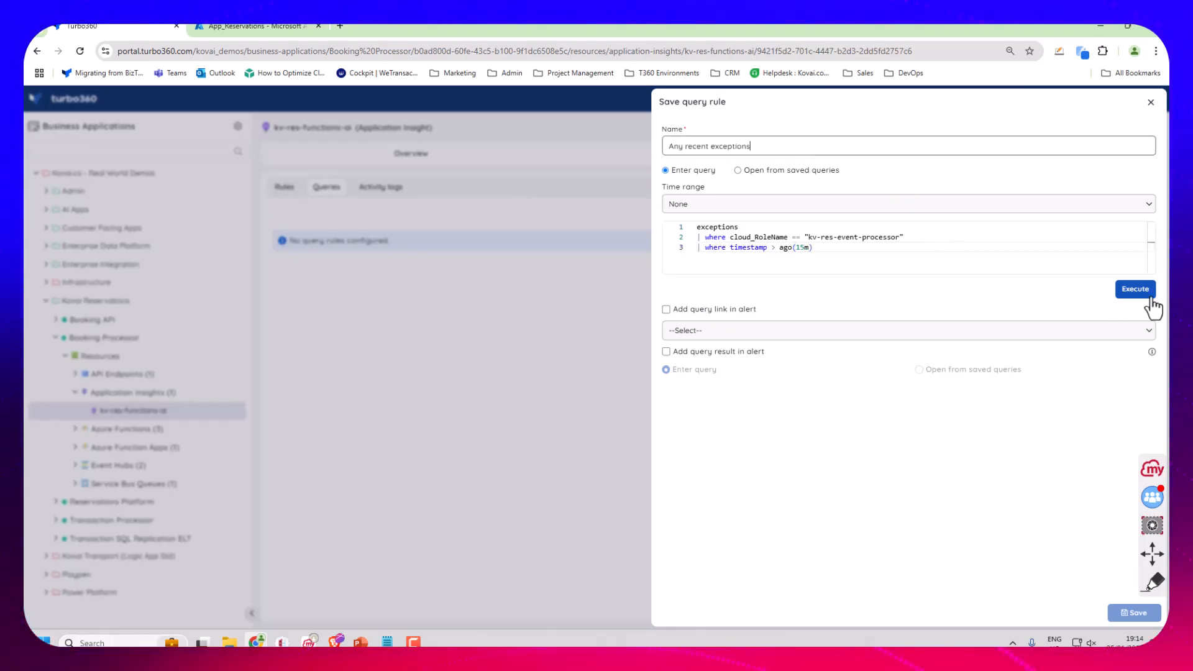
# Step: Add "summarize count()" to the query, execute it, and monitor count_ greater than 0 for warning and 3 for error
pyautogui.click(1140, 292)
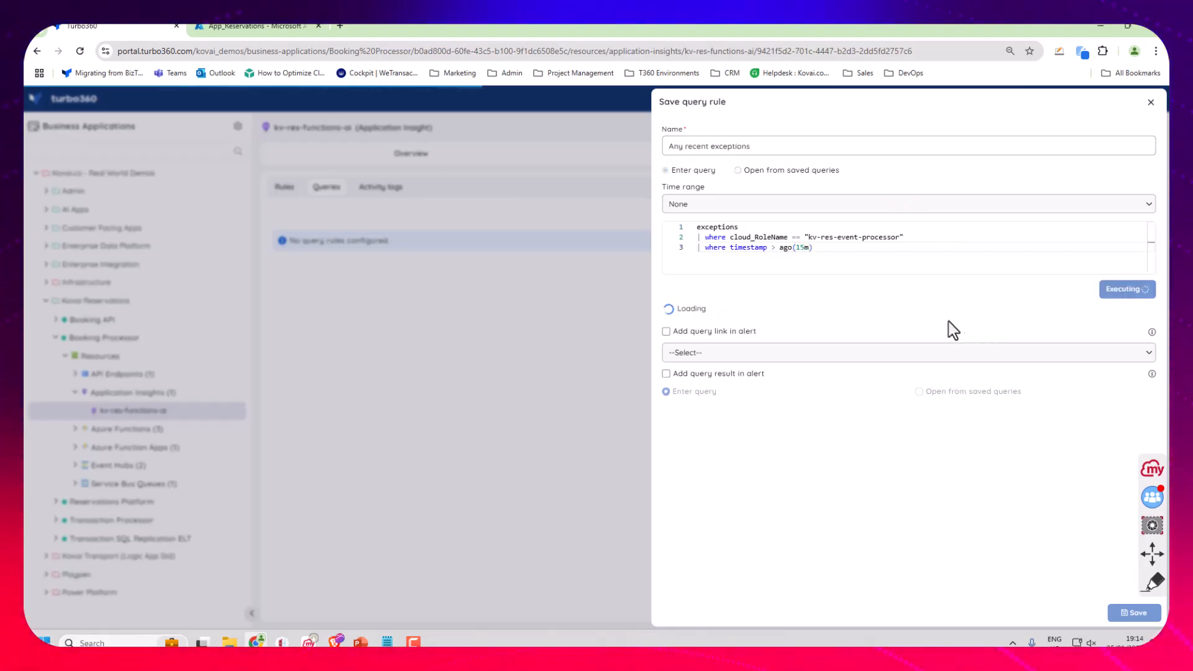
pyautogui.scroll(-10, 754, 368)
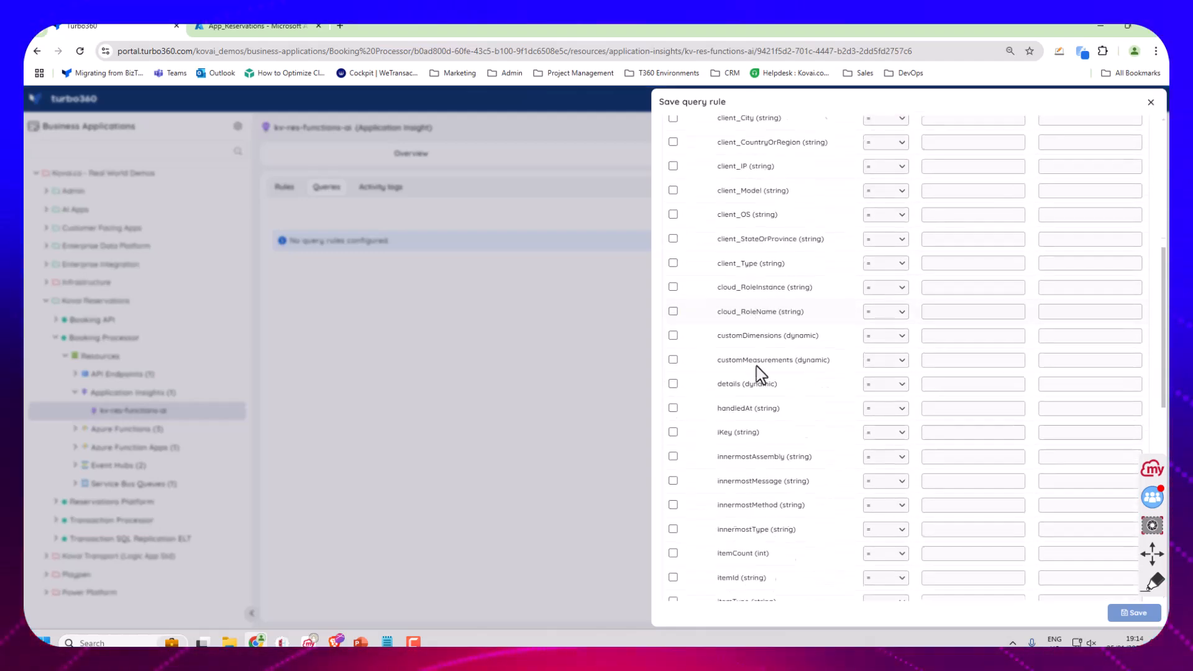
pyautogui.scroll(10, 764, 376)
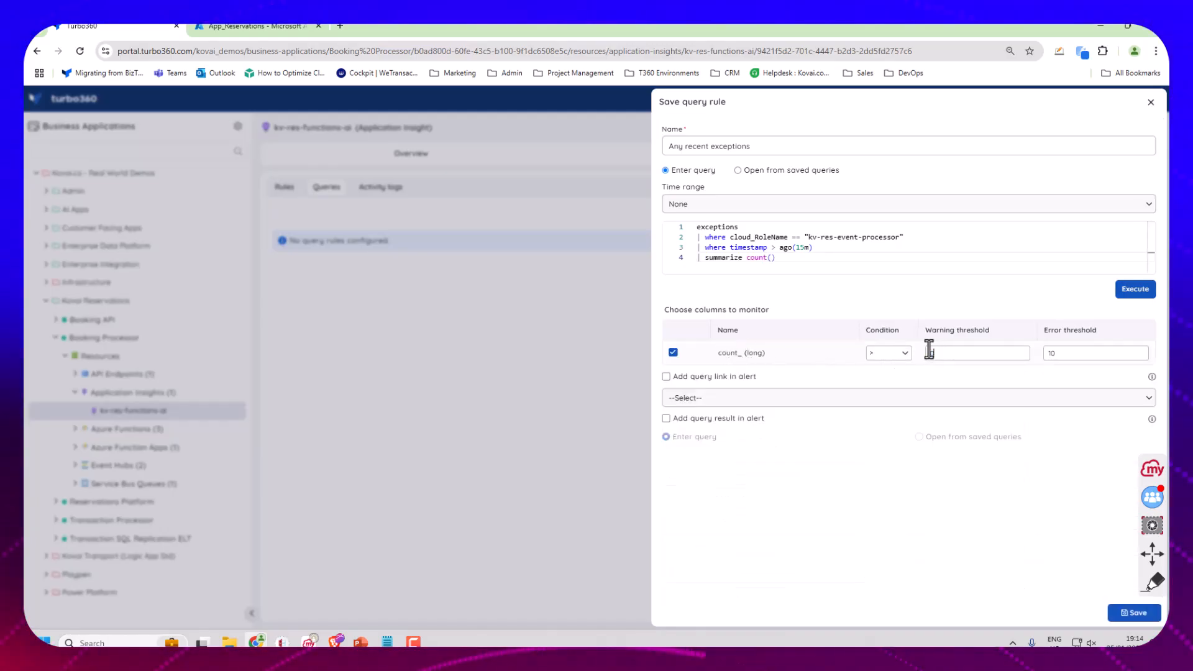
pyautogui.write('0')
pyautogui.moveTo(1057, 353); pyautogui.dragTo(1046, 353)
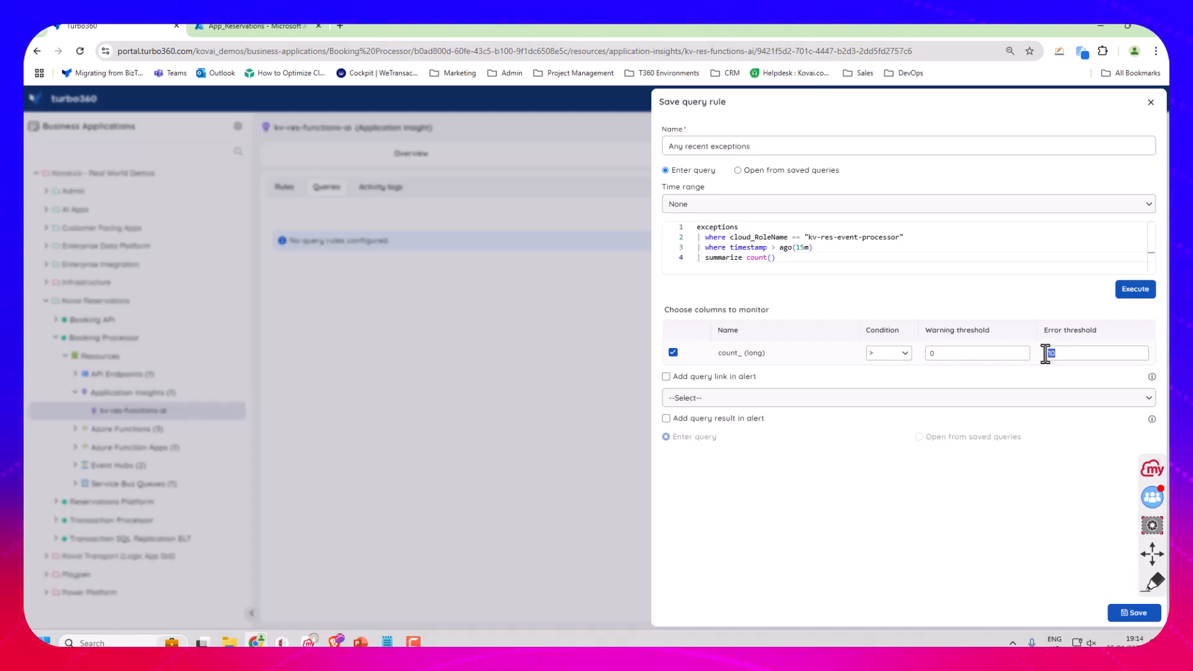
pyautogui.write('3')
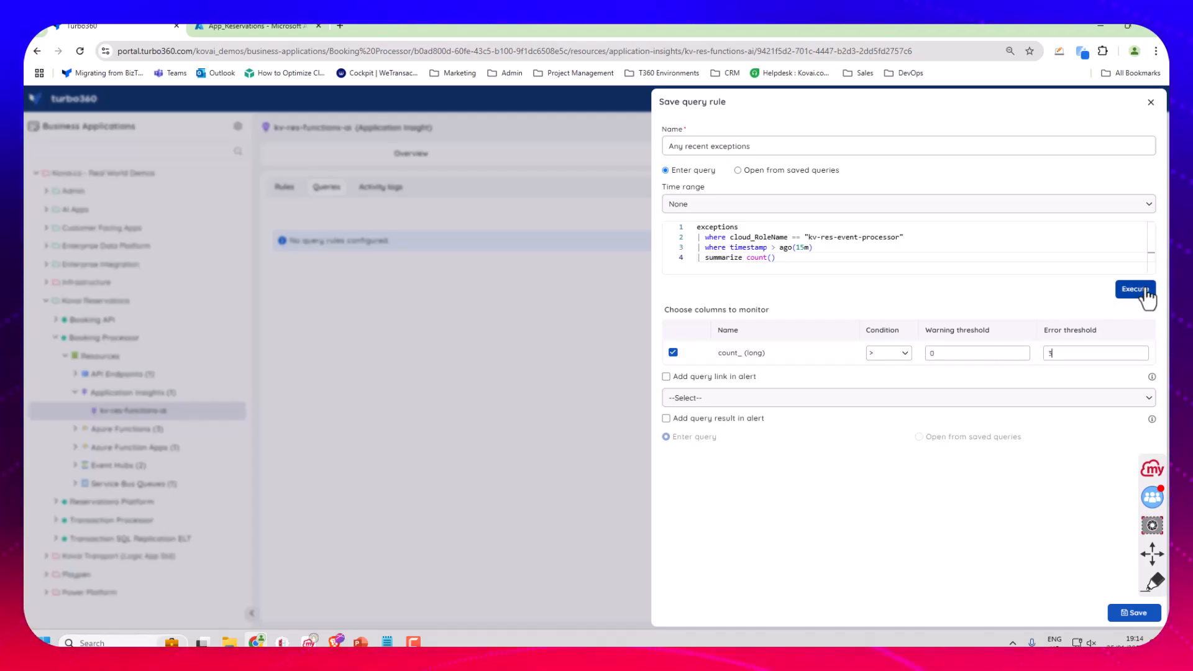
pyautogui.click(667, 377)
pyautogui.click(692, 399)
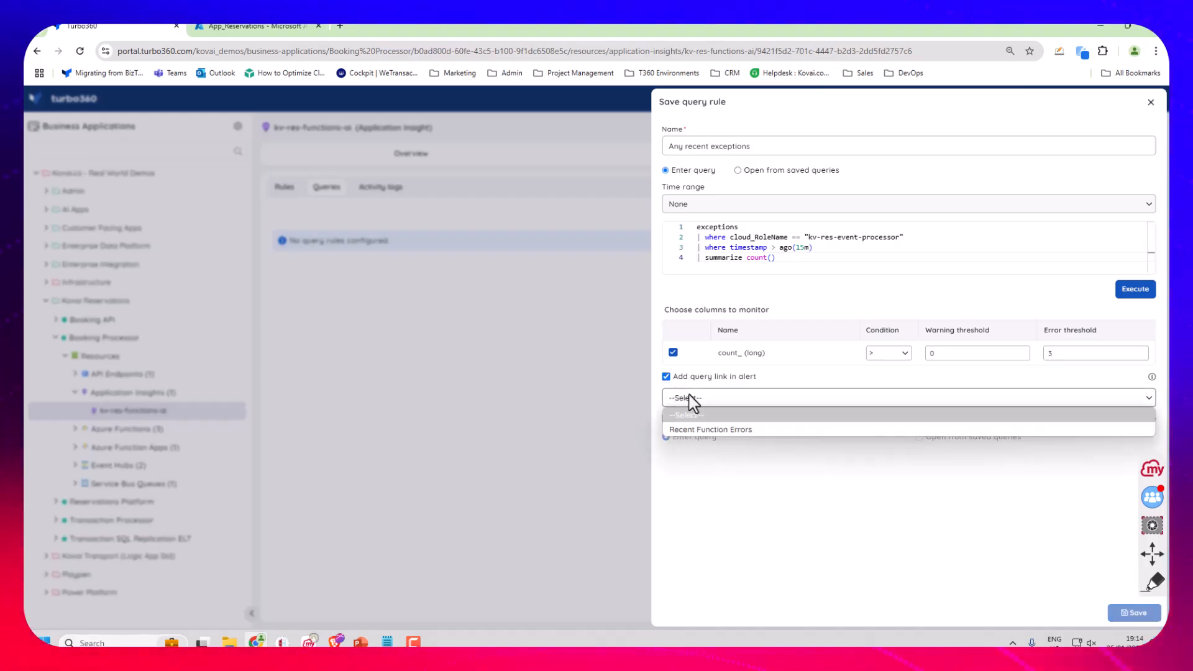
pyautogui.click(690, 401)
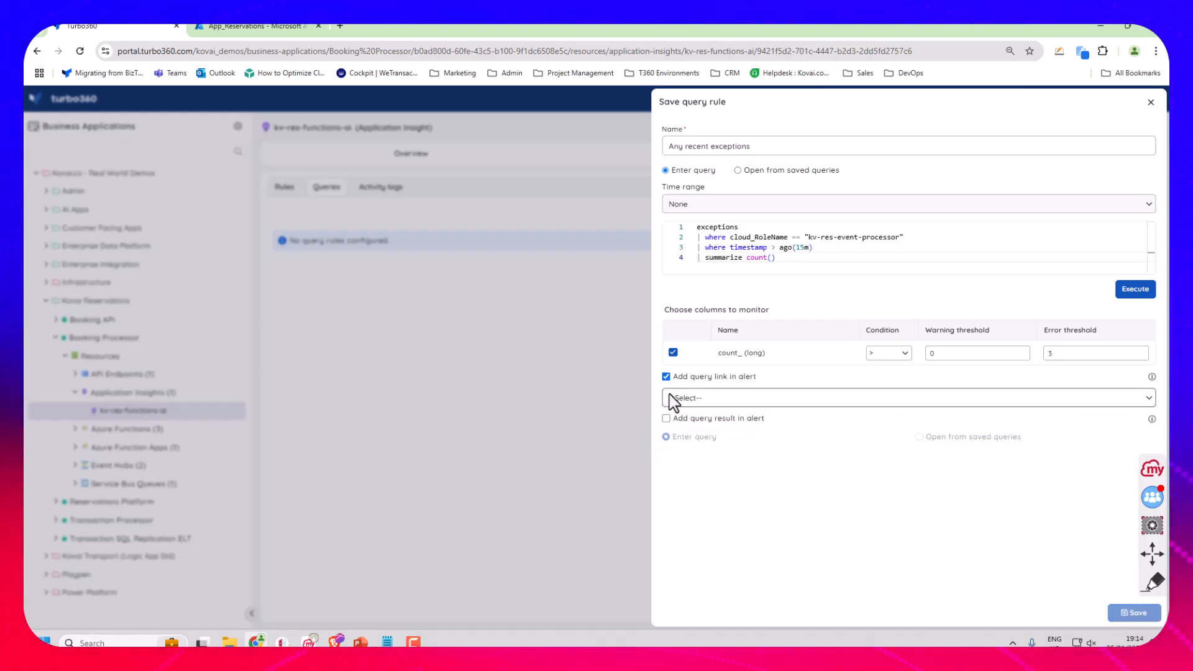
pyautogui.click(689, 401)
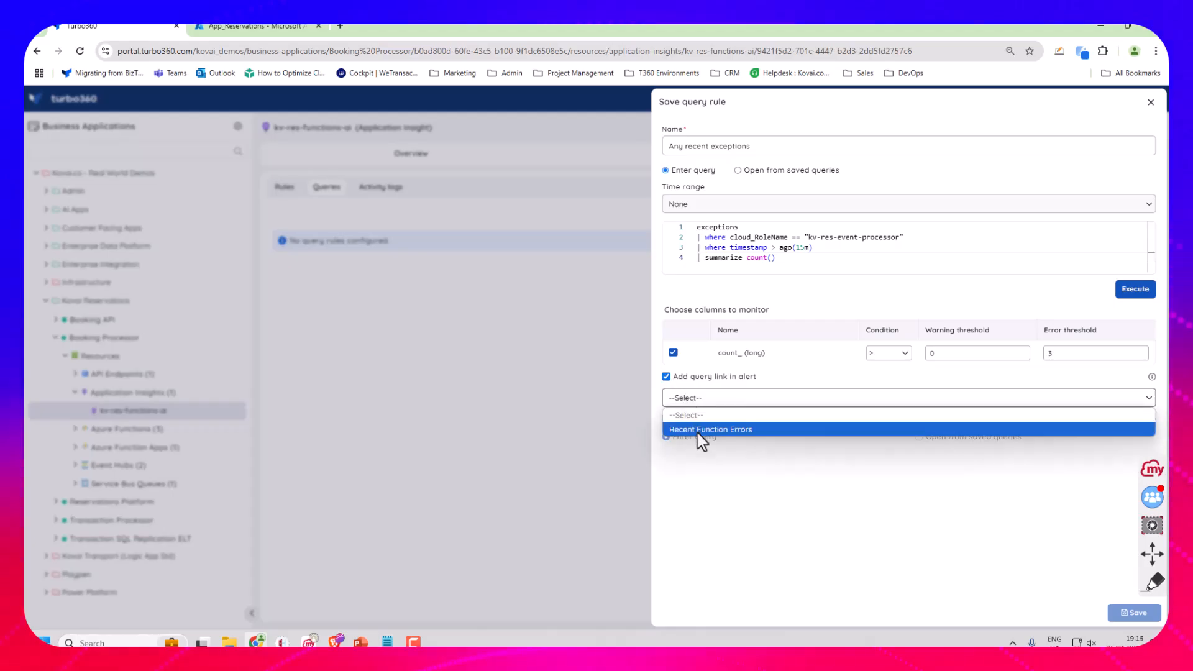
pyautogui.click(718, 483)
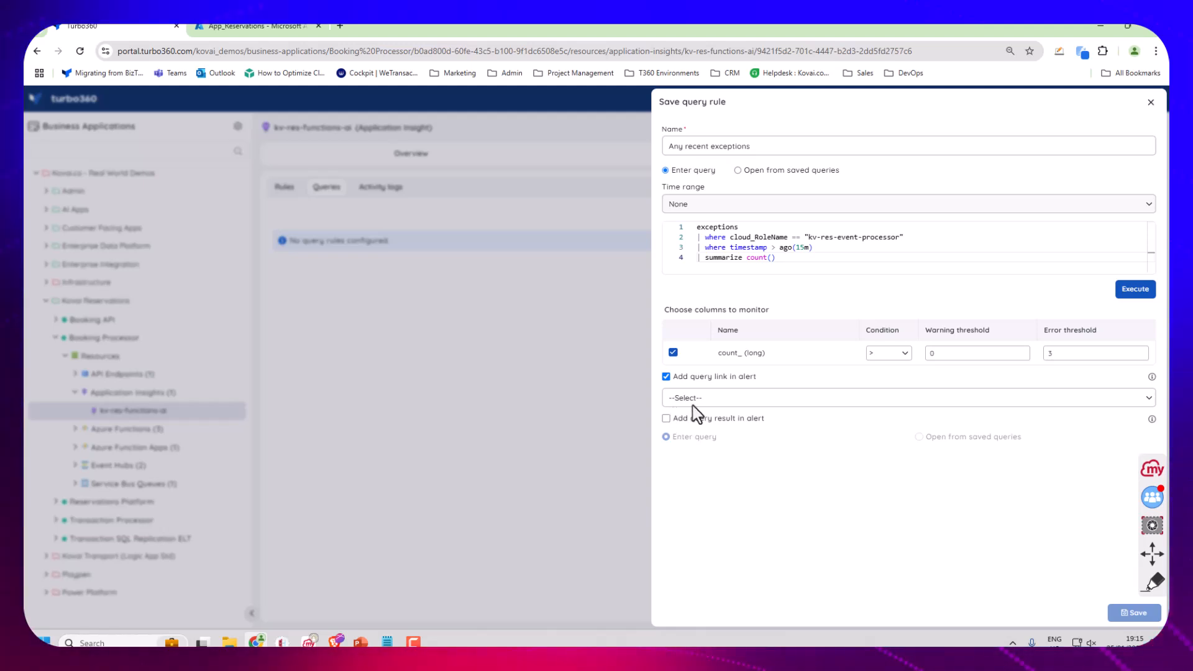
pyautogui.click(666, 378)
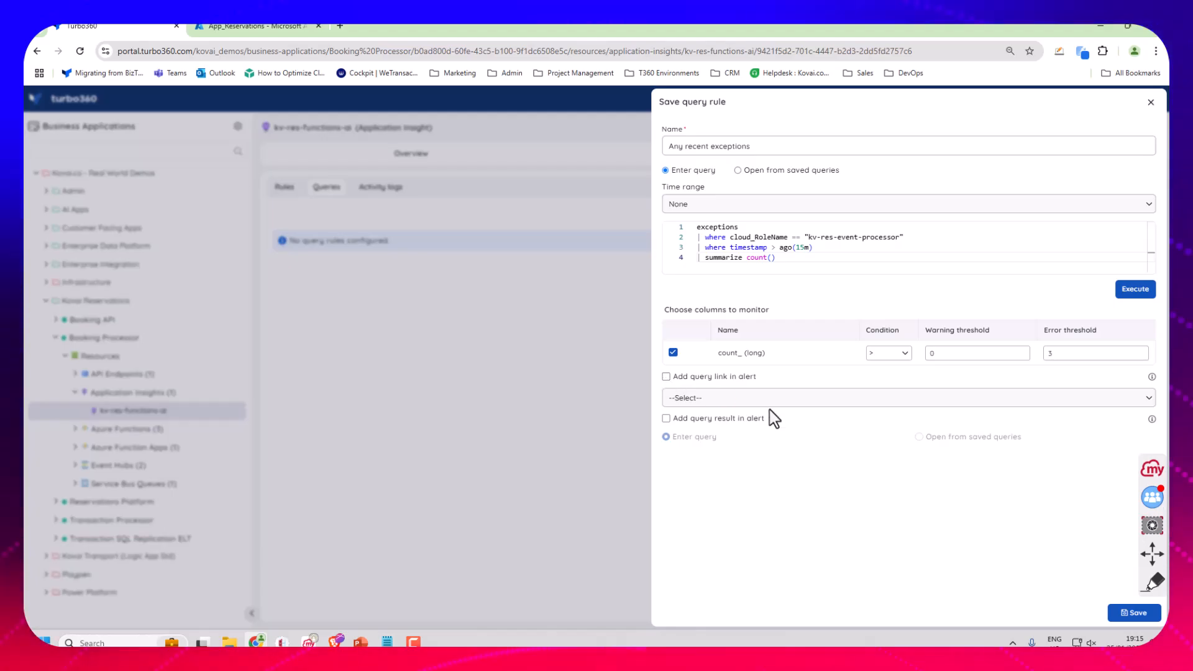
# Step: Save the "Any recent exceptions" query rule
pyautogui.click(1130, 613)
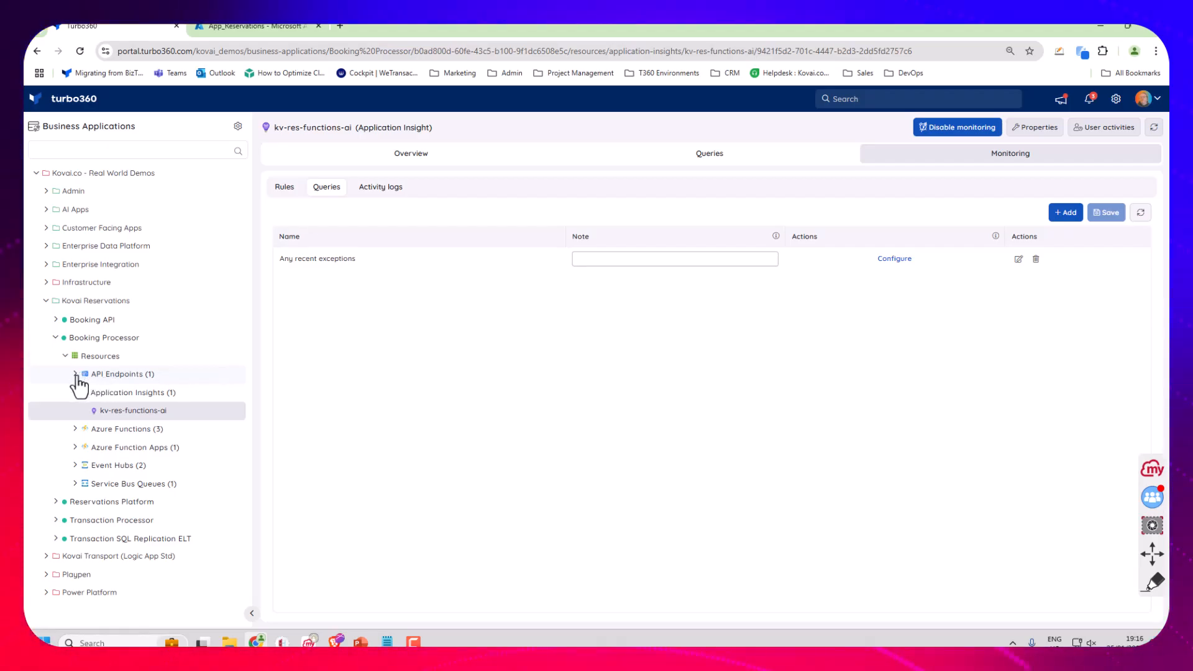
# Step: Review Booking Processor's service map and its list of API endpoints
pyautogui.click(104, 341)
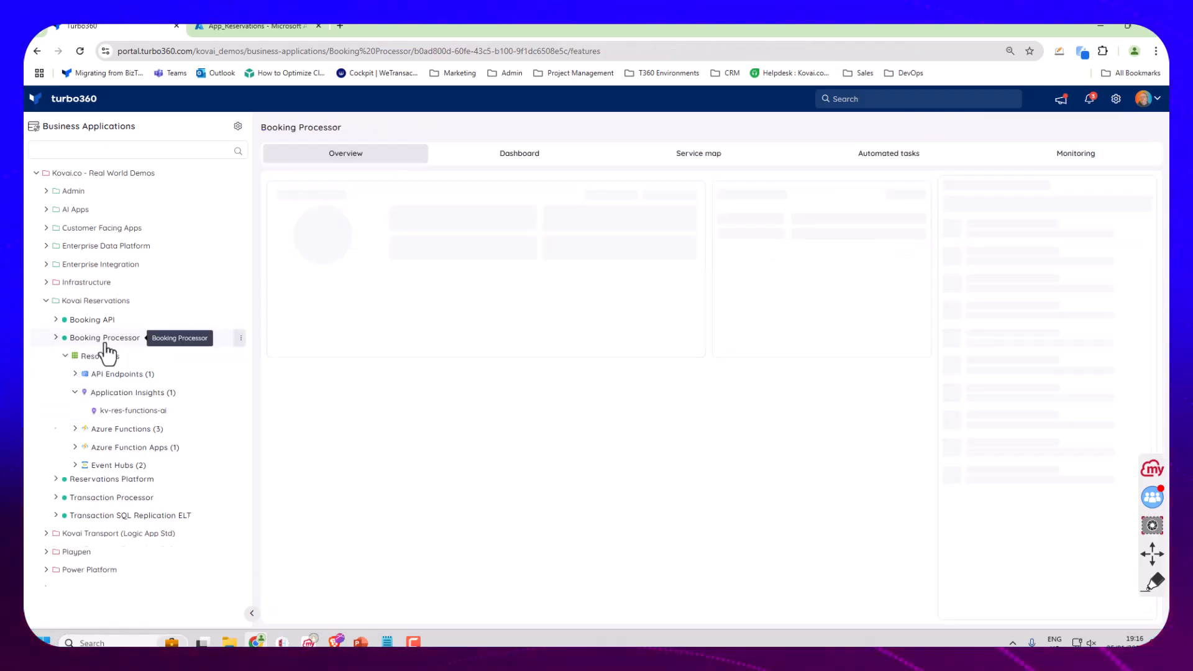
pyautogui.click(732, 157)
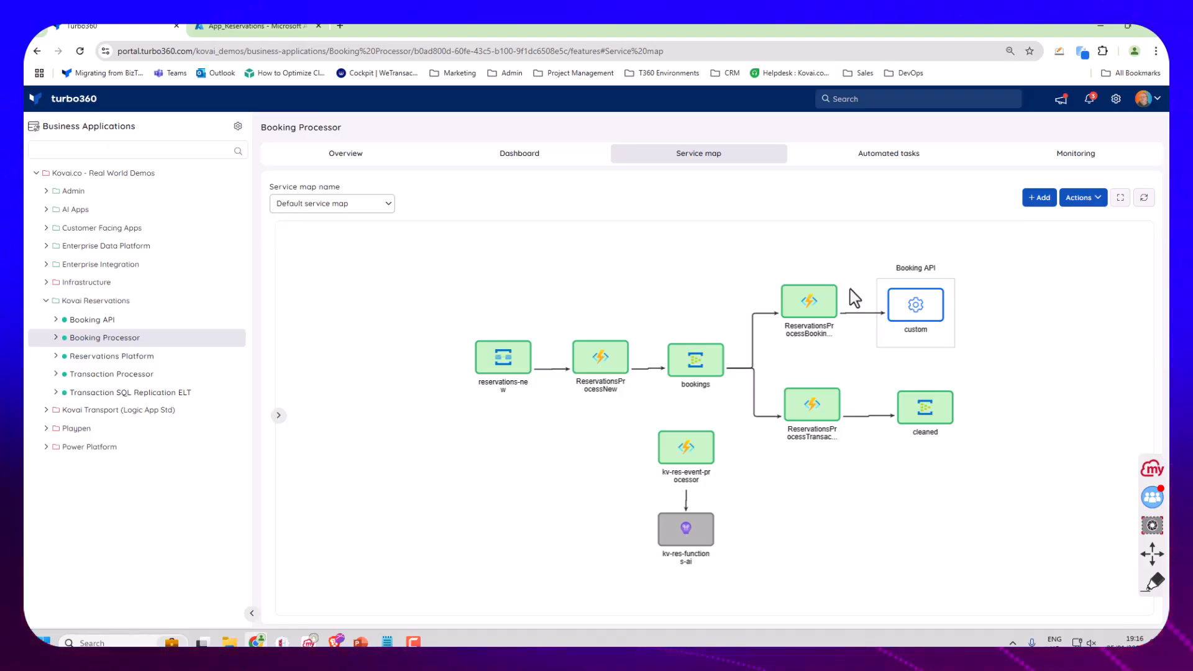
pyautogui.click(55, 337)
pyautogui.click(100, 375)
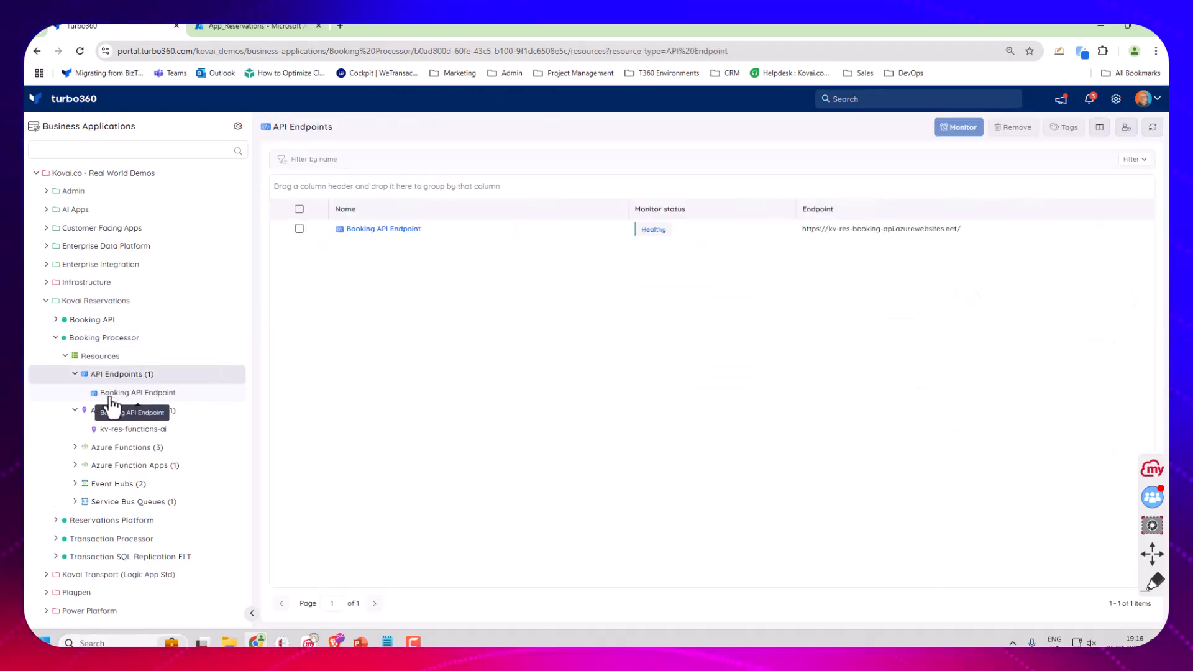
pyautogui.click(101, 357)
pyautogui.click(1064, 127)
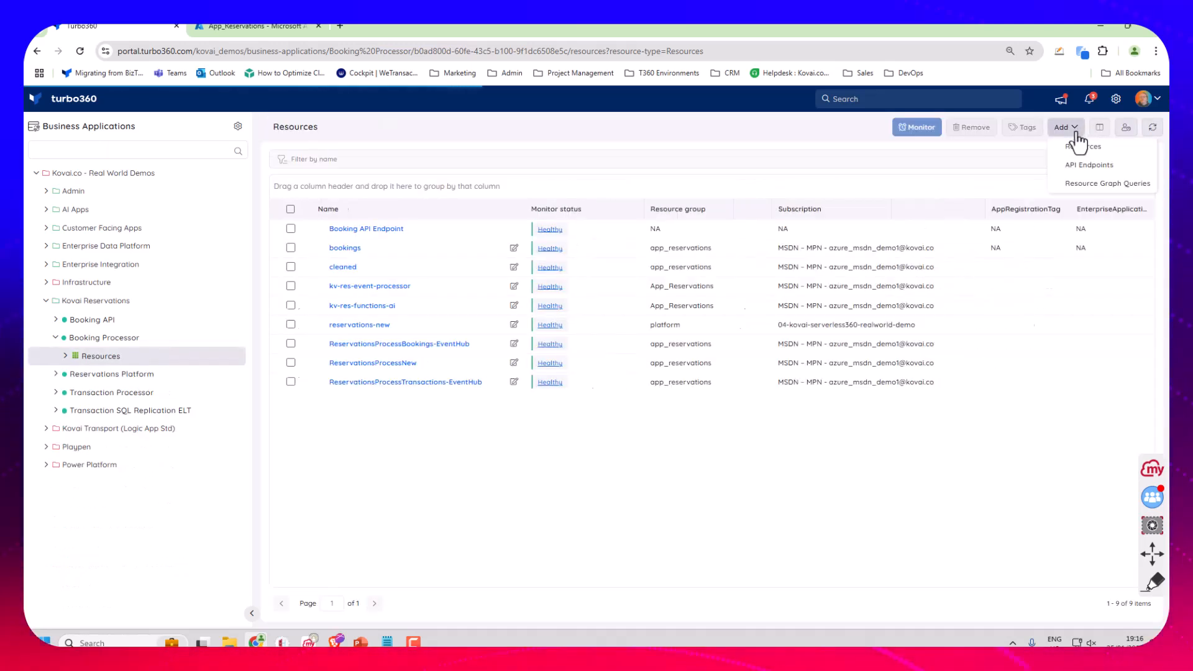
pyautogui.click(1071, 167)
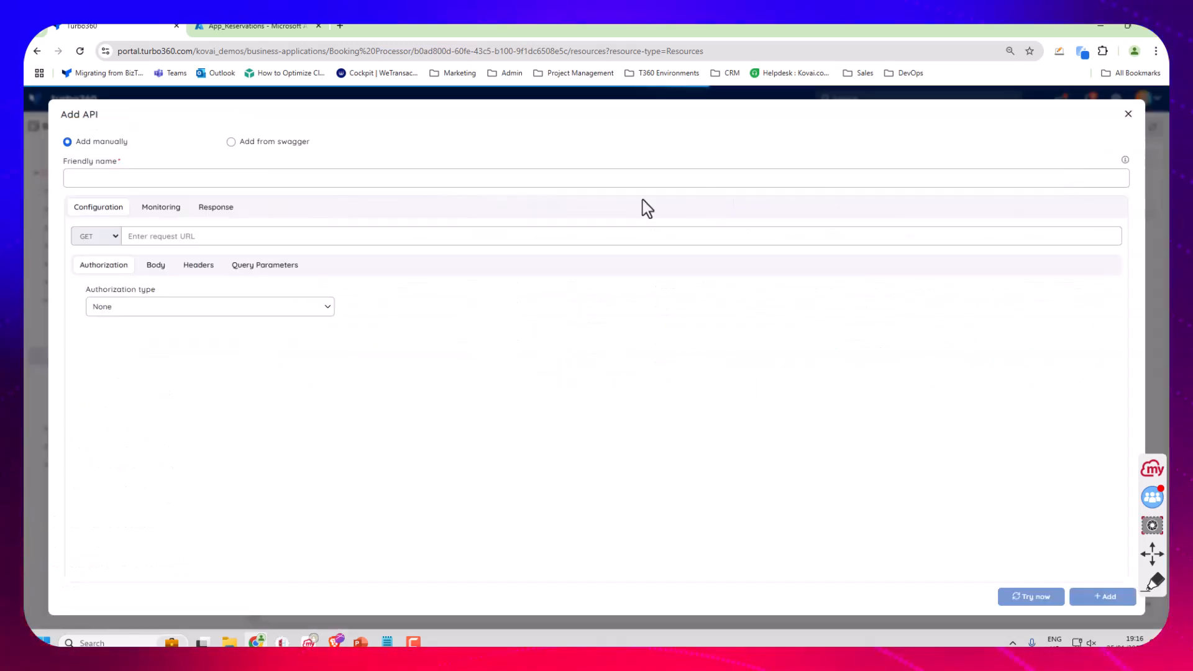
pyautogui.click(159, 185)
pyautogui.write('Google')
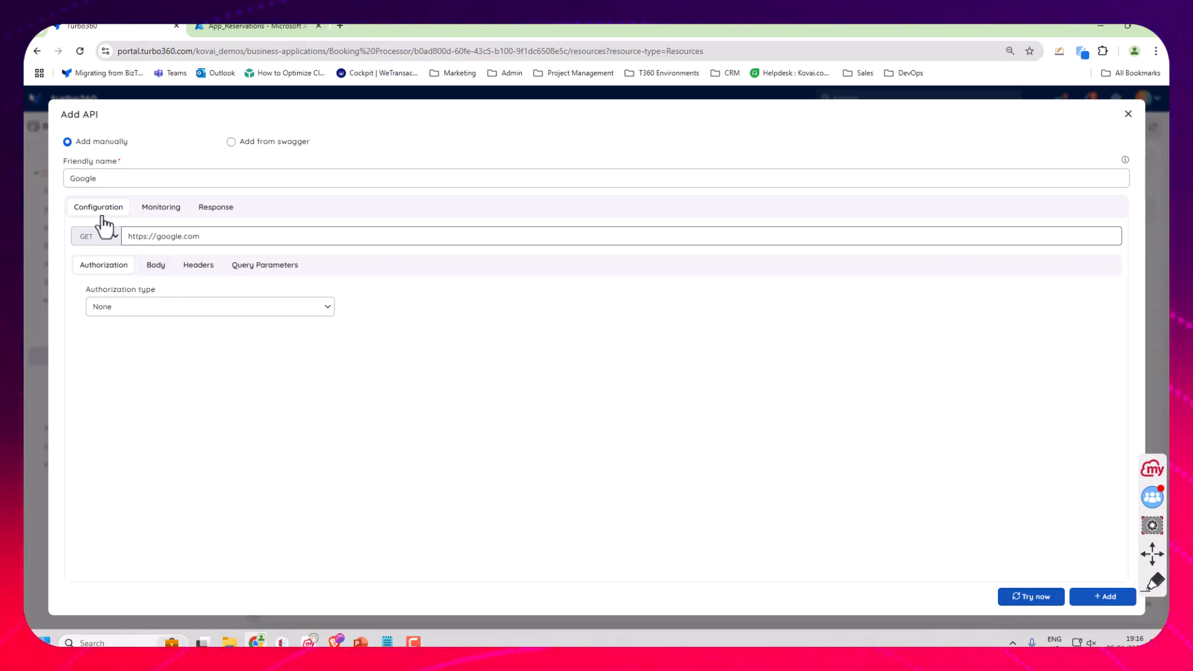
# Step: Keep the GET method, try the Google endpoint's request and check the response status
pyautogui.click(110, 241)
pyautogui.click(111, 241)
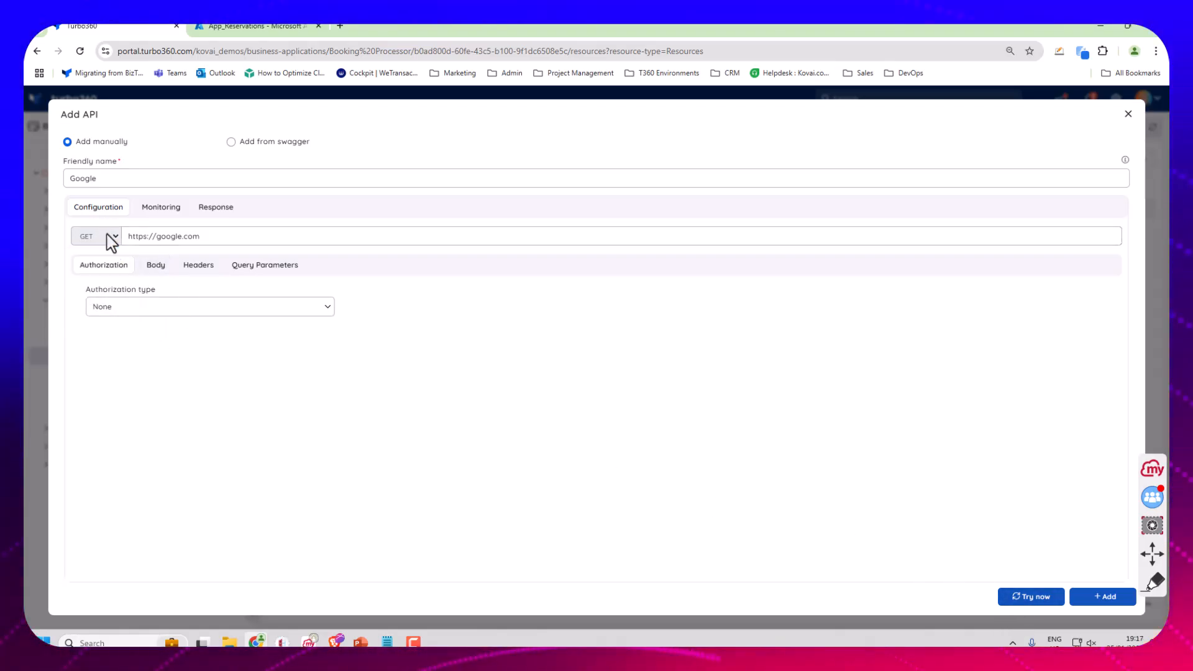
pyautogui.click(1045, 608)
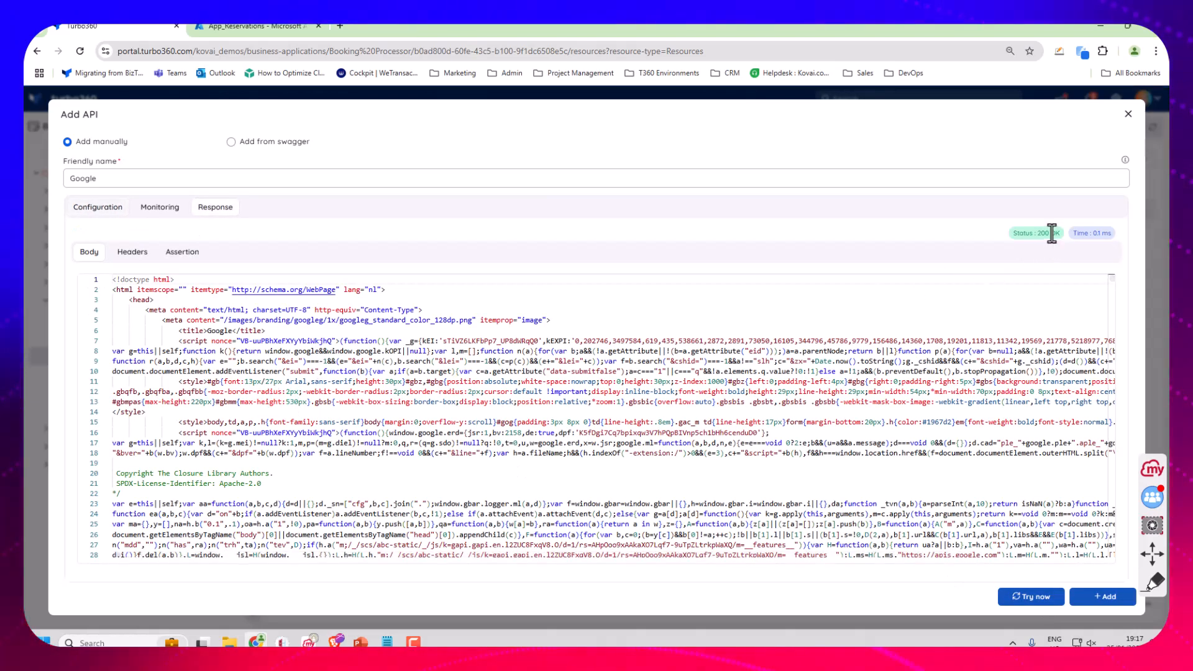
pyautogui.moveTo(1052, 234); pyautogui.dragTo(1031, 233)
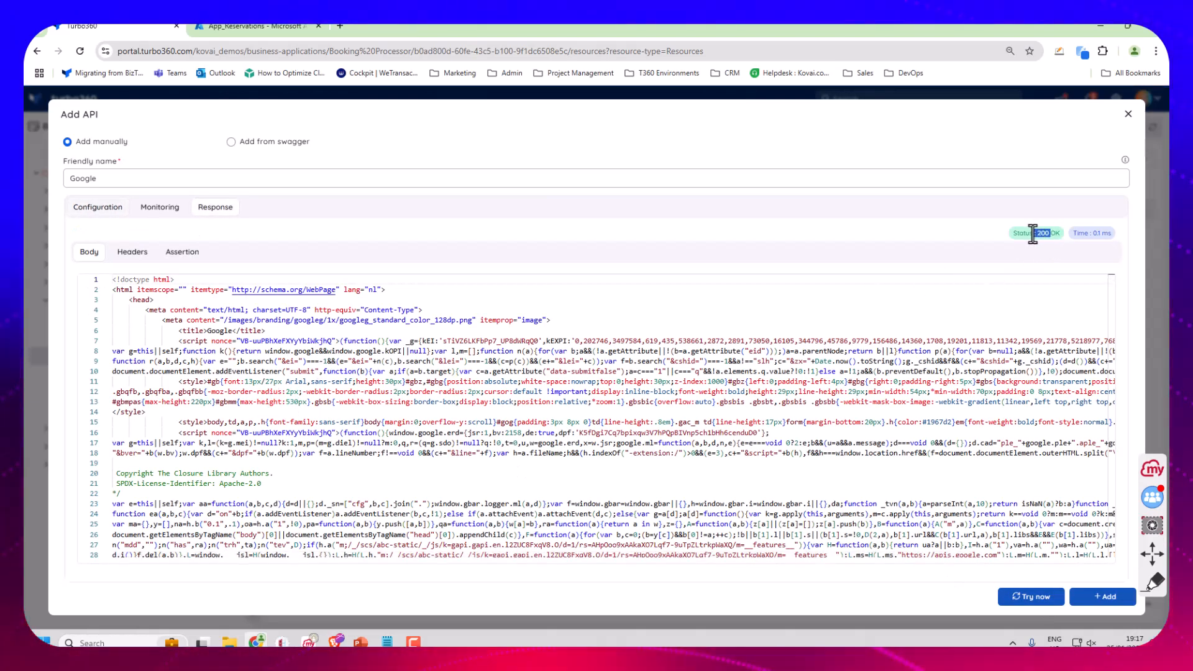
# Step: Give the Google endpoint a monitoring rule for status code Not Equal to 200 and add the endpoint
pyautogui.click(109, 211)
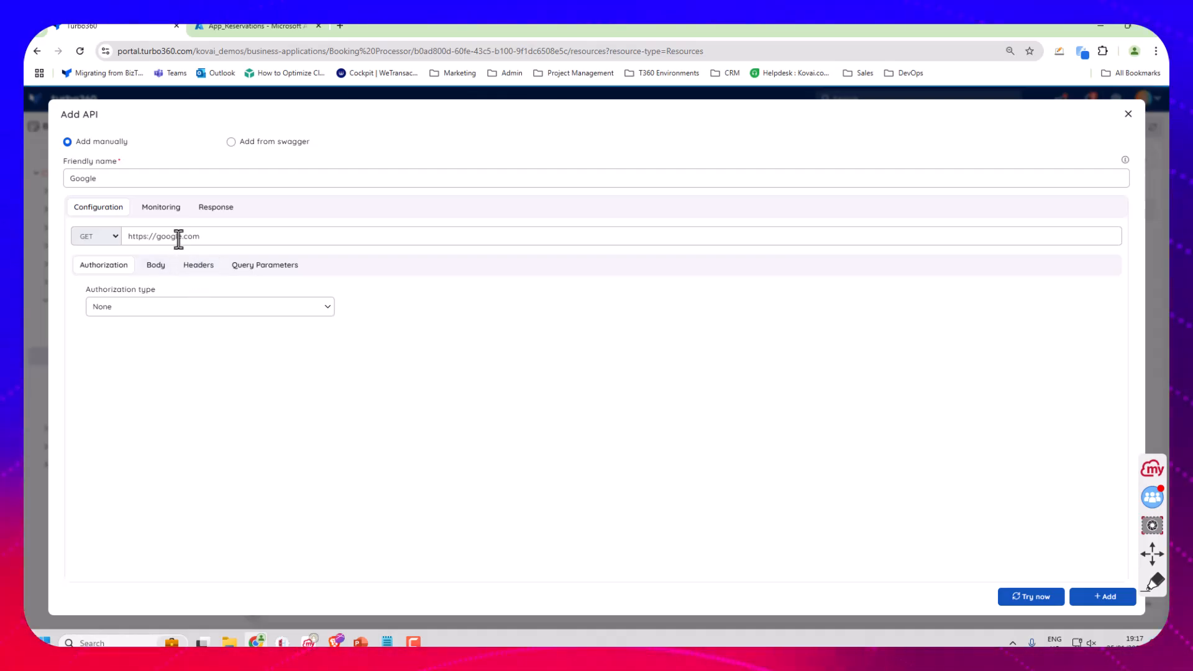
pyautogui.click(171, 214)
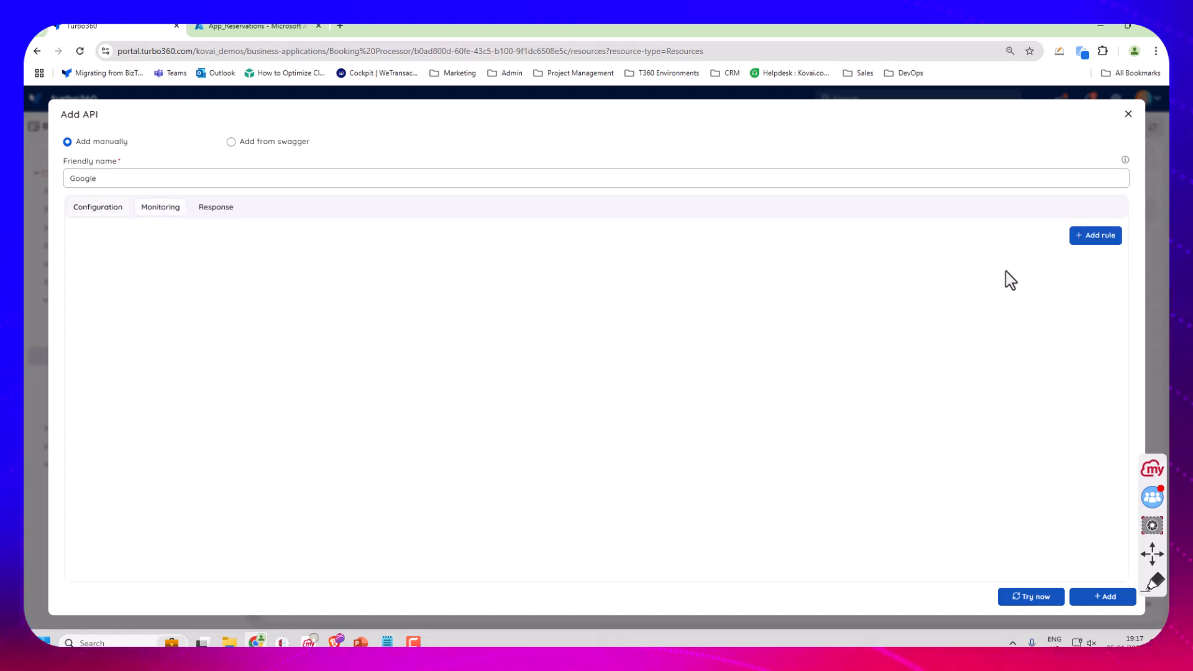
pyautogui.click(1084, 235)
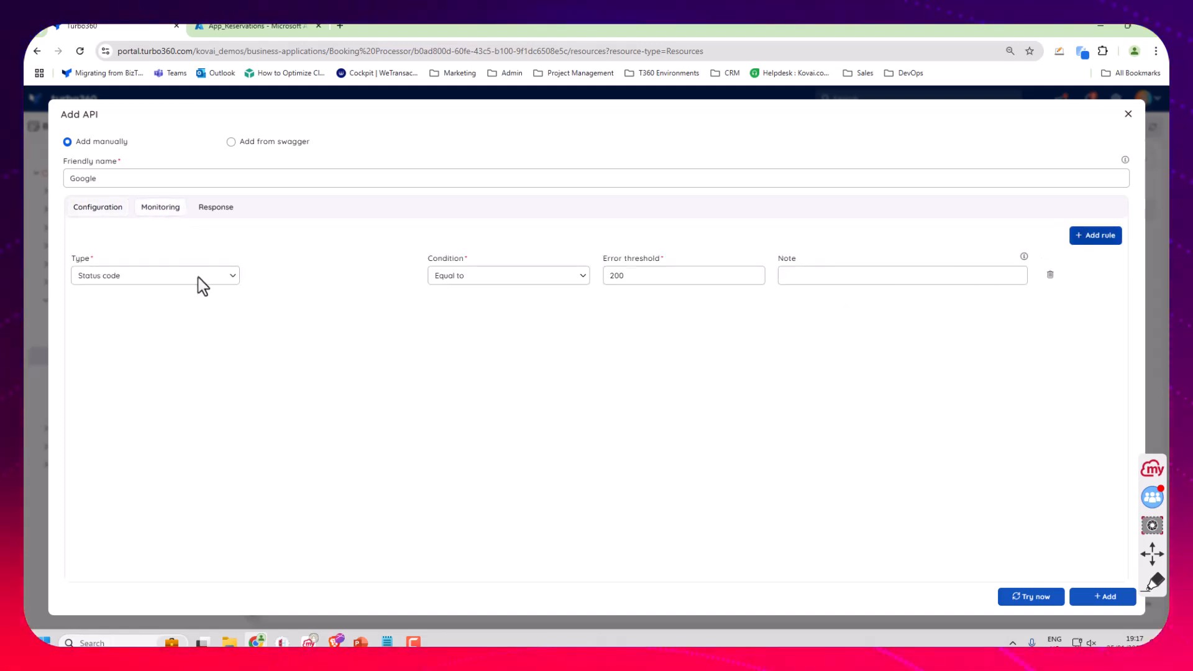
pyautogui.click(534, 279)
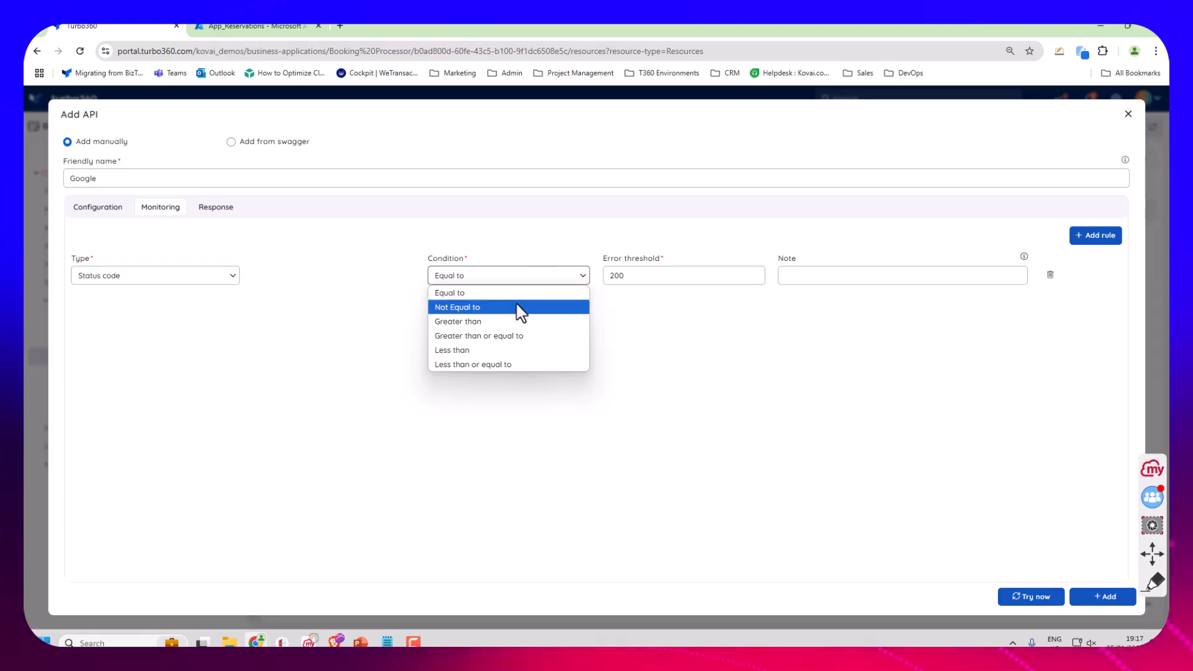
pyautogui.click(516, 308)
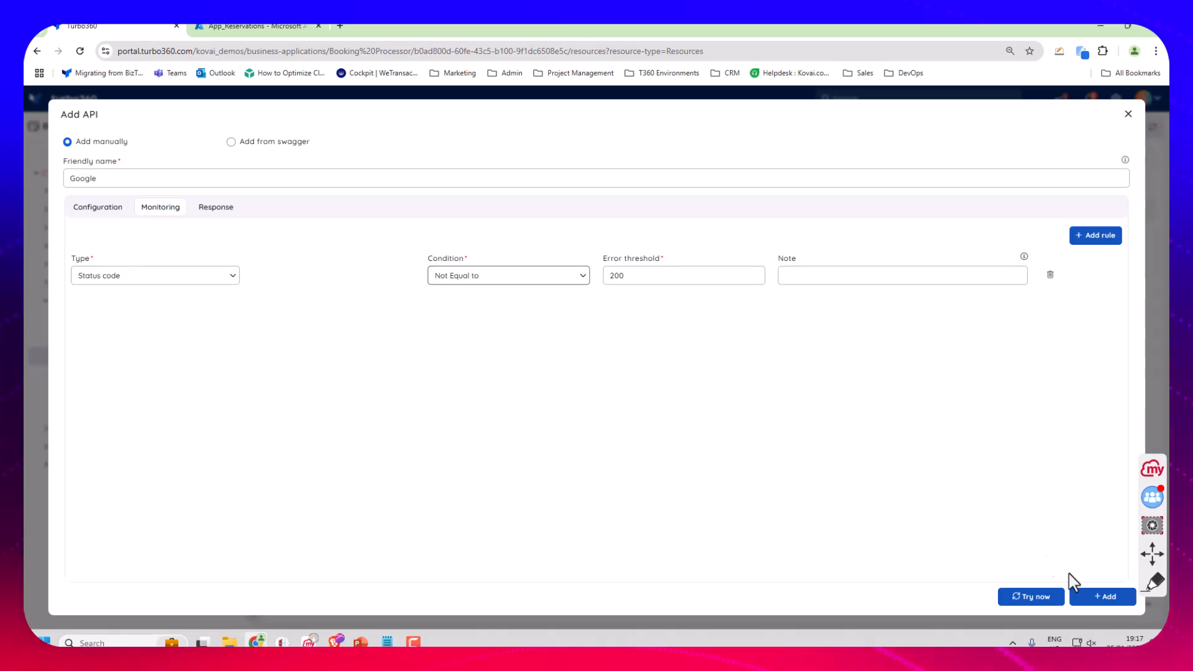
pyautogui.click(1092, 598)
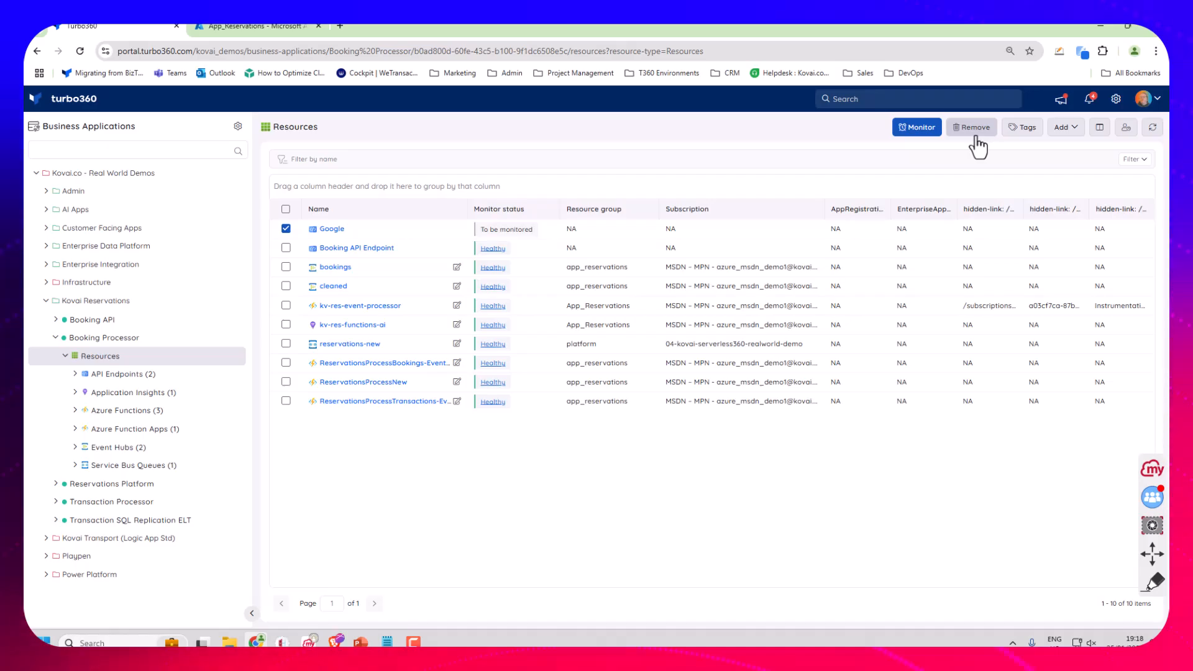
# Step: Remove the Google API endpoint from Booking Processor's resources
pyautogui.click(975, 127)
pyautogui.click(748, 190)
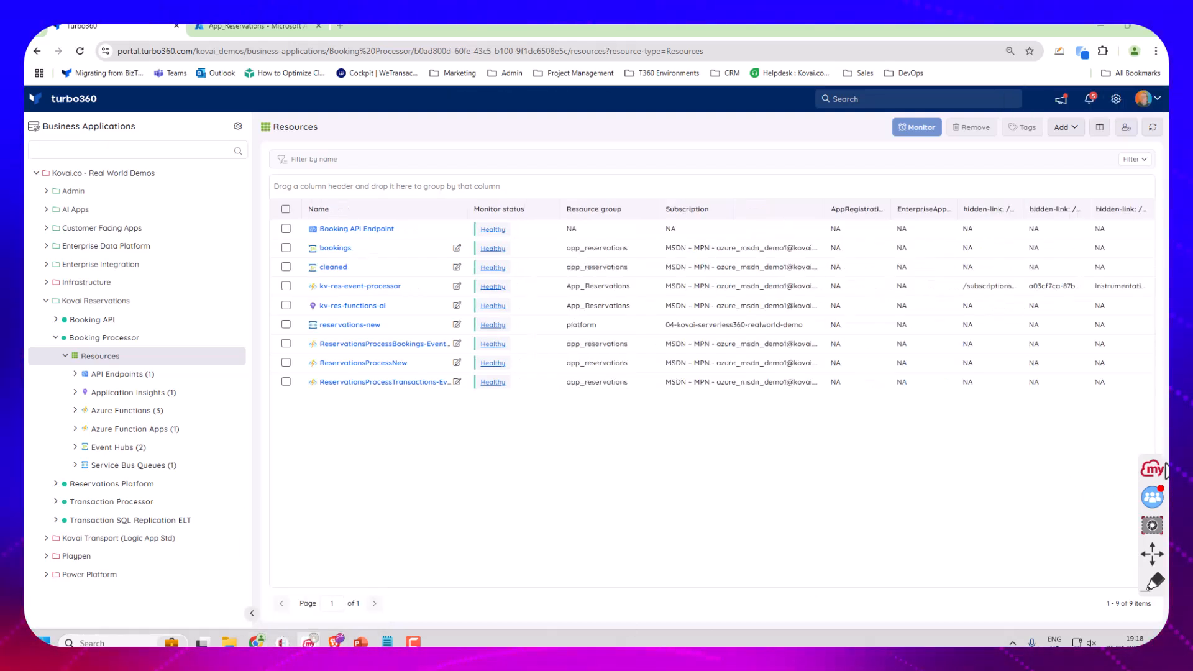
# Step: Switch to the whiteboard with the booking architecture diagram and start clearing all the pen strokes
pyautogui.click(1144, 472)
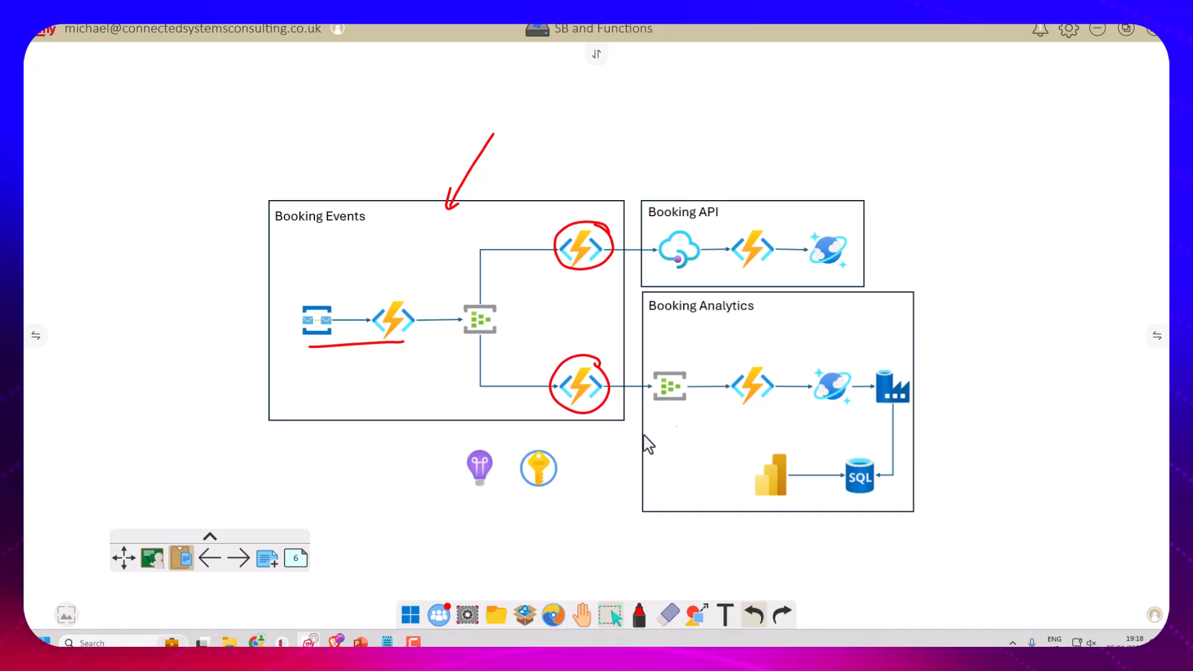
pyautogui.click(670, 615)
pyautogui.click(667, 584)
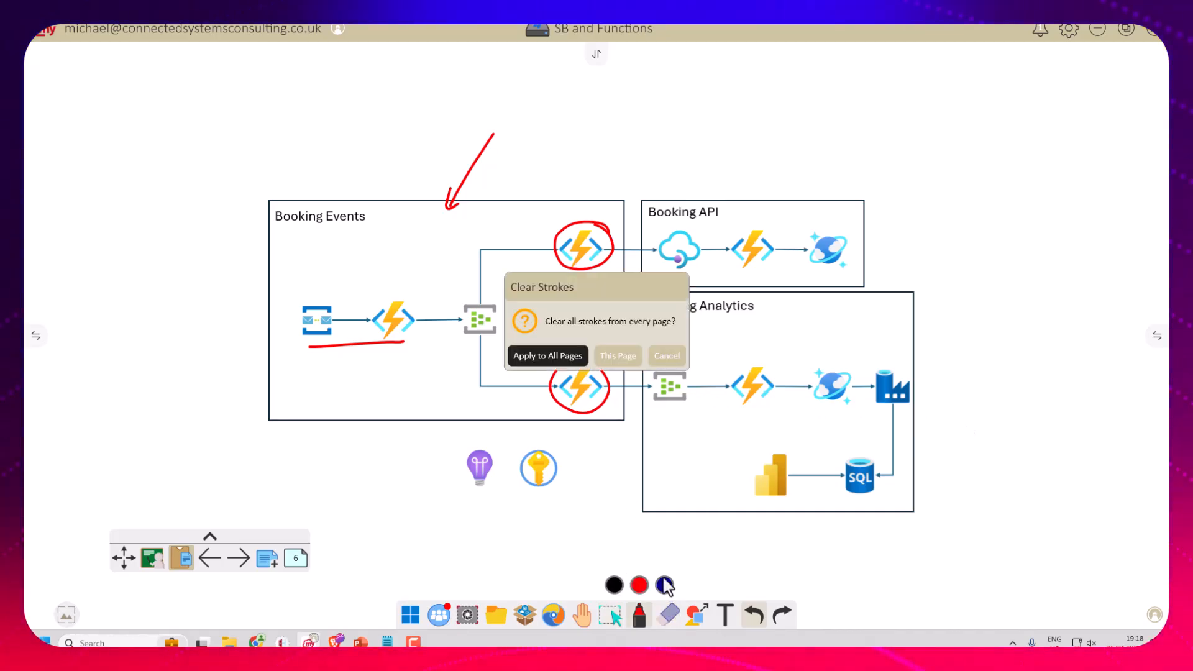